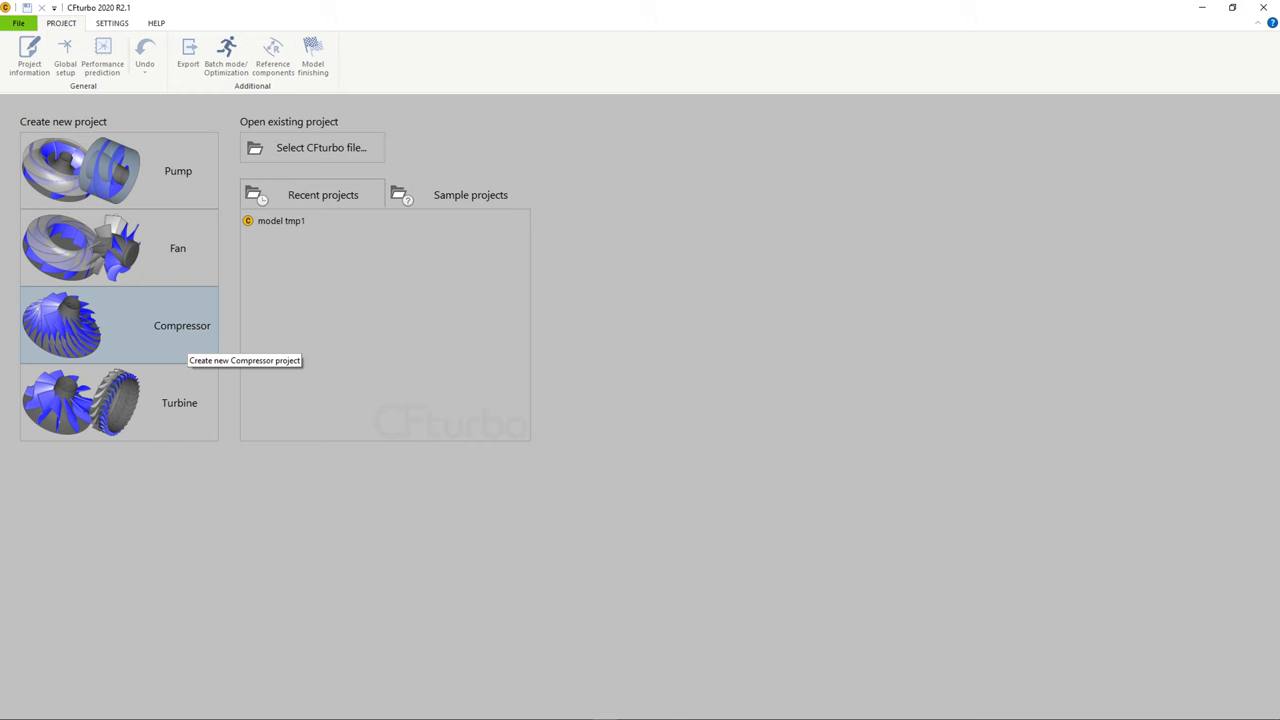
Create a new compressor project and set its design-point mass flow to 0.8 kg/s
left_click(188, 338)
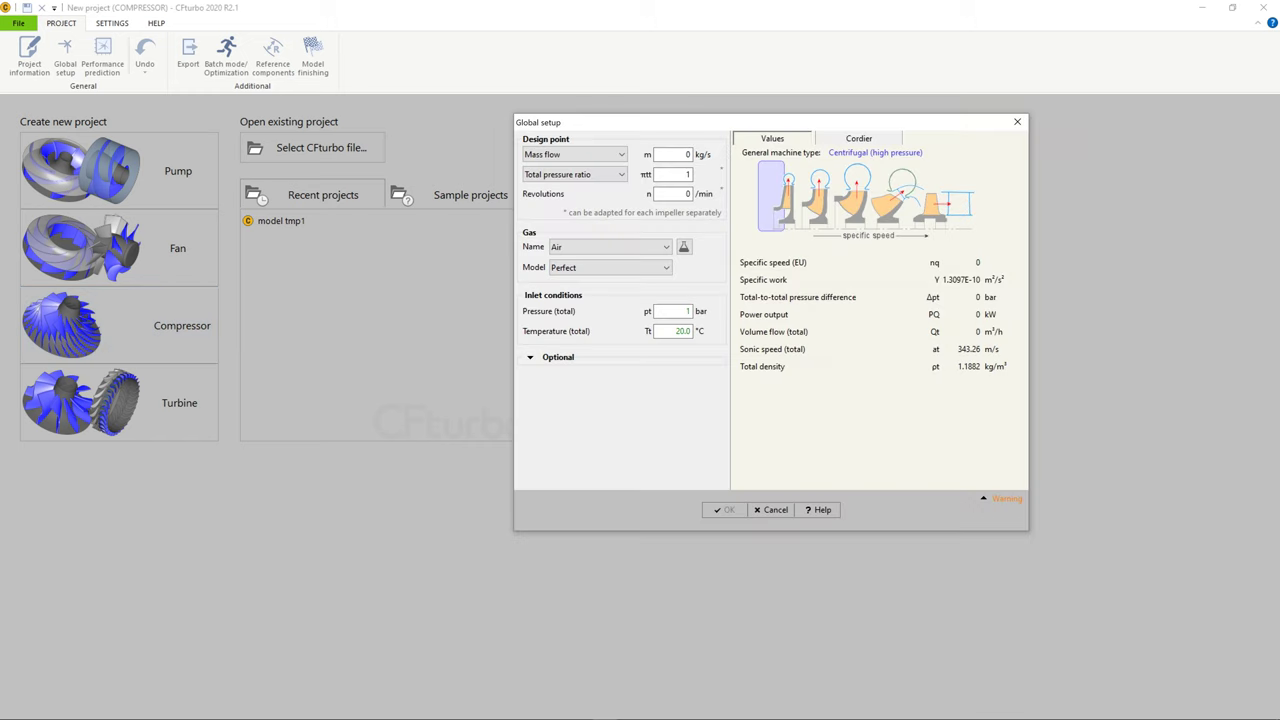
left_click_drag(770, 122, 663, 228)
left_click(581, 260)
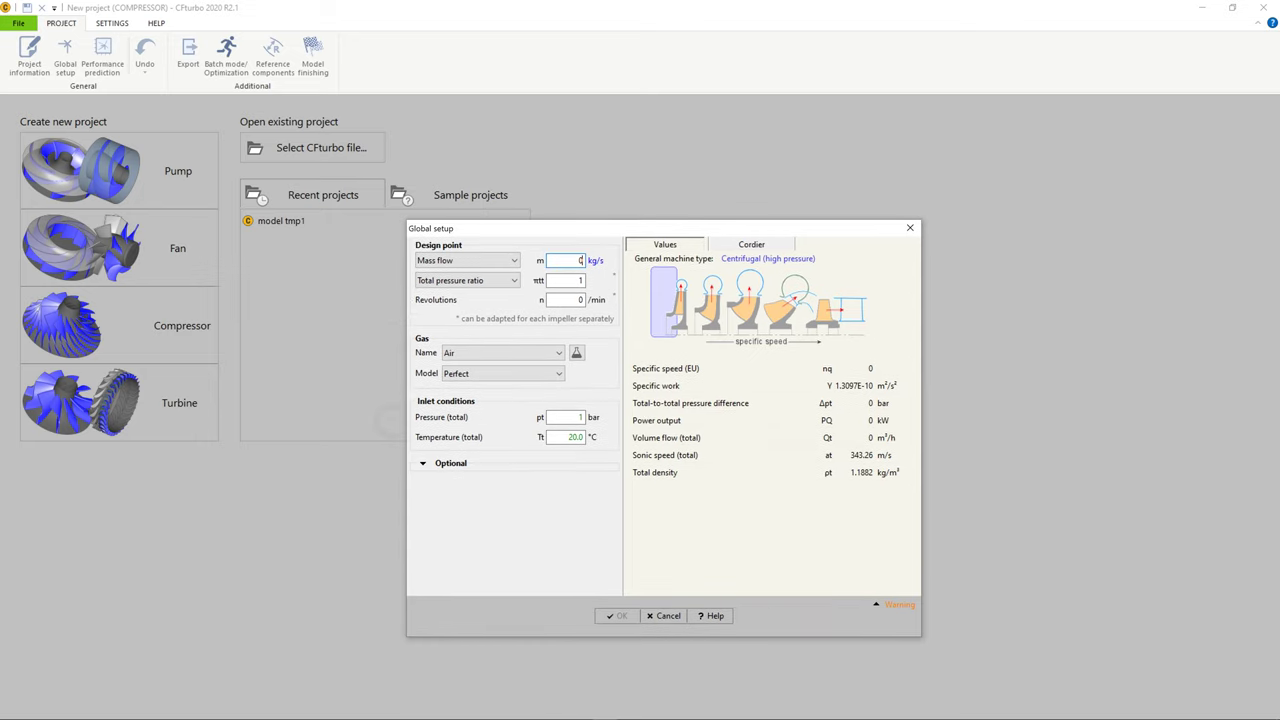
type(".8")
Define the design point by a total pressure difference of 1.9 bar and a rotational speed of 40000 /min
left_click(508, 281)
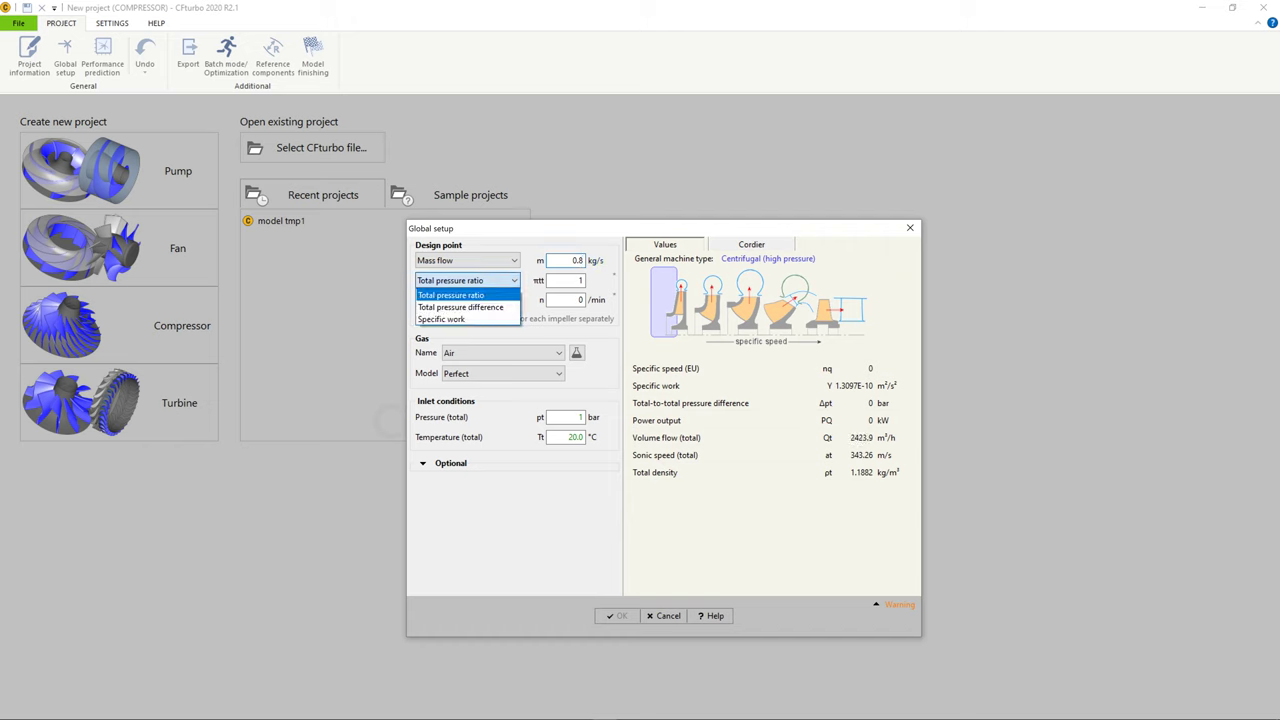
left_click(460, 307)
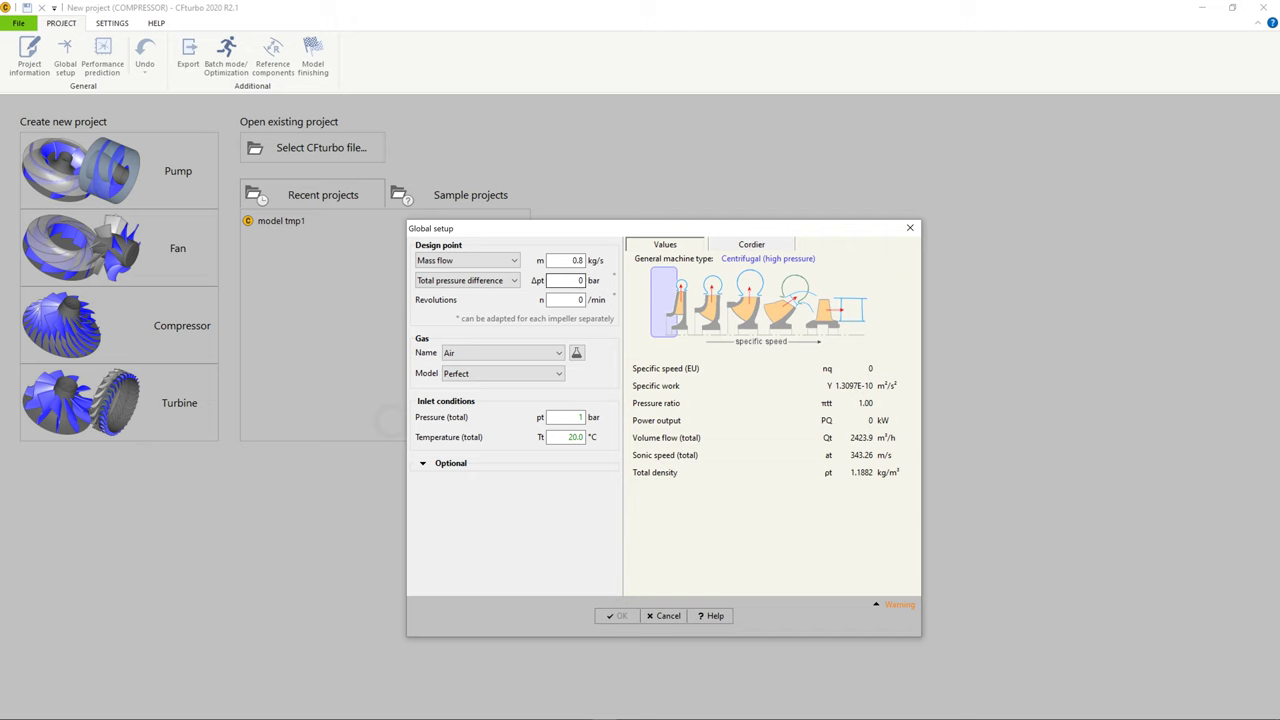
type("1.9")
key("Tab")
type("40000")
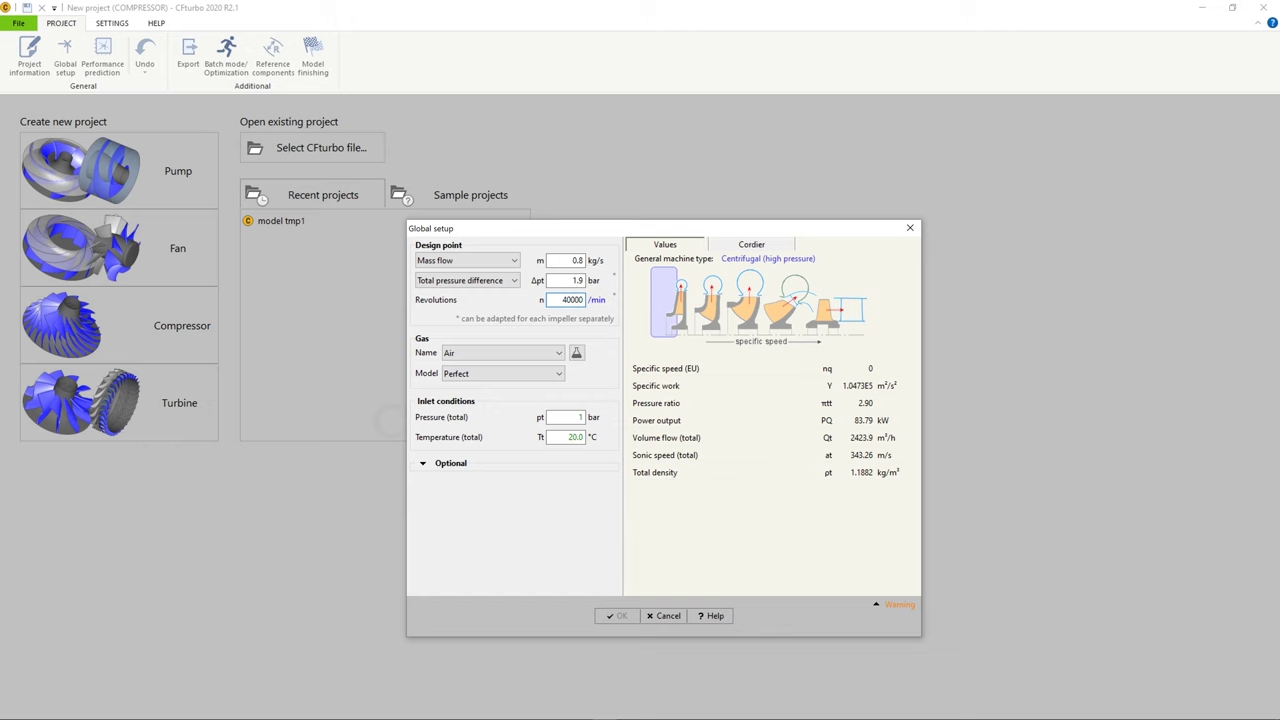
Examine the available gas models and the properties of air in the fluid database
left_click(500, 373)
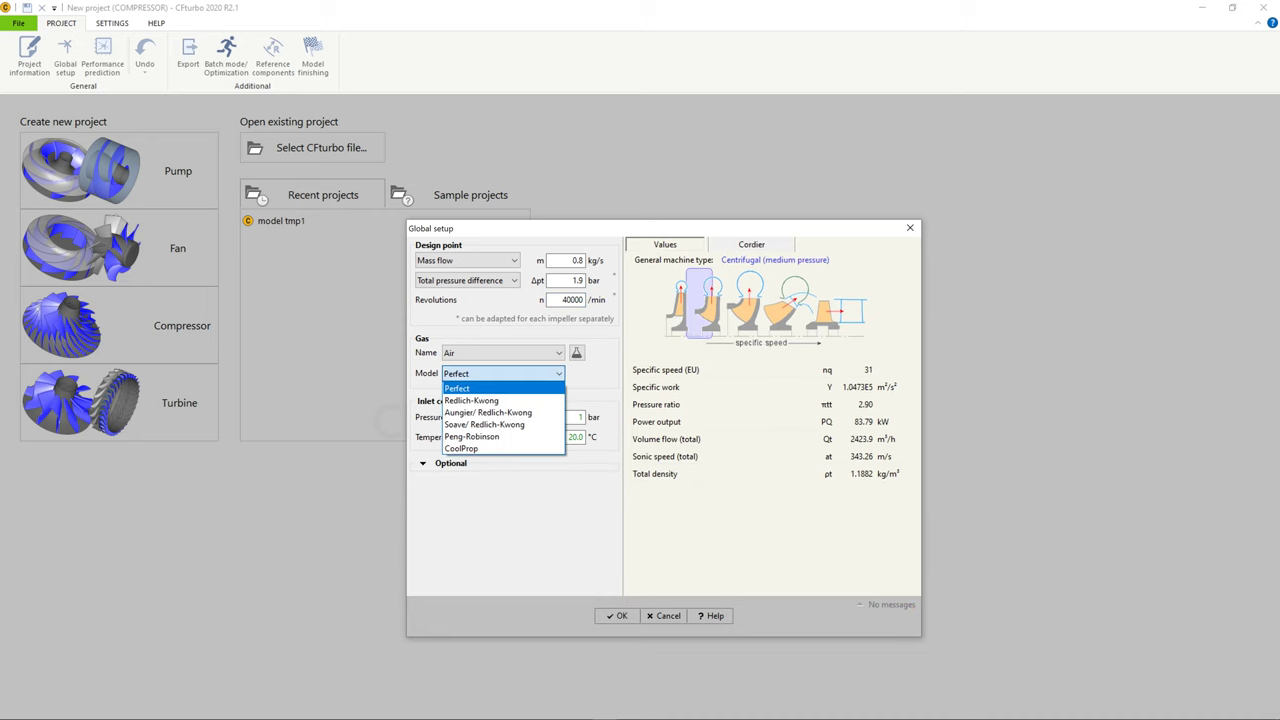
left_click(502, 374)
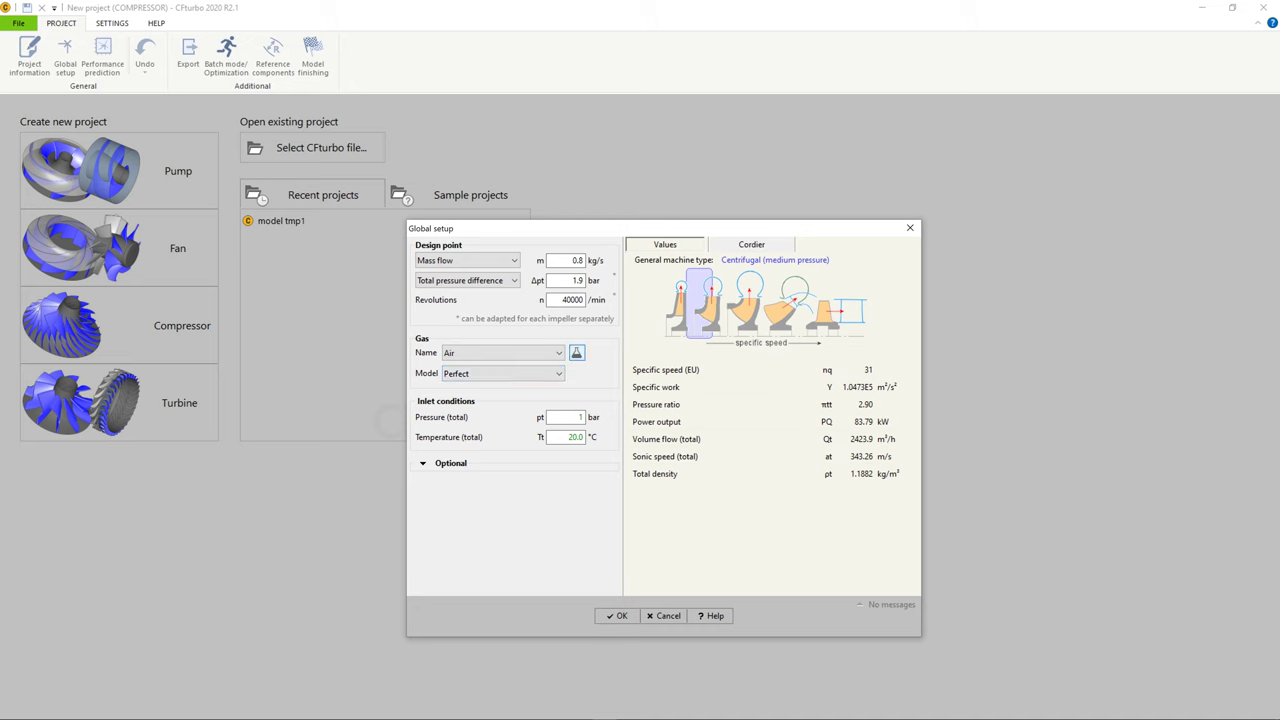
left_click(576, 352)
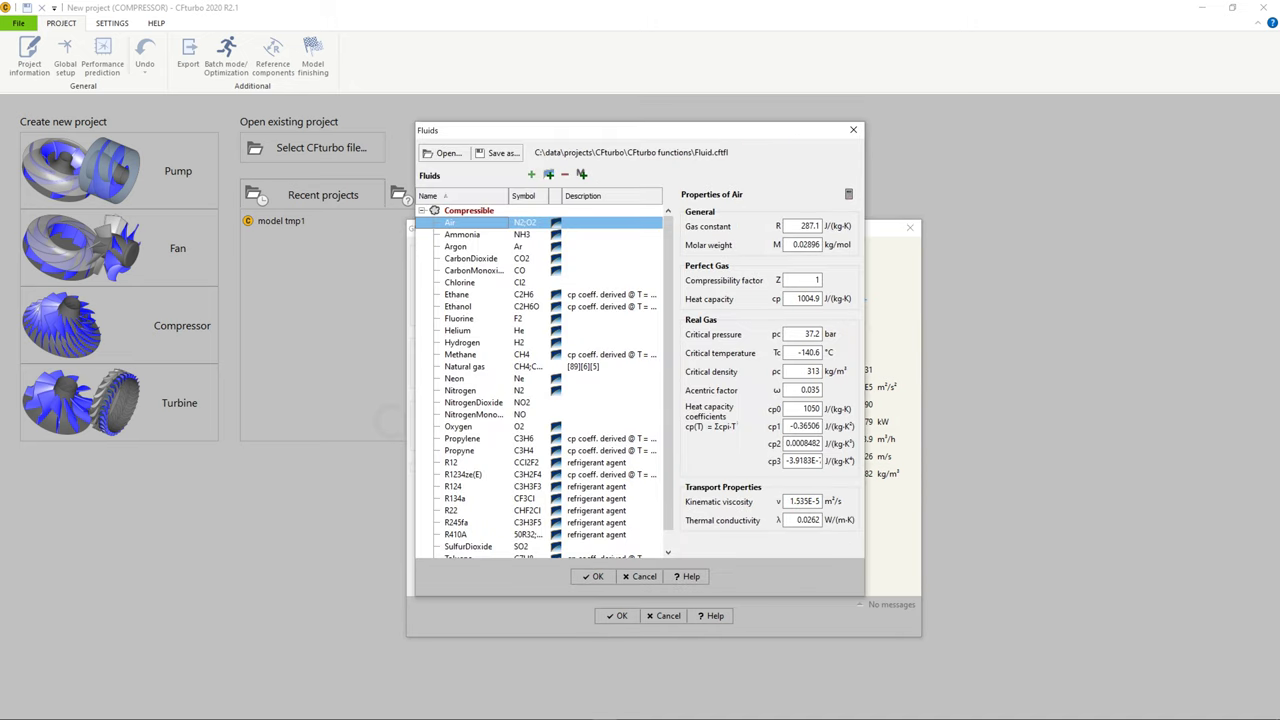
left_click_drag(500, 130, 843, 203)
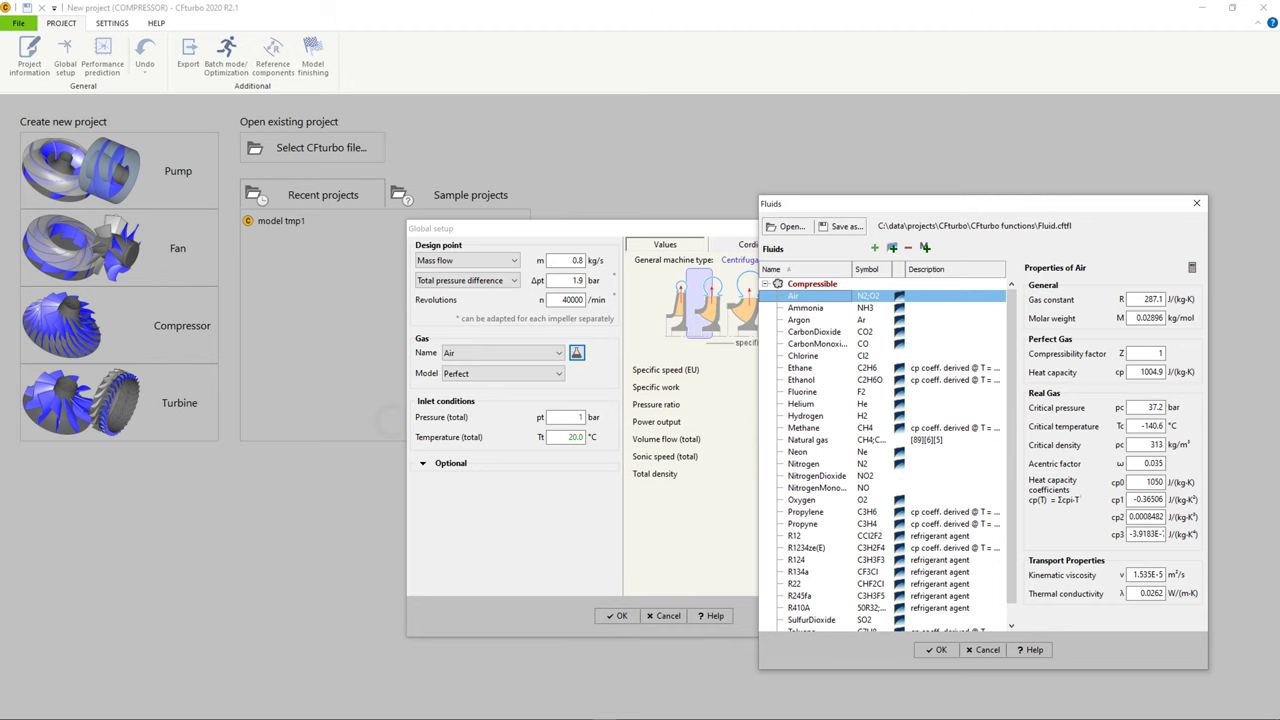
left_click(983, 650)
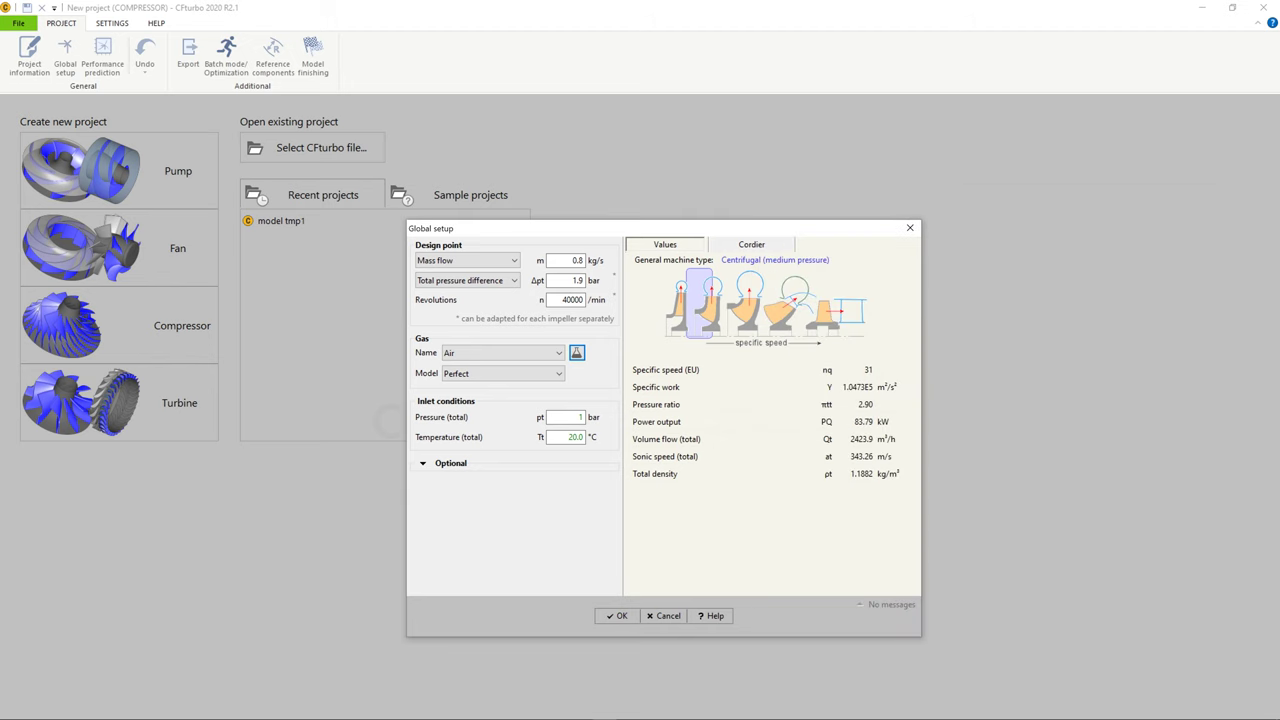
Check the inlet pressure, inlet temperature and optional settings, and accept the global setup
left_click(578, 417)
left_click(570, 437)
left_click(422, 463)
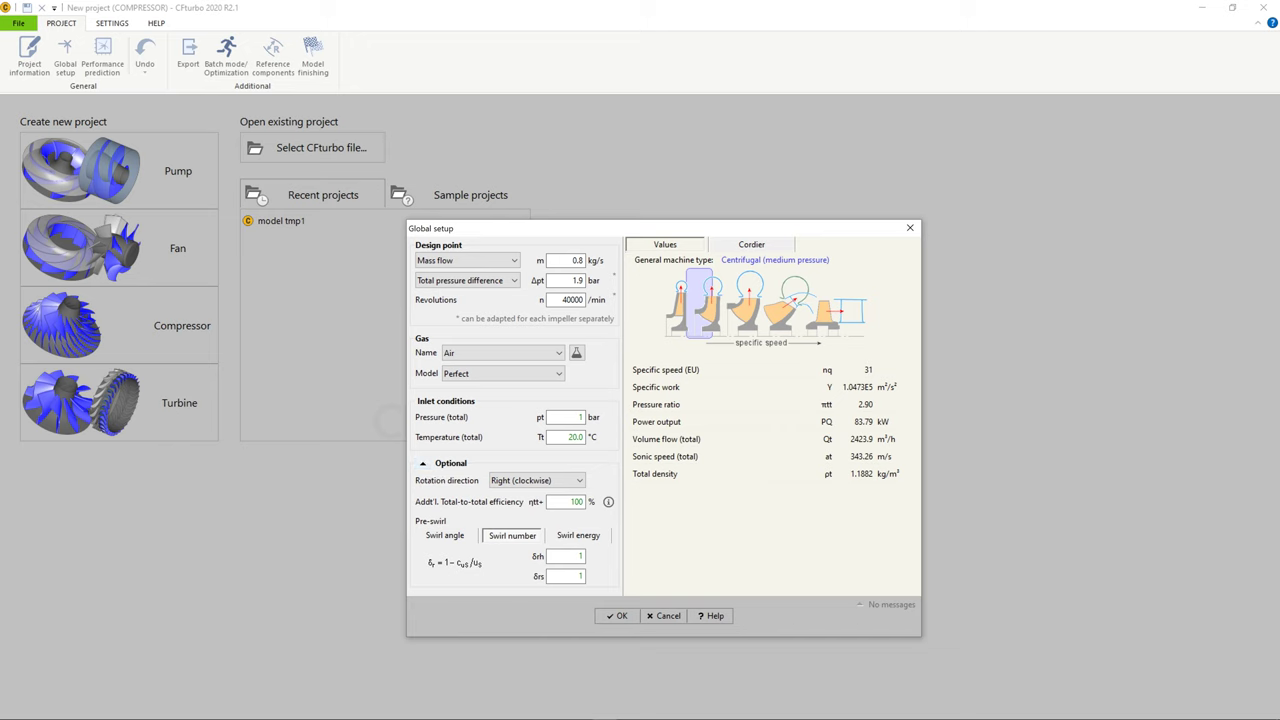
left_click(617, 616)
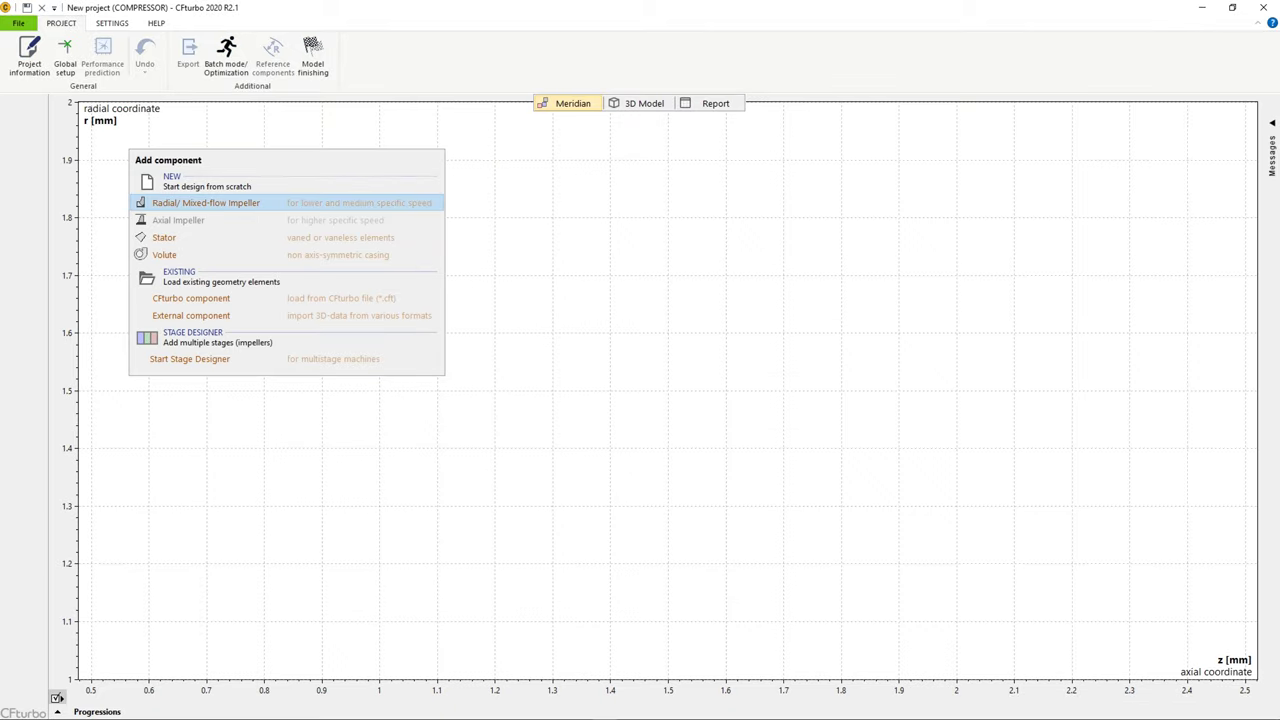
Add a radial/mixed-flow impeller with 0.5 mm tip clearance at inlet and outlet, and enable splitter blades
left_click(206, 203)
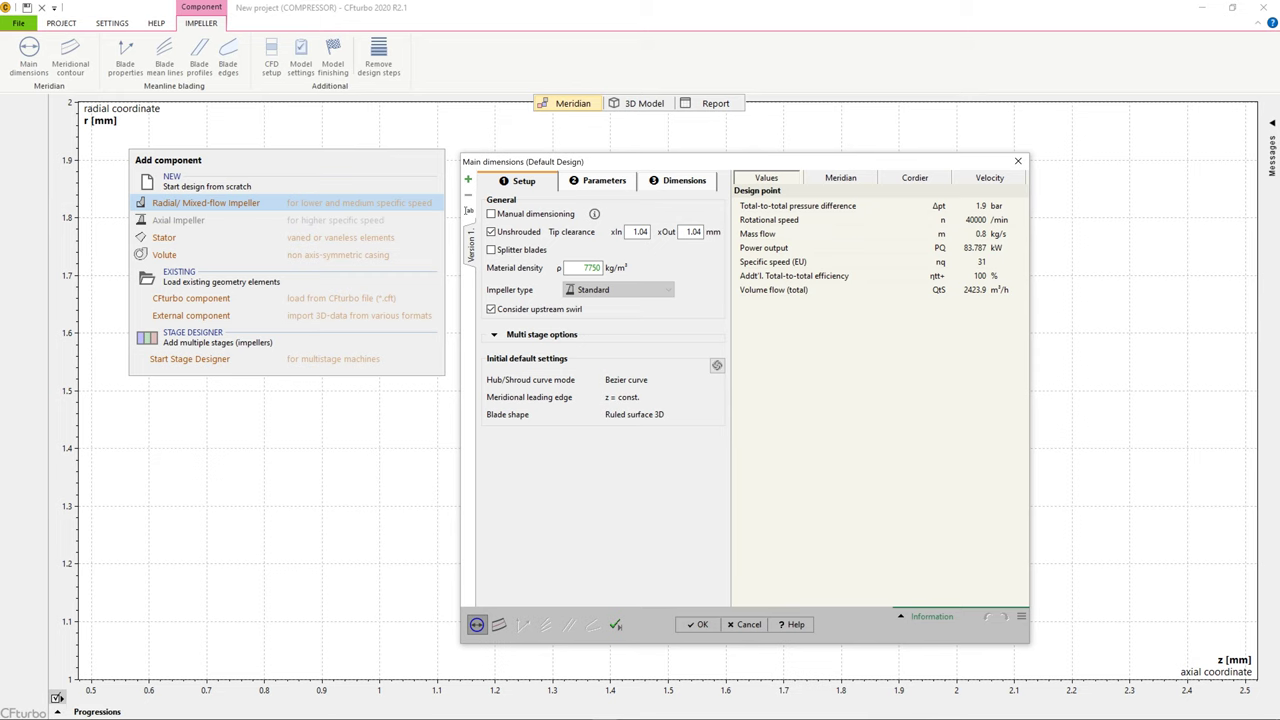
key("Tab")
type("0.5")
key("Tab")
type("0.5")
left_click(491, 249)
left_click(493, 334)
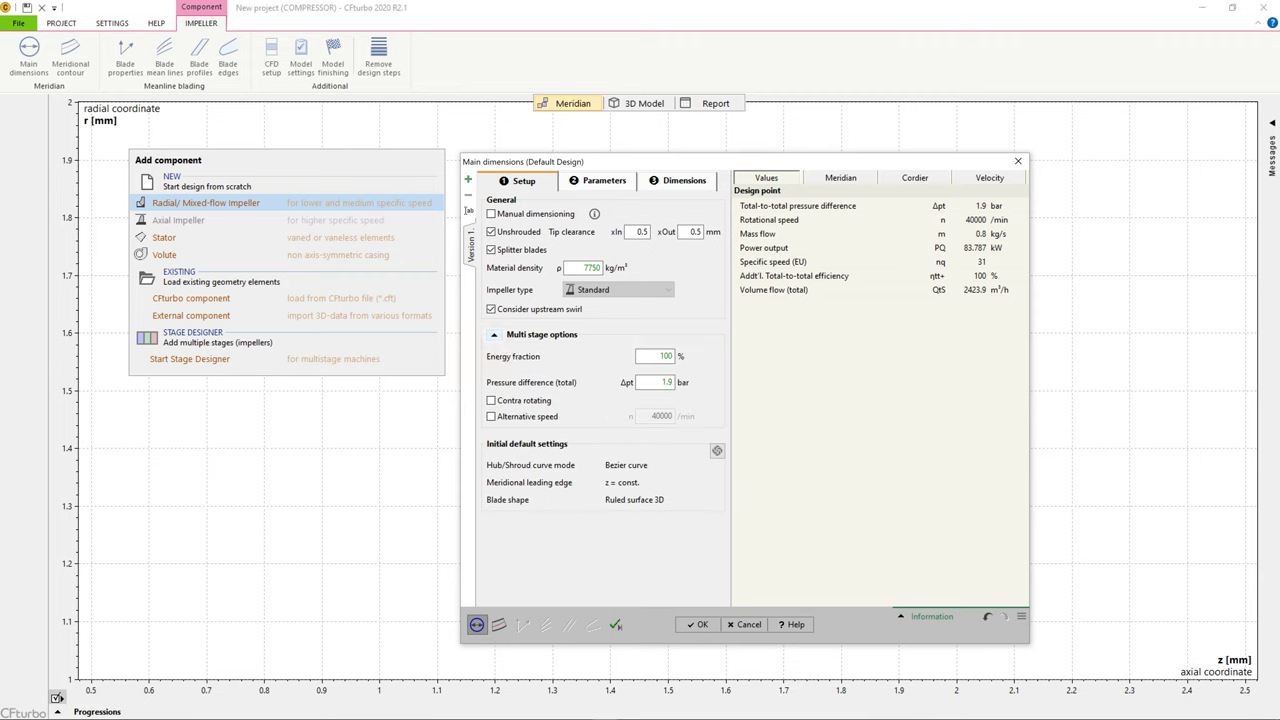
Base the impeller diameter on the work coefficient and inspect that coefficient's approximation function
left_click(598, 181)
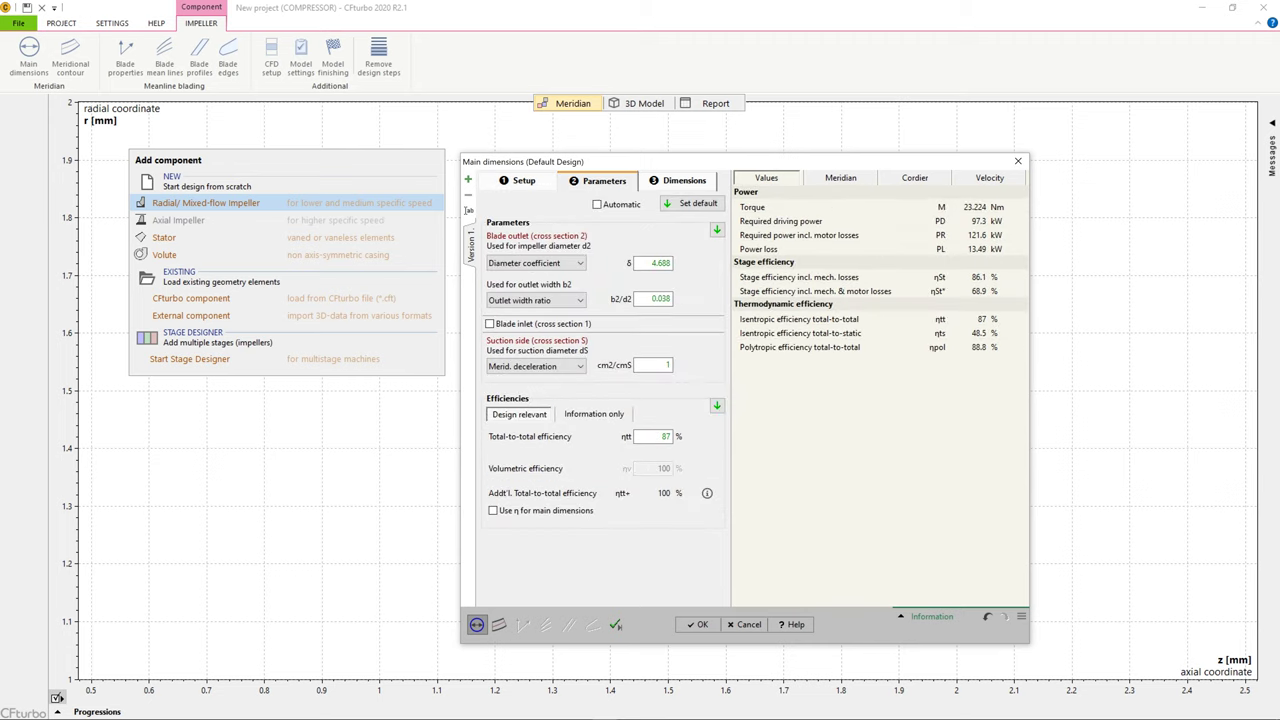
left_click(536, 263)
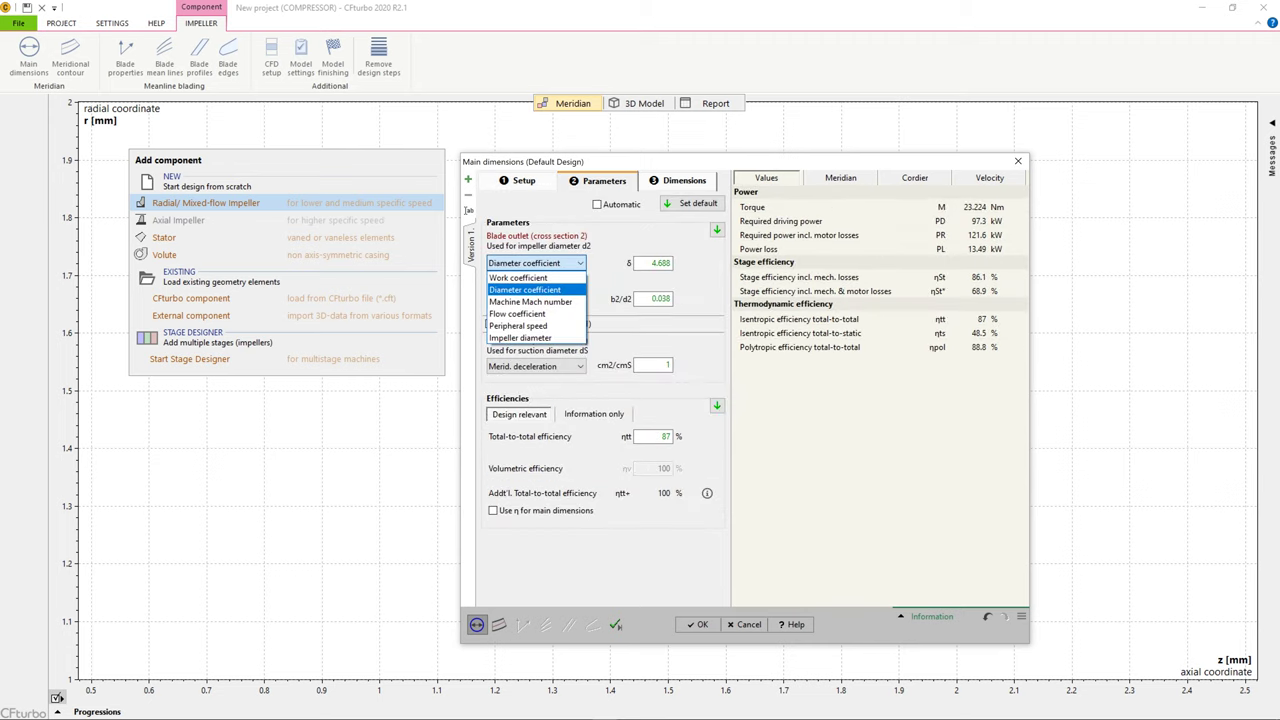
left_click(519, 278)
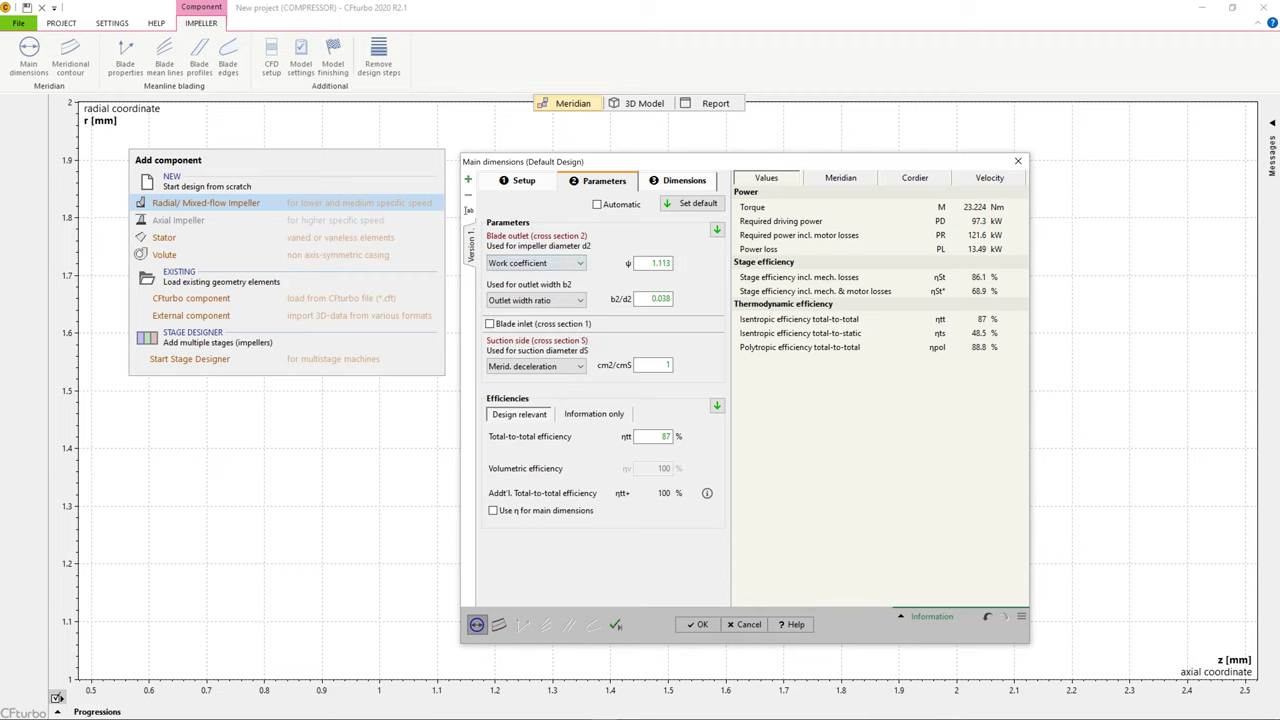
mouse_move(645, 263)
left_click(682, 263)
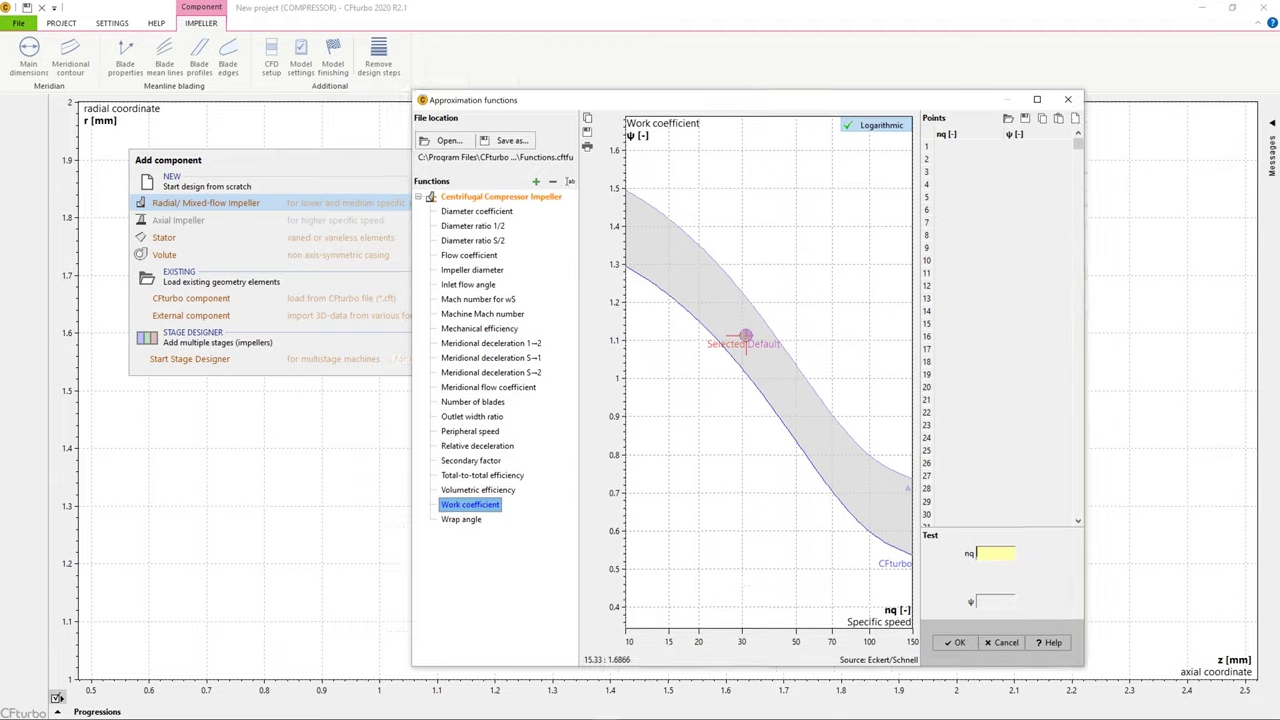
left_click_drag(680, 100, 999, 101)
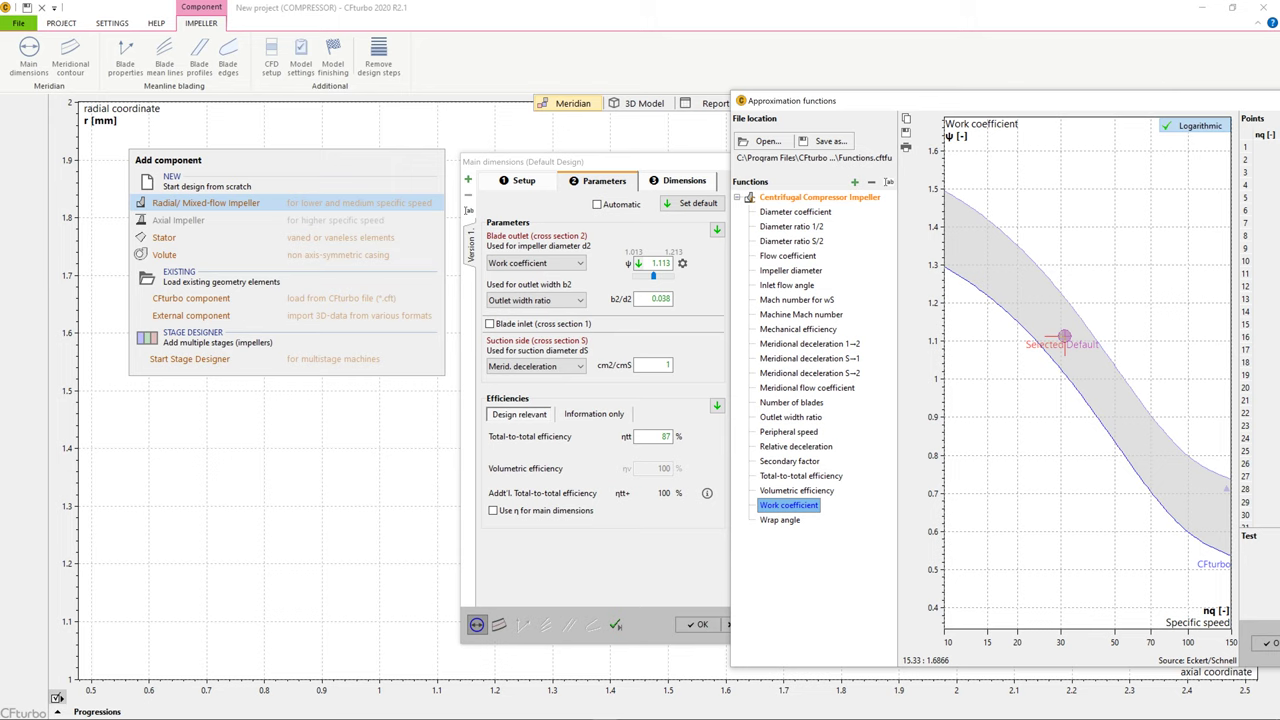
left_click_drag(880, 101, 752, 55)
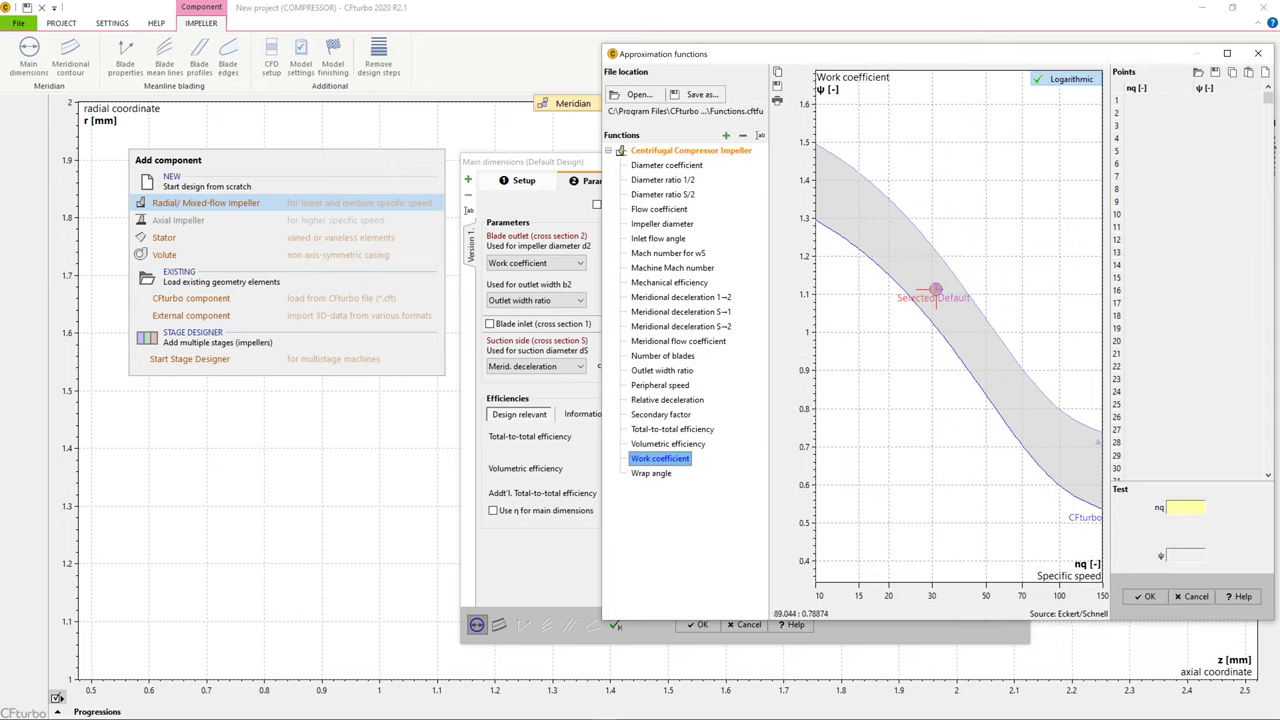
left_click(1145, 597)
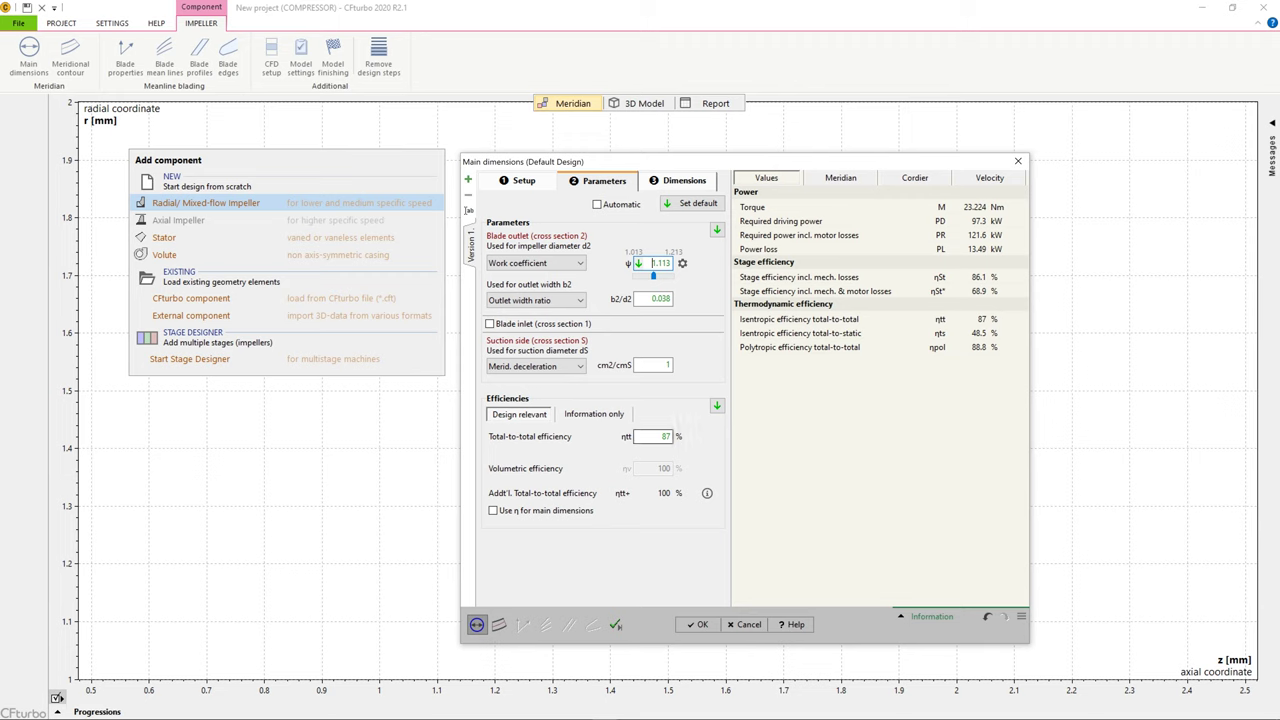
Inspect the approximation function for the total-to-total efficiency
left_click(662, 437)
left_click(692, 437)
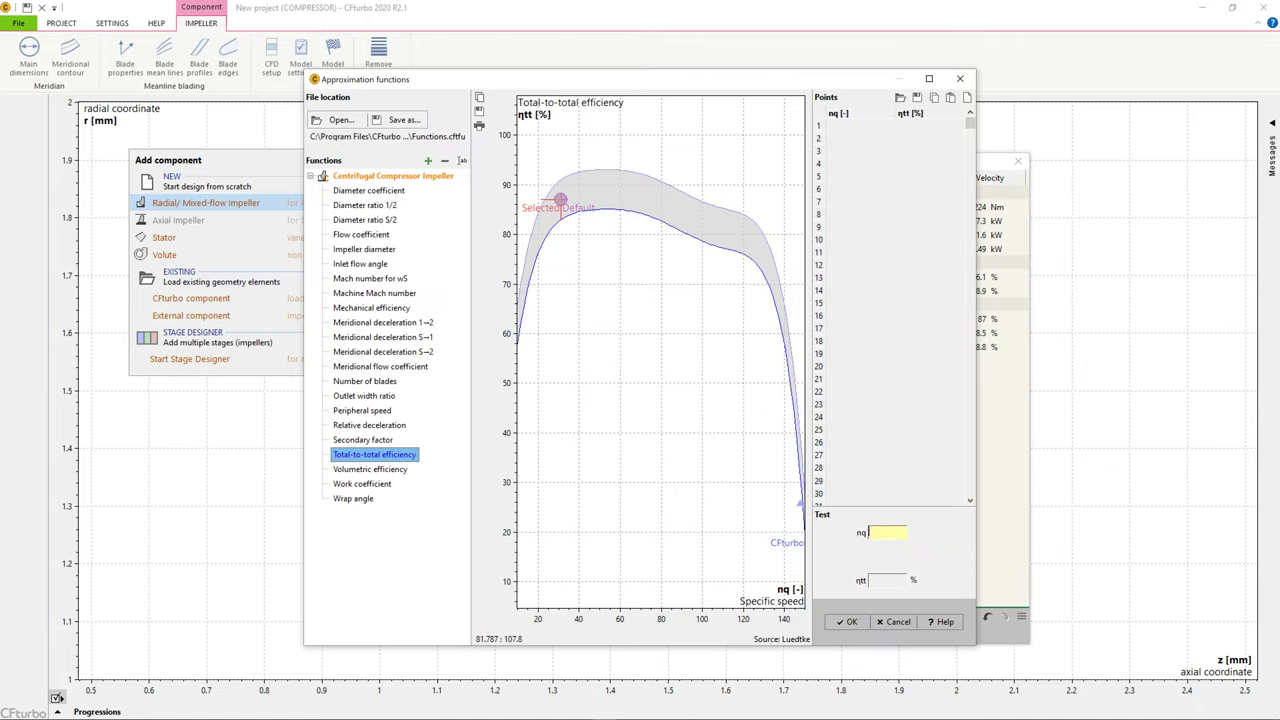
left_click_drag(665, 80, 893, 83)
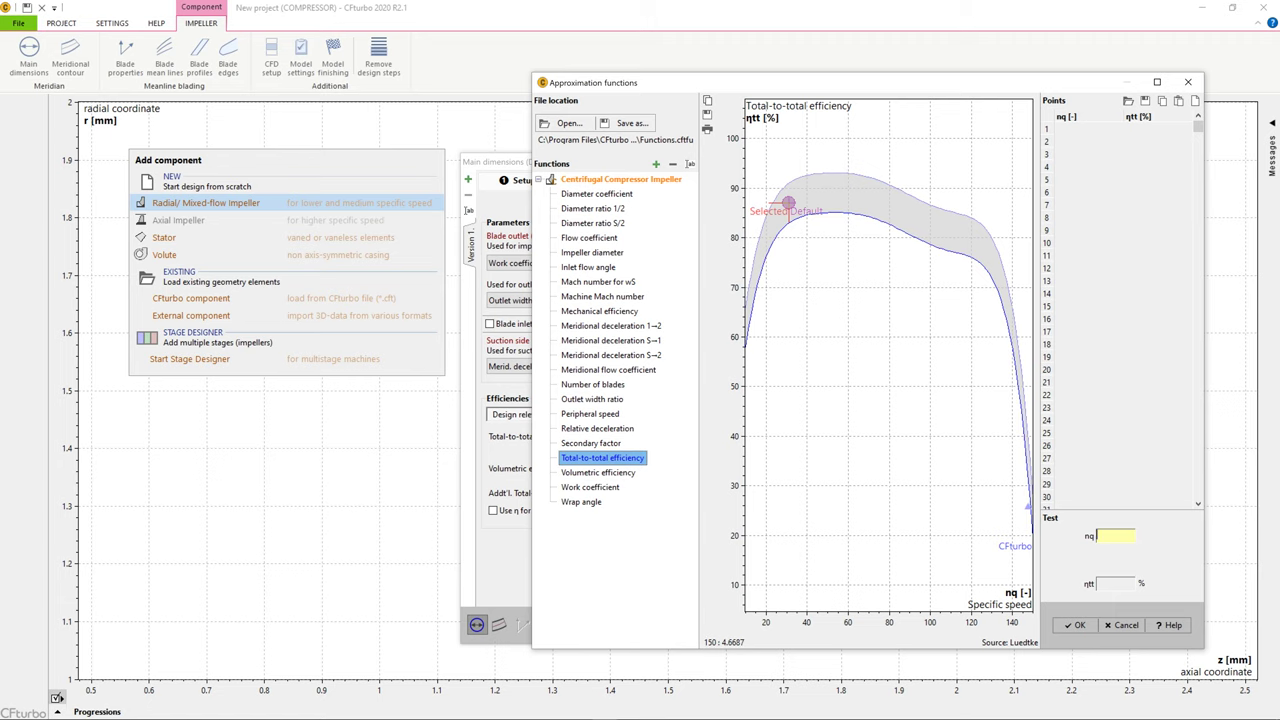
left_click(1115, 536)
key("Return")
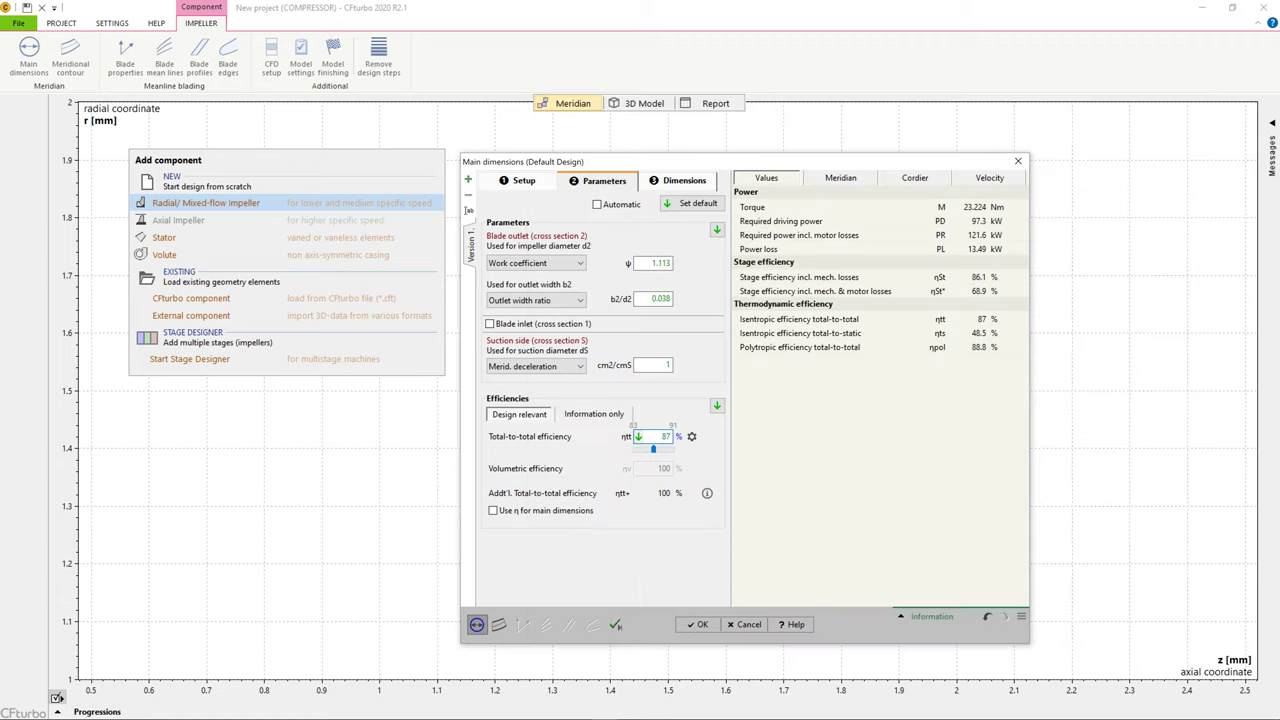
Include the efficiency in the main dimensions and recalculate them with a hub diameter of 35 mm
left_click(493, 511)
left_click(678, 181)
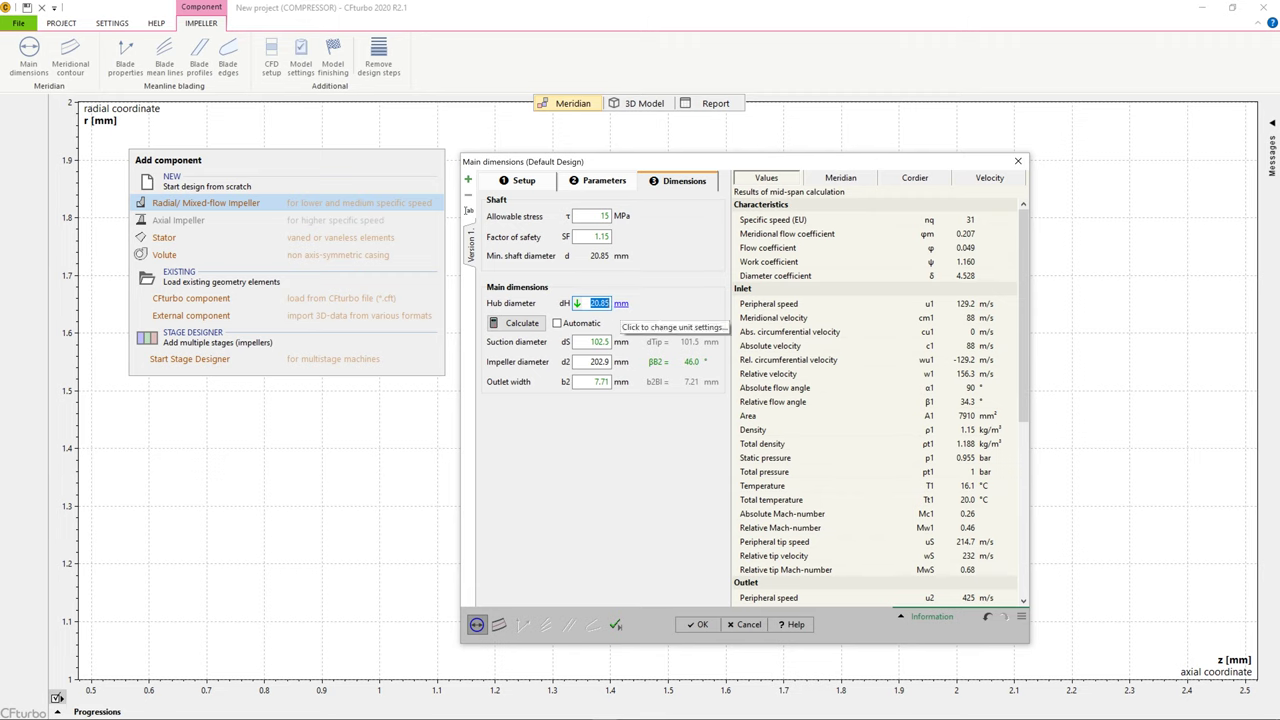
type("35")
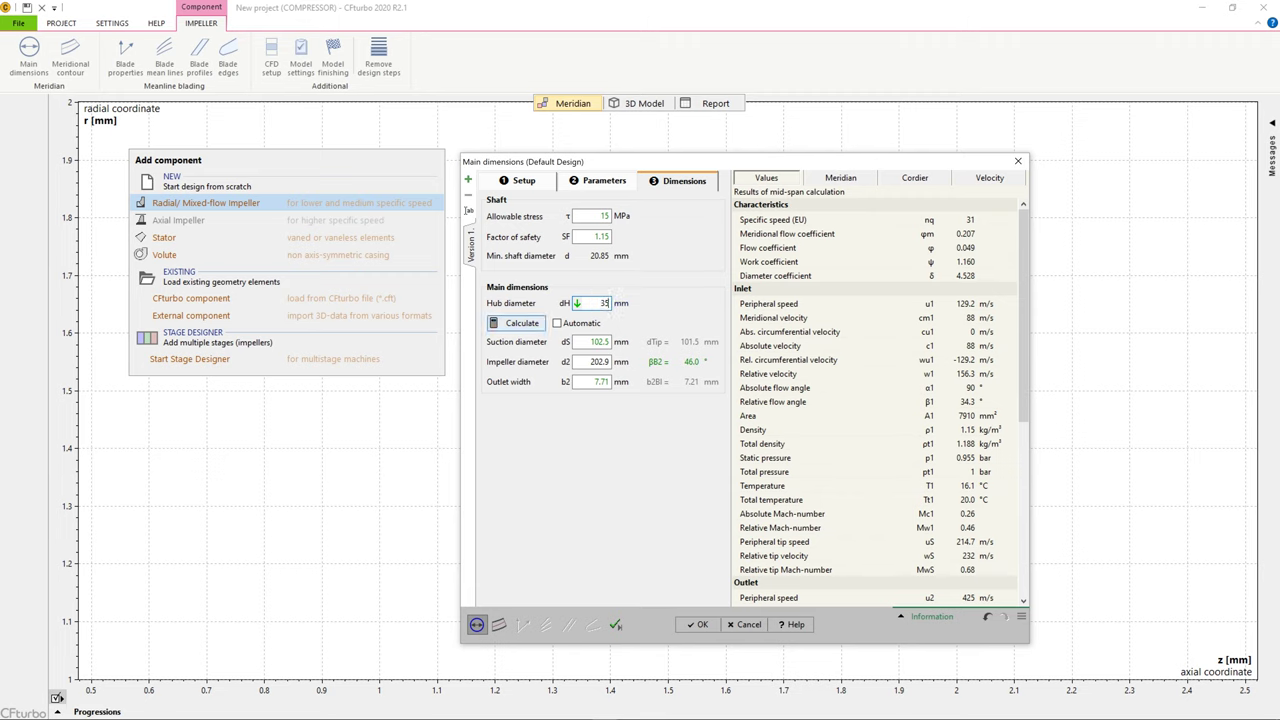
key("Return")
Set the suction diameter to 112 mm, the impeller diameter to 214 mm and the outlet width to 8 mm
left_click(598, 342)
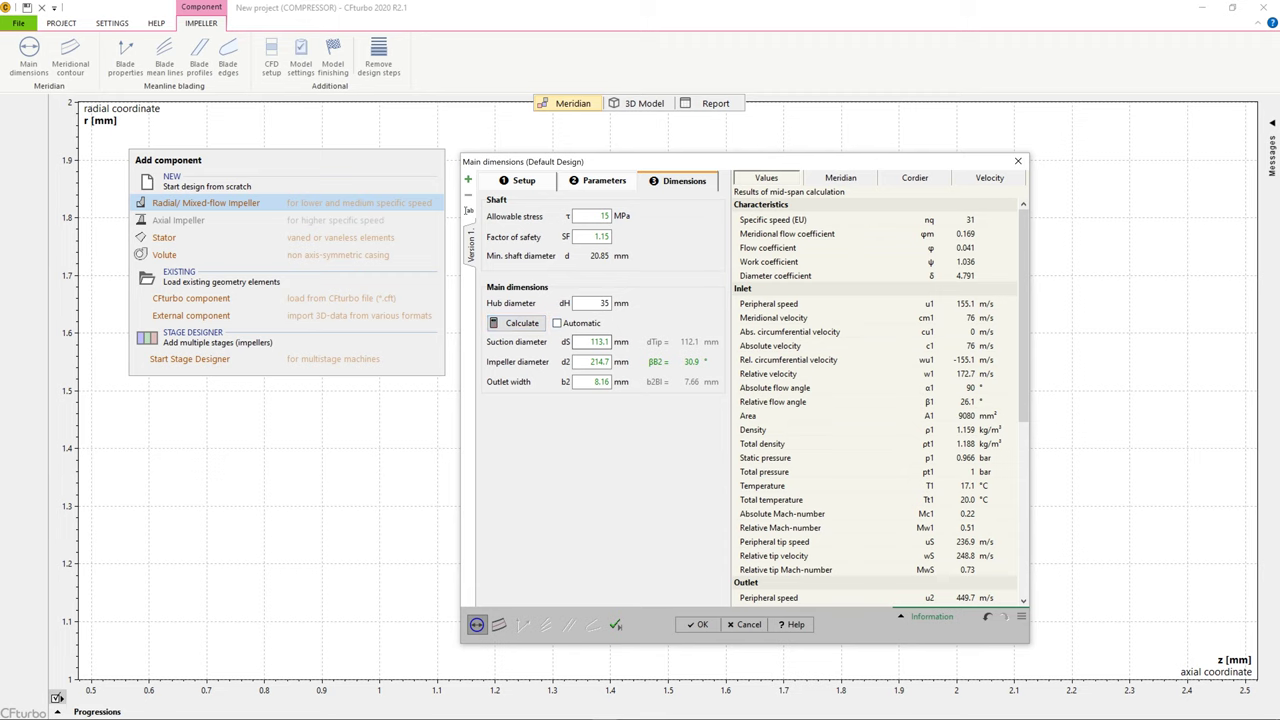
double_click(598, 342)
type("112")
left_click_drag(599, 362, 621, 362)
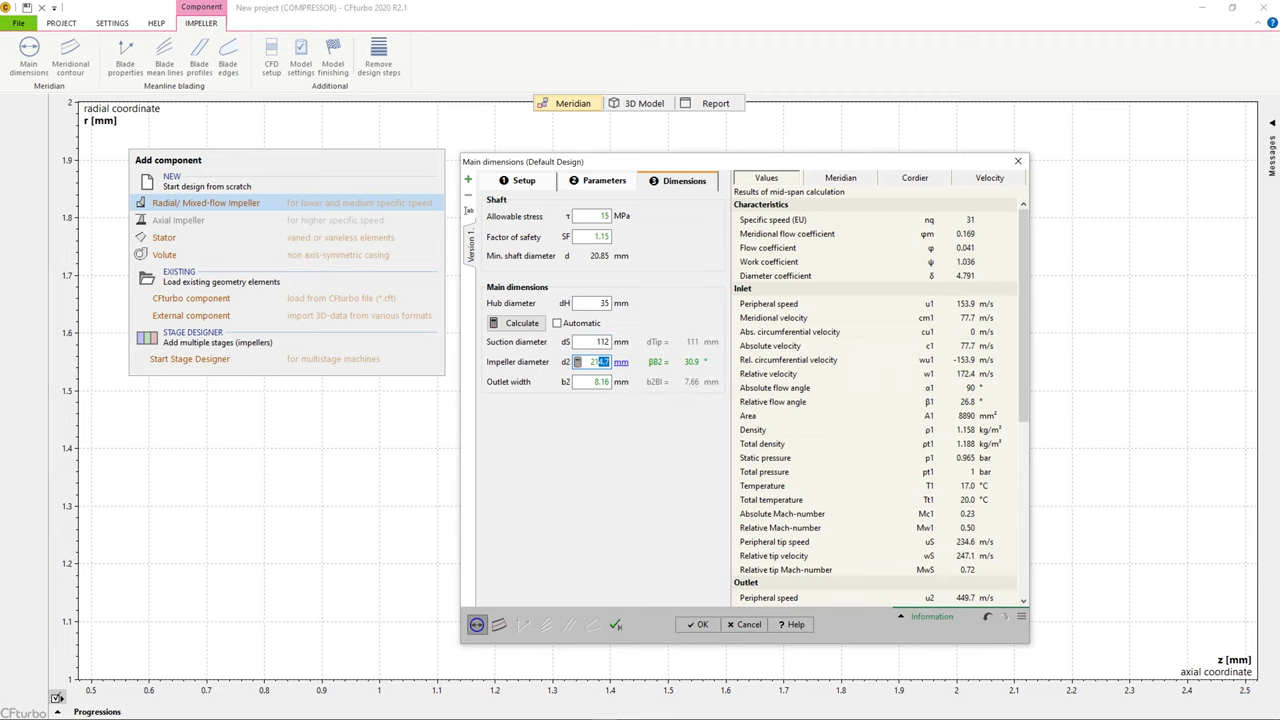
type("4")
key("Tab")
type("8")
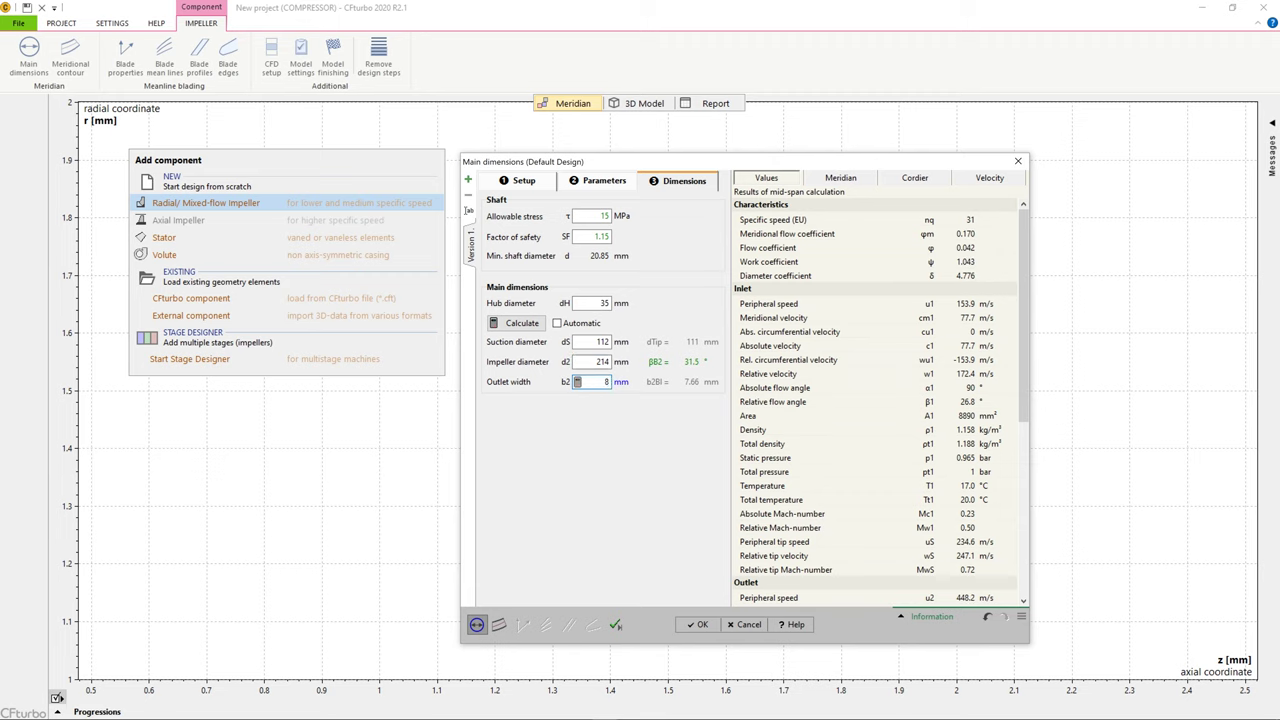
left_click(588, 363)
Review the calculated outlet and global values, the meridional sketch and the Cordier diagram
scroll(875, 400, "down", 8)
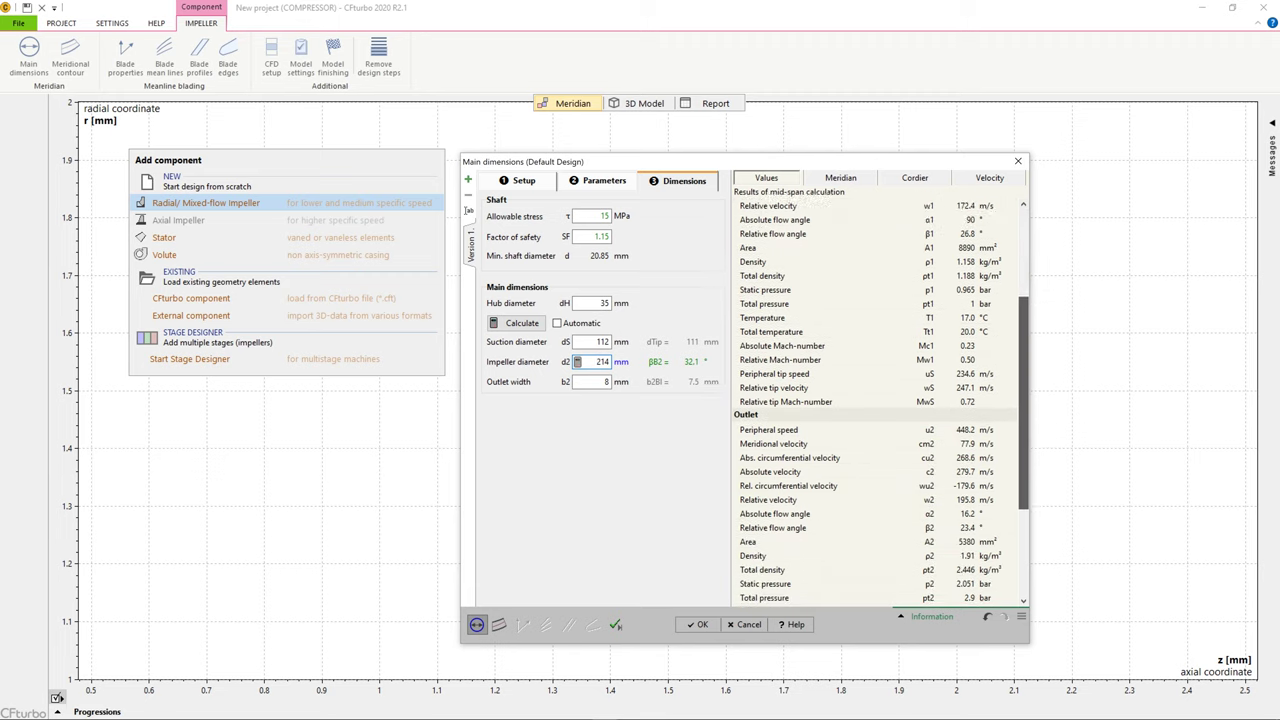
scroll(875, 400, "down", 4)
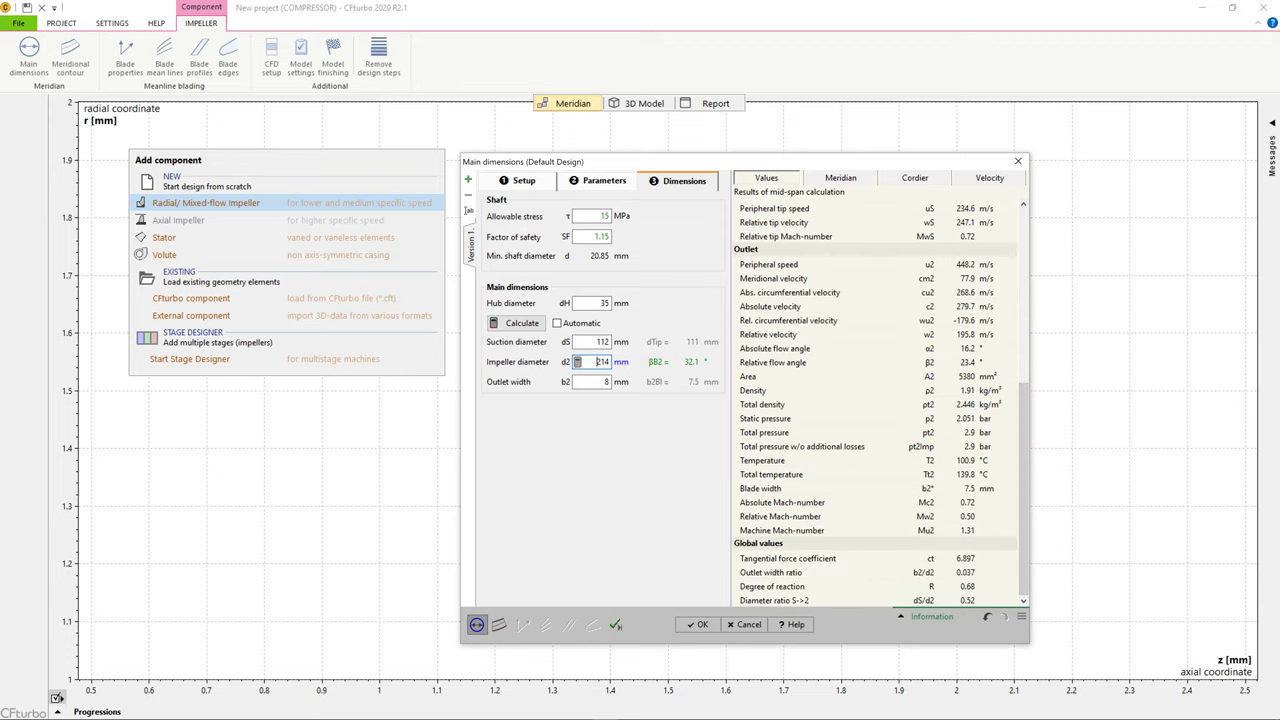
left_click(840, 178)
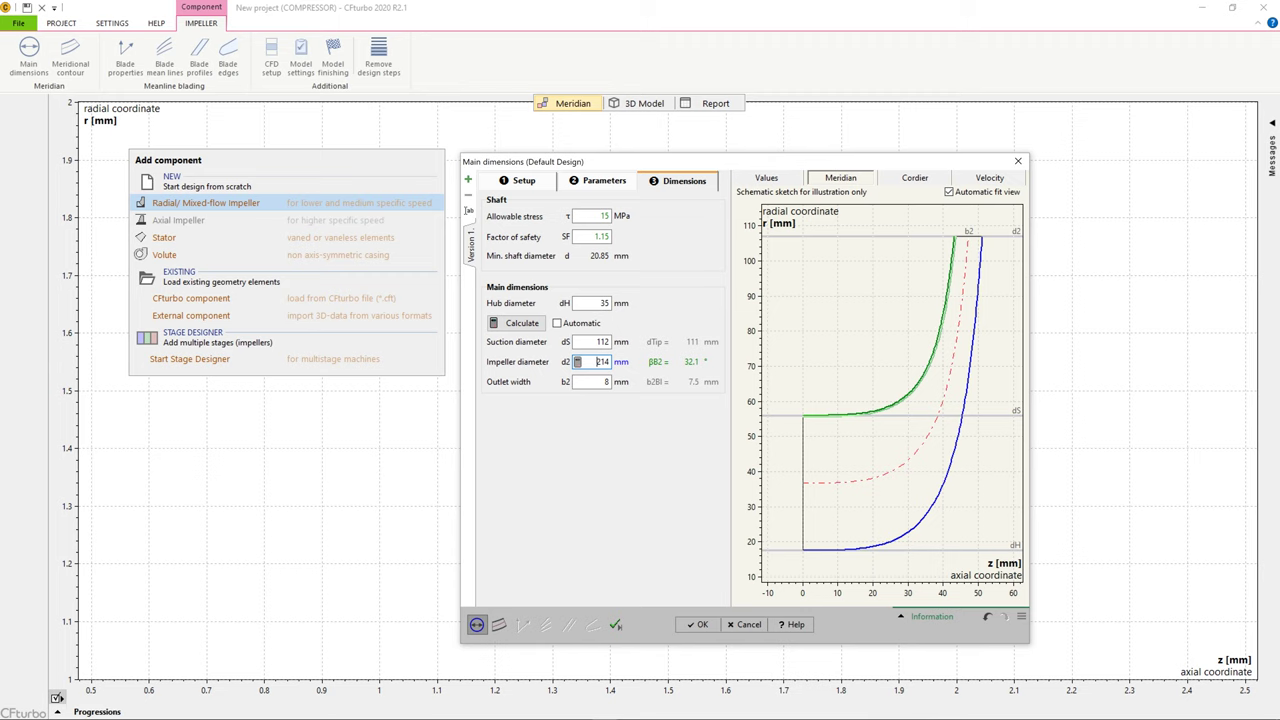
left_click(915, 178)
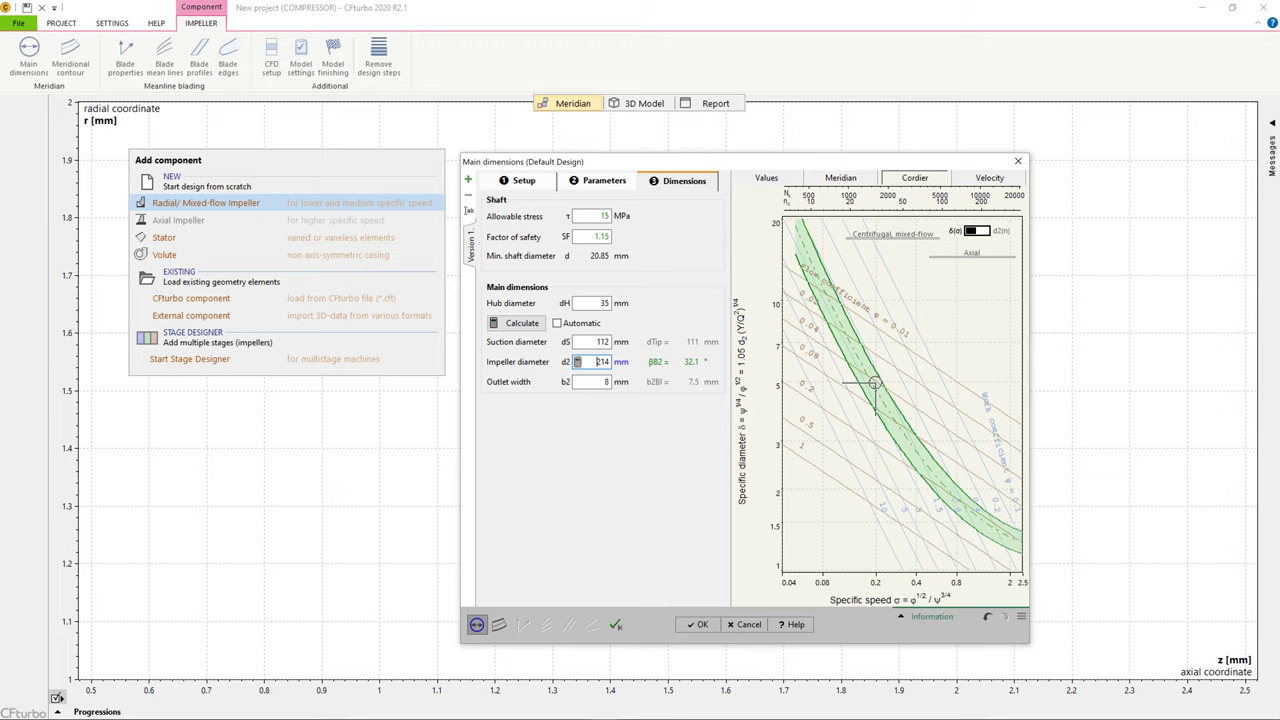
Proceed to the meridional contour design and inspect the impeller in the 3D preview
left_click(499, 625)
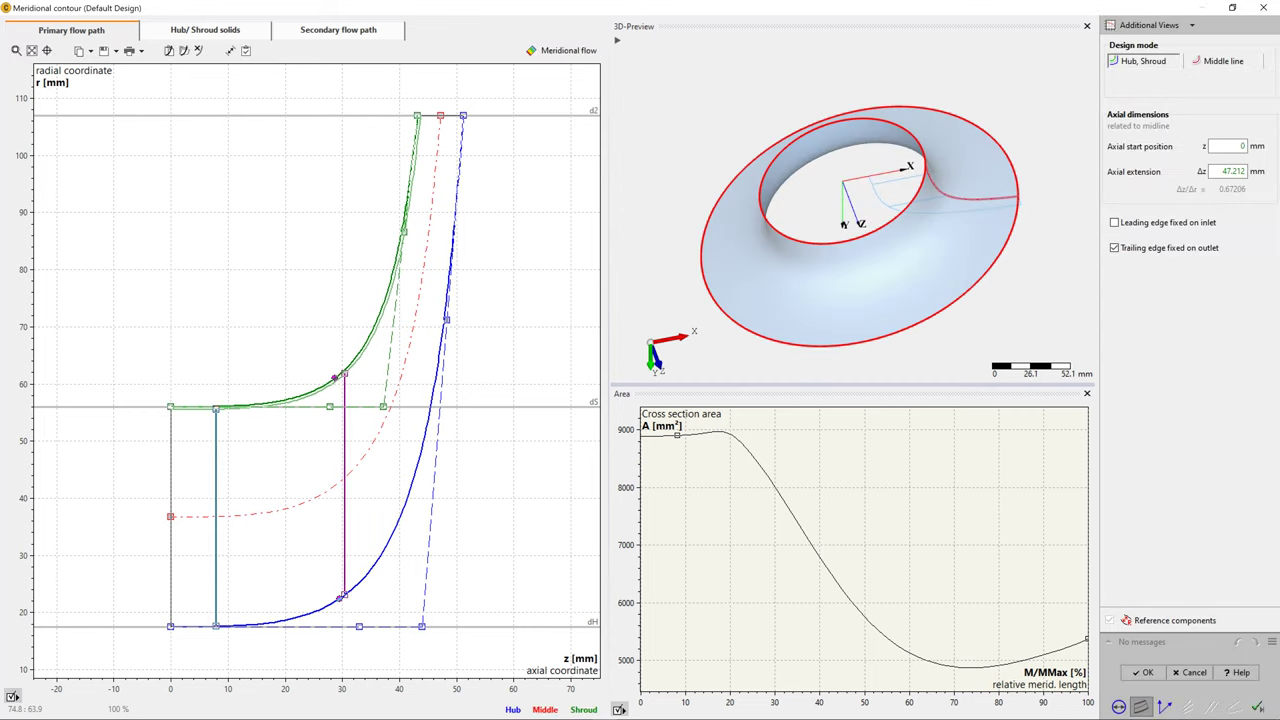
left_click_drag(823, 149, 750, 172)
left_click_drag(855, 228, 940, 190)
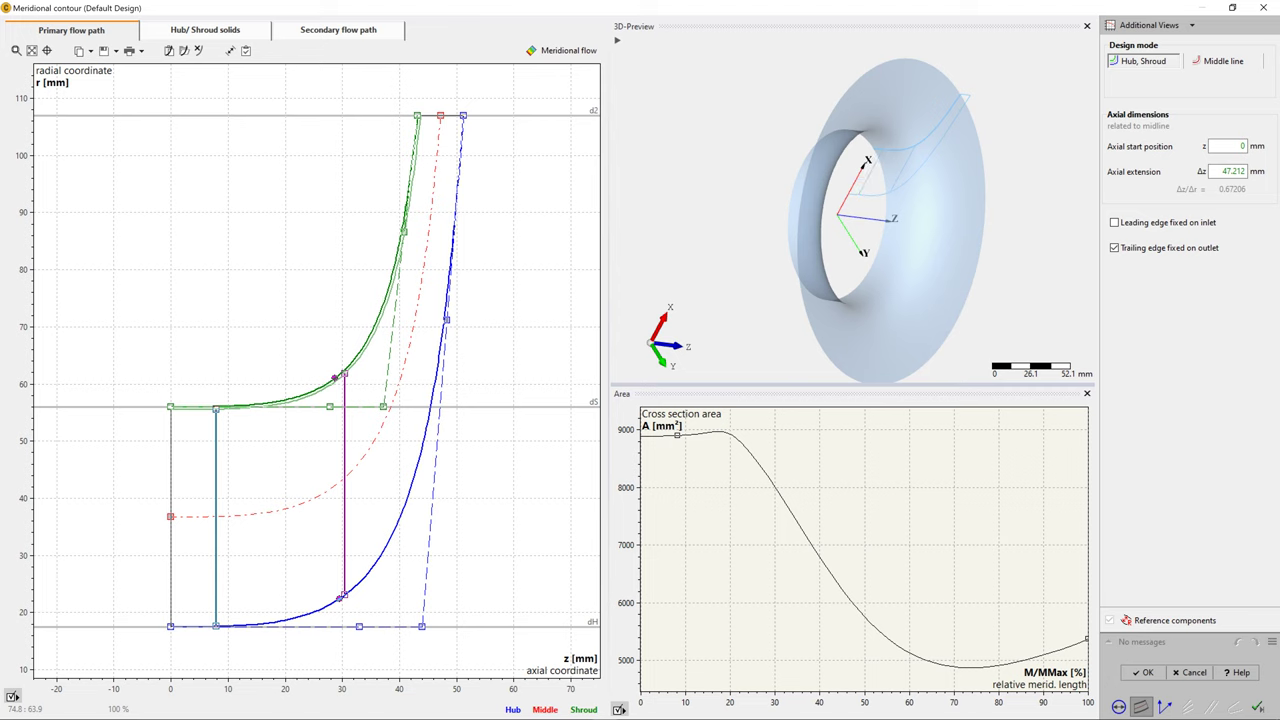
Change the main blade and splitter leading edges to straight lines with independently movable hub and shroud endpoints
left_click(617, 40)
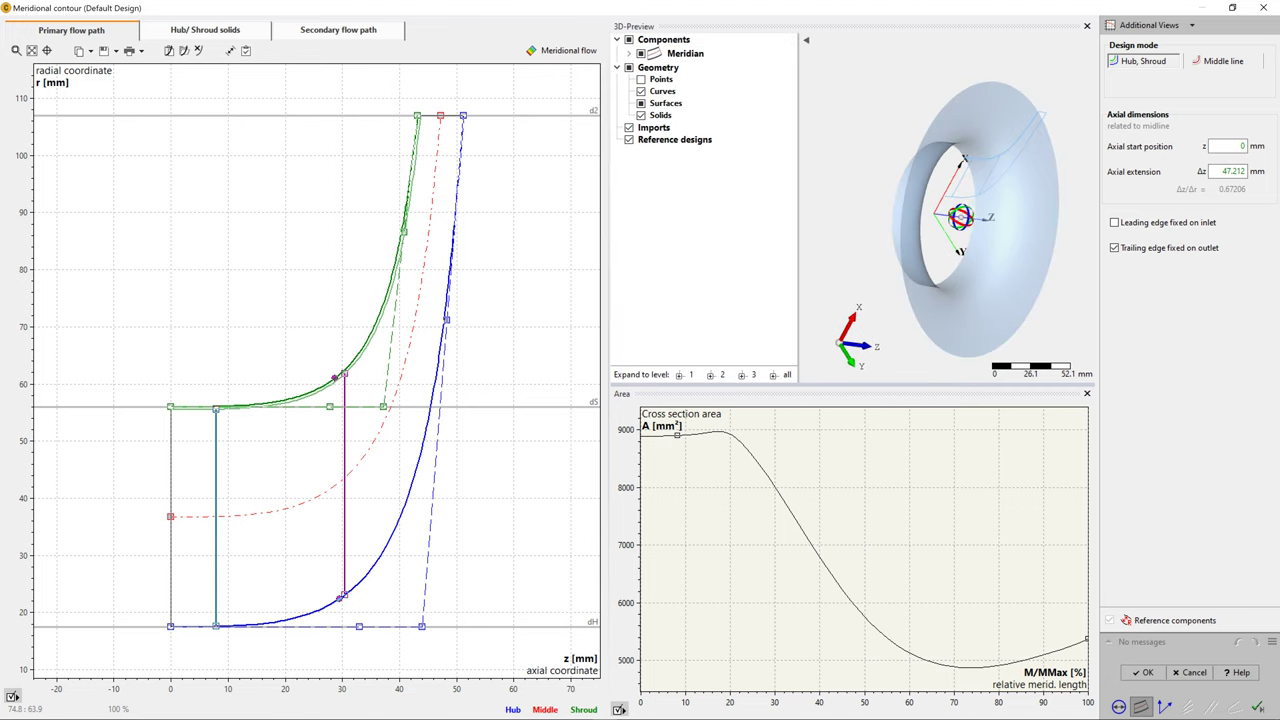
left_click_drag(962, 217, 954, 217)
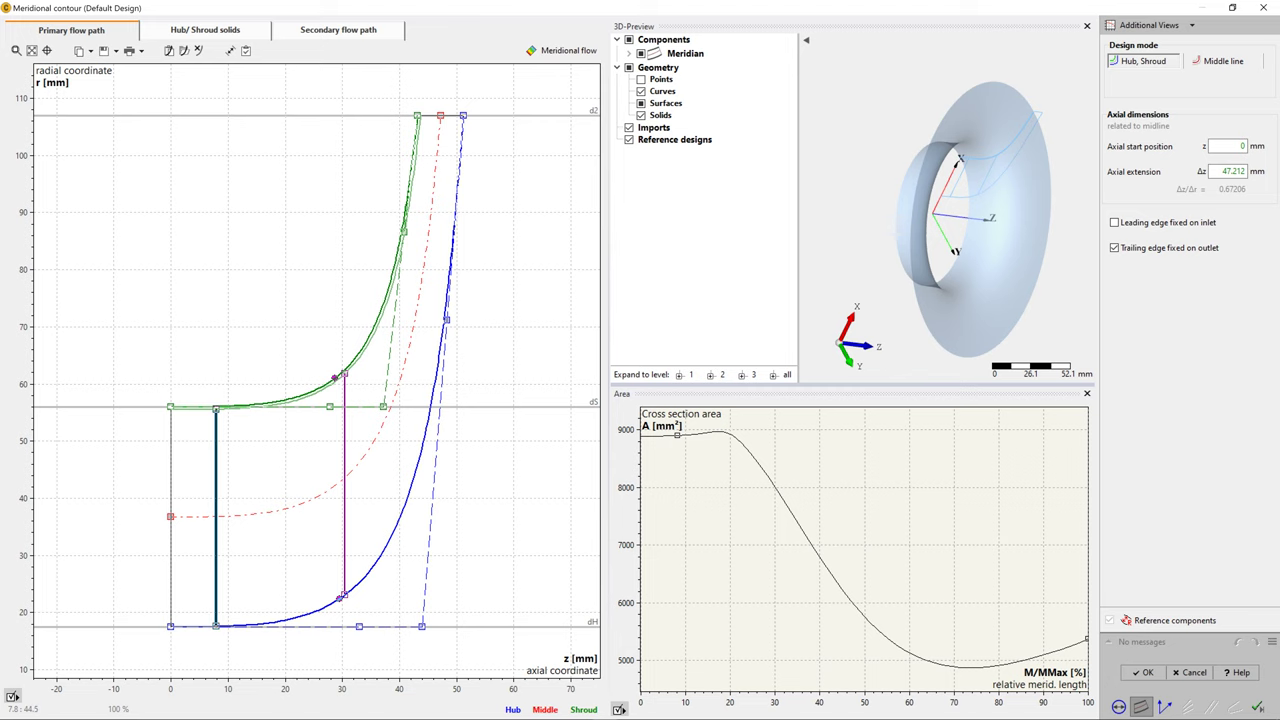
right_click(215, 472)
left_click(262, 493)
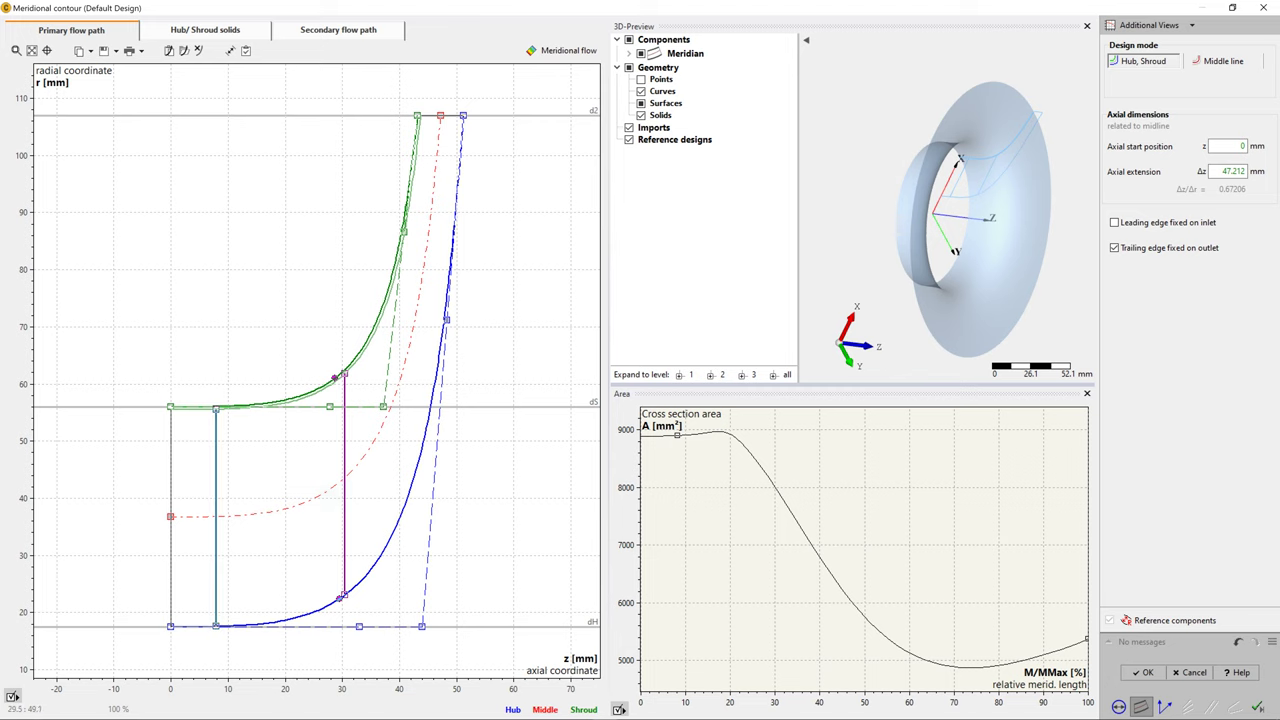
right_click(343, 447)
left_click(372, 465)
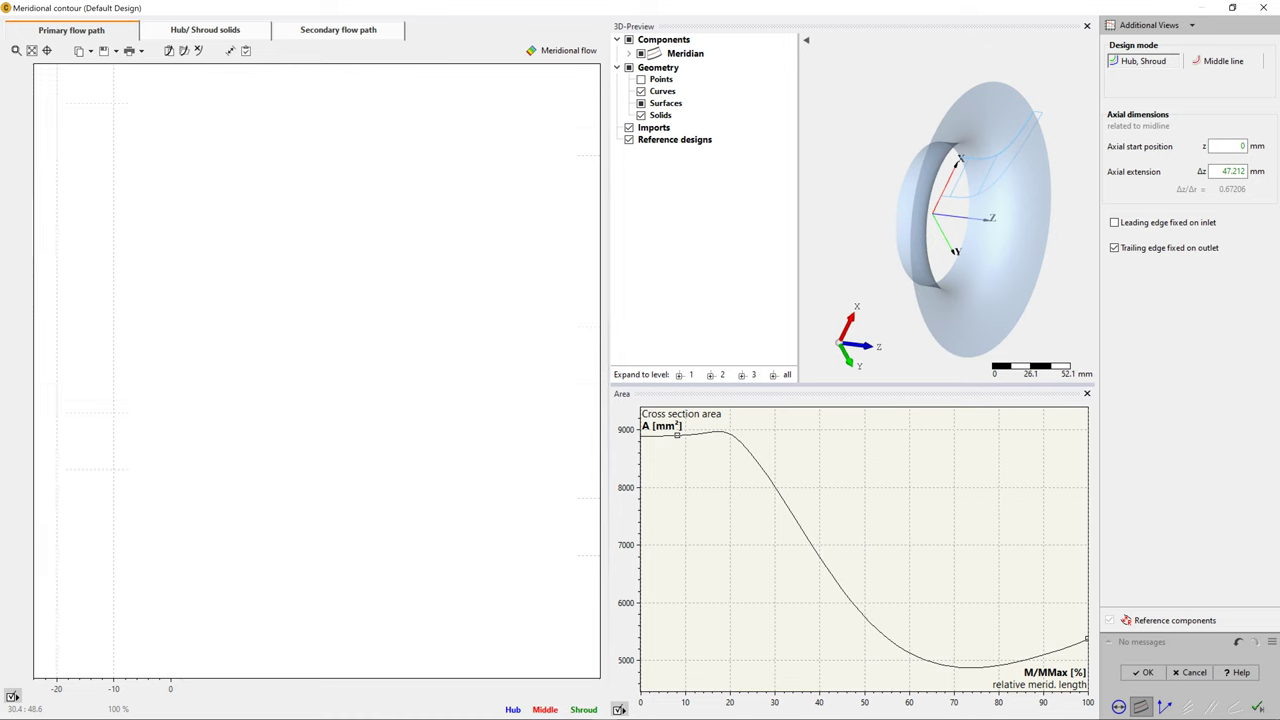
Tilt the splitter leading edge from about z 27 mm at the shroud to 38 mm at the hub, and move the main one to about z 16–17 mm
mouse_move(345, 374)
left_mouse_down()
mouse_move(281, 402)
mouse_move(328, 384)
left_mouse_up()
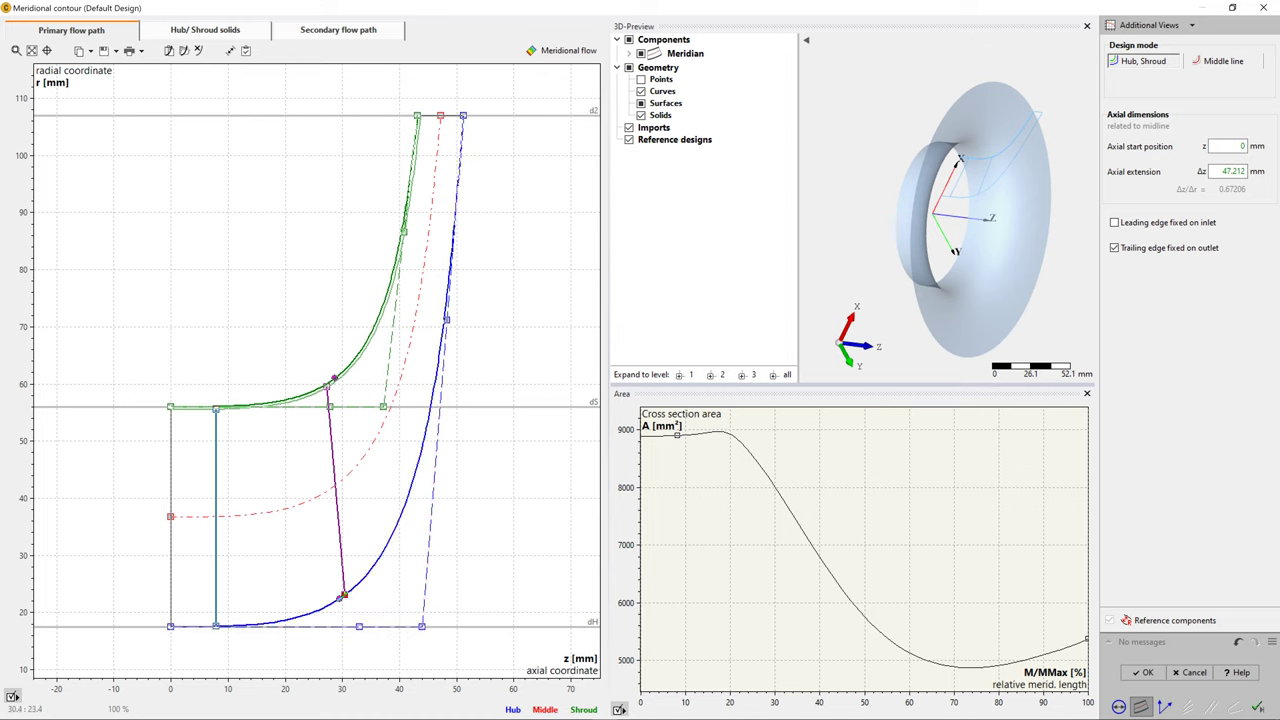
left_click_drag(343, 595, 386, 545)
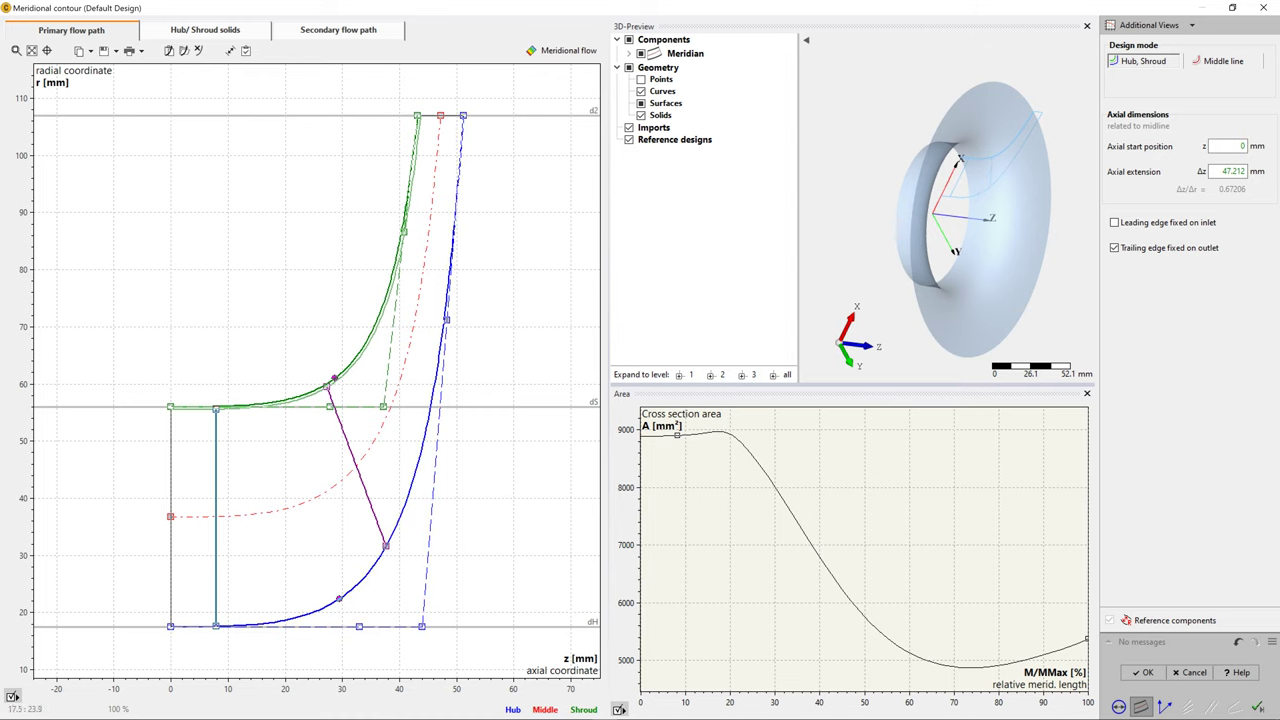
left_click_drag(216, 408, 268, 405)
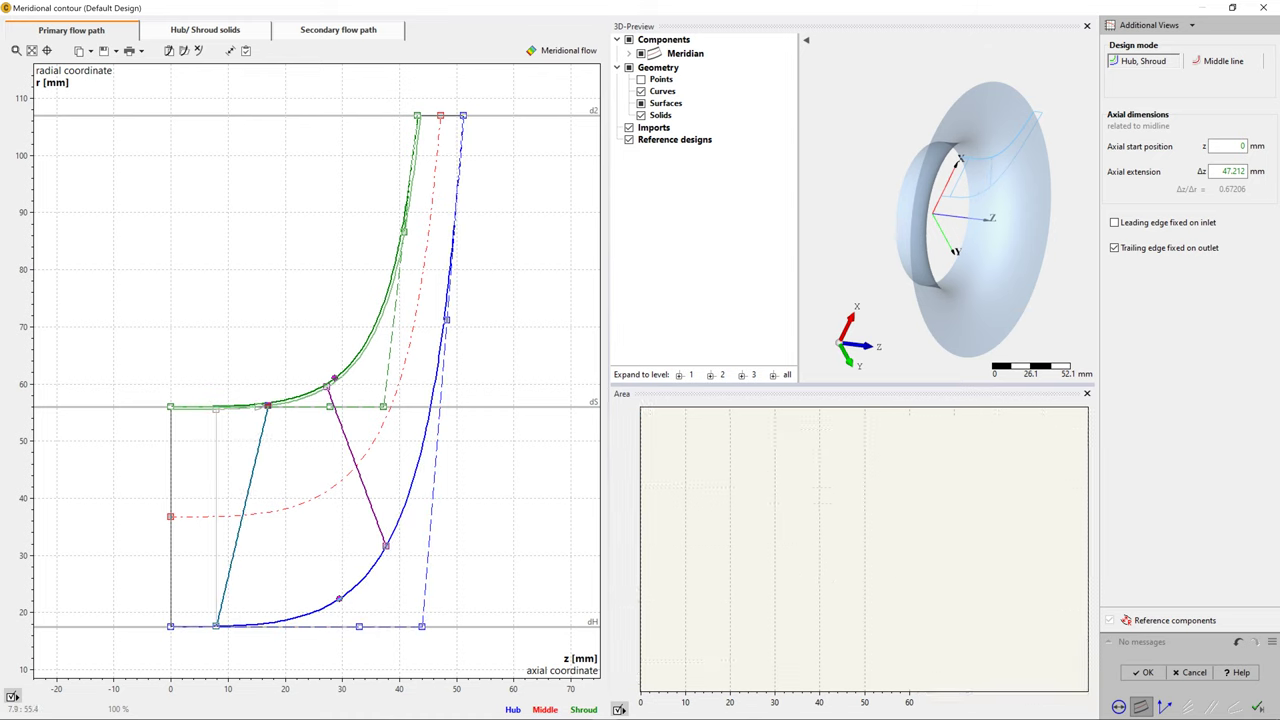
left_click_drag(219, 626, 260, 624)
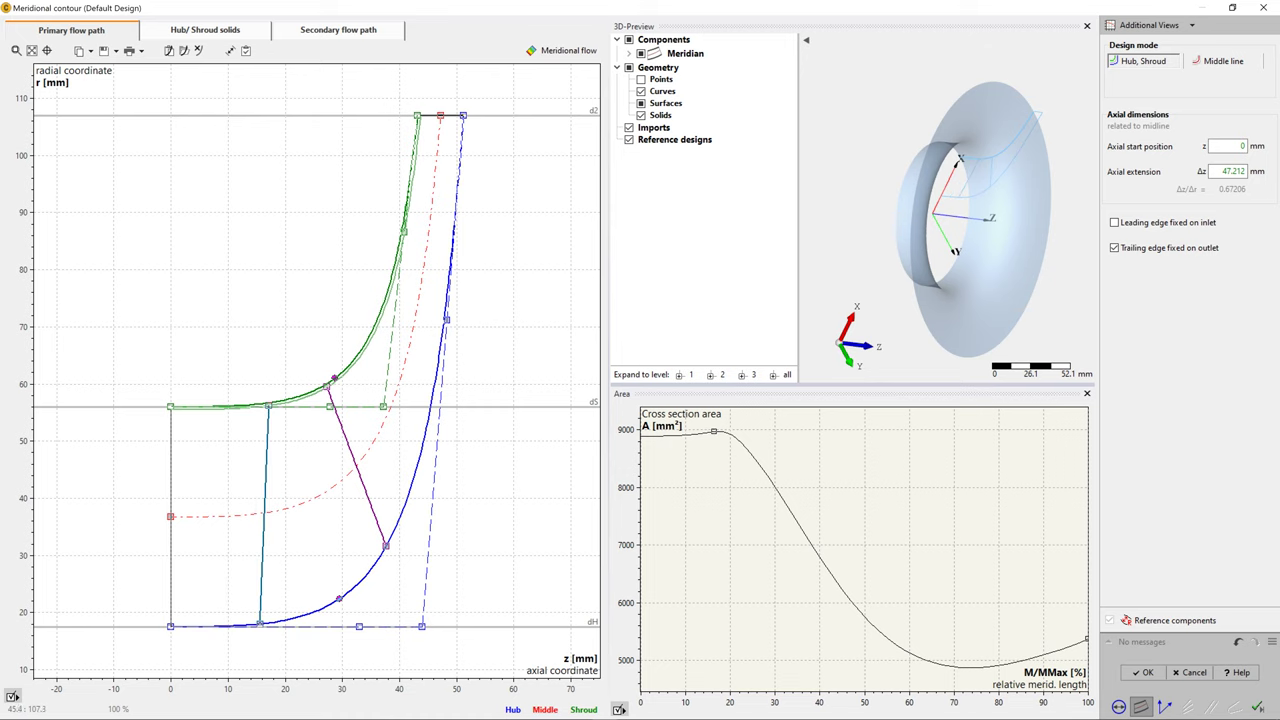
Extend the meridional contour axially by placing the hub's outlet endpoint at z 60 mm
left_click_drag(432, 114, 489, 116)
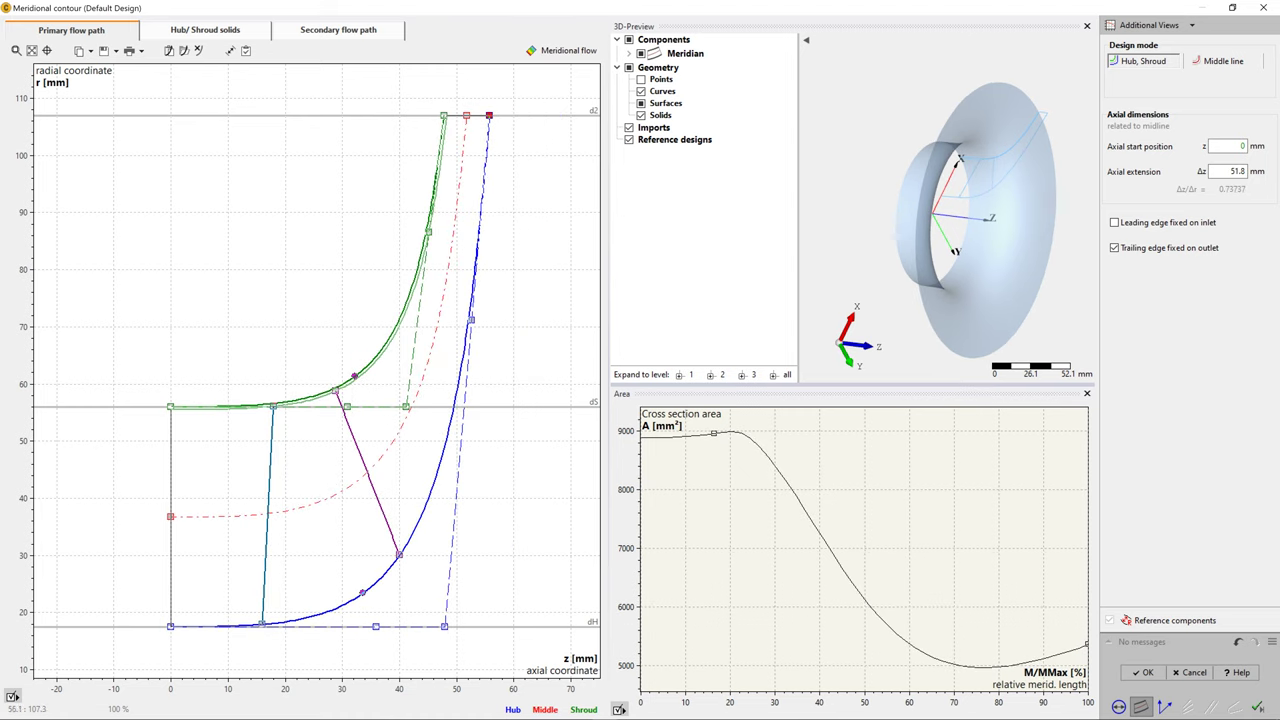
double_click(489, 116)
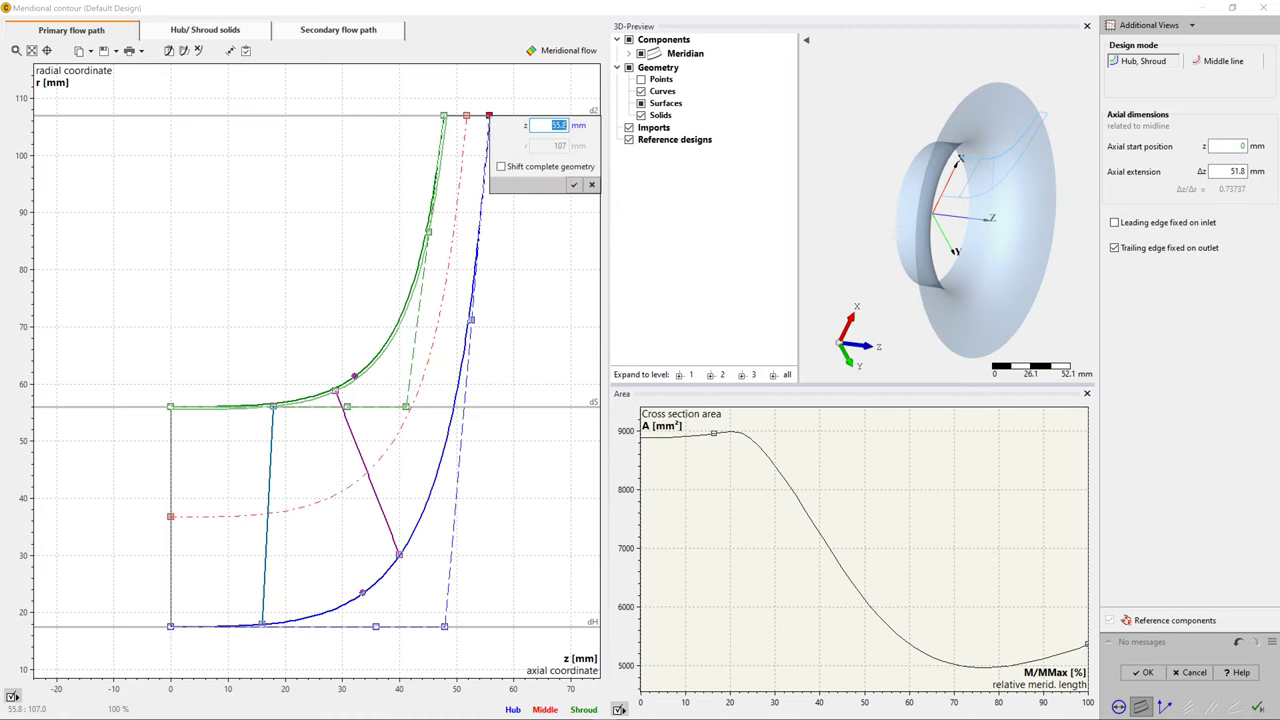
type("60")
key("Return")
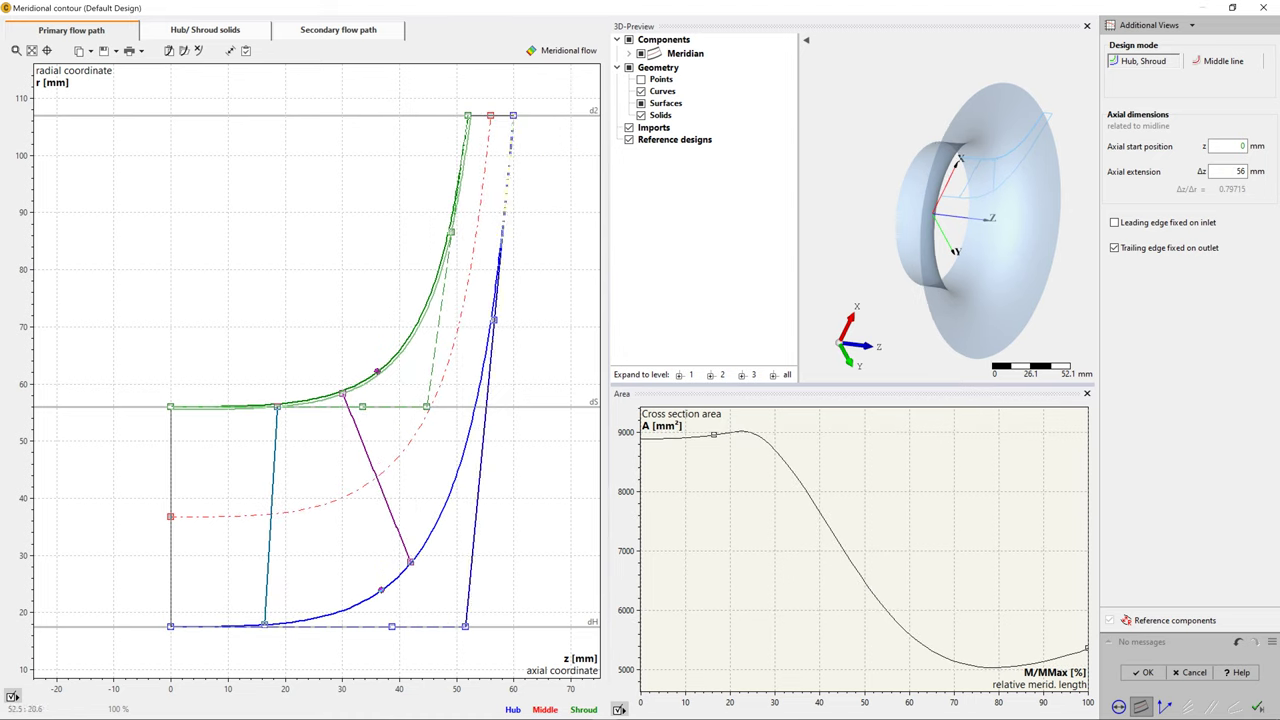
Adjust the hub and shroud Bezier points so the hub leaves radially at z 60 mm and the shroud at about z 52 mm
left_click_drag(465, 627, 513, 626)
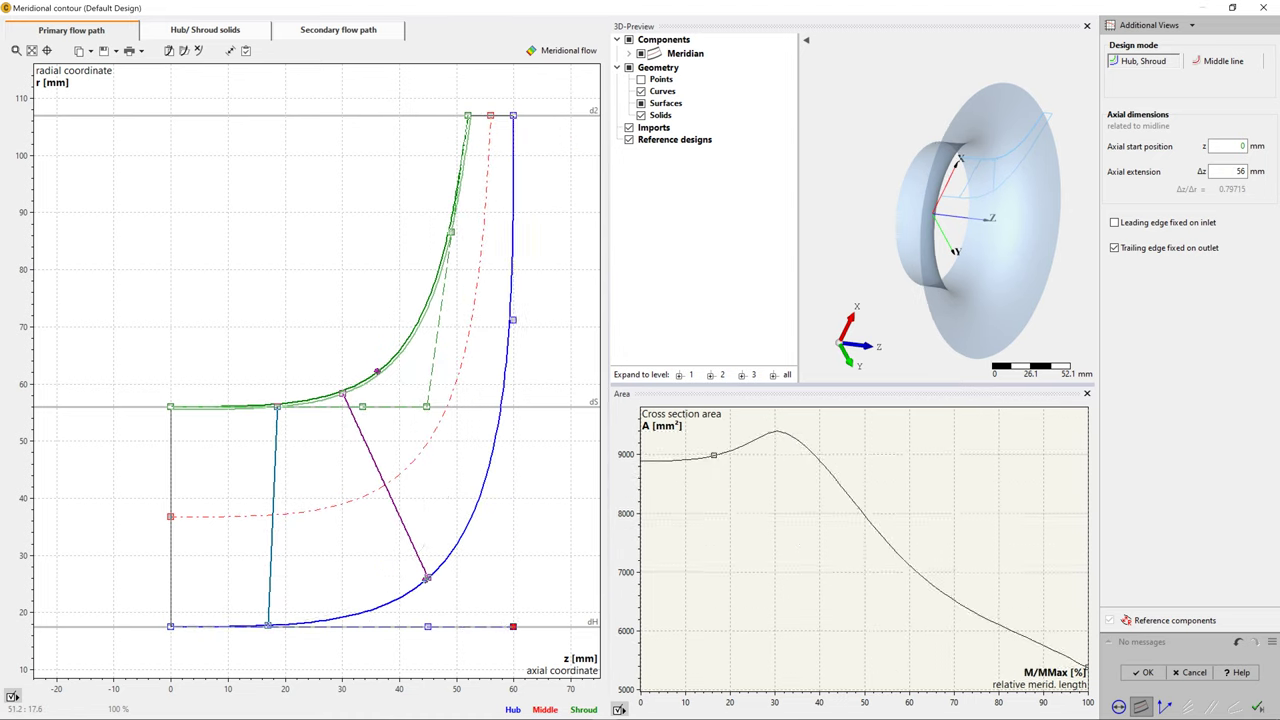
left_click_drag(426, 406, 335, 406)
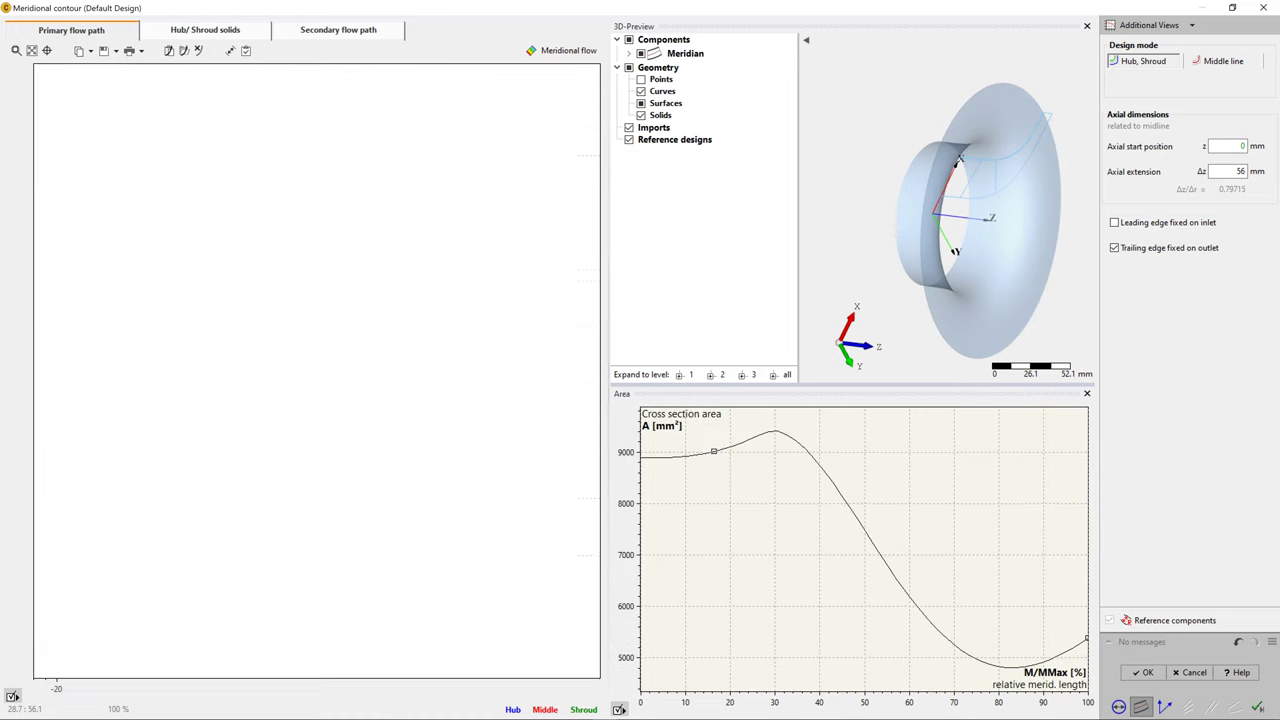
left_click_drag(467, 232, 469, 191)
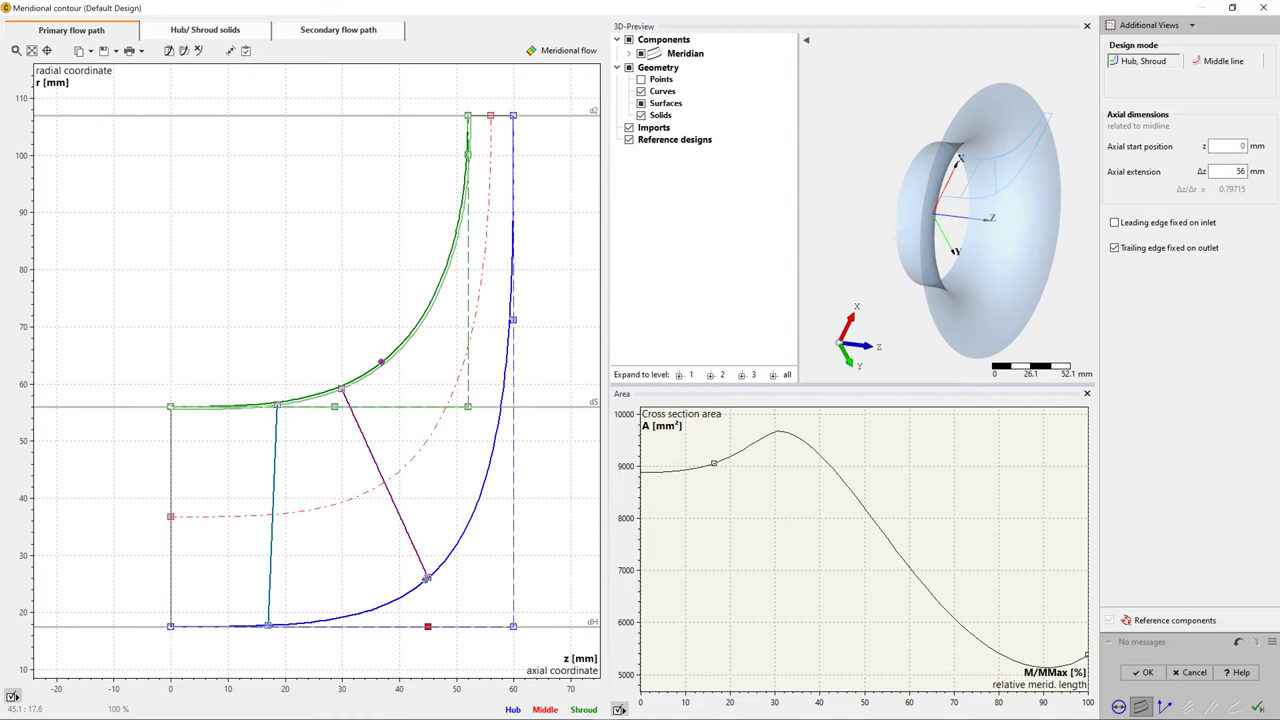
left_click_drag(428, 626, 315, 626)
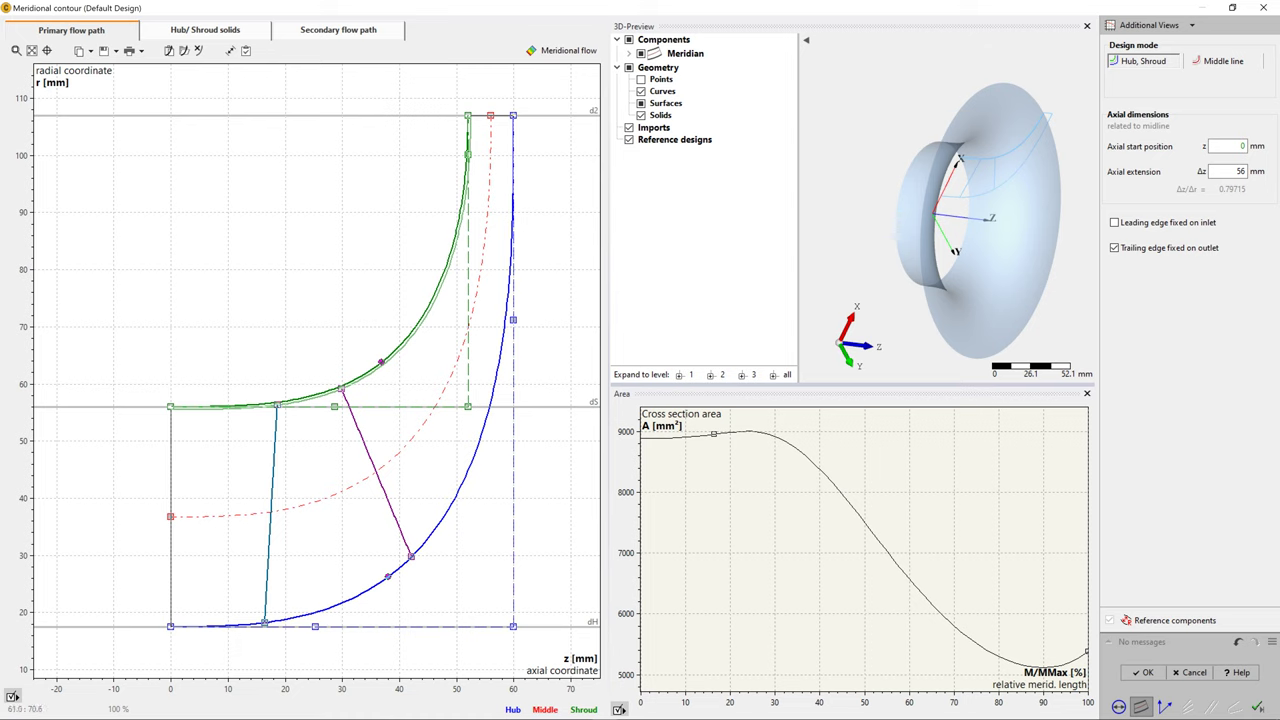
left_click_drag(513, 319, 513, 286)
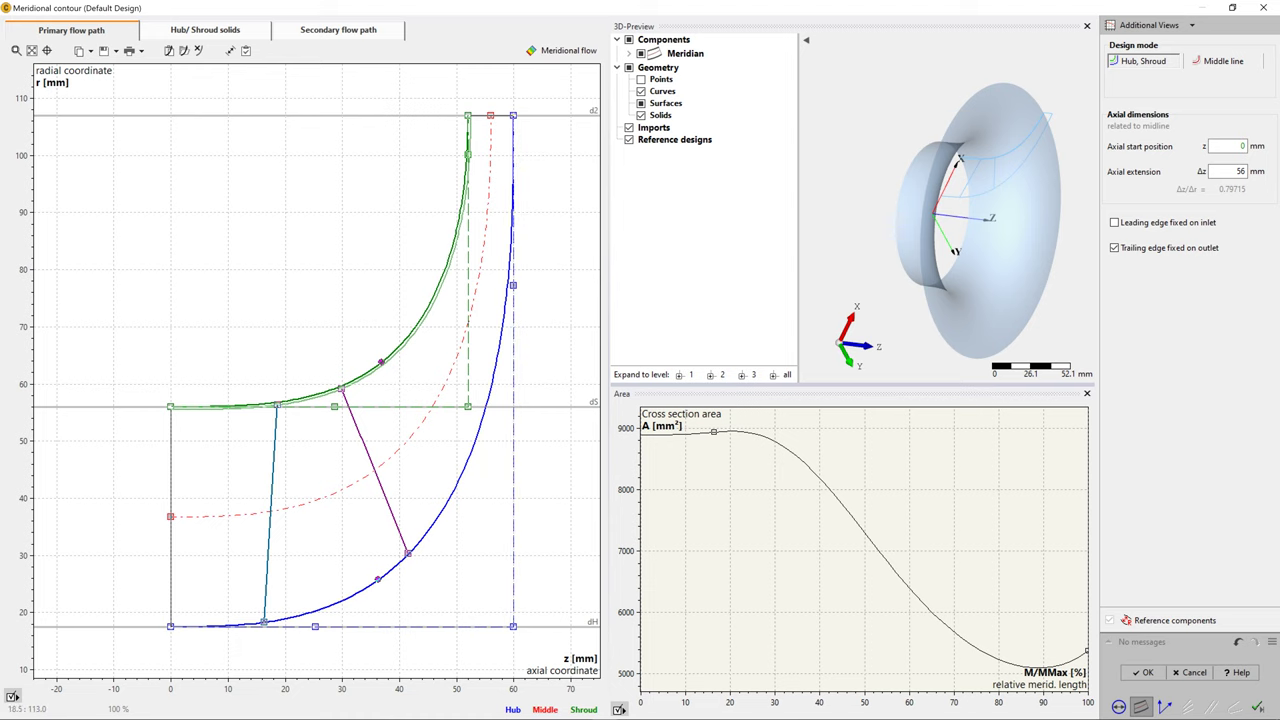
Activate the solid design for the hub and view the resulting hub body in the 3D preview
left_click(206, 30)
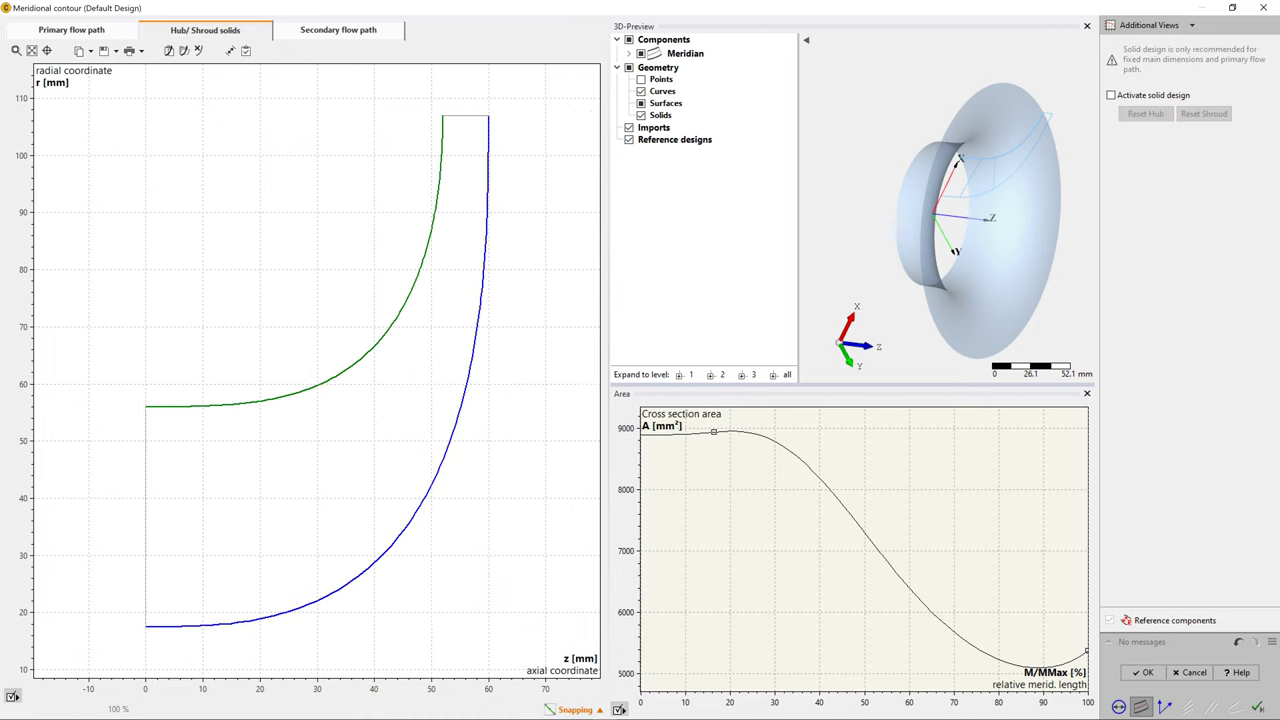
left_click(1111, 95)
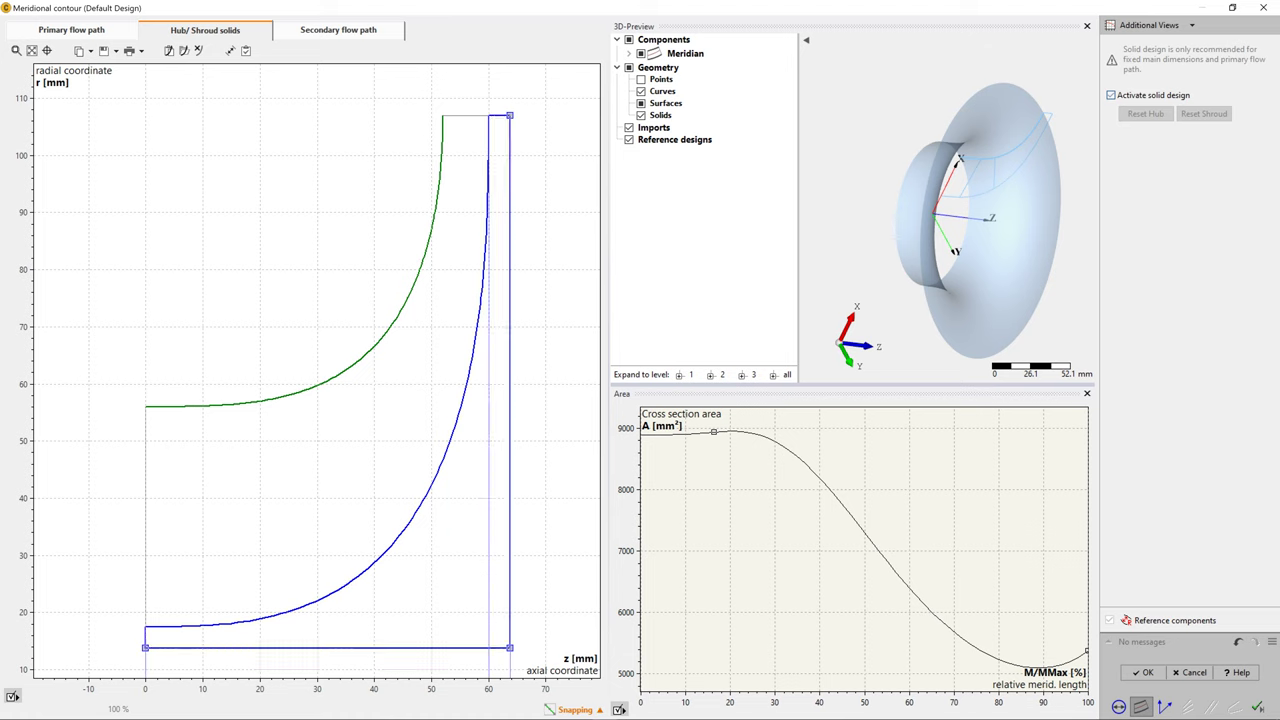
mouse_move(968, 218)
left_mouse_down()
mouse_move(984, 222)
mouse_move(955, 218)
left_mouse_up()
middle_click_drag(955, 218, 945, 200)
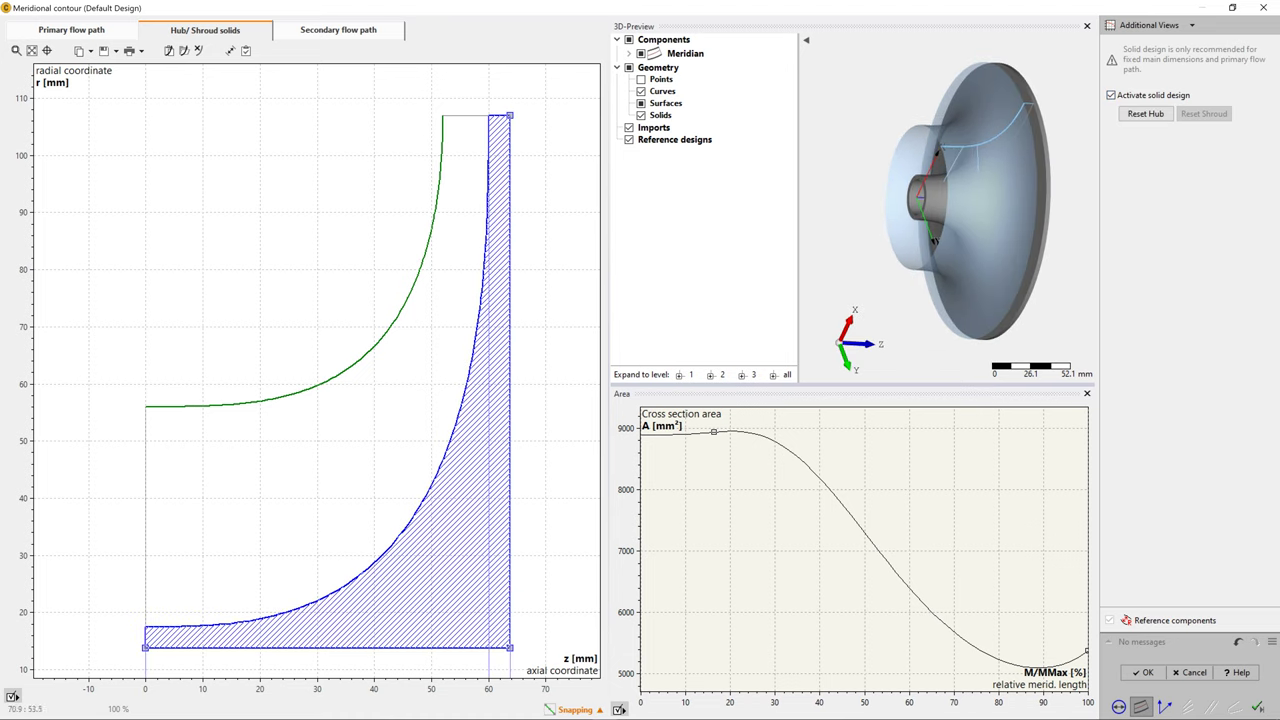
Set the radius of the hub solid's inner corner point at the inlet to 13 mm
scroll(551, 421, "down", 2)
middle_click_drag(533, 481, 469, 406)
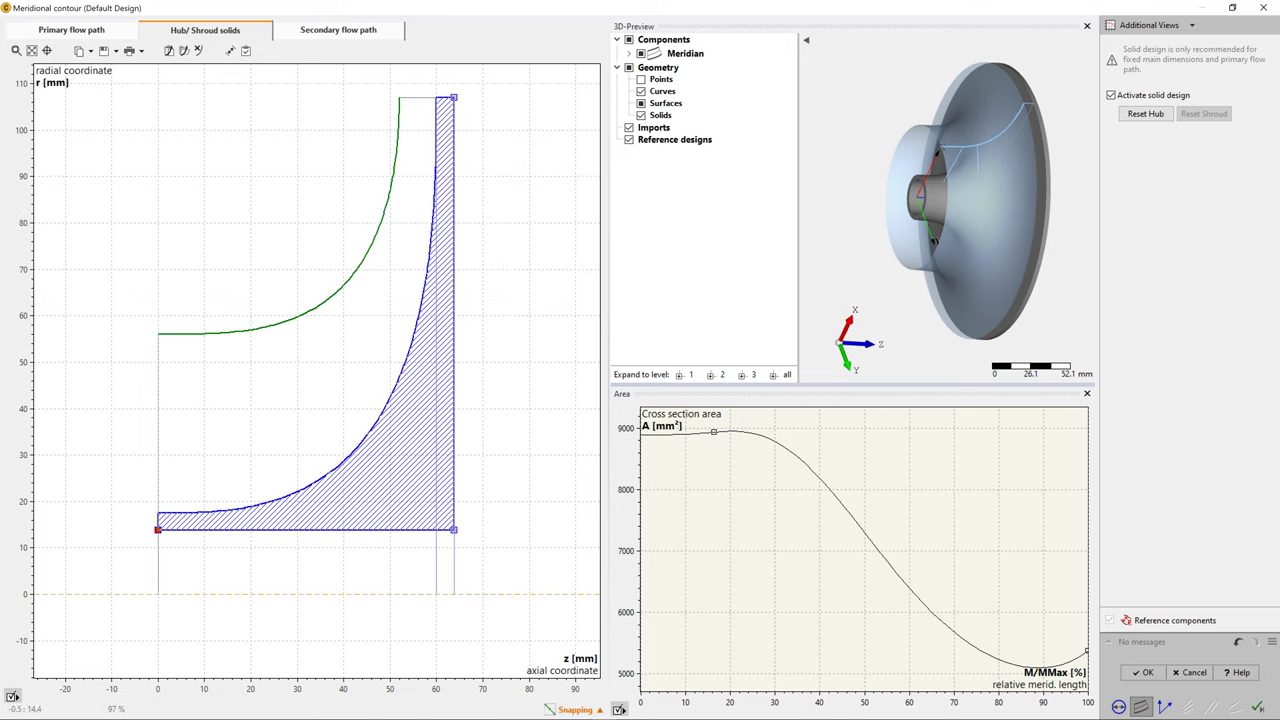
right_click(157, 530)
left_click(178, 537)
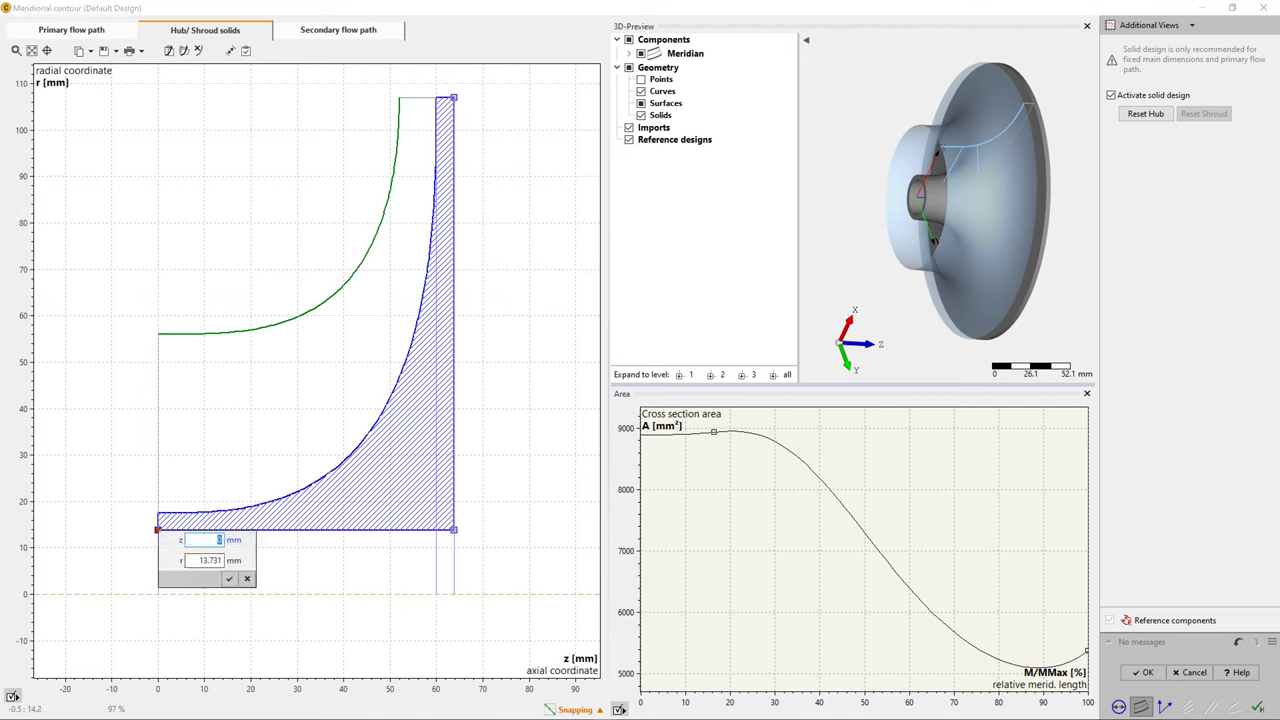
left_click_drag(209, 561, 232, 561)
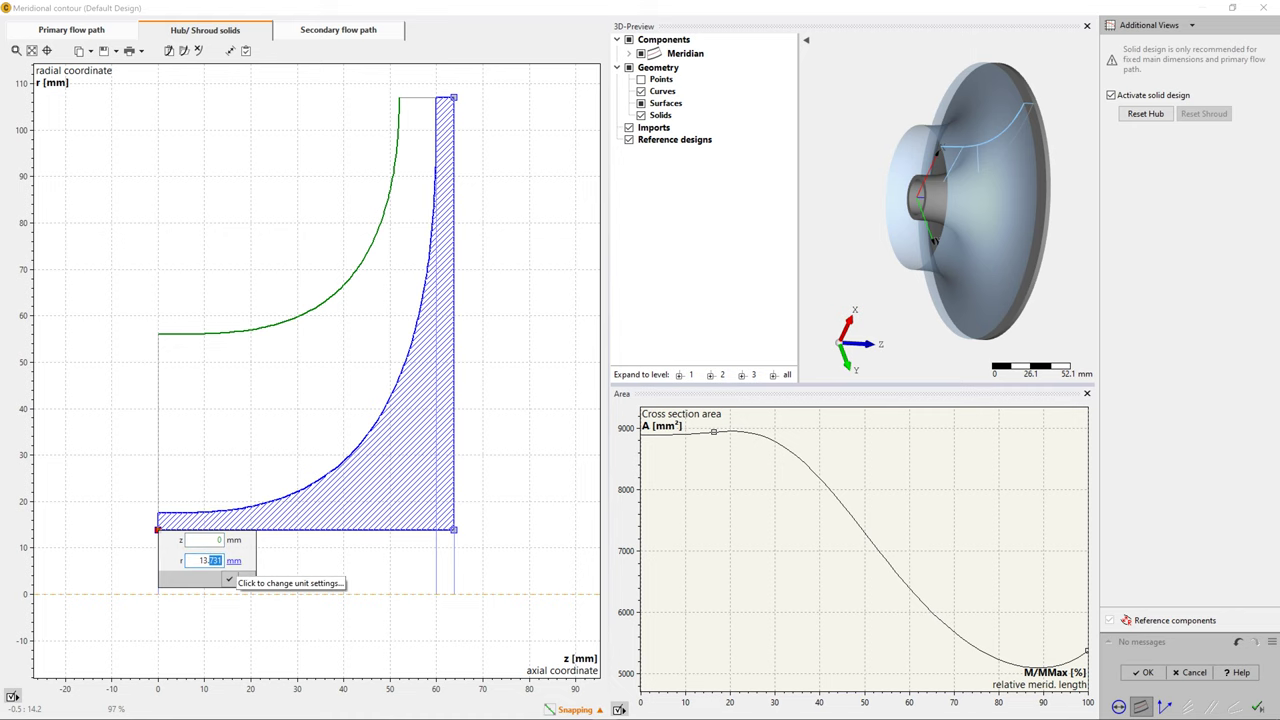
key("BackSpace")
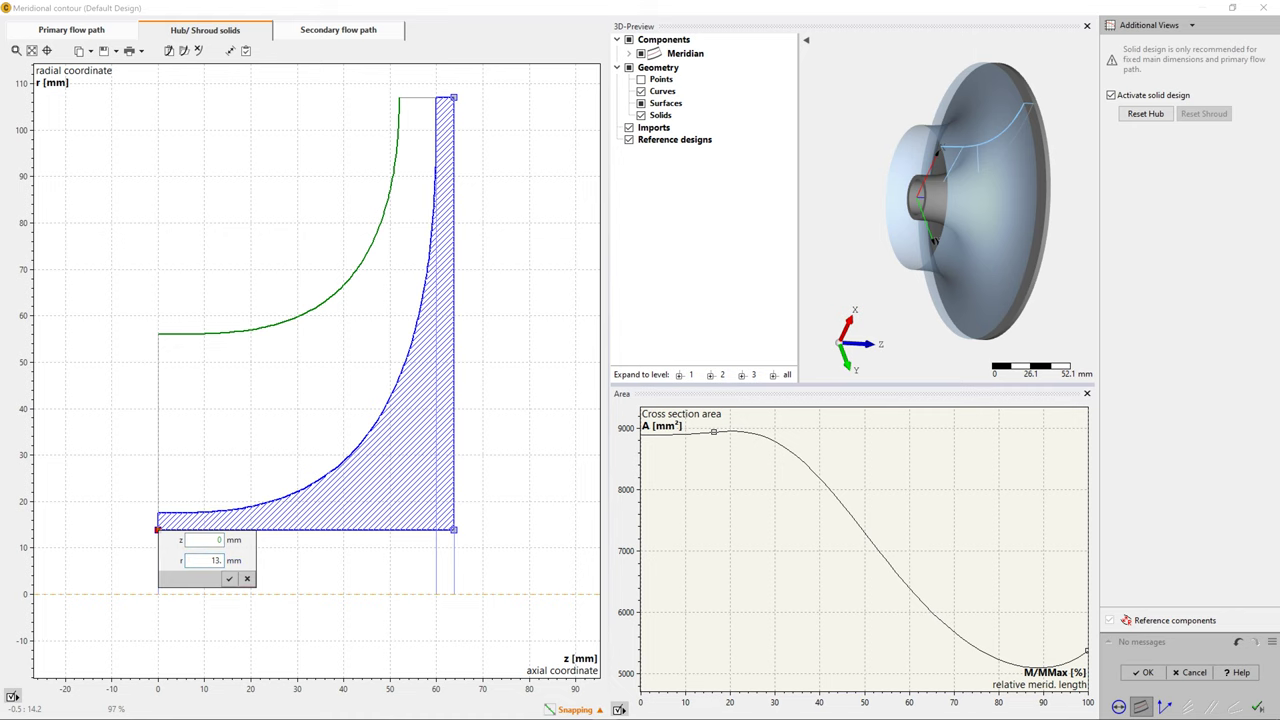
key("Return")
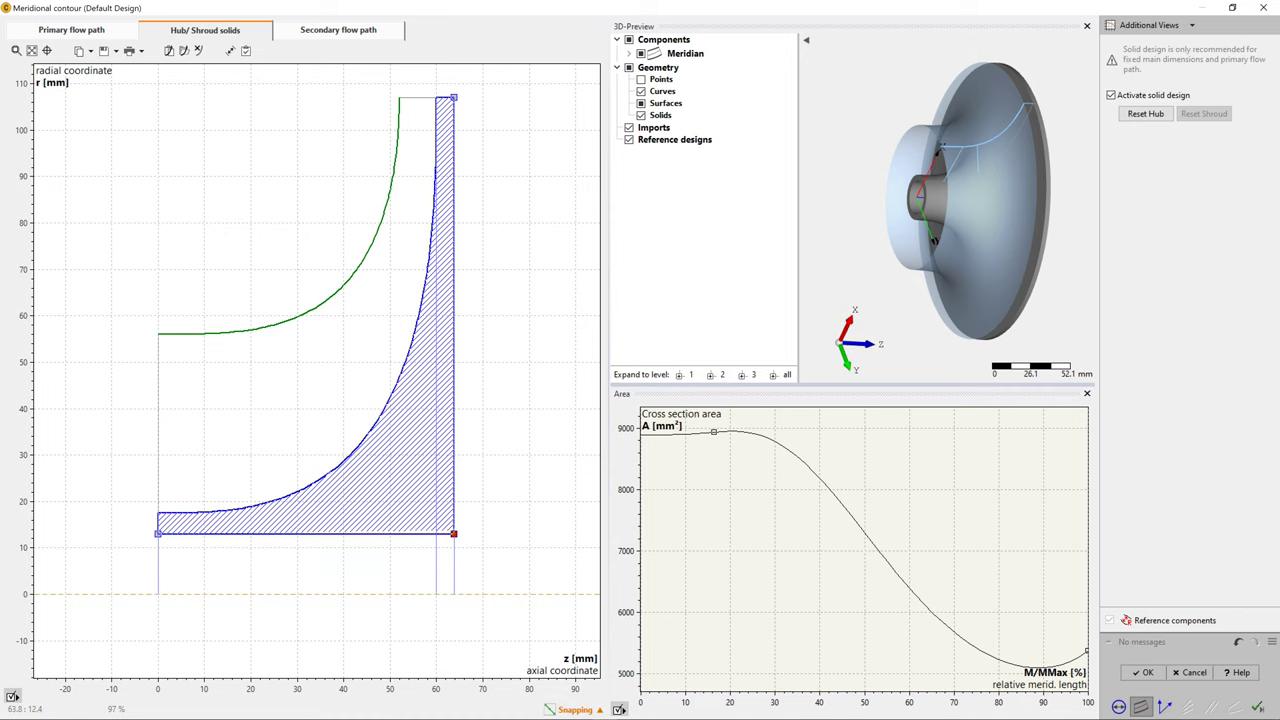
Set the axial position of the hub solid's inner rear corner point to 70 mm
right_click(453, 535)
left_click(490, 542)
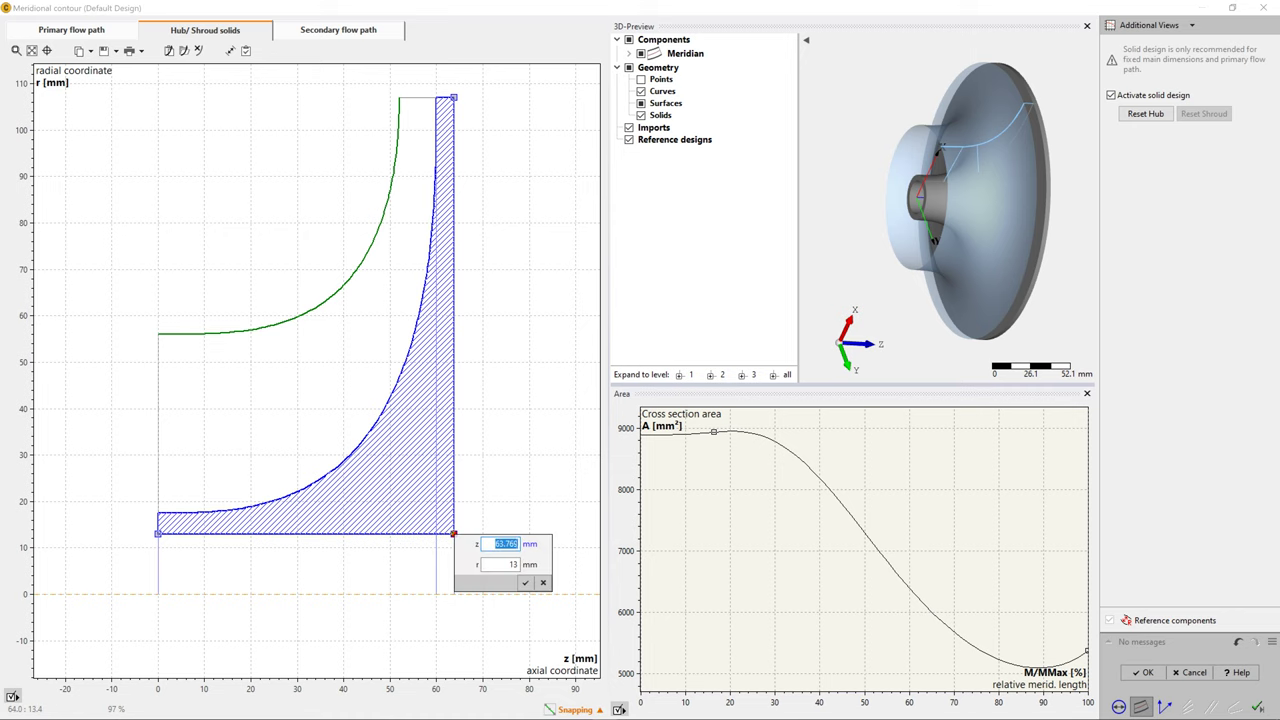
type("70")
key("Return")
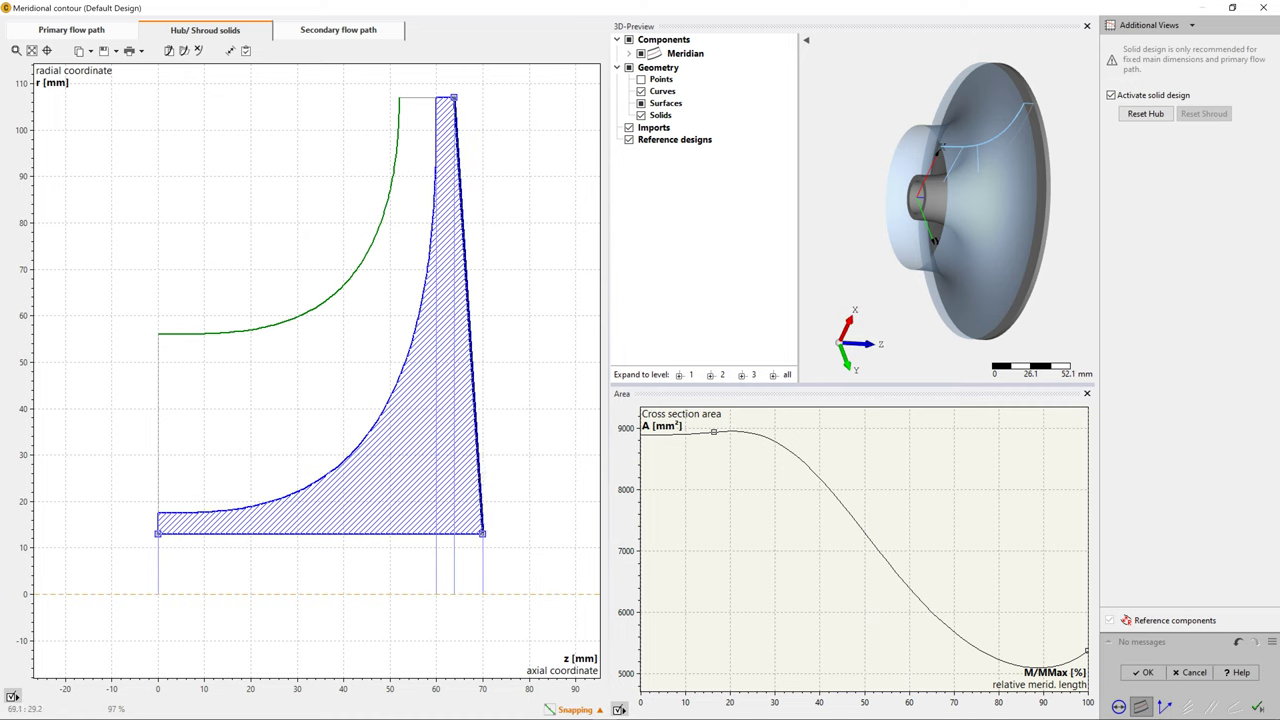
Split the hub solid's rear curve at about r 29 mm and align the split point to z 70 mm
right_click(478, 462)
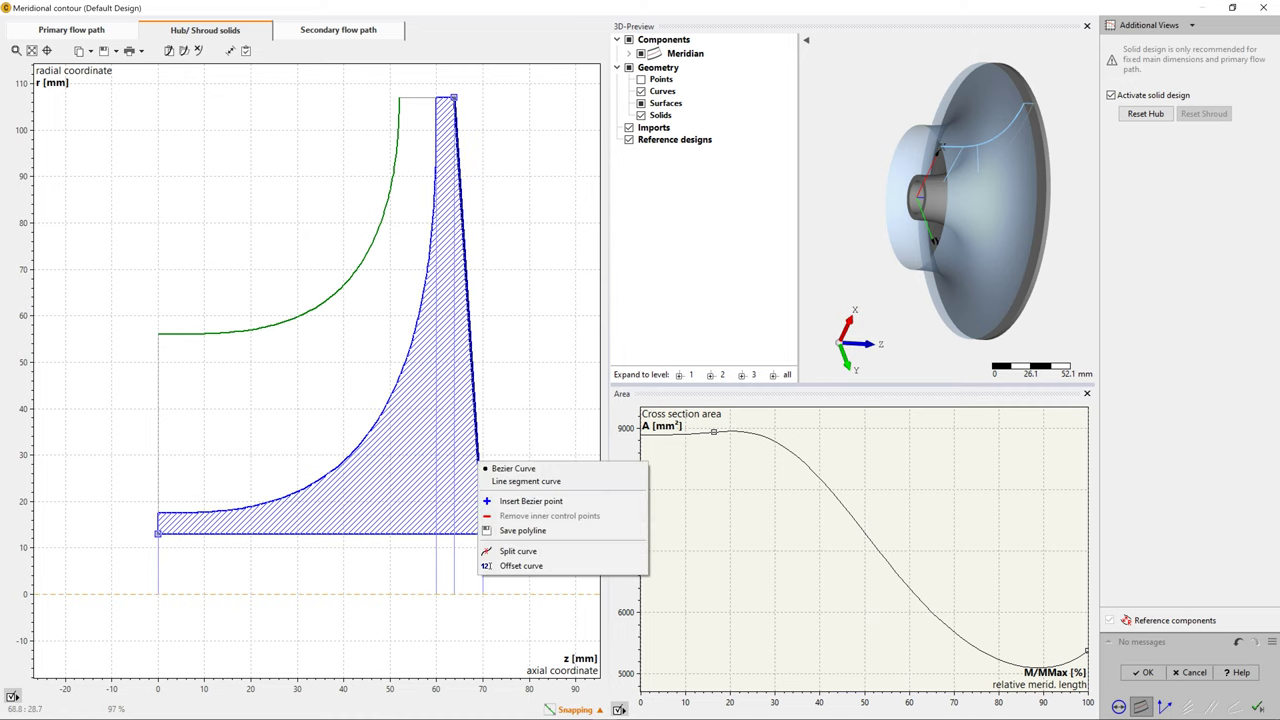
left_click(518, 551)
left_click_drag(478, 461, 482, 461)
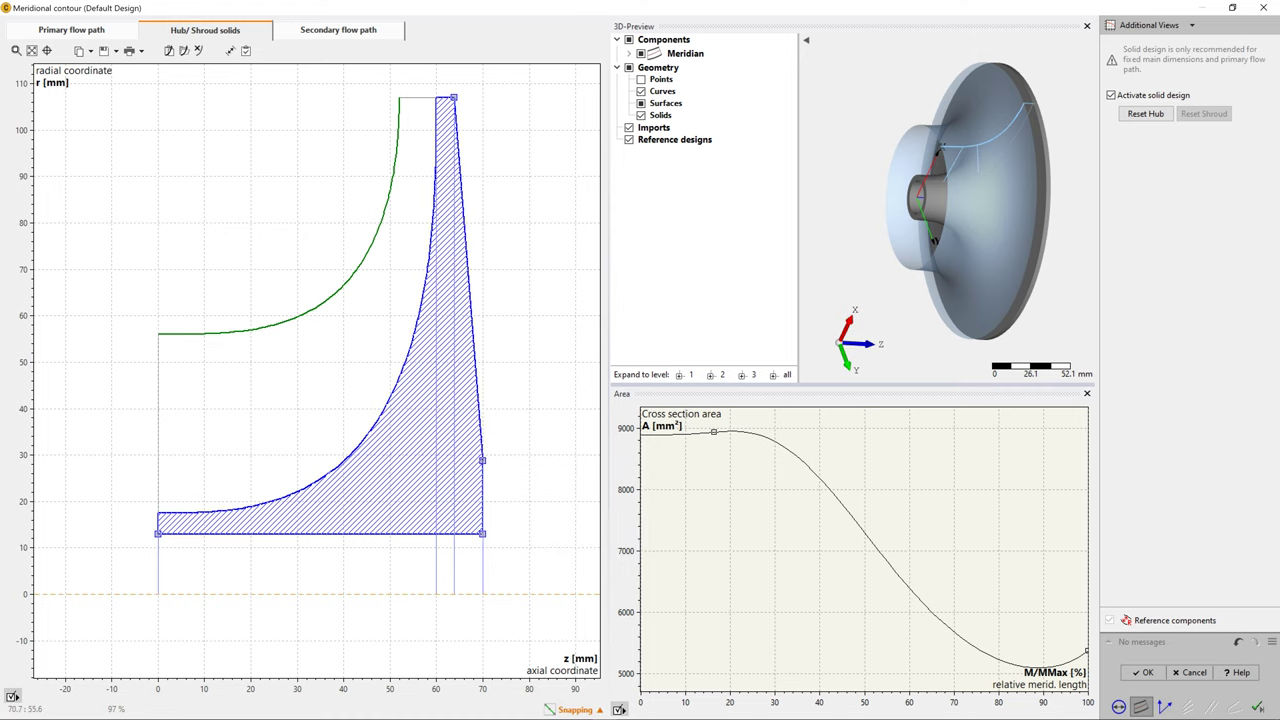
Insert two Bezier points in the outer rear curve and shape a concave back, placing them at about z 60, r 49 mm and z 63.5, r 72 mm
right_click(476, 366)
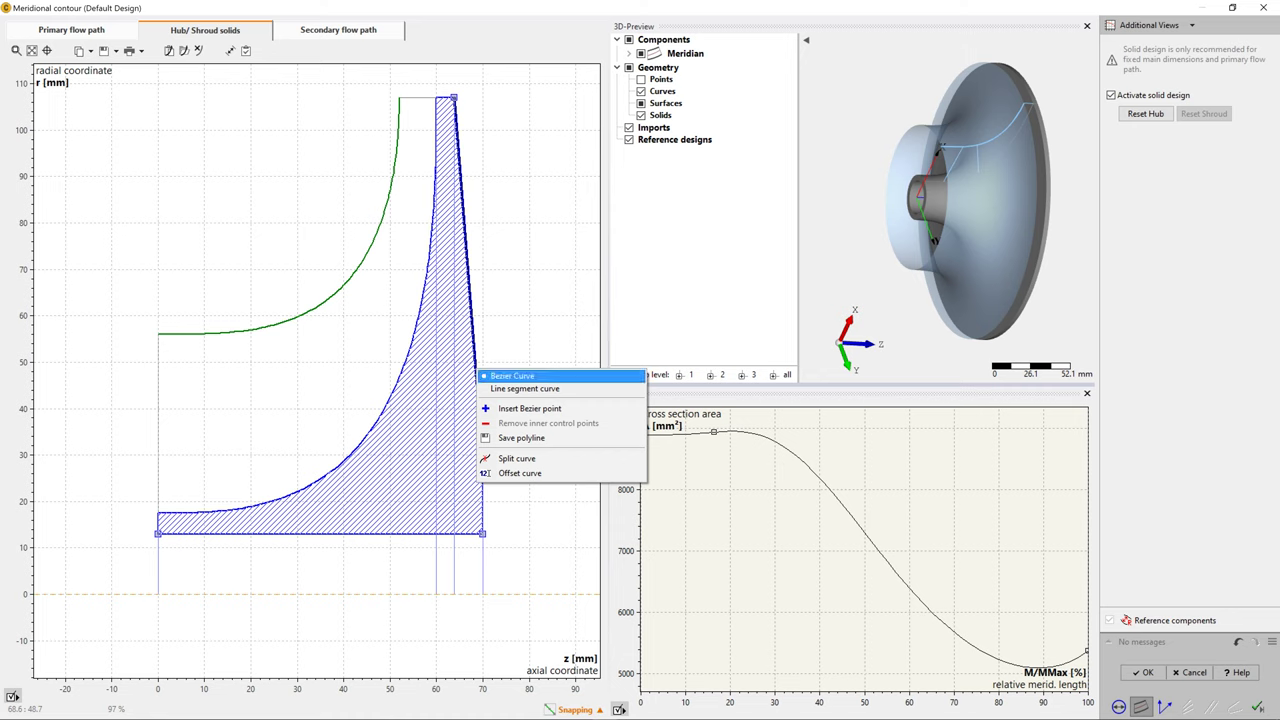
left_click(529, 408)
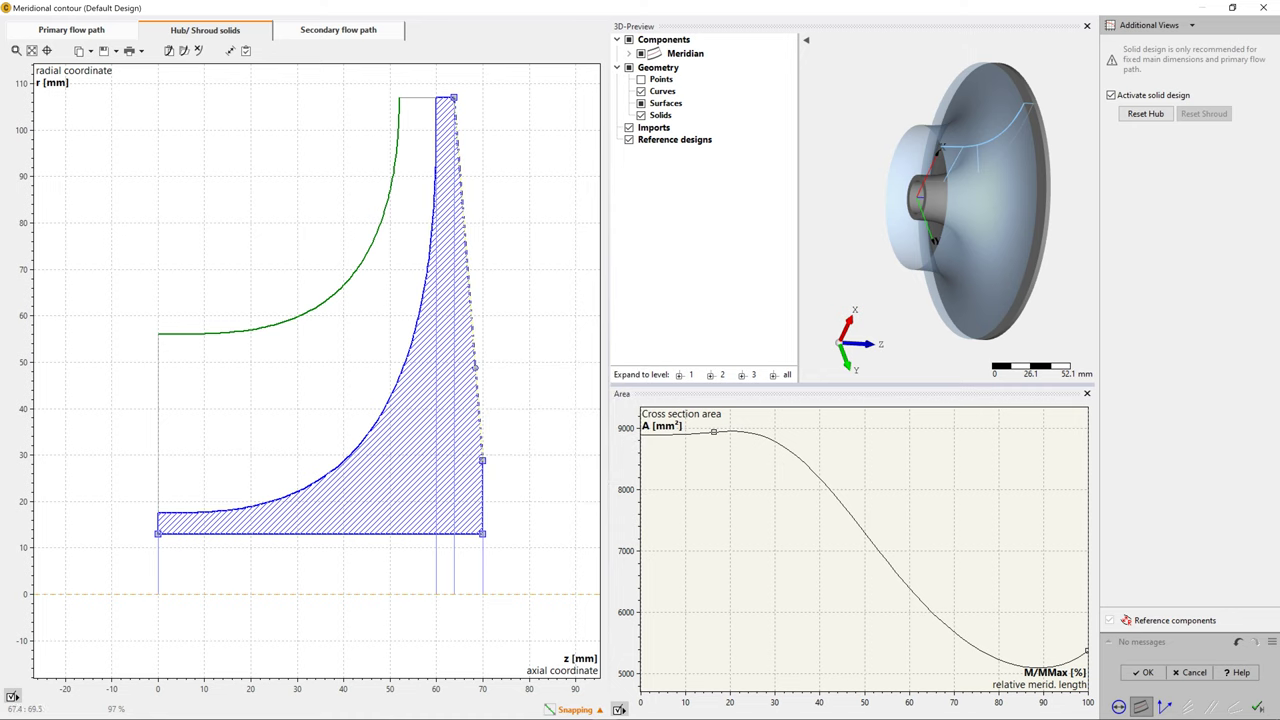
right_click(467, 271)
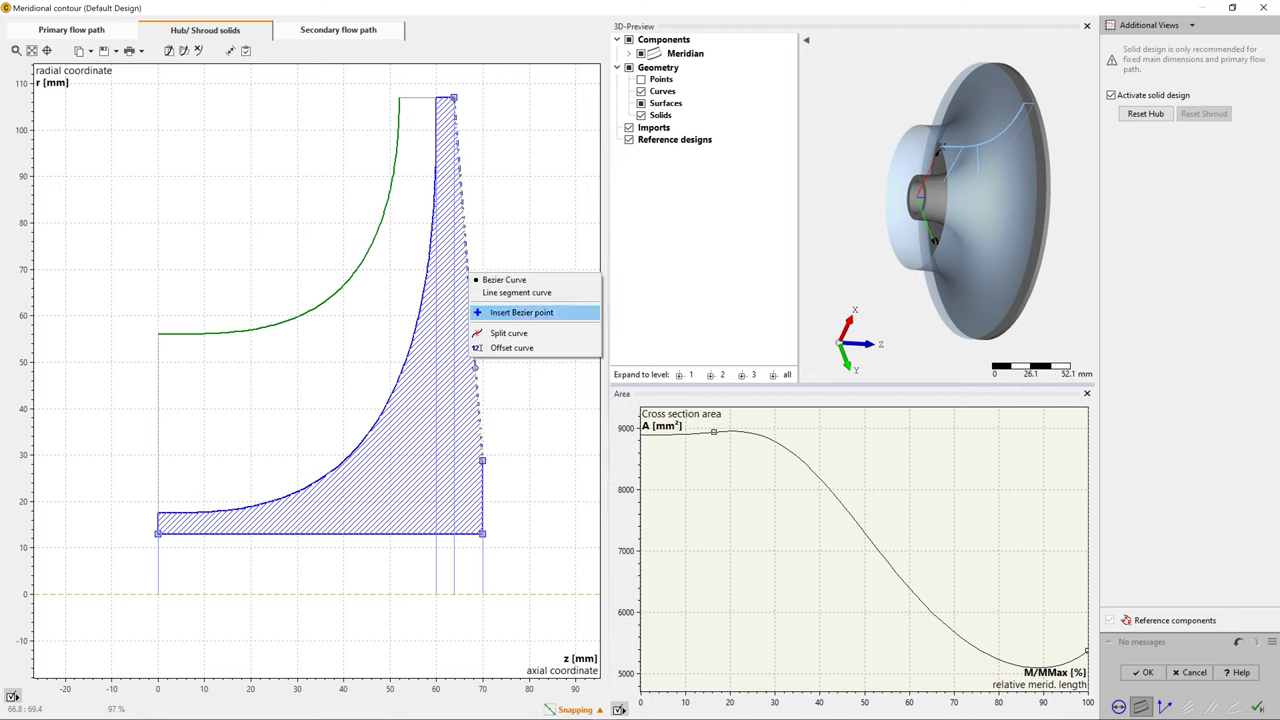
left_click(520, 313)
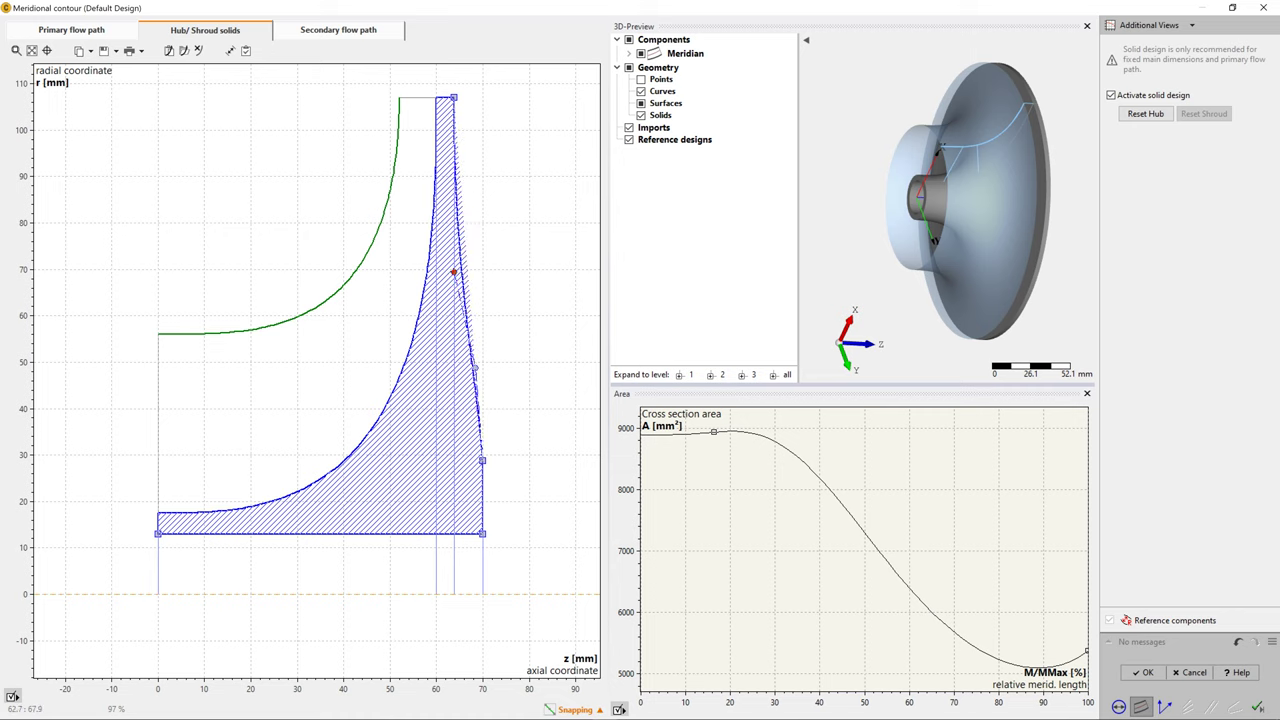
left_click_drag(453, 273, 453, 273)
left_click_drag(475, 369, 436, 368)
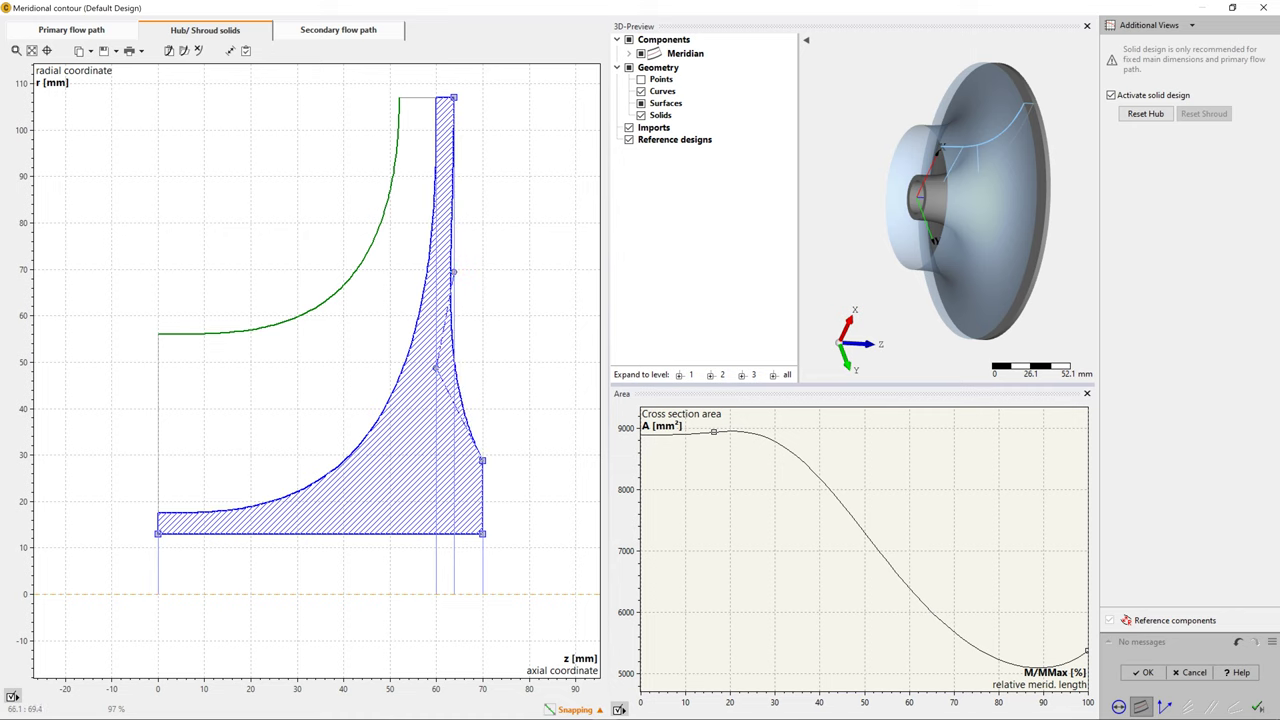
mouse_move(453, 271)
left_mouse_down()
mouse_move(453, 239)
mouse_move(453, 258)
left_mouse_up()
Proceed from the meridional contour to the blade properties and set the number of blades to 16
left_click(1165, 707)
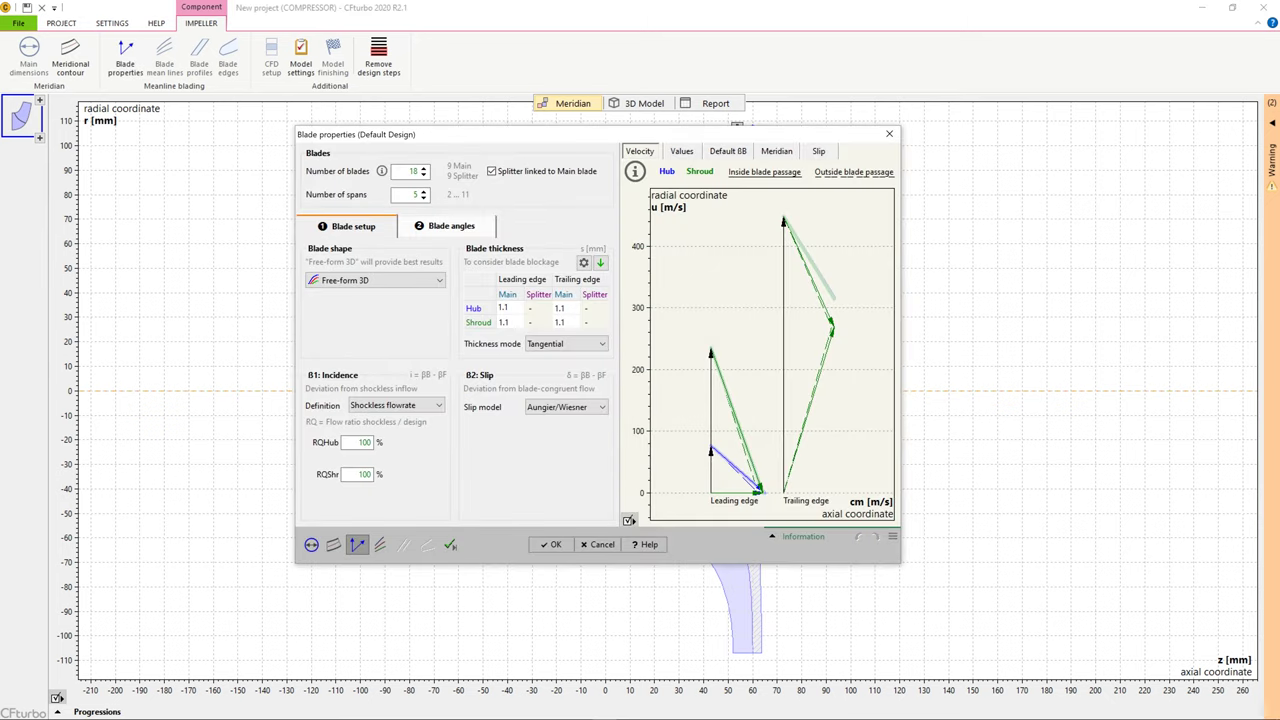
left_click(424, 175)
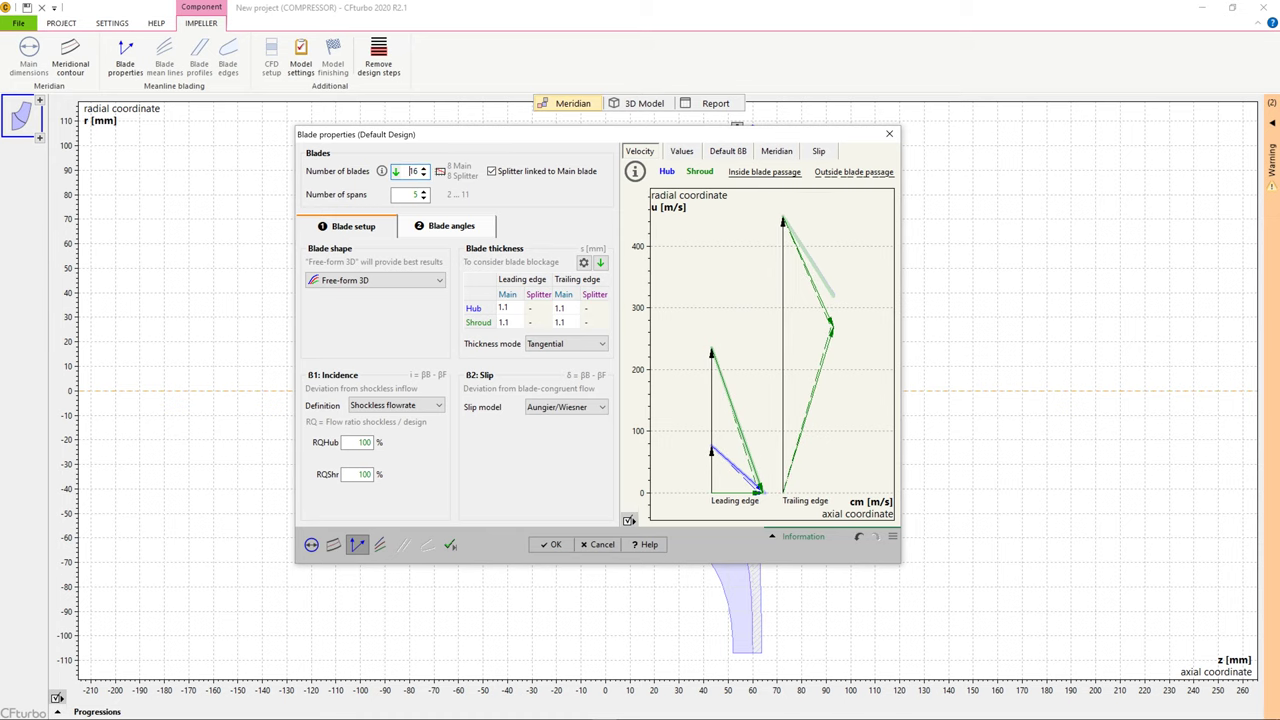
Reduce the number of blades to 14 and set the number of spans to 3
left_click(423, 175)
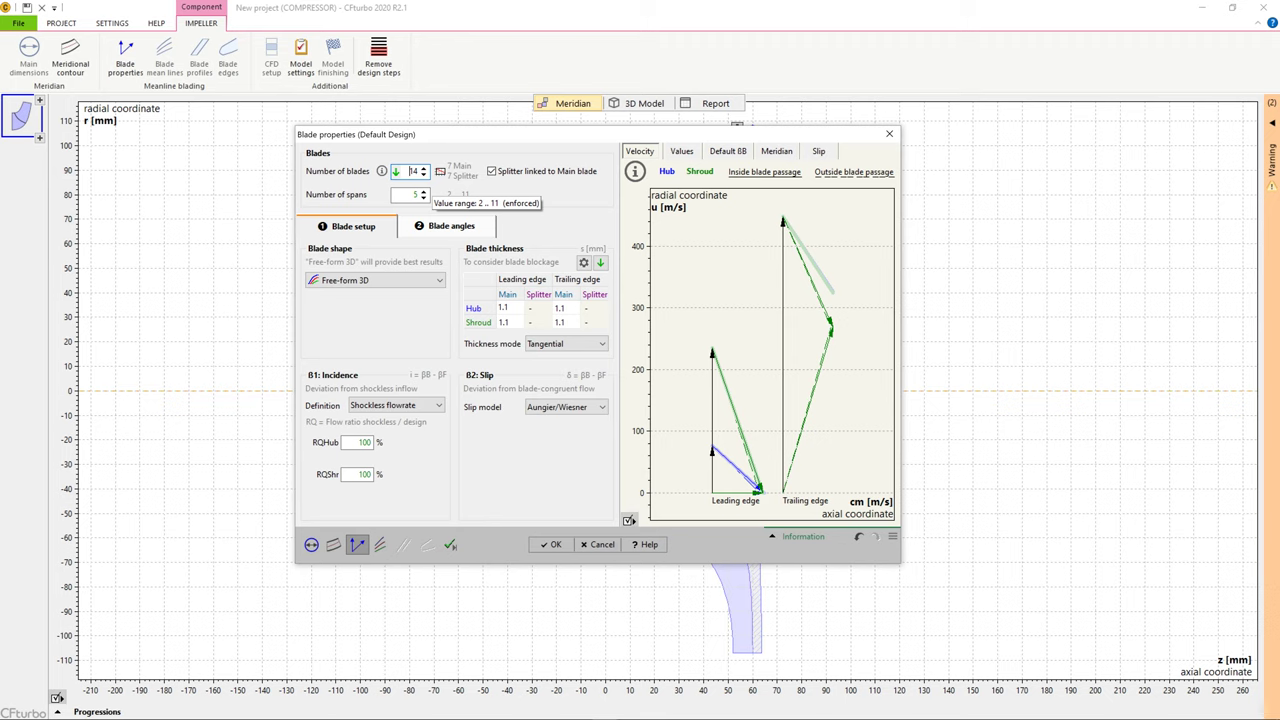
key("Tab")
type("3")
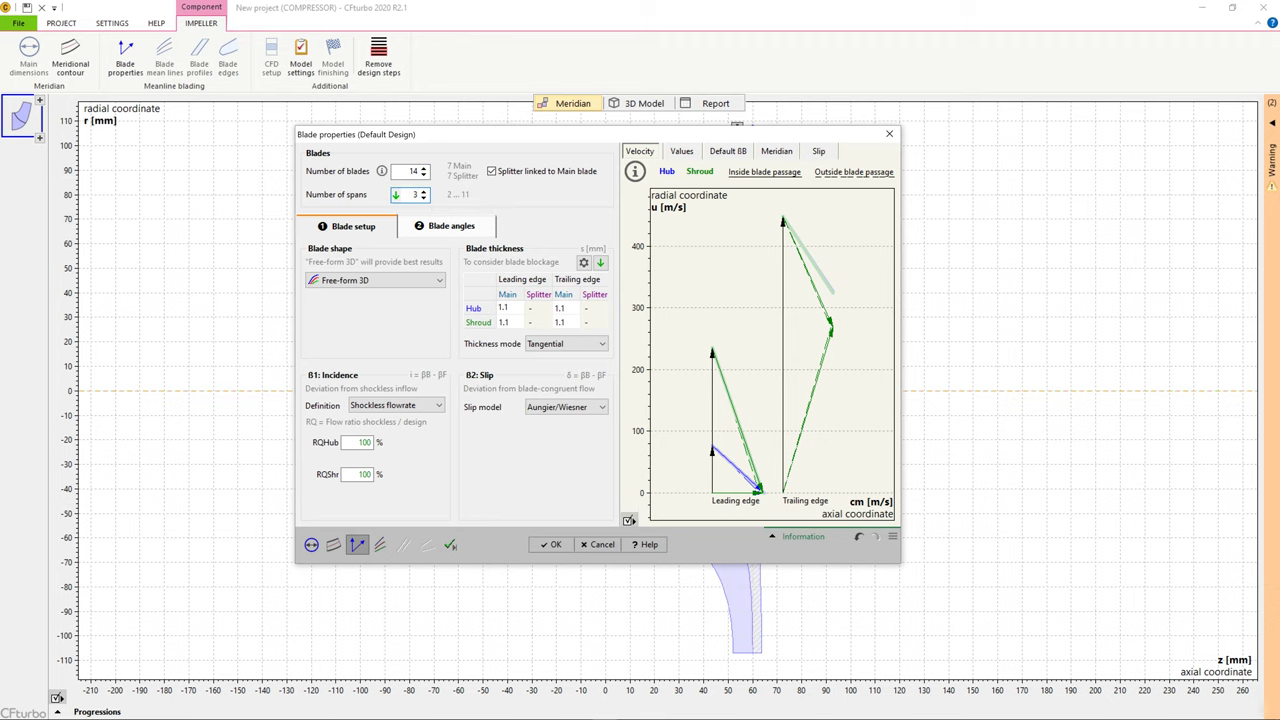
Change the blade shape to Ruled surface 3D
left_click(410, 280)
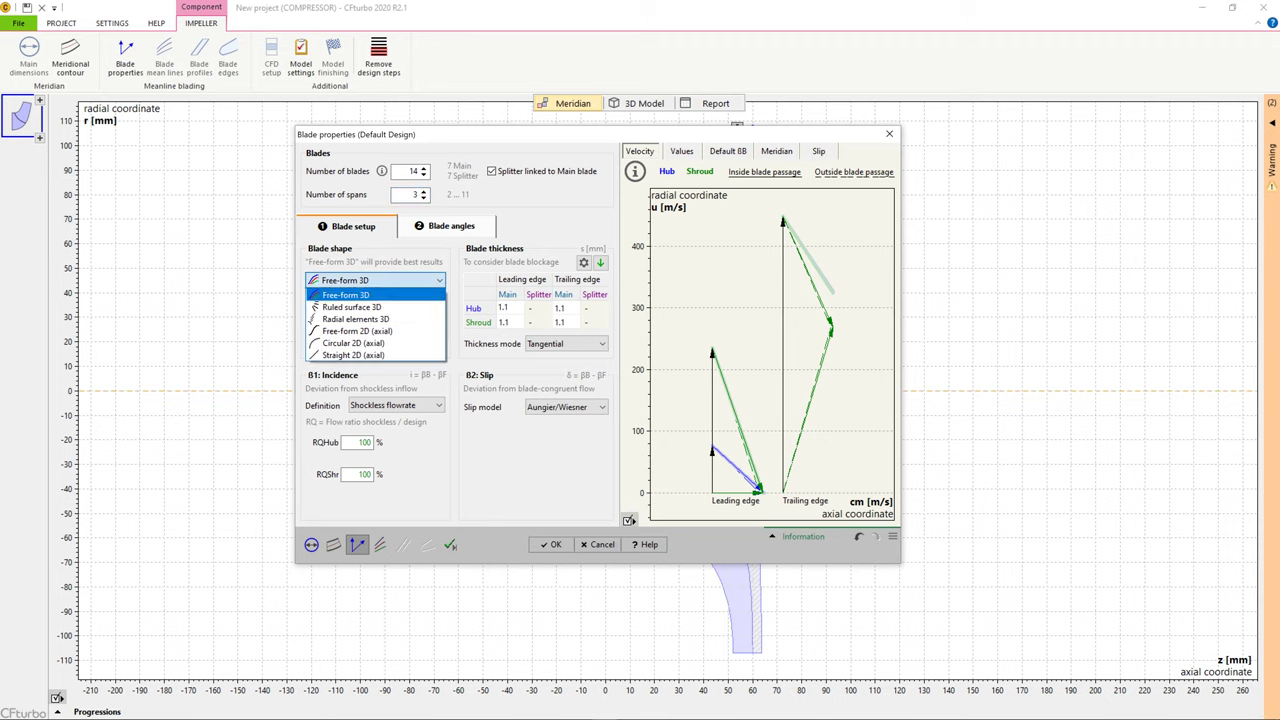
key("Down")
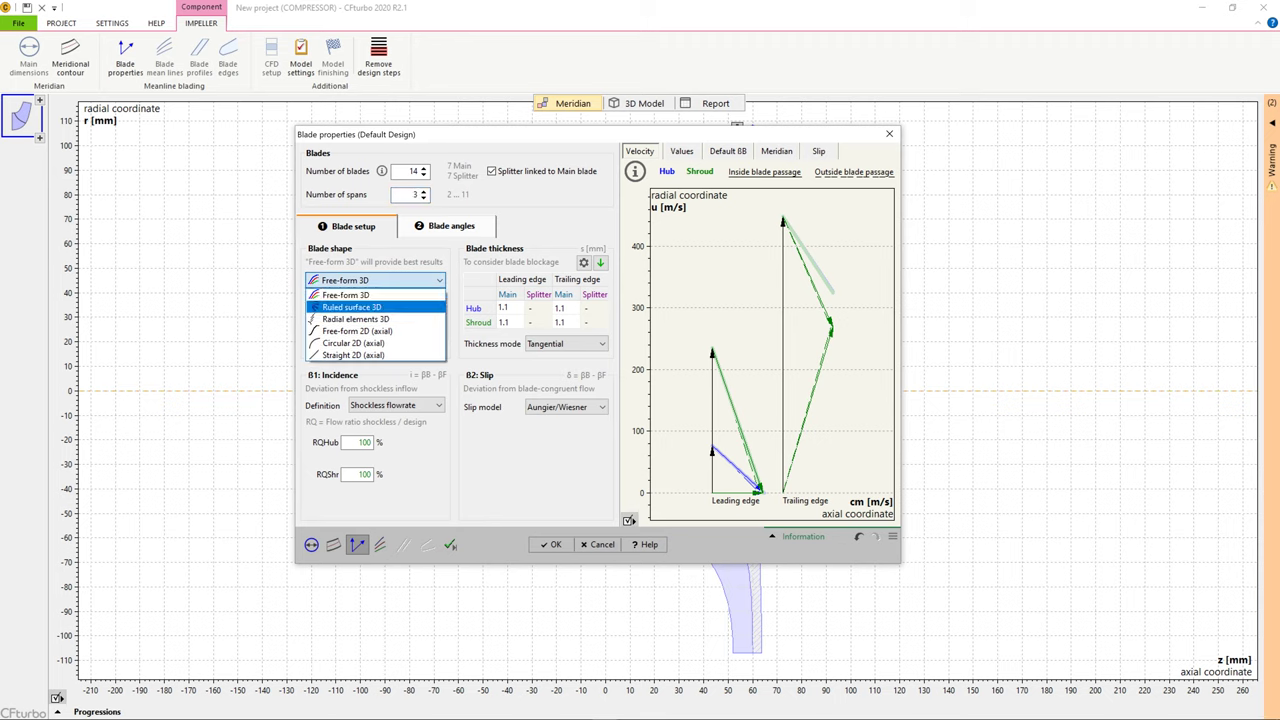
key("Return")
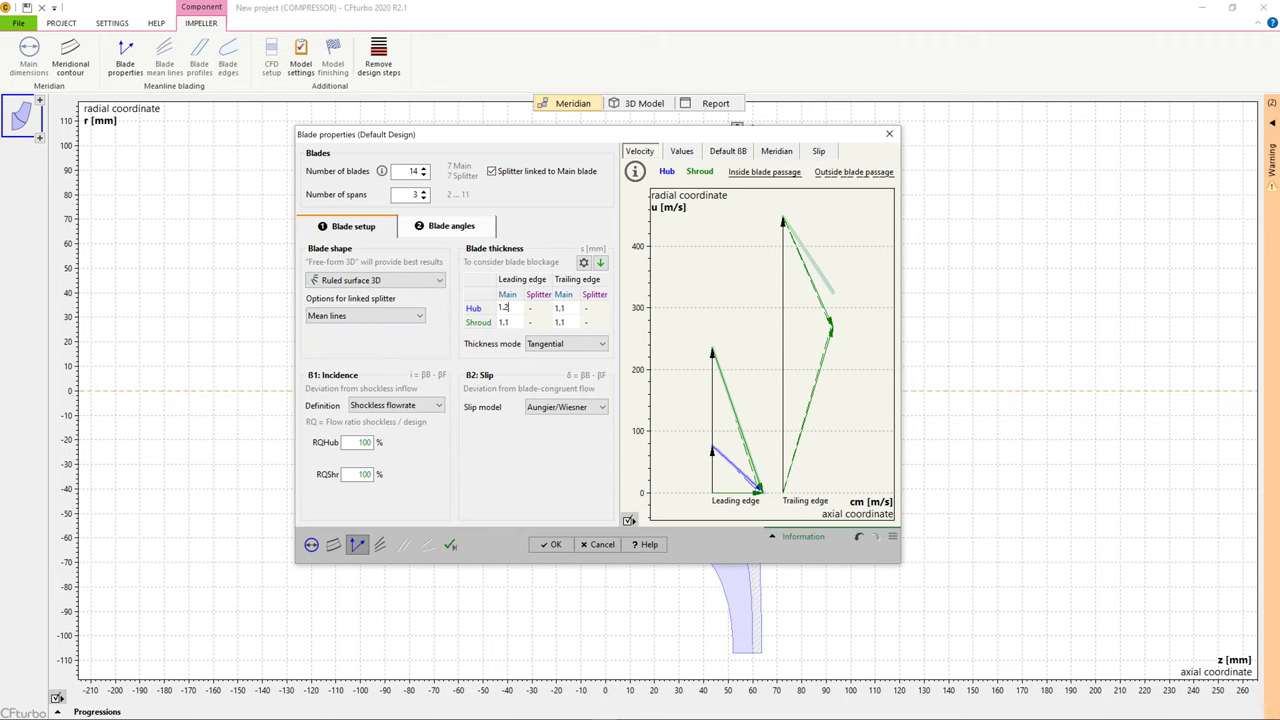
Set the main blade's hub thickness to 1.2 mm at both the leading and trailing edges
left_click(562, 308)
left_click(565, 308)
type(".2")
Refresh the blade angles by switching their automatic calculation off and on again
left_click(451, 226)
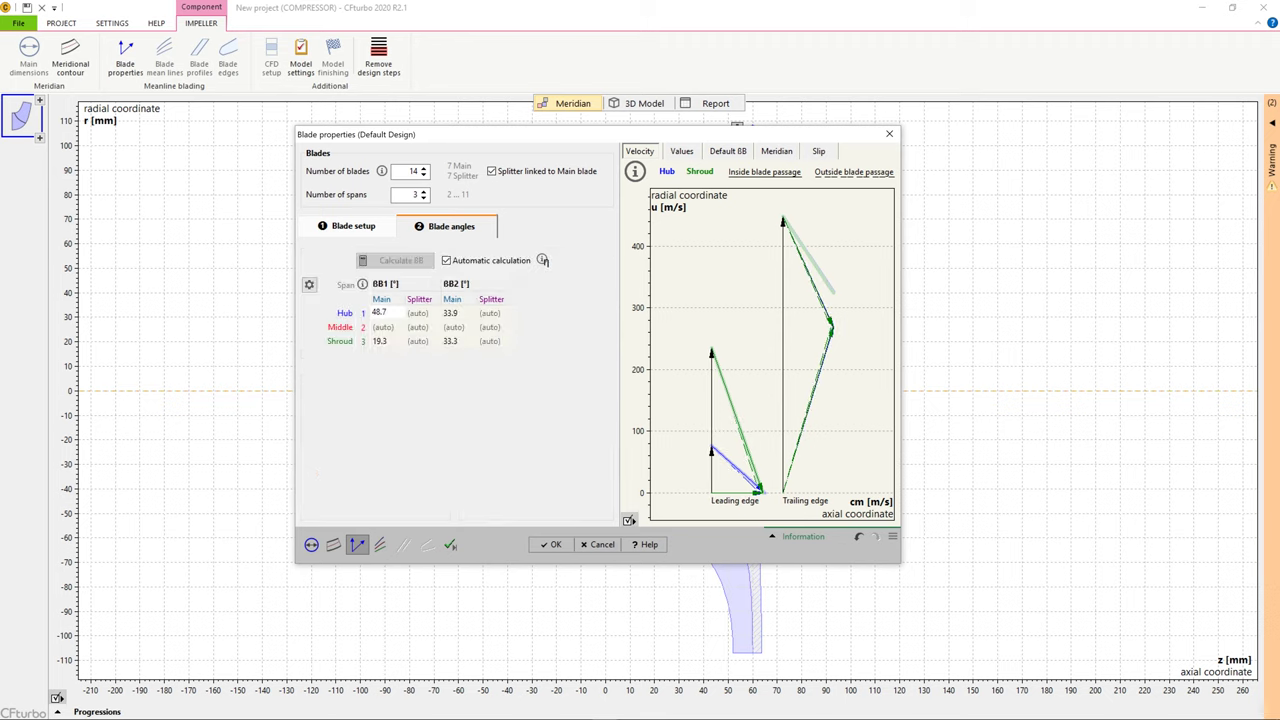
left_click(541, 259)
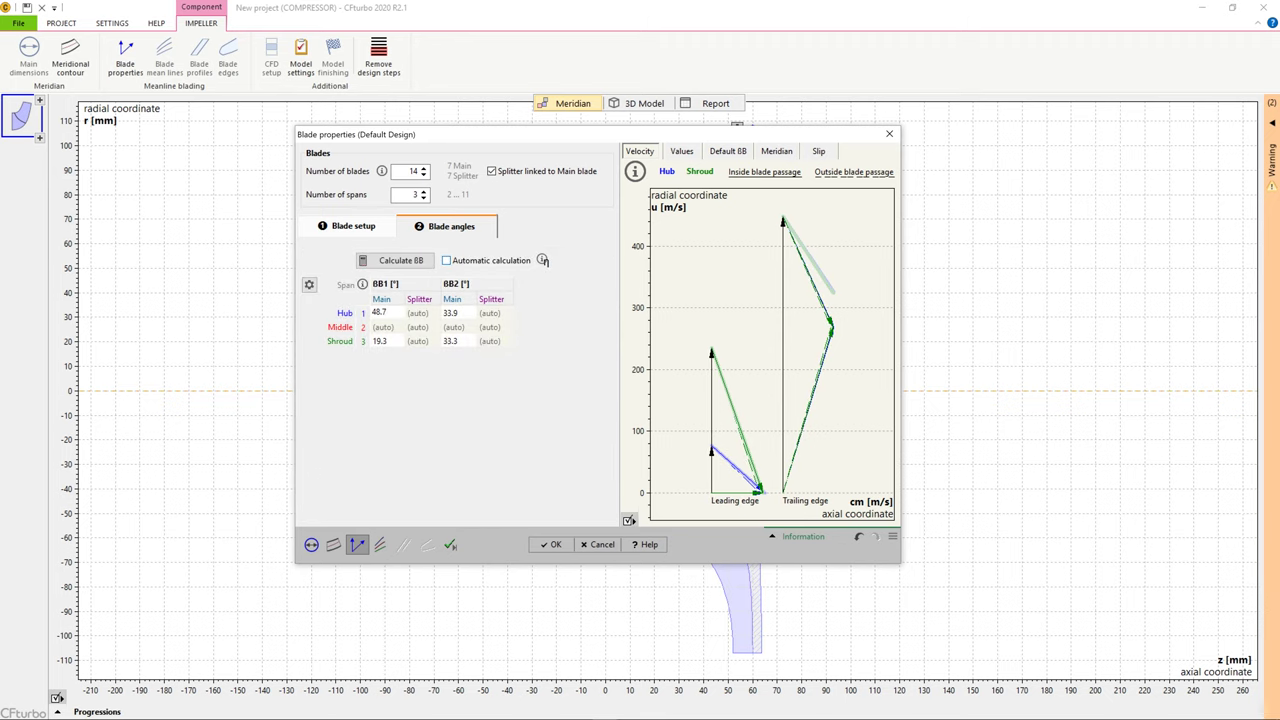
left_click(541, 259)
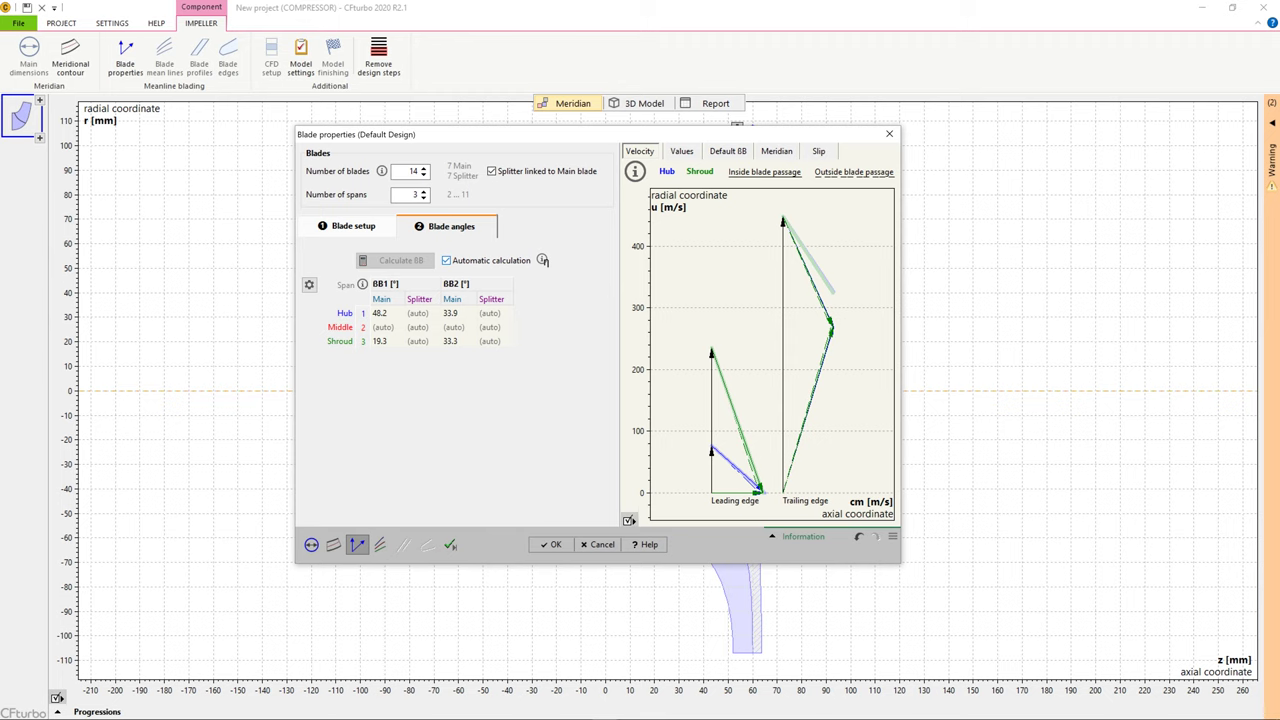
Review the velocity triangle values, default blade angles, meridian and slip diagram of the blade design
left_click(682, 151)
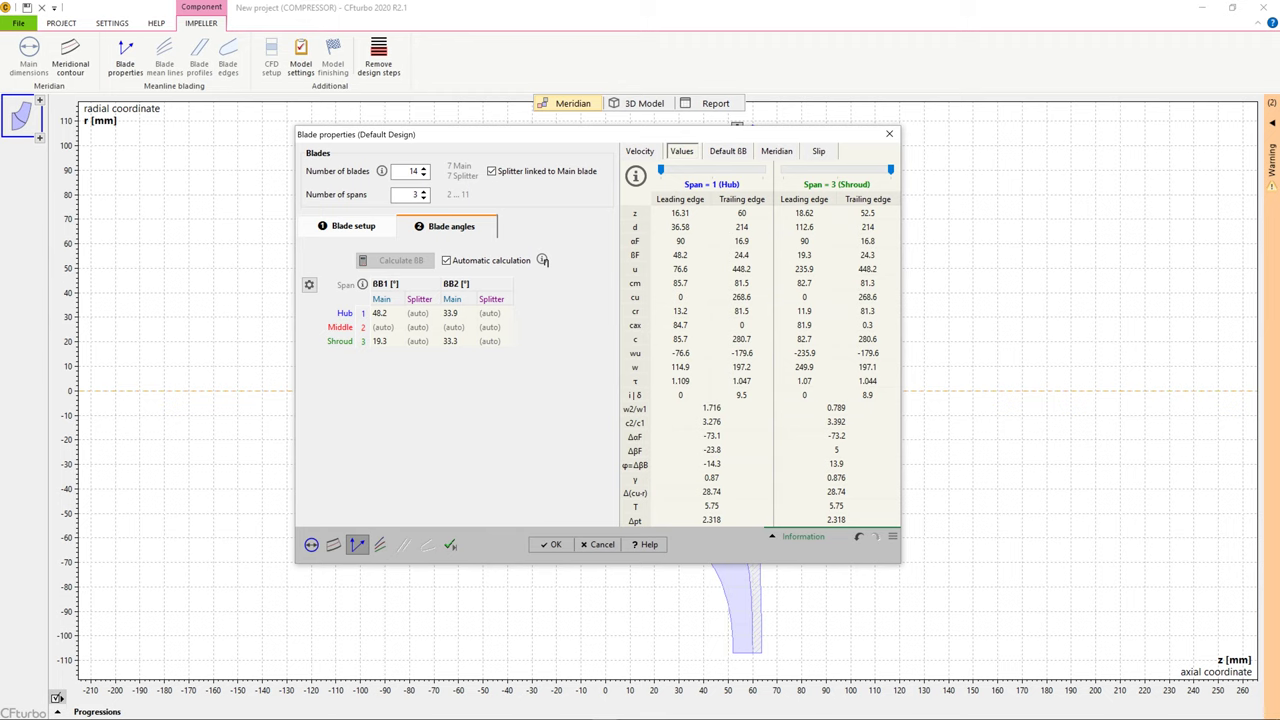
key("ctrl+Tab")
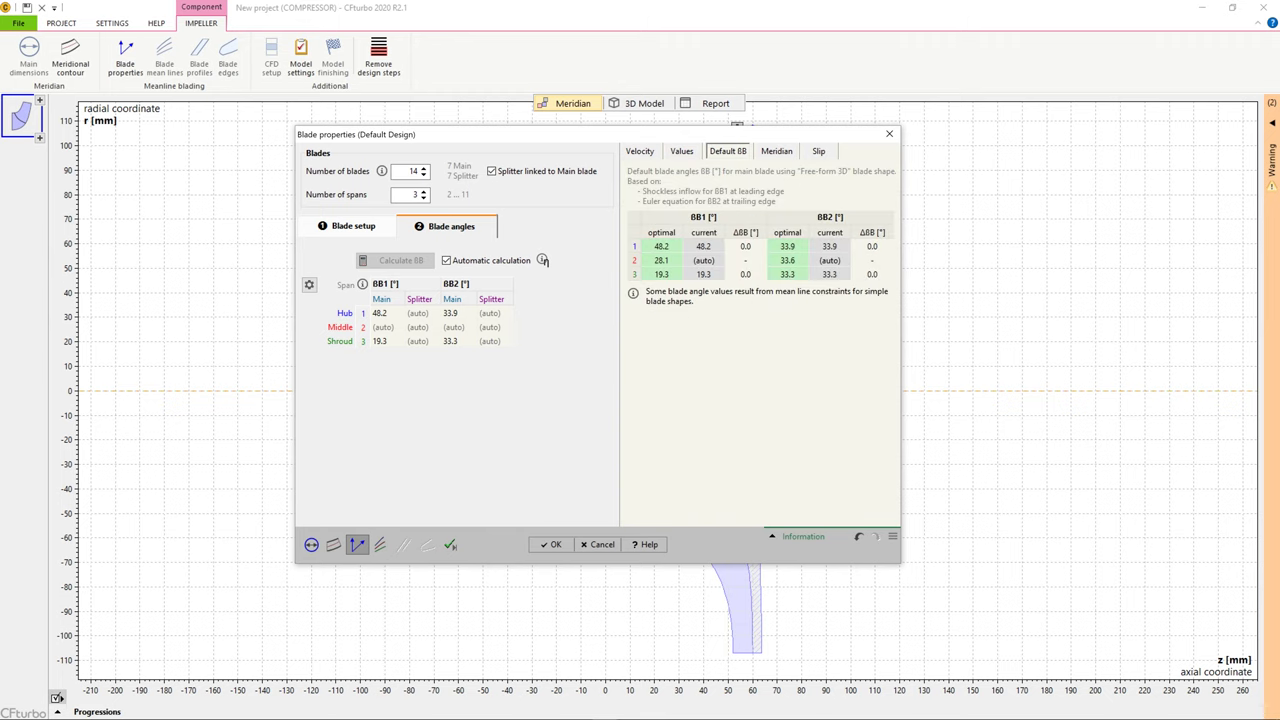
key("ctrl+Tab")
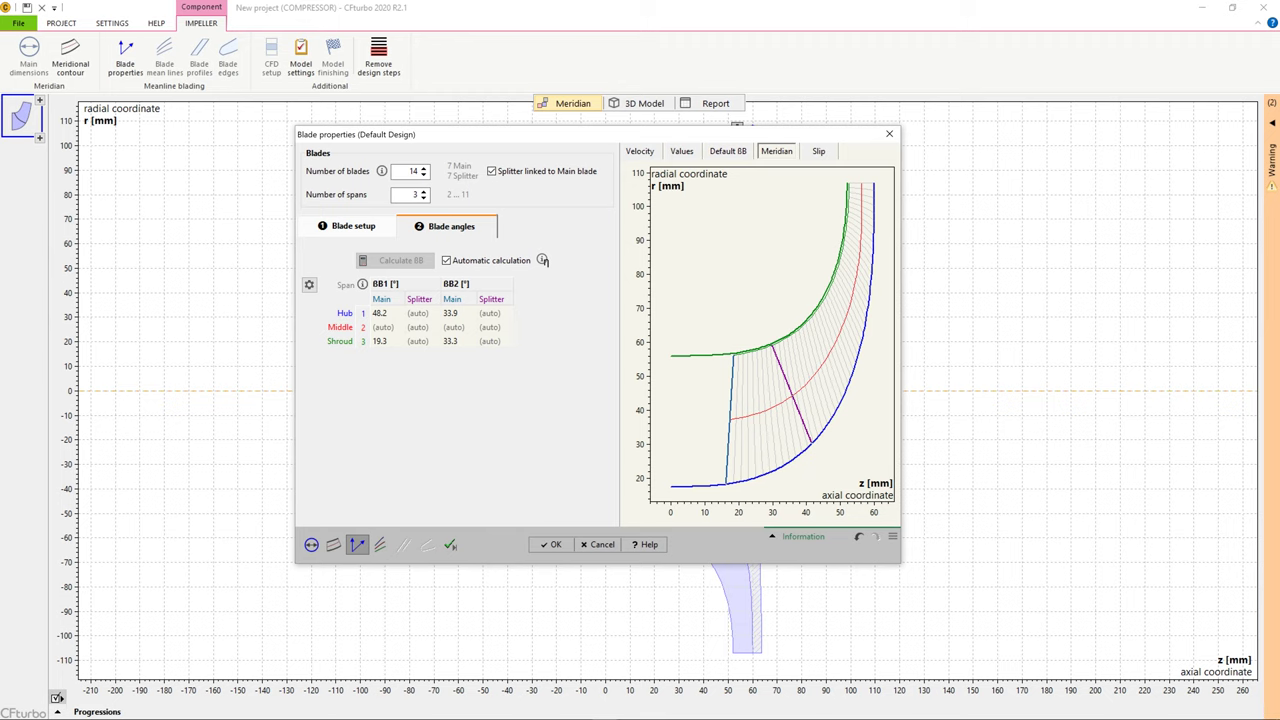
key("ctrl+Tab")
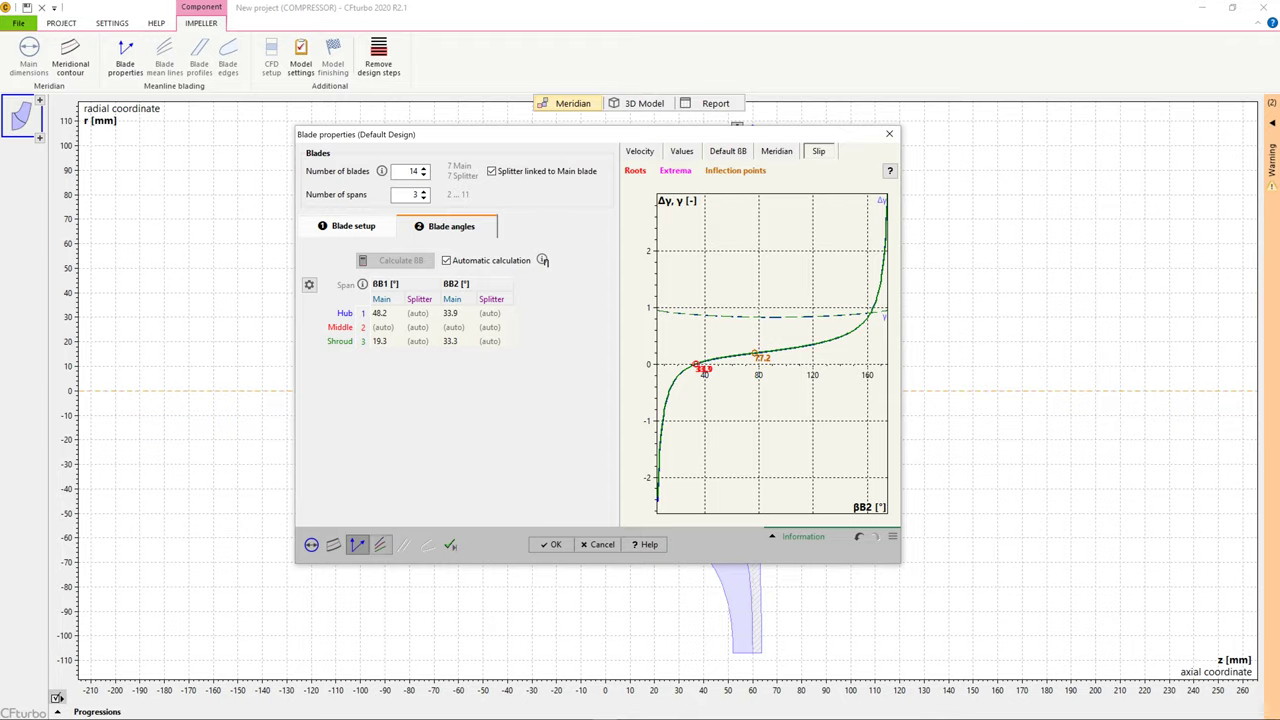
Proceed from the blade properties to the blade mean lines and inspect the impeller up close in the 3D preview
left_click(380, 545)
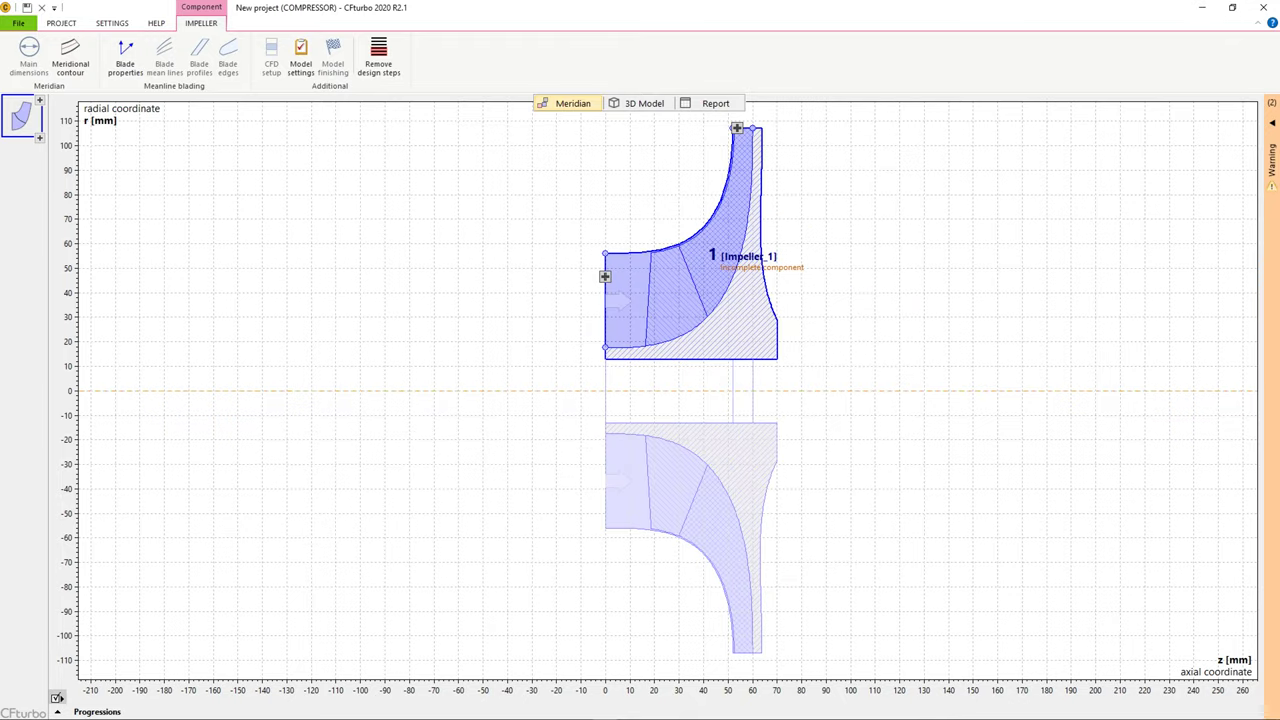
left_click(164, 55)
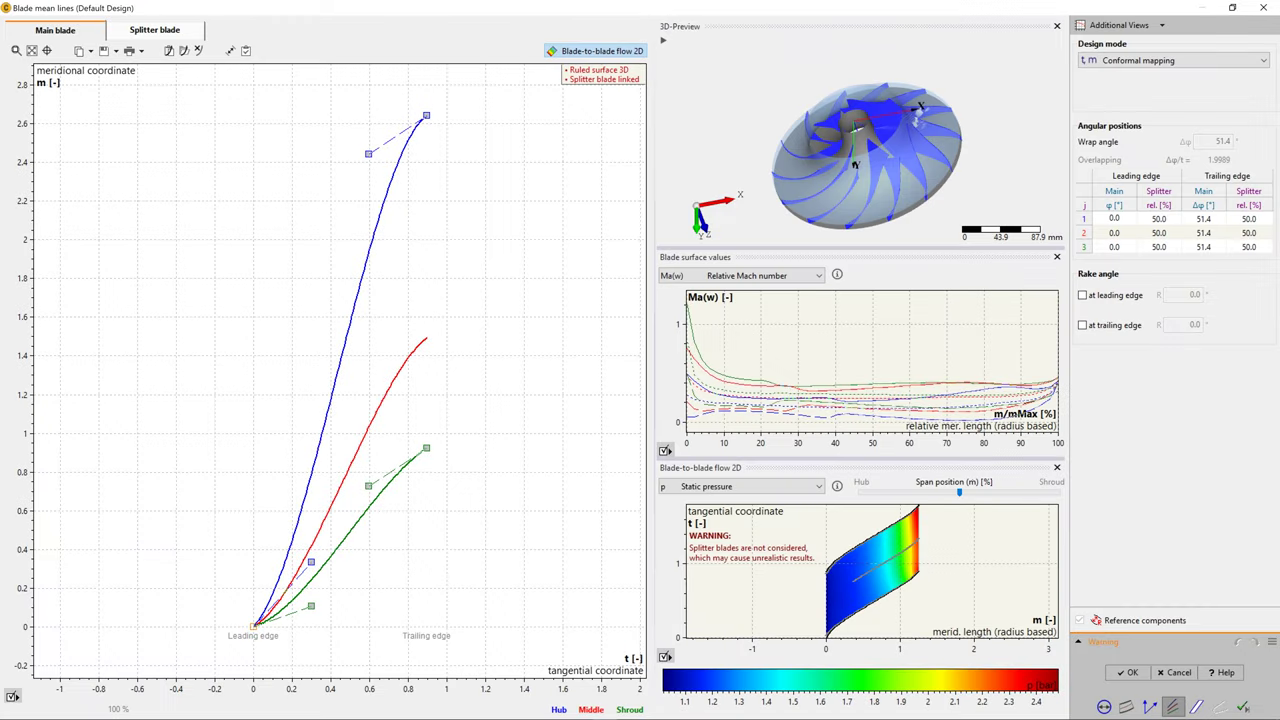
scroll(888, 154, "up", 5)
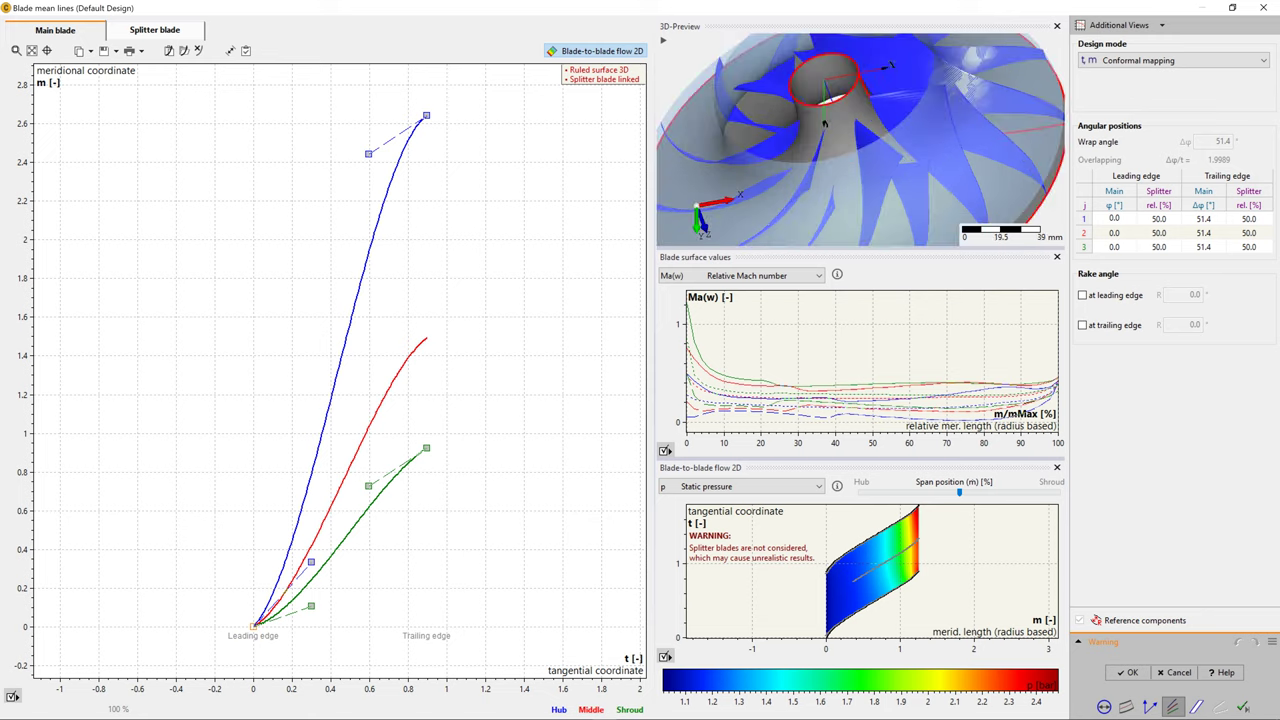
left_click_drag(908, 158, 864, 142)
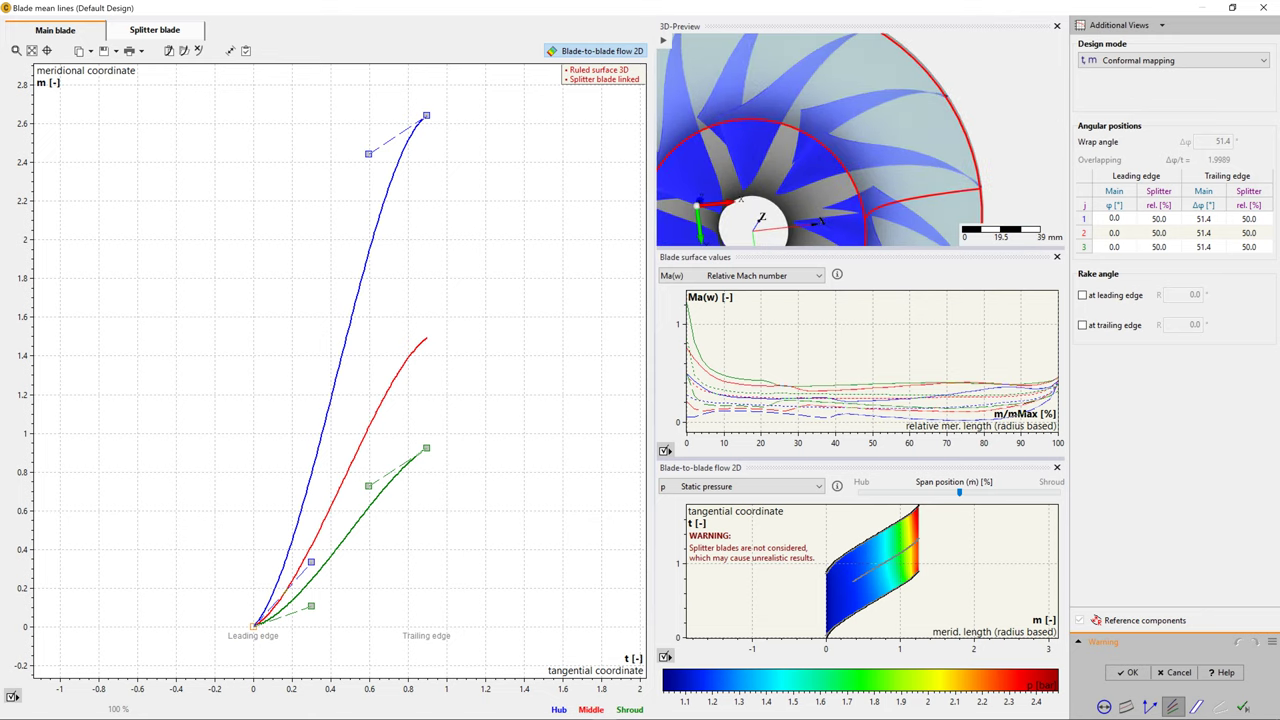
Show the static pressure in the blade surface values diagram
left_click(760, 275)
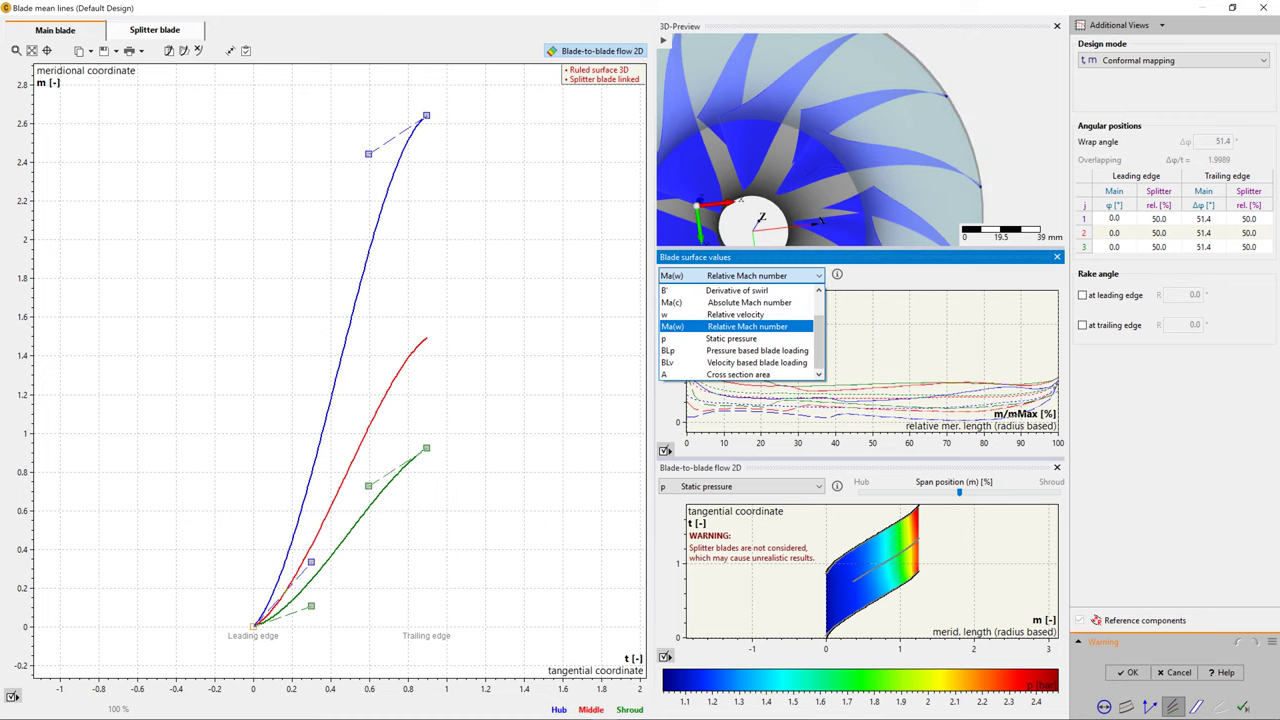
left_click(740, 339)
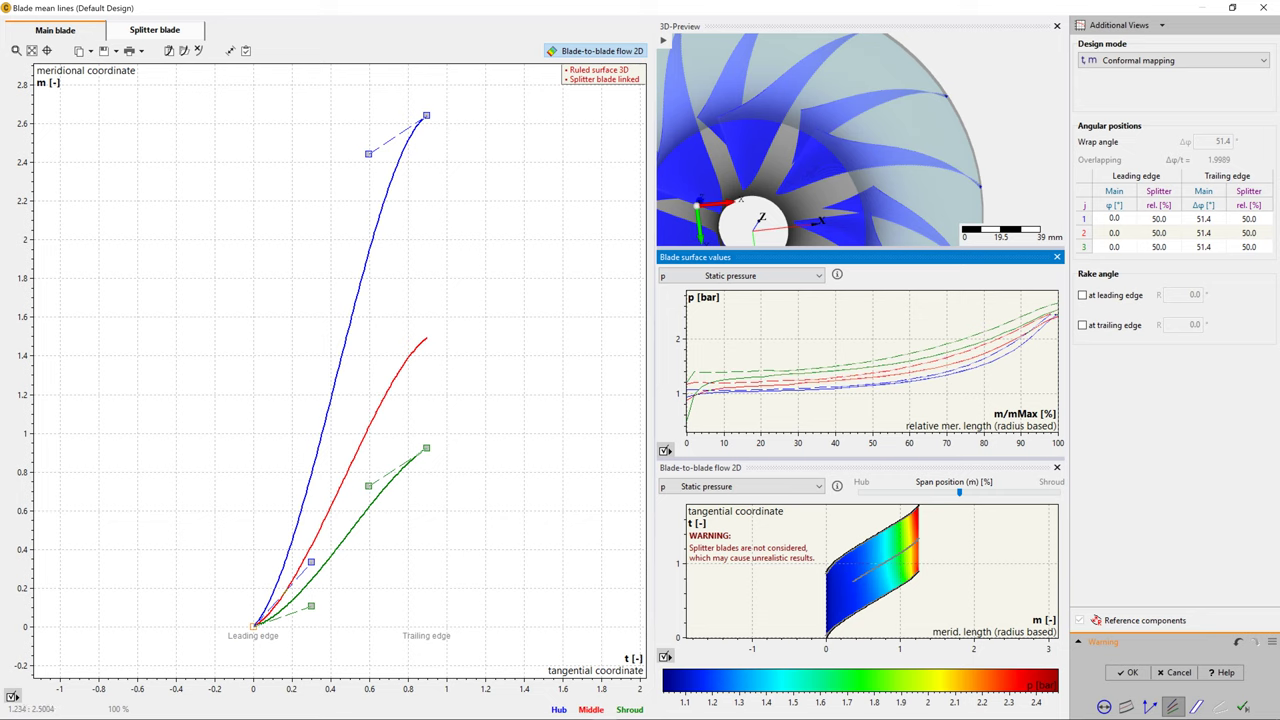
left_click_drag(861, 82, 857, 78)
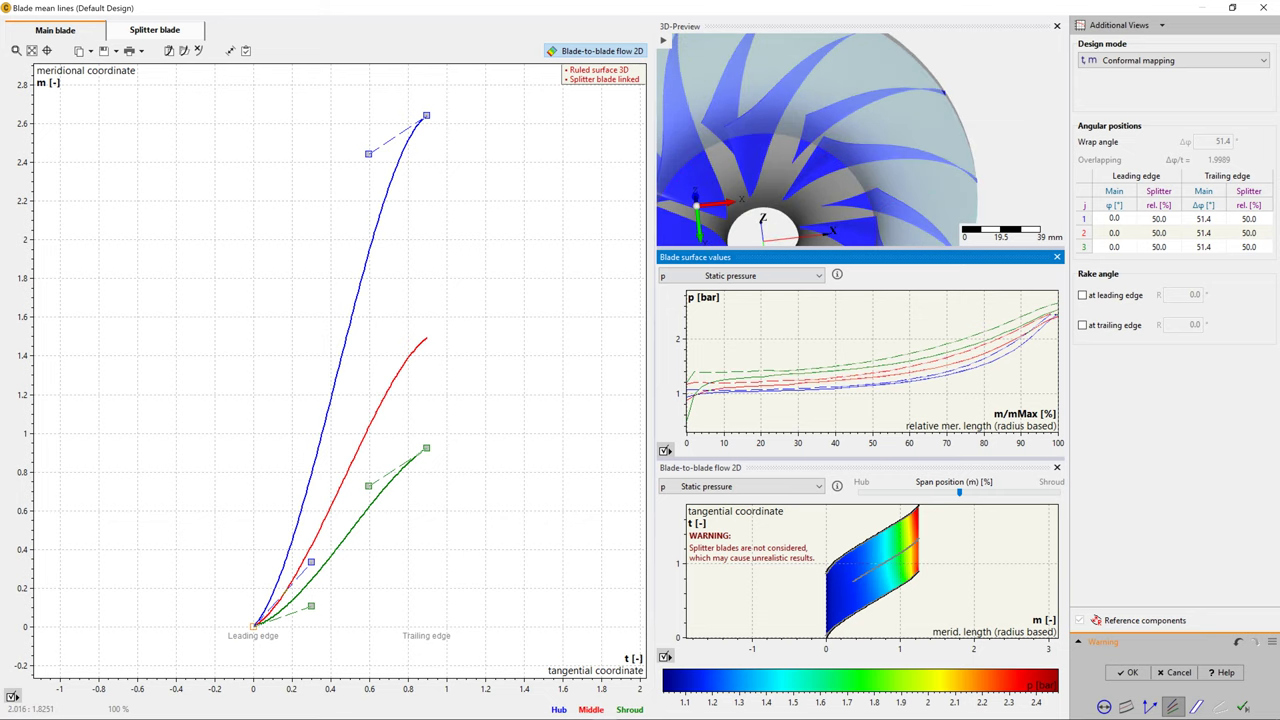
Extend the main blade's trailing edge to about 69.1° at the hub and 69.5° at the shroud, and set the shroud's leading edge angle to 5.0°
left_click_drag(426, 116, 486, 116)
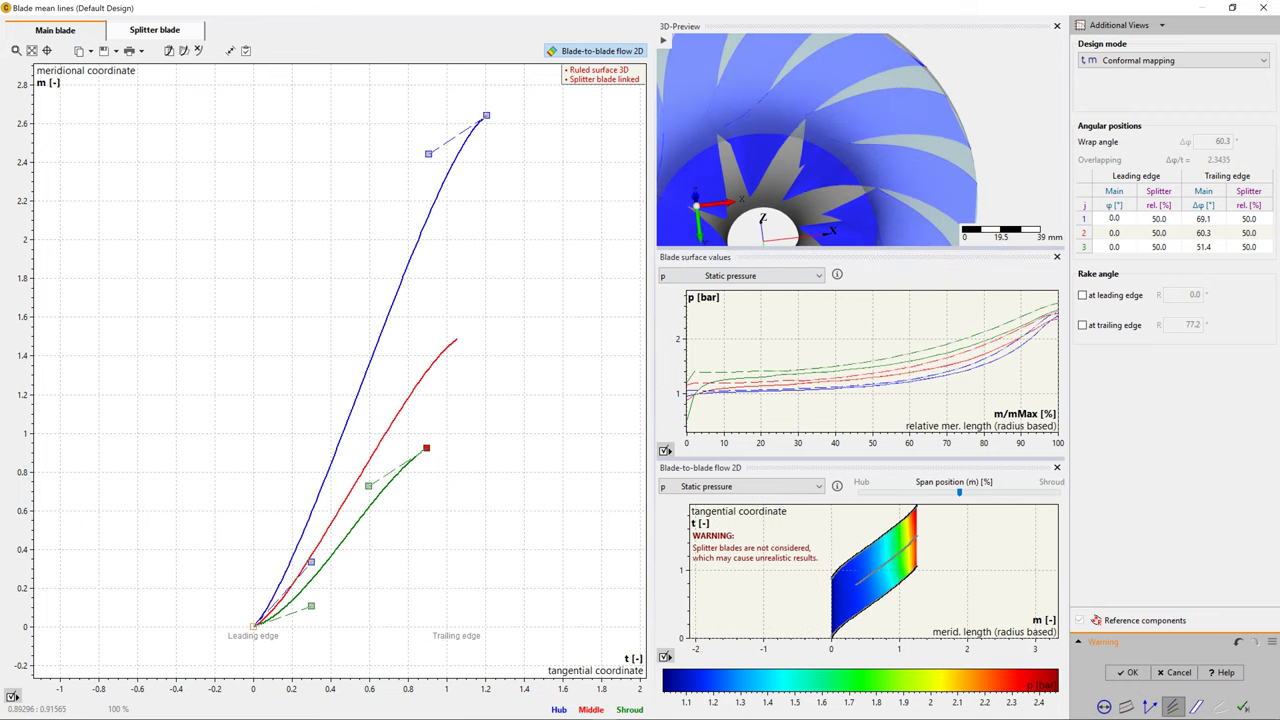
left_click_drag(426, 448, 486, 448)
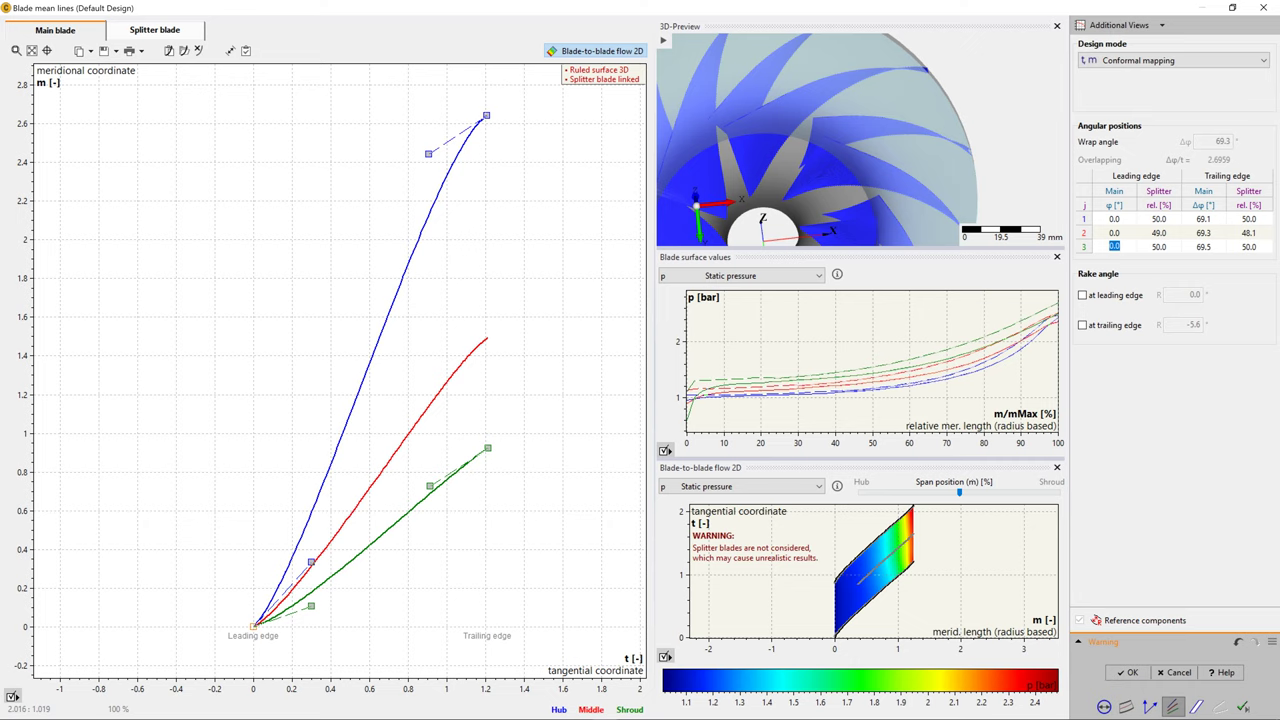
key("Return")
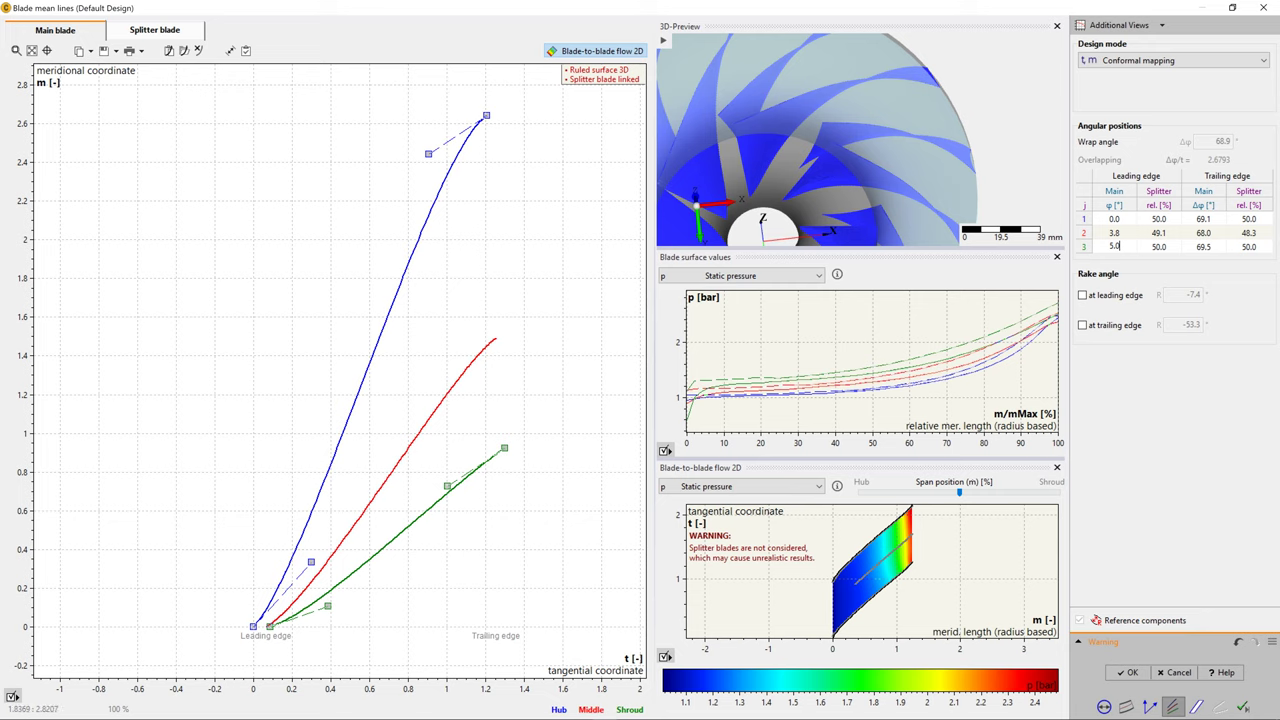
Extend the main blade's trailing edge further to about 80.8° at the hub and 75.6° at the shroud
left_click_drag(486, 114, 526, 116)
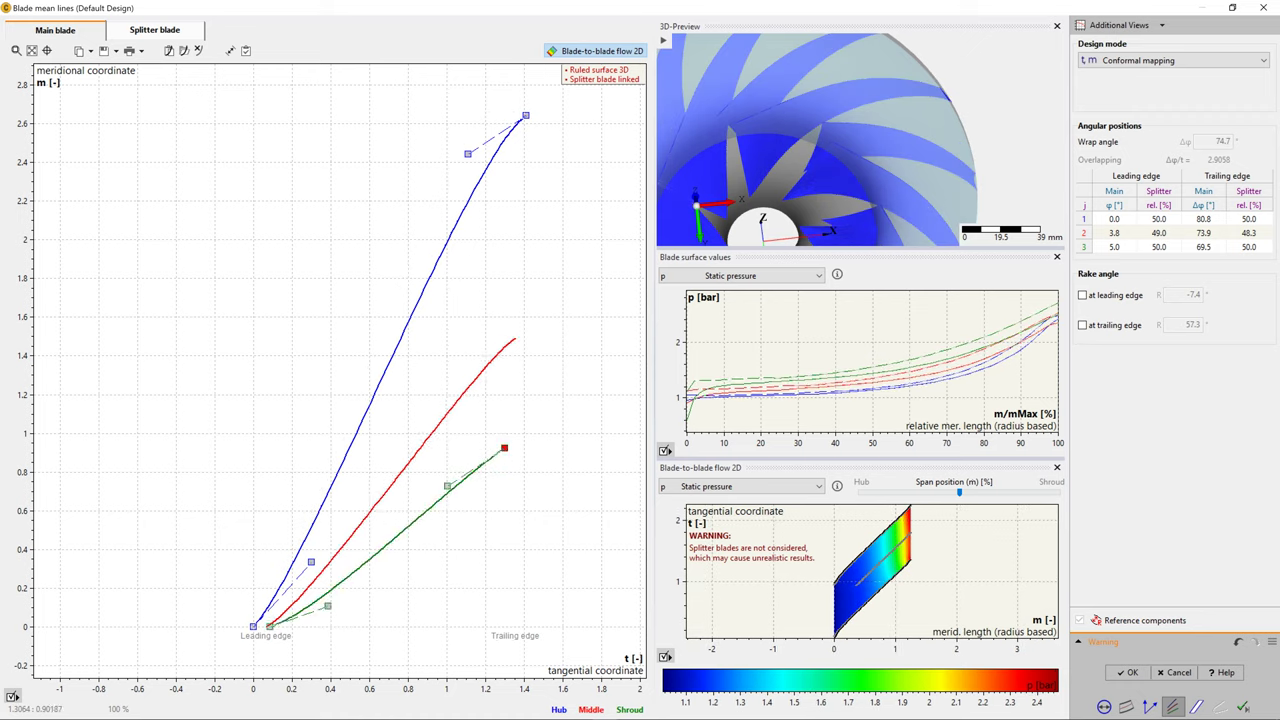
left_click_drag(504, 448, 525, 453)
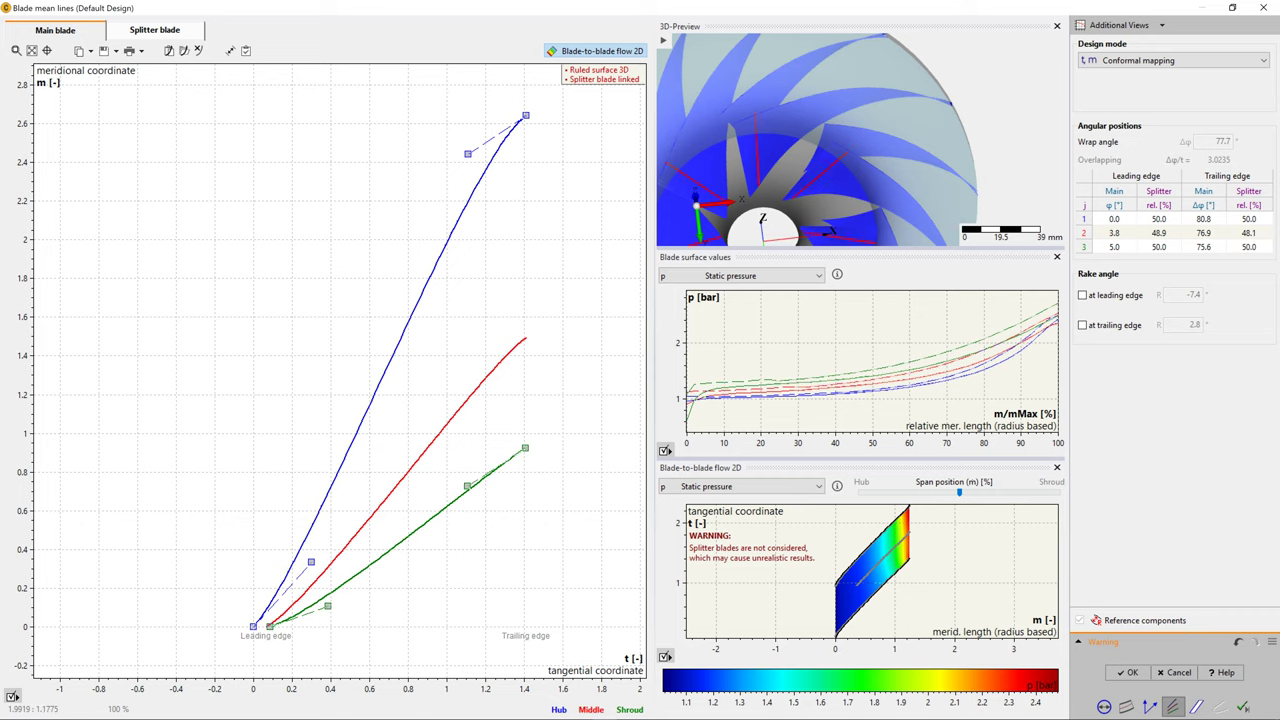
left_click_drag(890, 175, 892, 121)
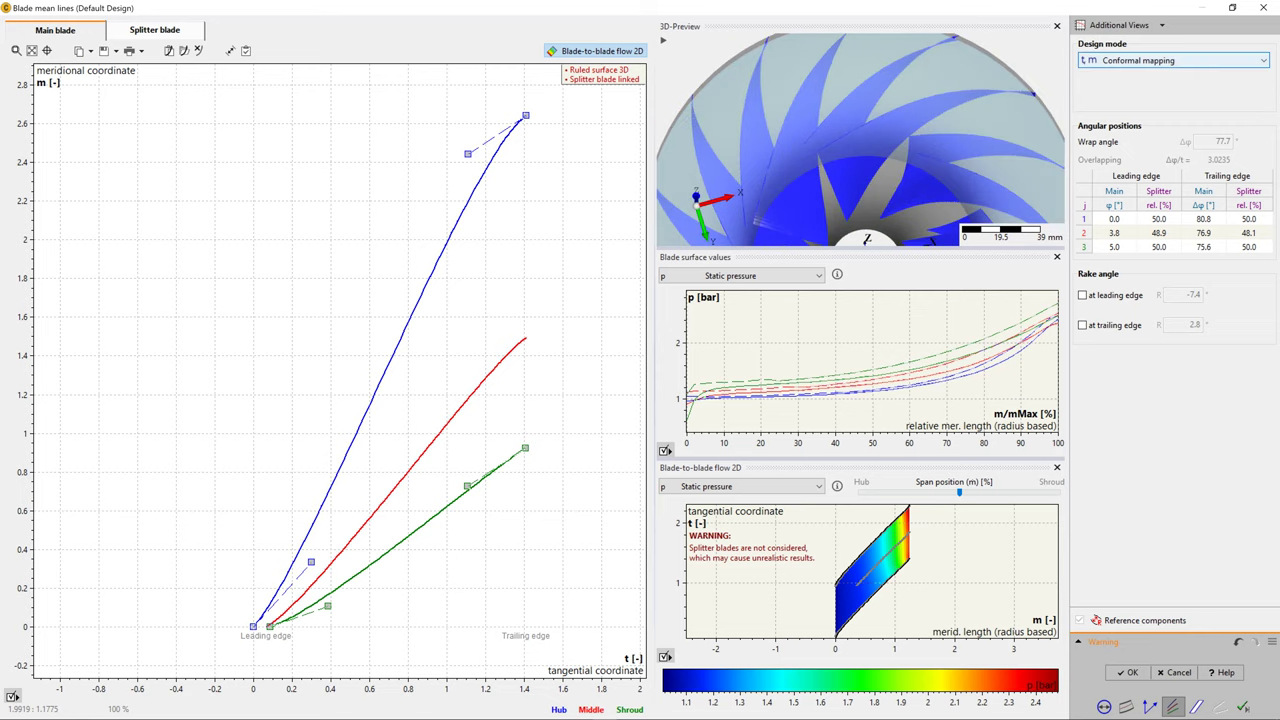
Keep Conformal mapping as the design mode and lengthen the leading and trailing Bezier handles of the hub and shroud mean lines
left_click(1170, 60)
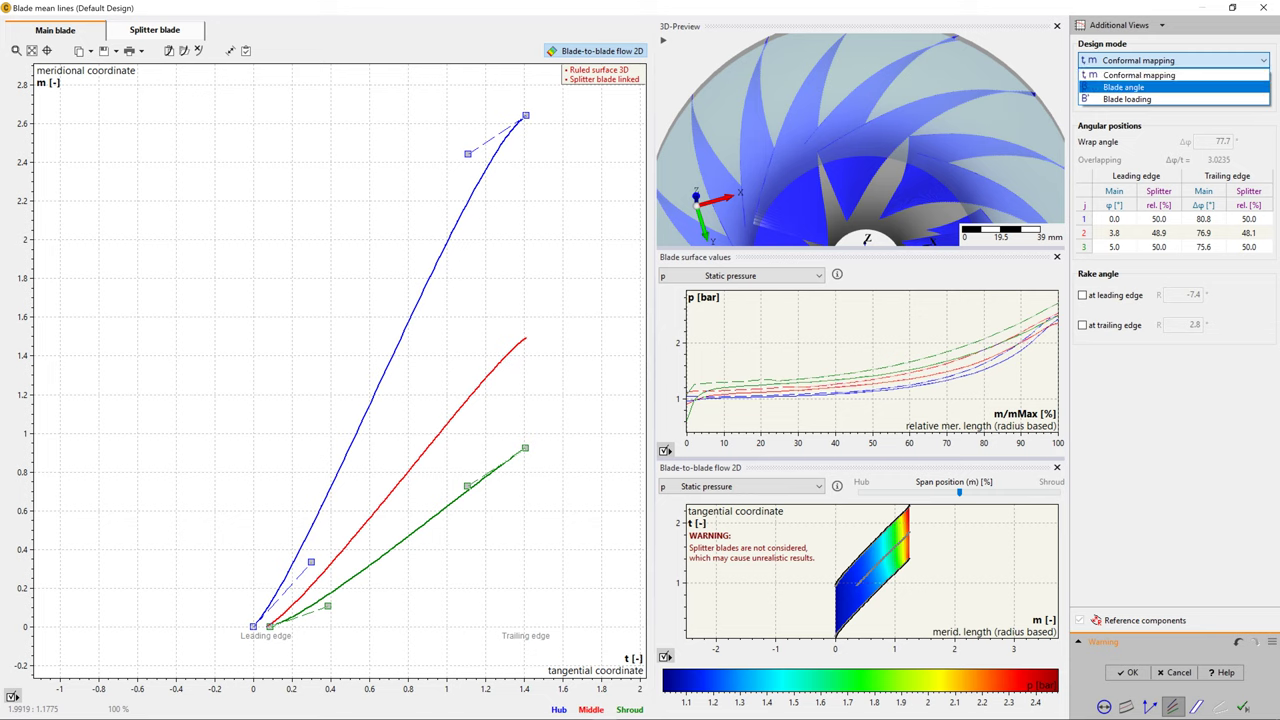
left_click(1139, 75)
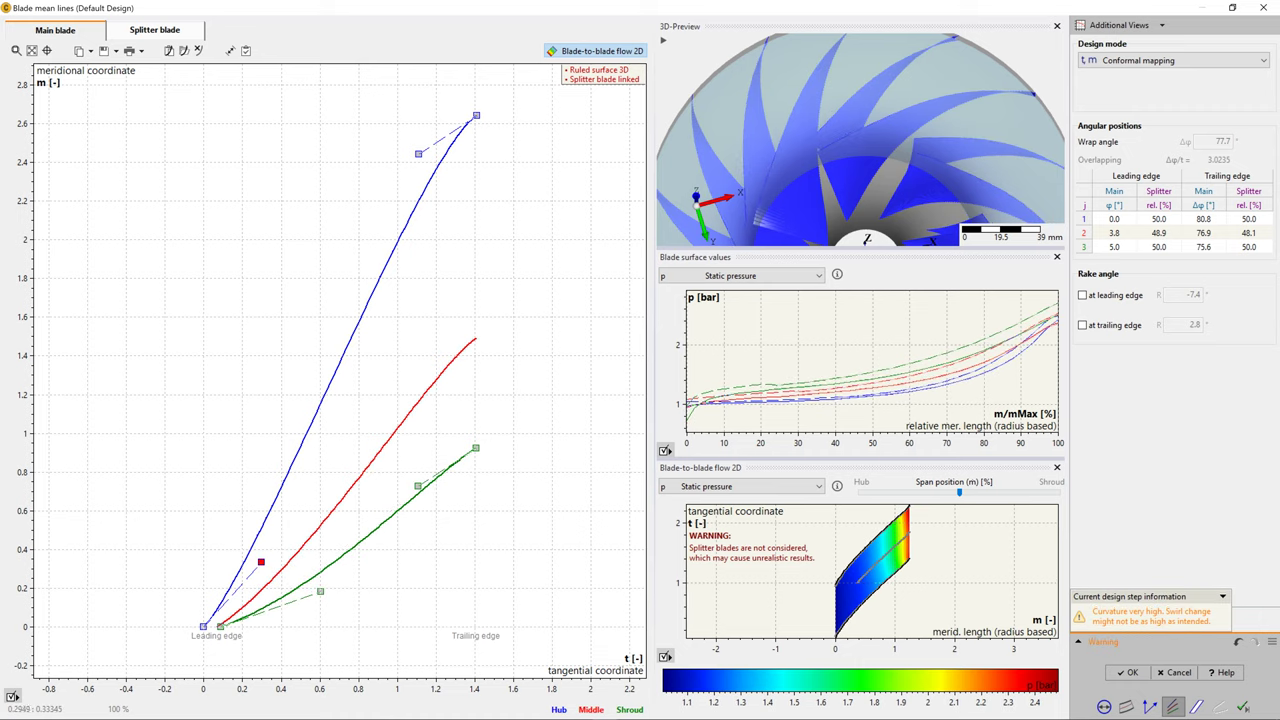
left_click_drag(261, 562, 291, 540)
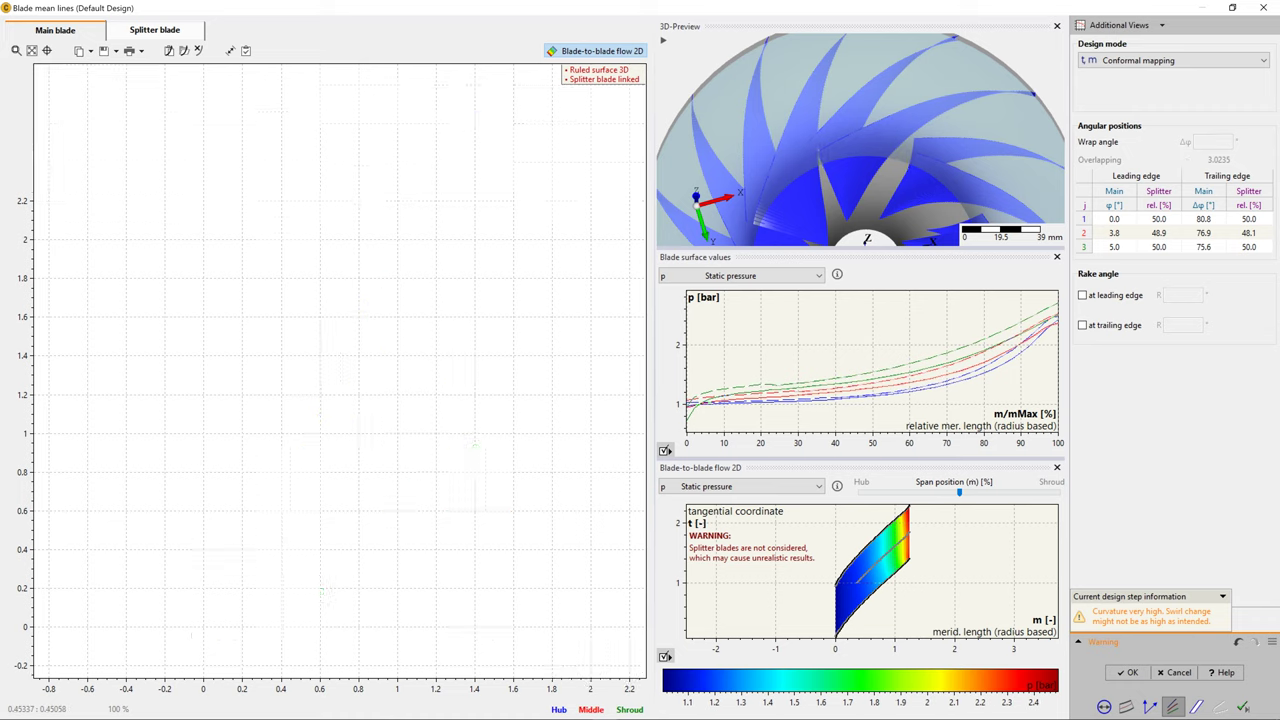
left_click_drag(419, 488, 374, 512)
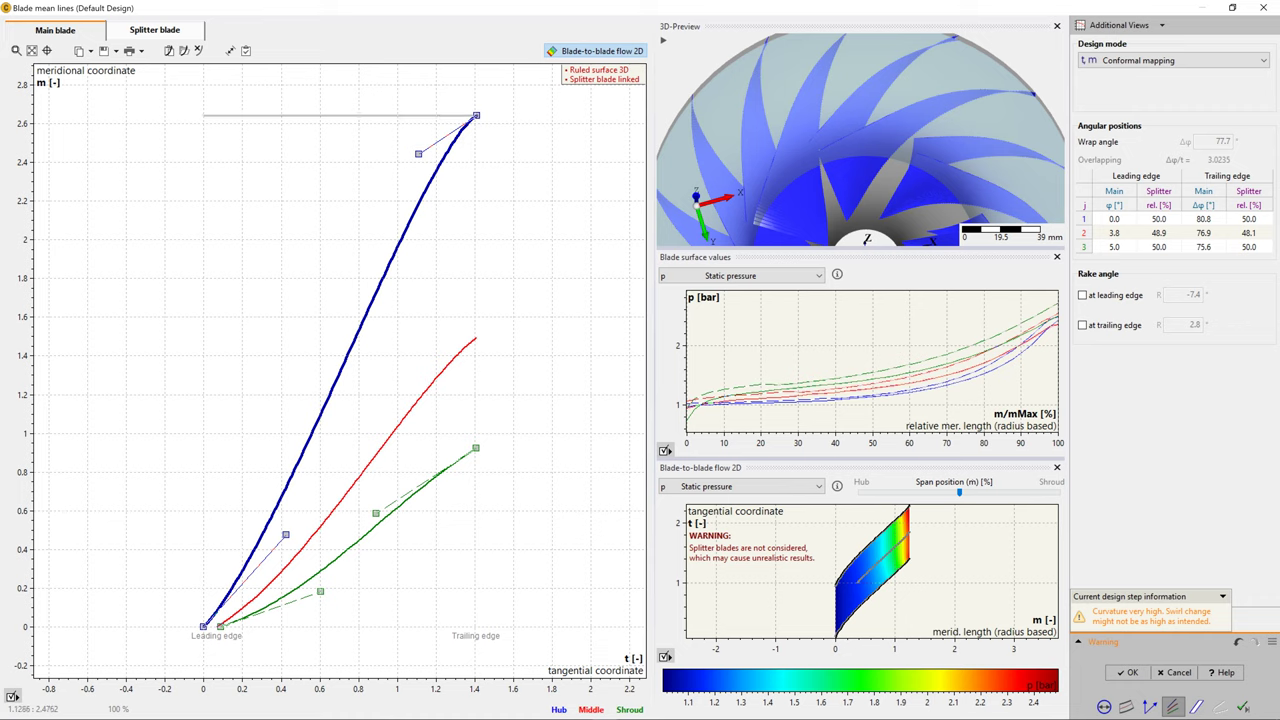
left_click_drag(418, 153, 368, 187)
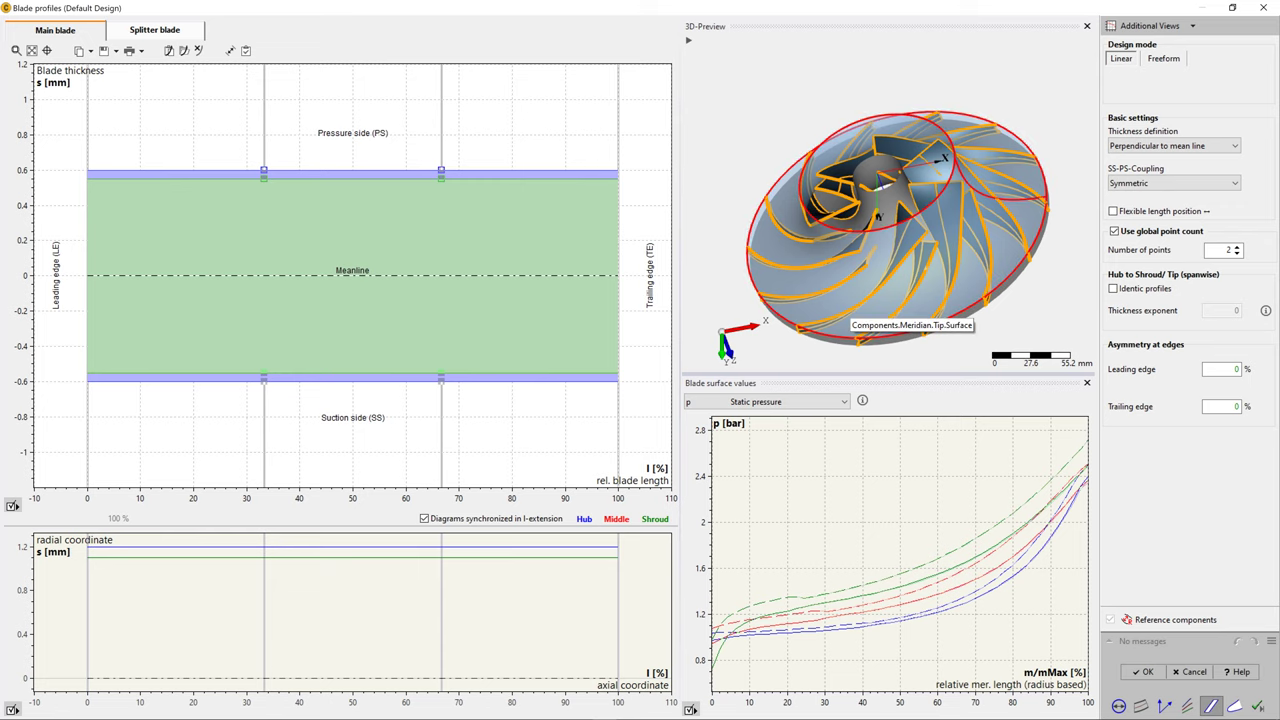
Thicken the main blade's hub profile by raising its two control points to about 0.77 mm at 33 % and 0.72 mm at 67 % length
left_click_drag(850, 300, 880, 362)
middle_click_drag(925, 190, 888, 250)
scroll(900, 247, "up", 3)
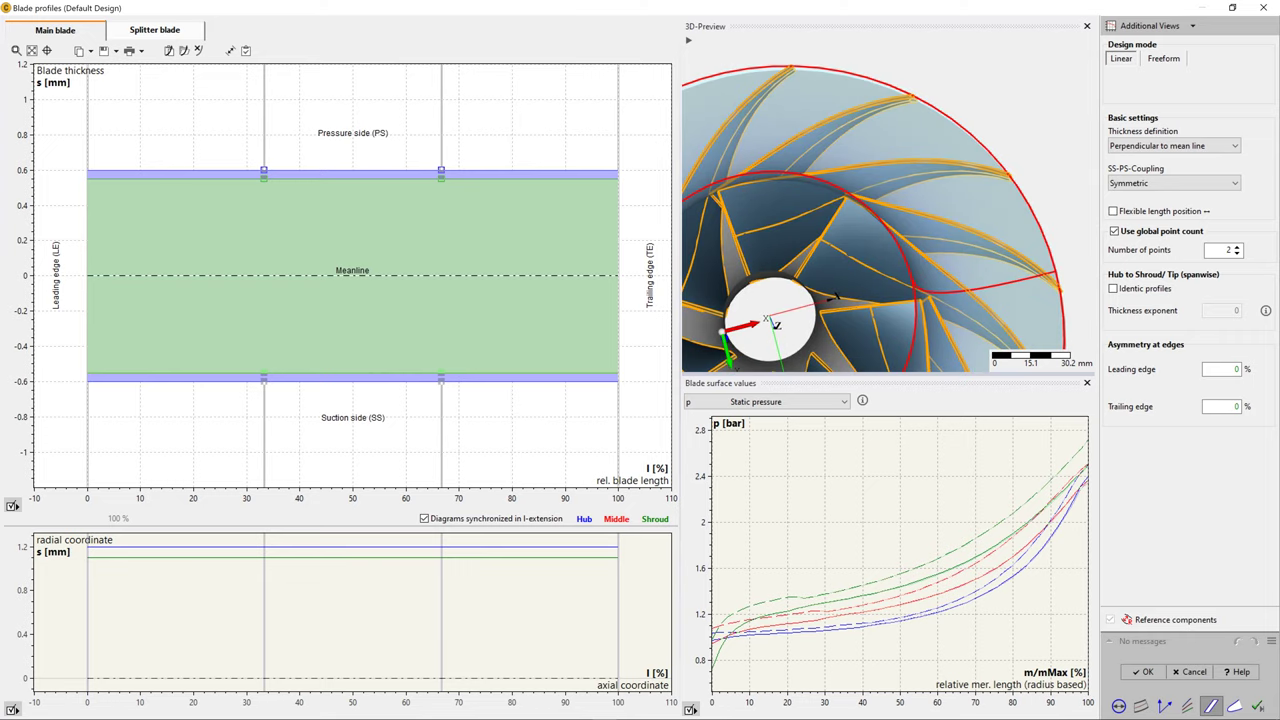
left_click_drag(263, 171, 263, 140)
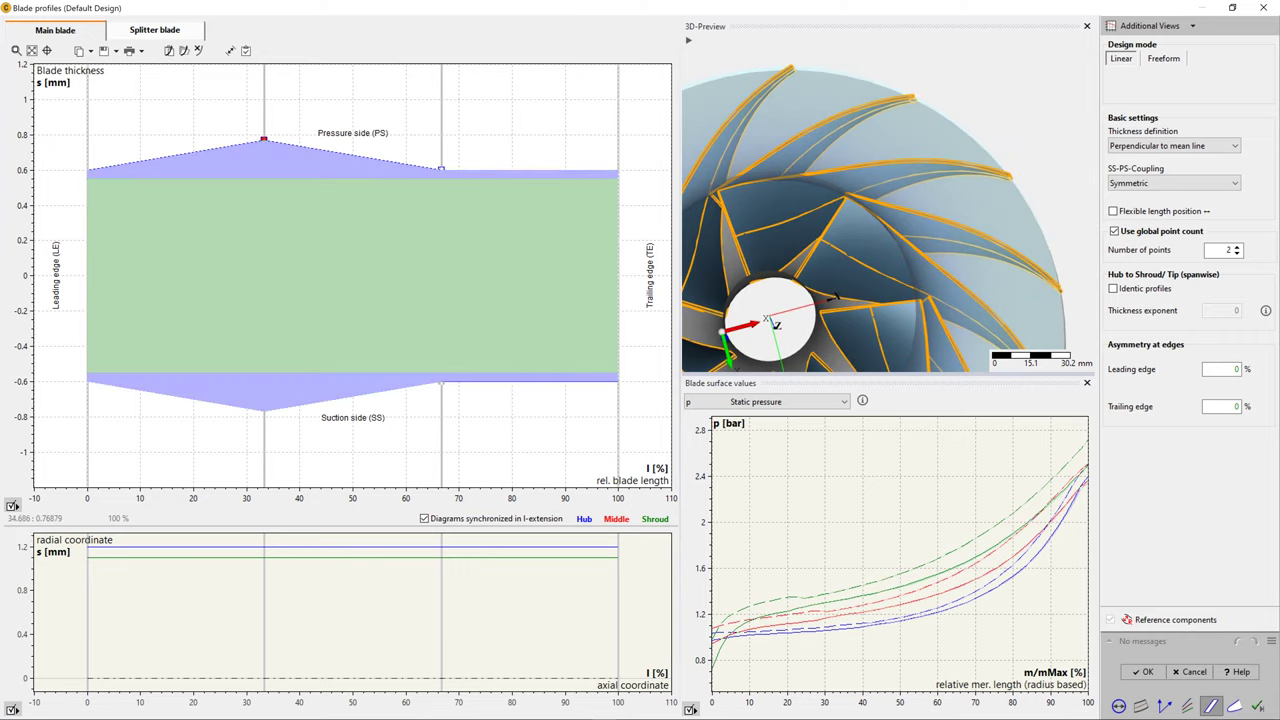
left_click(441, 169)
left_click_drag(441, 169, 441, 149)
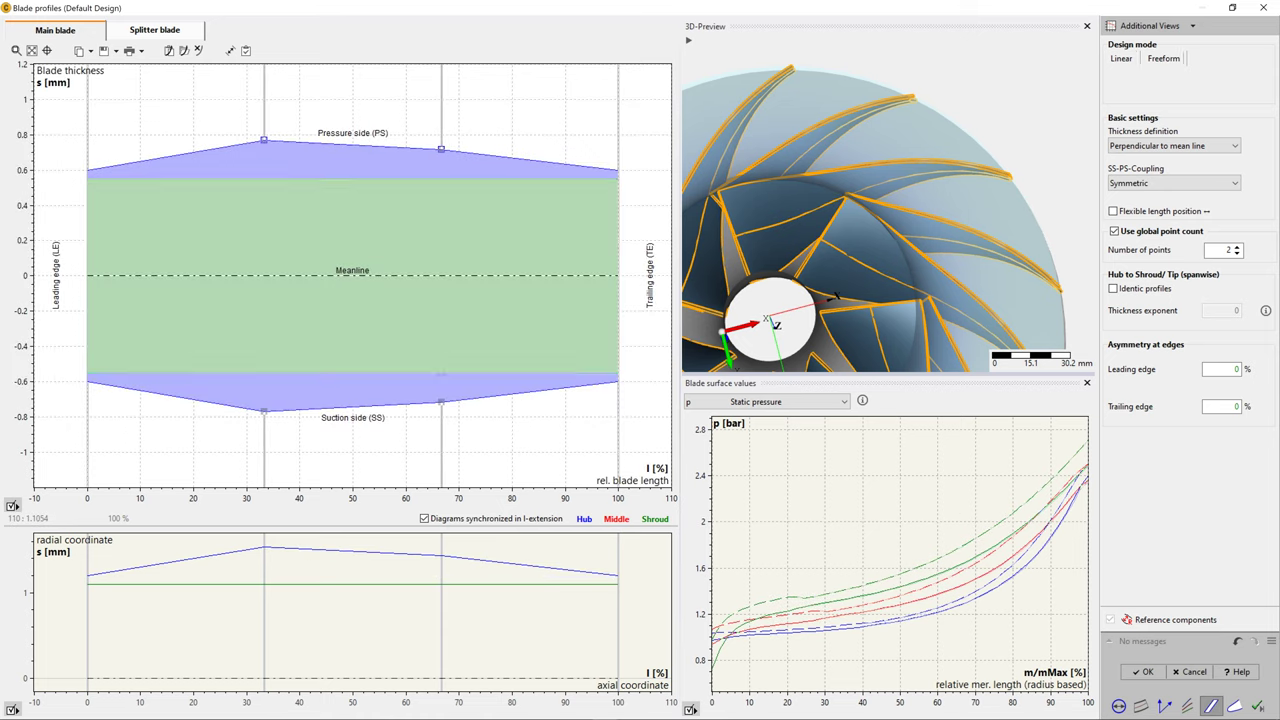
Switch the blade profile design to Freeform and raise the hub's front control point to about 0.85 mm
left_click(1163, 59)
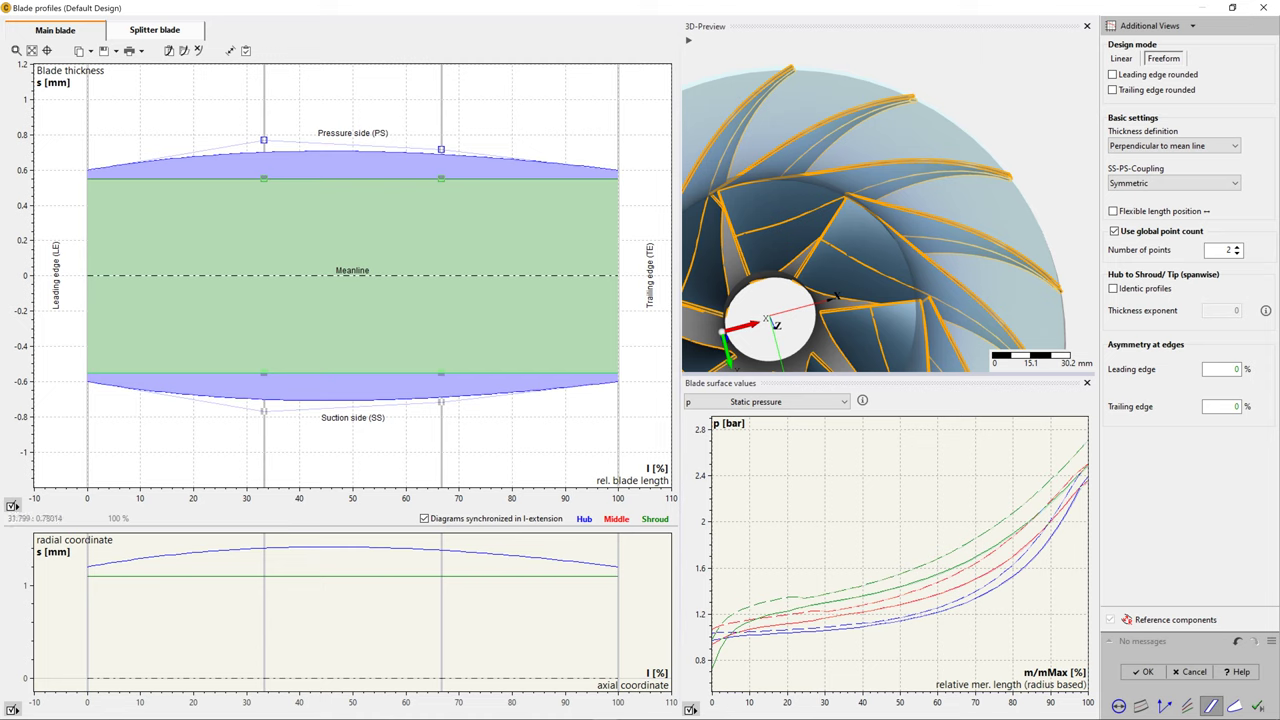
left_click_drag(263, 140, 263, 126)
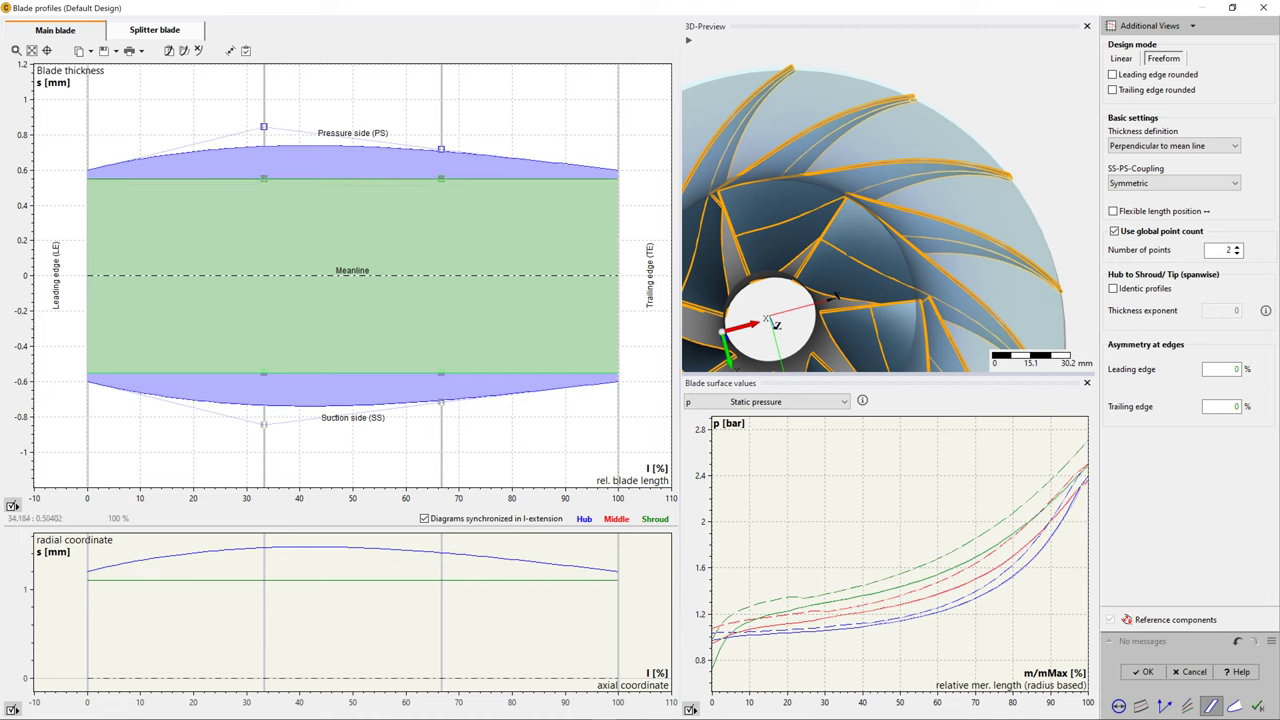
Raise the shroud profile's front control point to about 0.75 mm and check the blade passage area diagram
left_click_drag(261, 181, 272, 146)
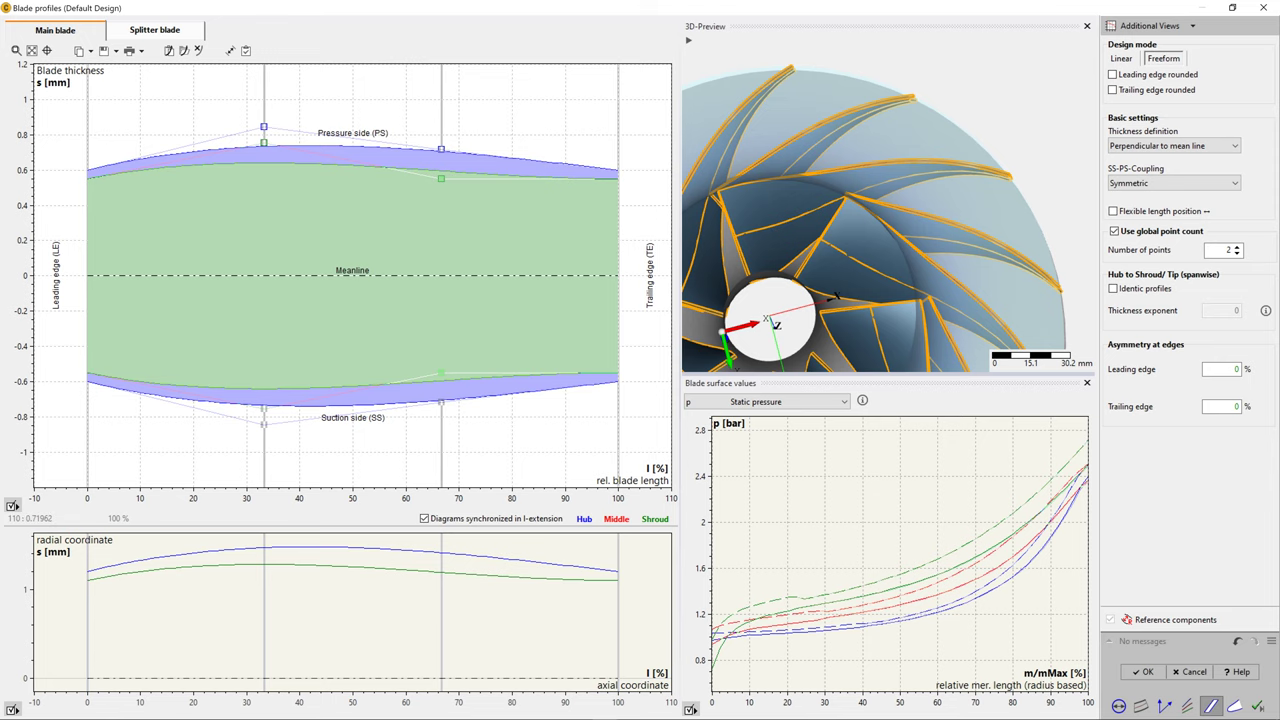
left_click(1150, 25)
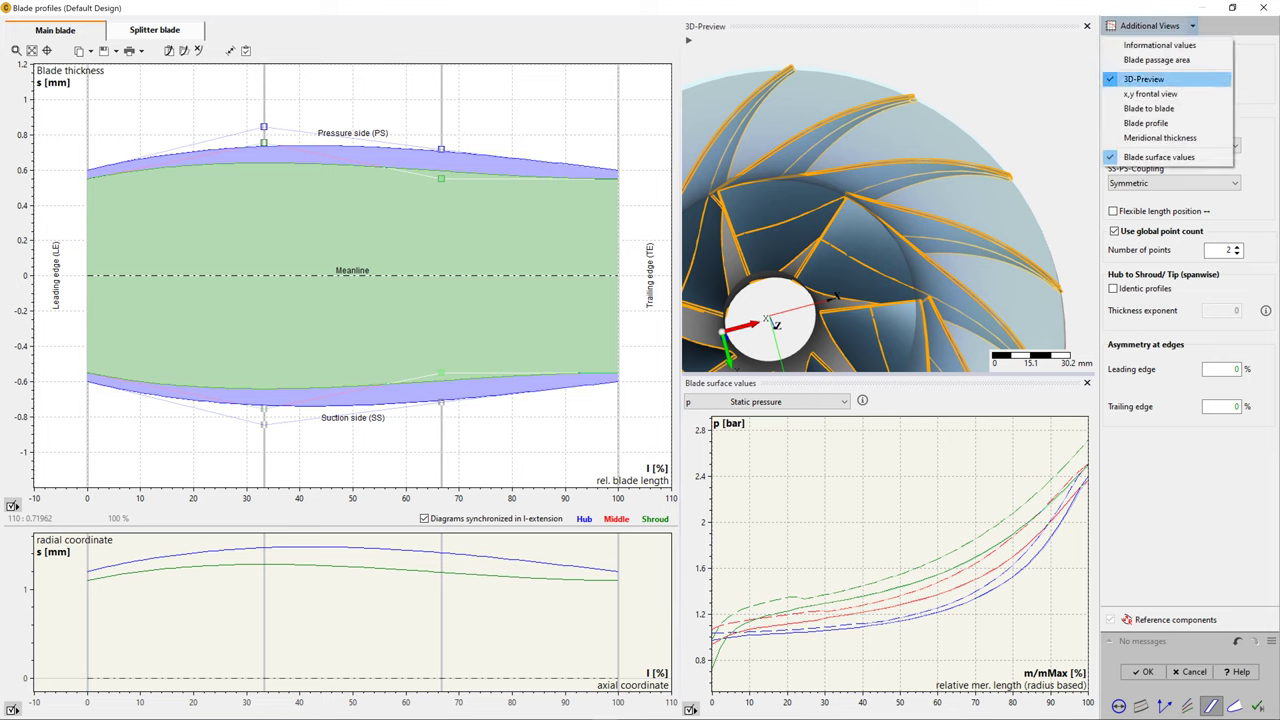
left_click(1156, 59)
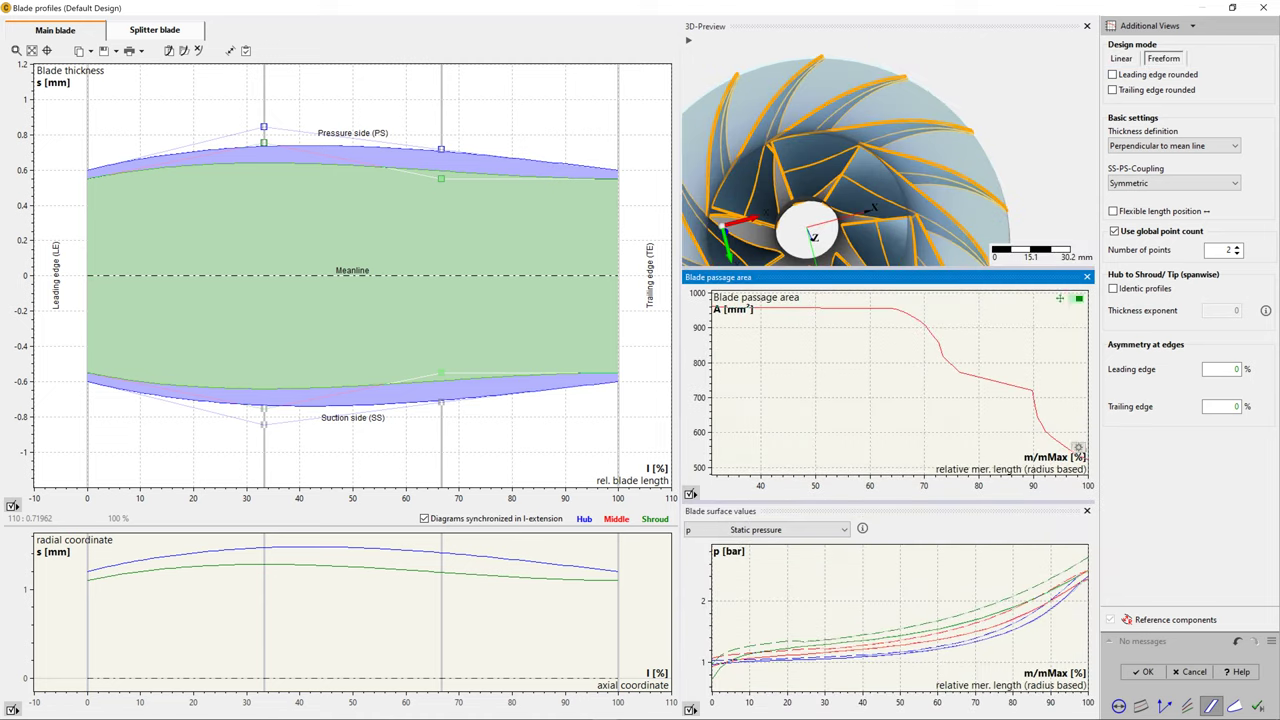
left_click_drag(978, 175, 818, 181)
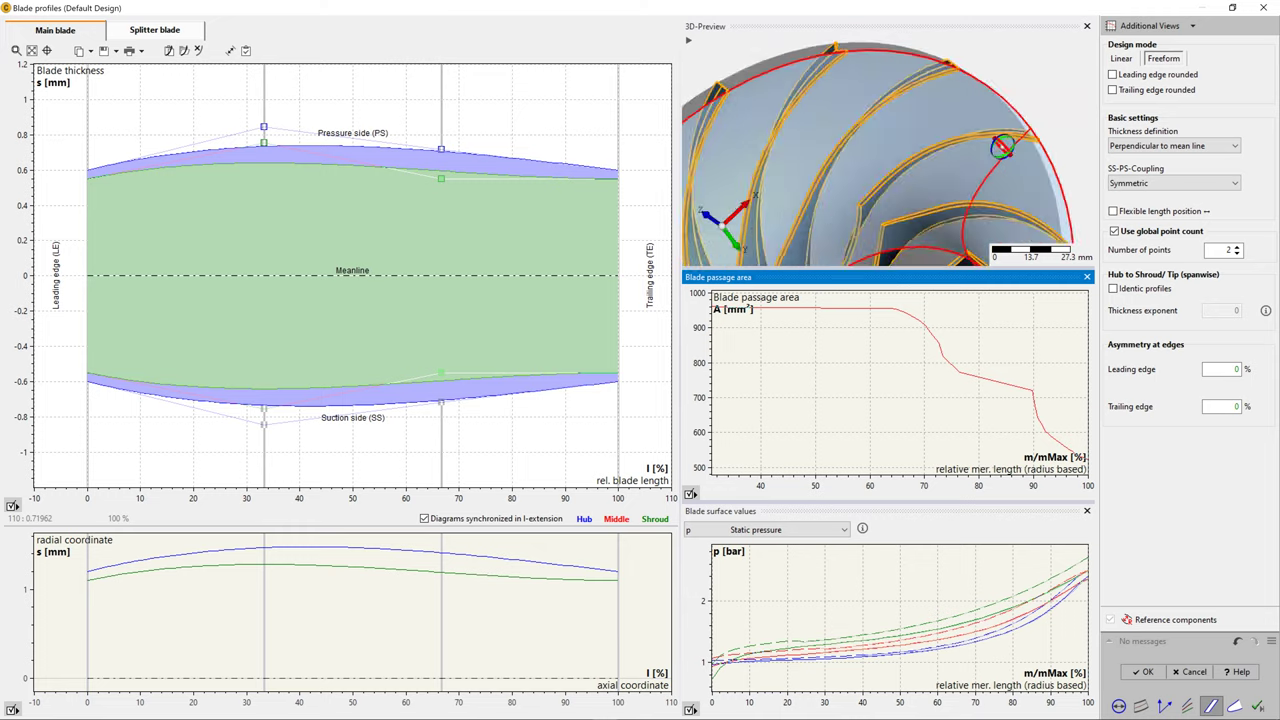
left_click(1087, 277)
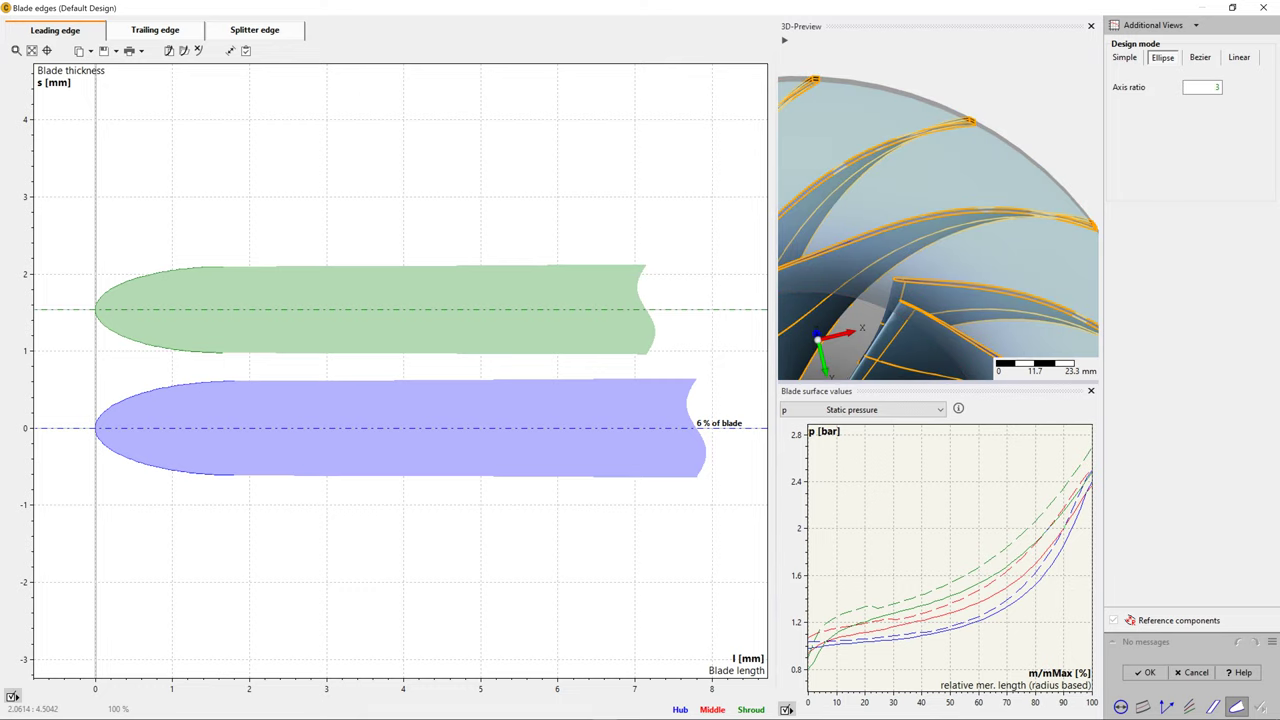
Turn trimming on the meridional trailing edge off and back on to compare the trailing edge shape
left_click(155, 30)
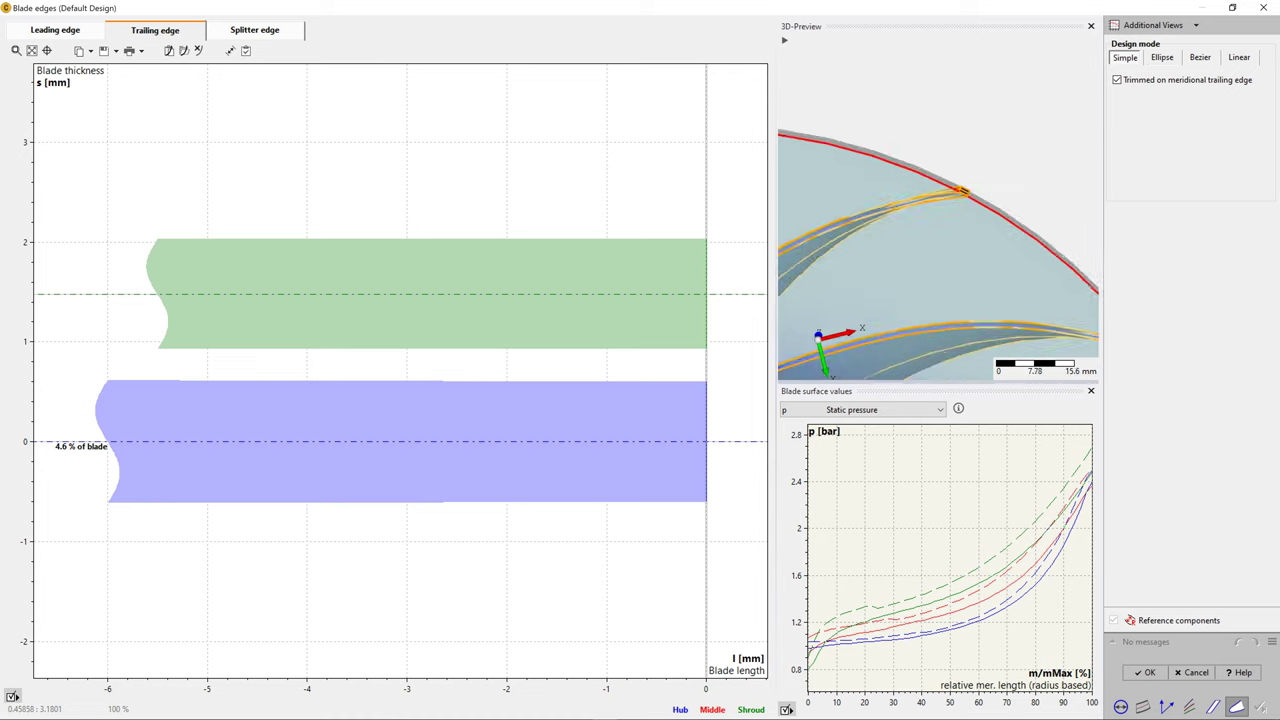
left_click(1117, 80)
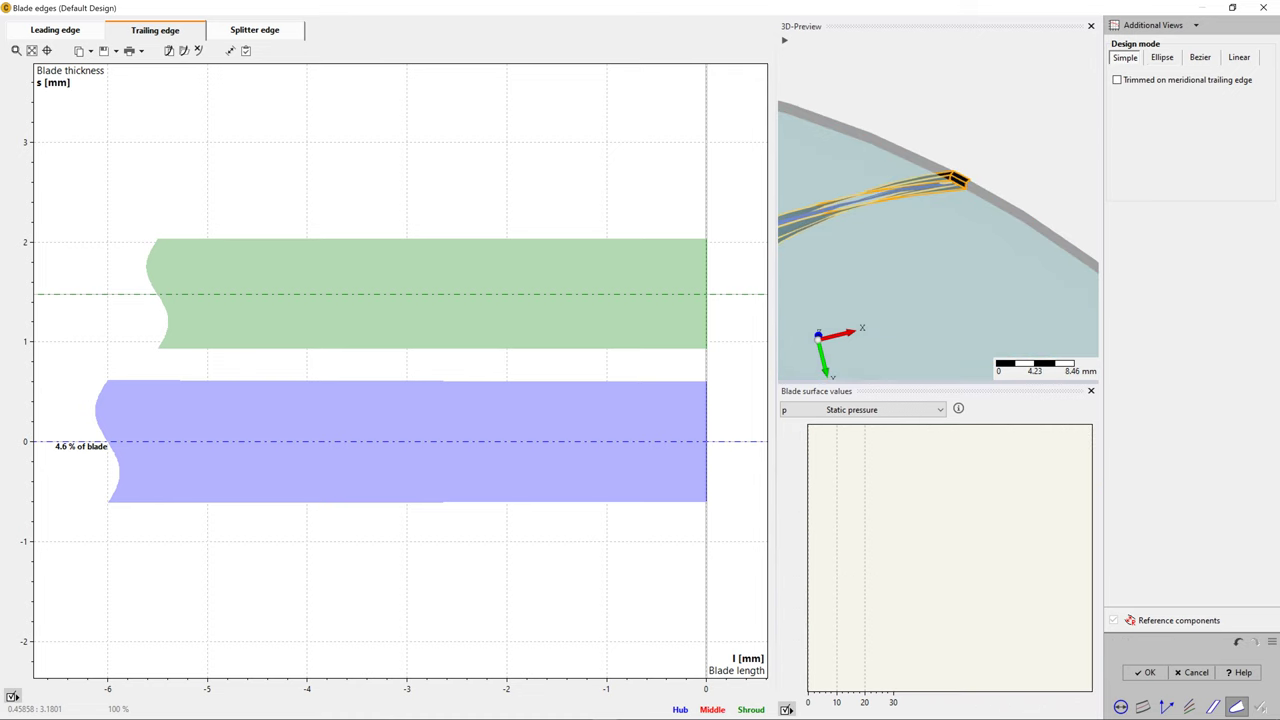
key("space")
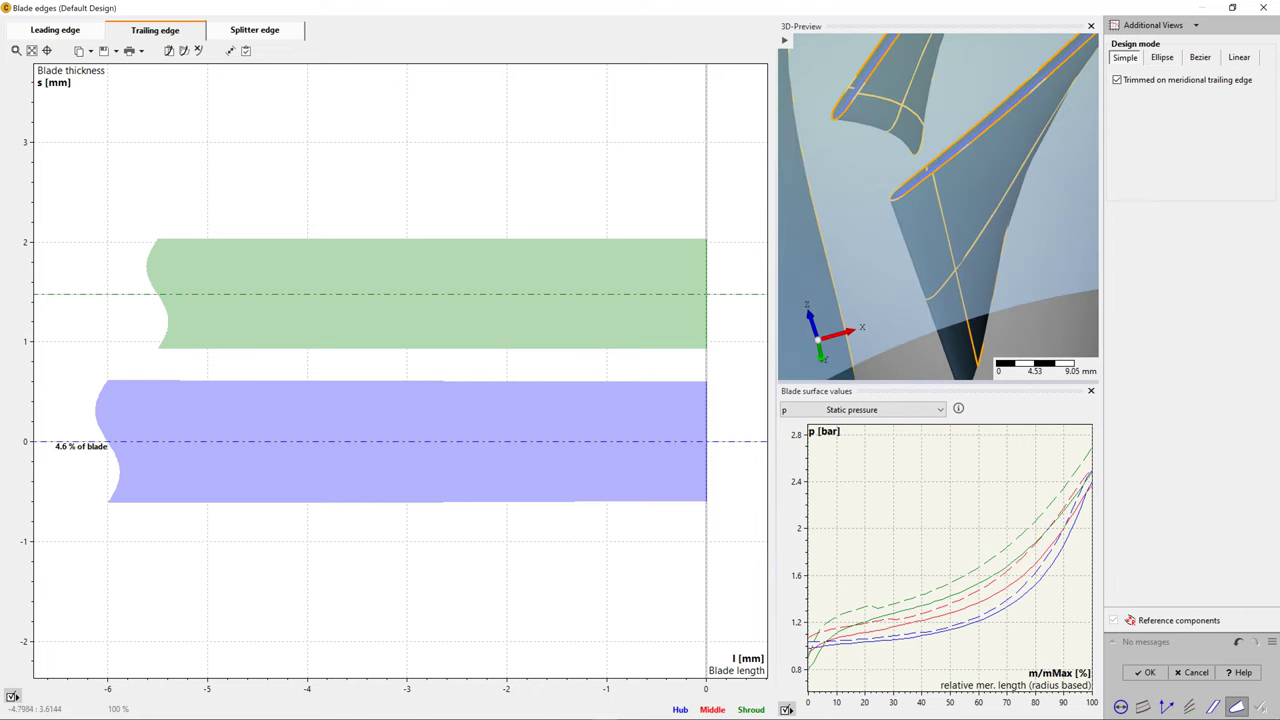
Try an ellipse axis ratio of 1 for the leading edge and set it back to 3
left_click(55, 30)
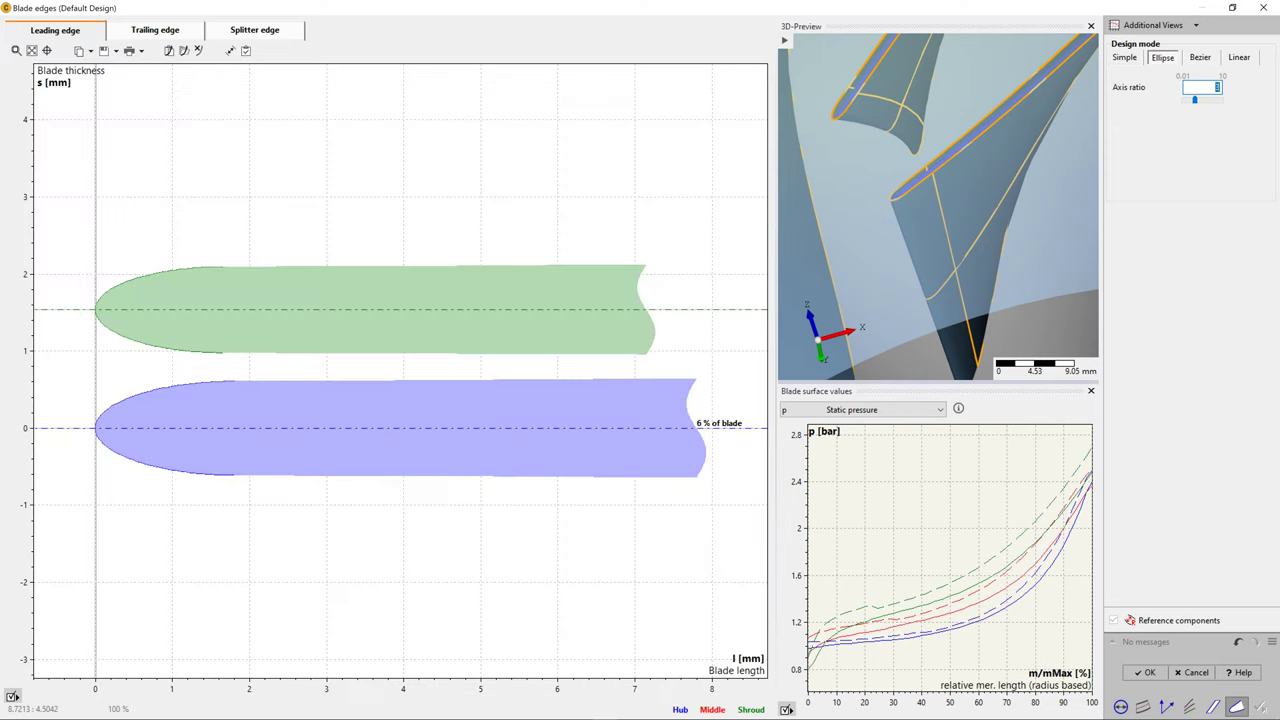
type("1")
key("Return")
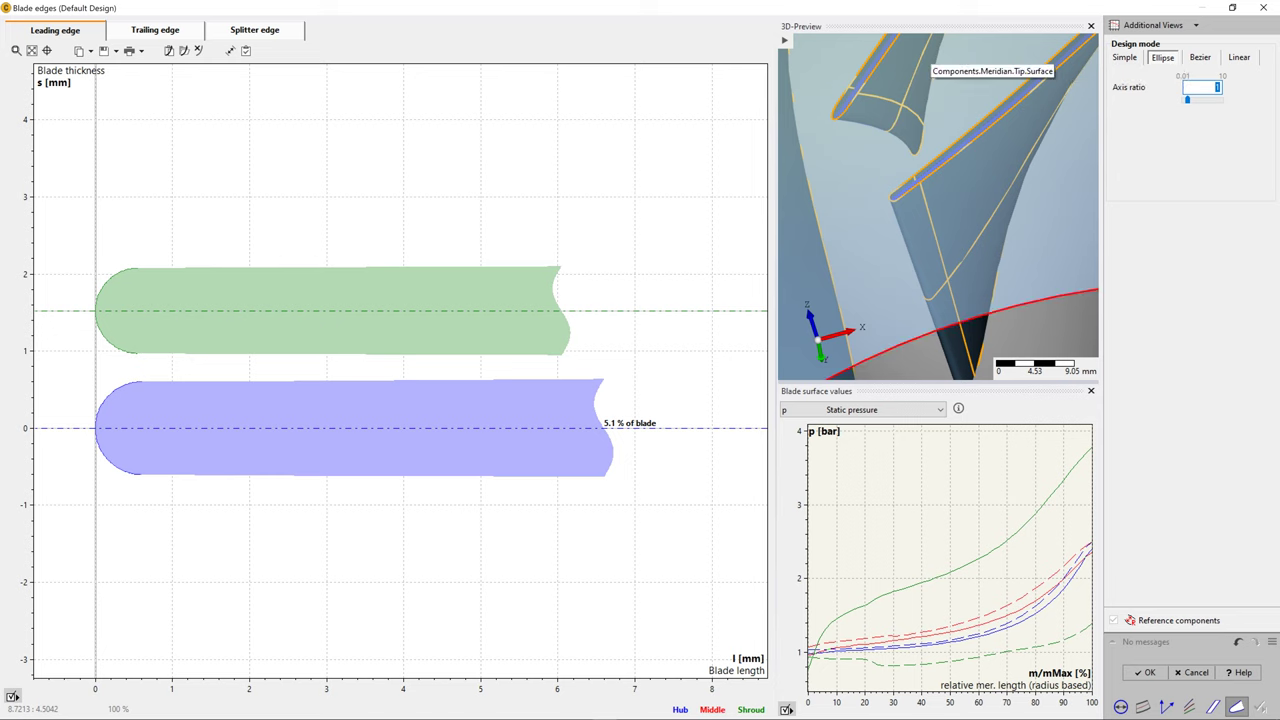
type("3")
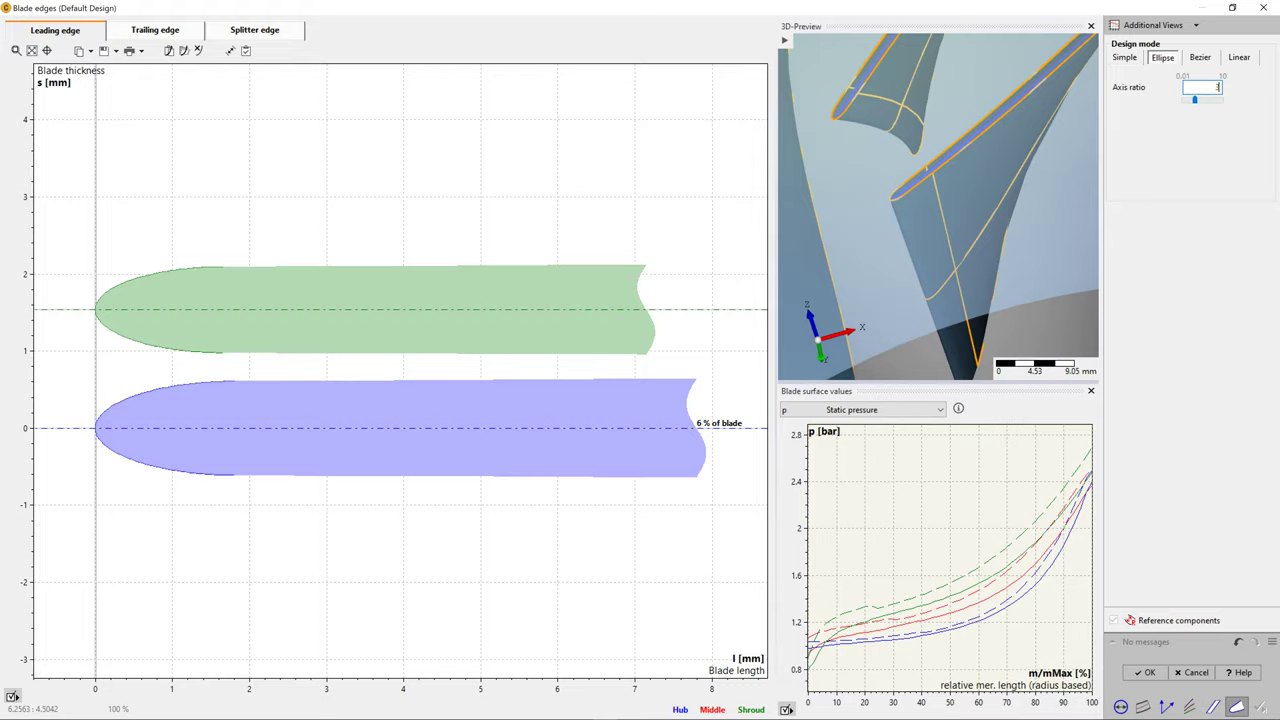
Review the edge designs of the splitter blade, trailing edge and leading edge
left_click(255, 30)
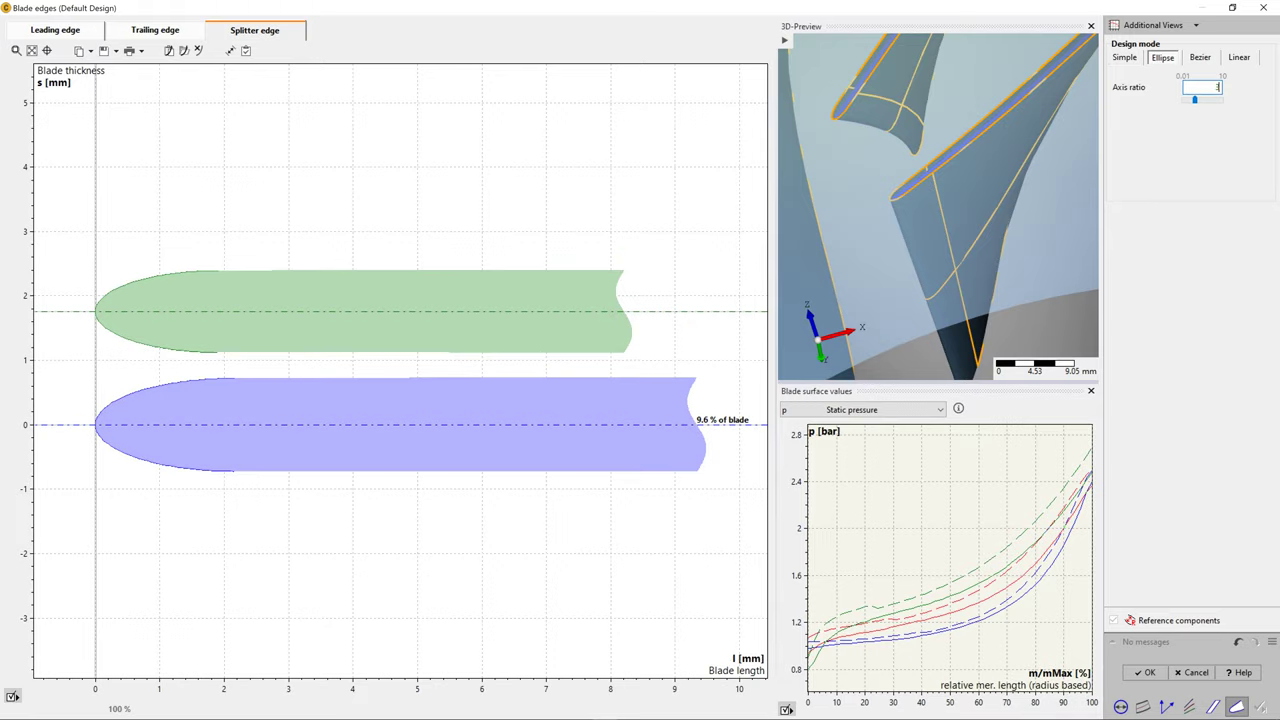
left_click(155, 30)
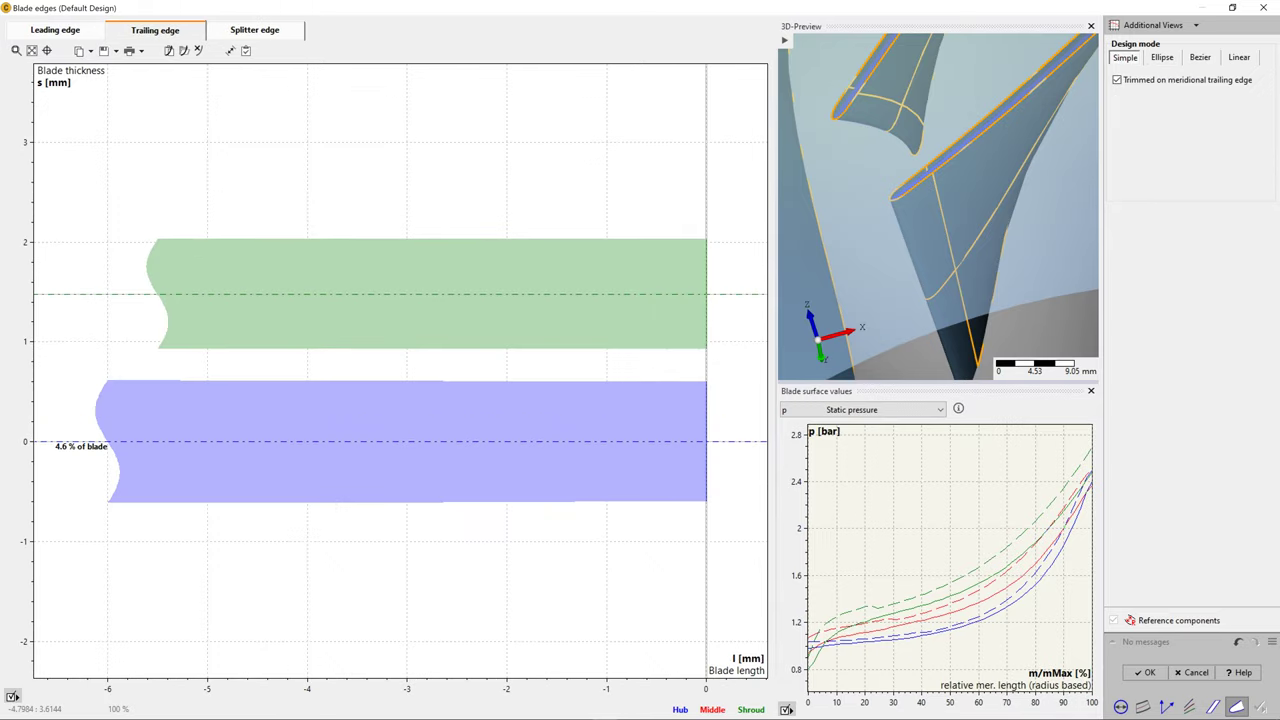
left_click(55, 30)
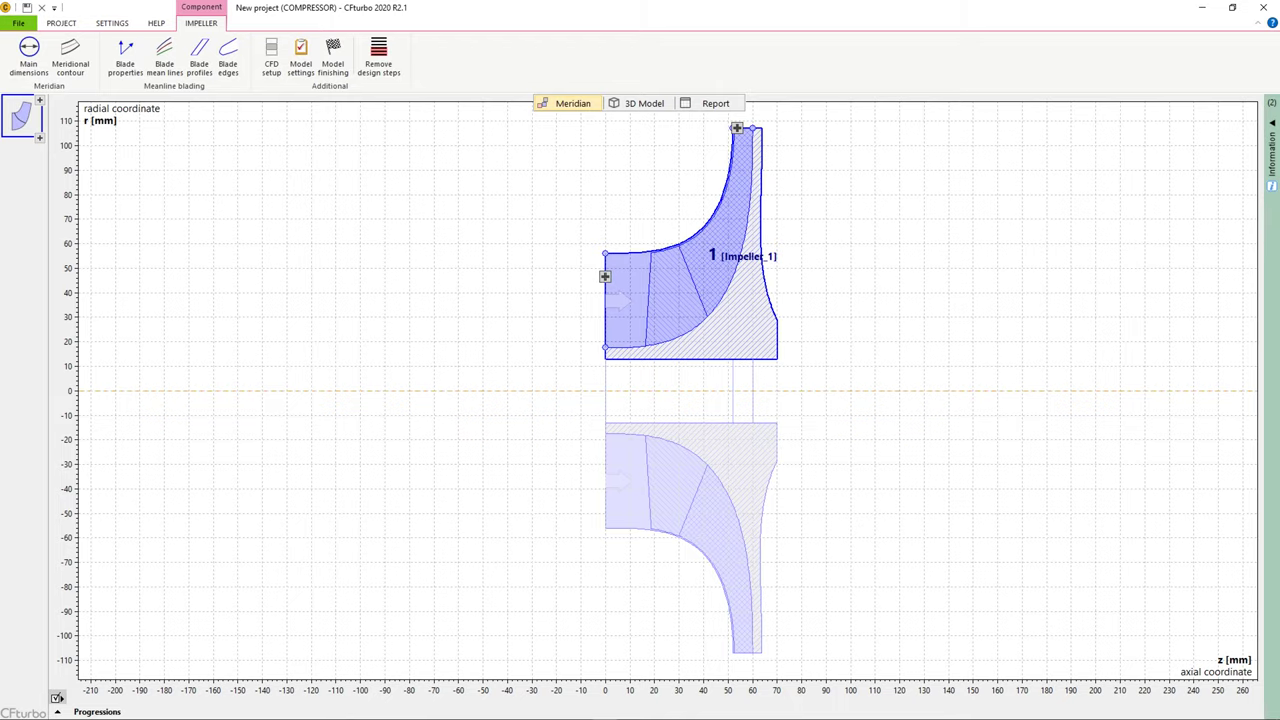
Show the 3D model of the finished impeller and examine it obliquely from the inlet side
scroll(858, 297, "up", 3)
mouse_move(858, 297)
middle_mouse_down()
mouse_move(831, 428)
mouse_move(859, 437)
middle_mouse_up()
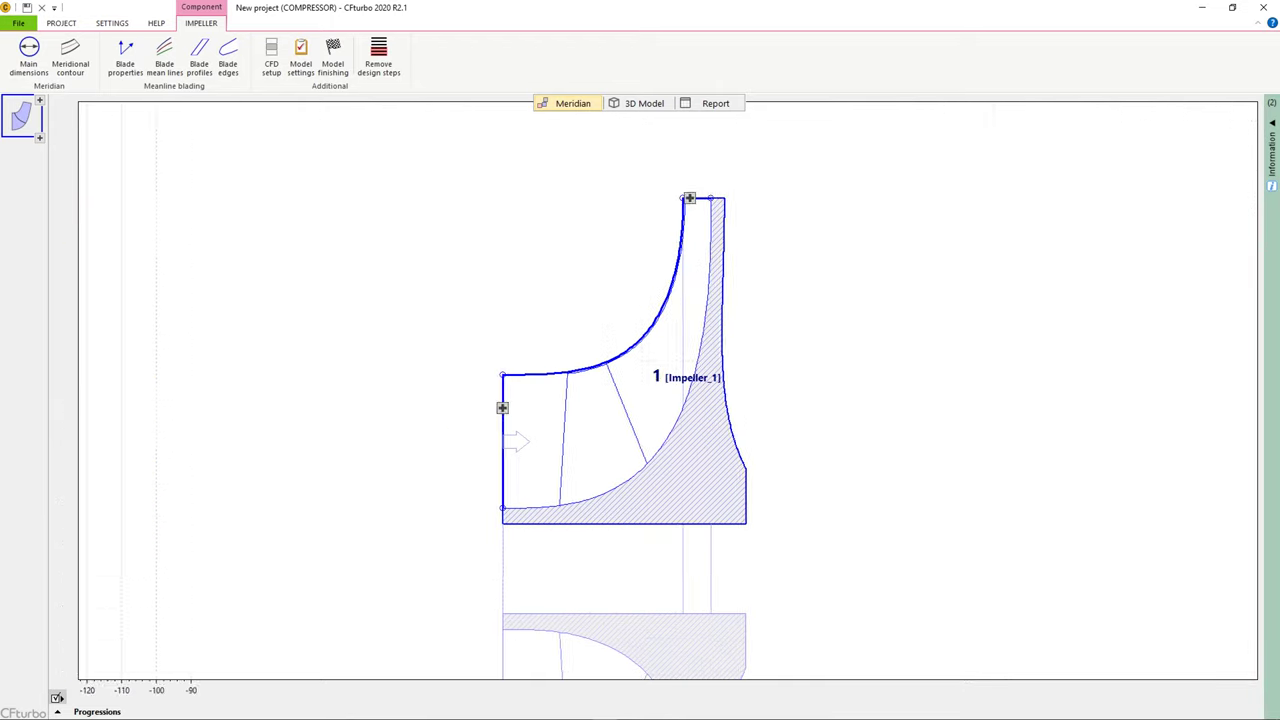
left_click(643, 104)
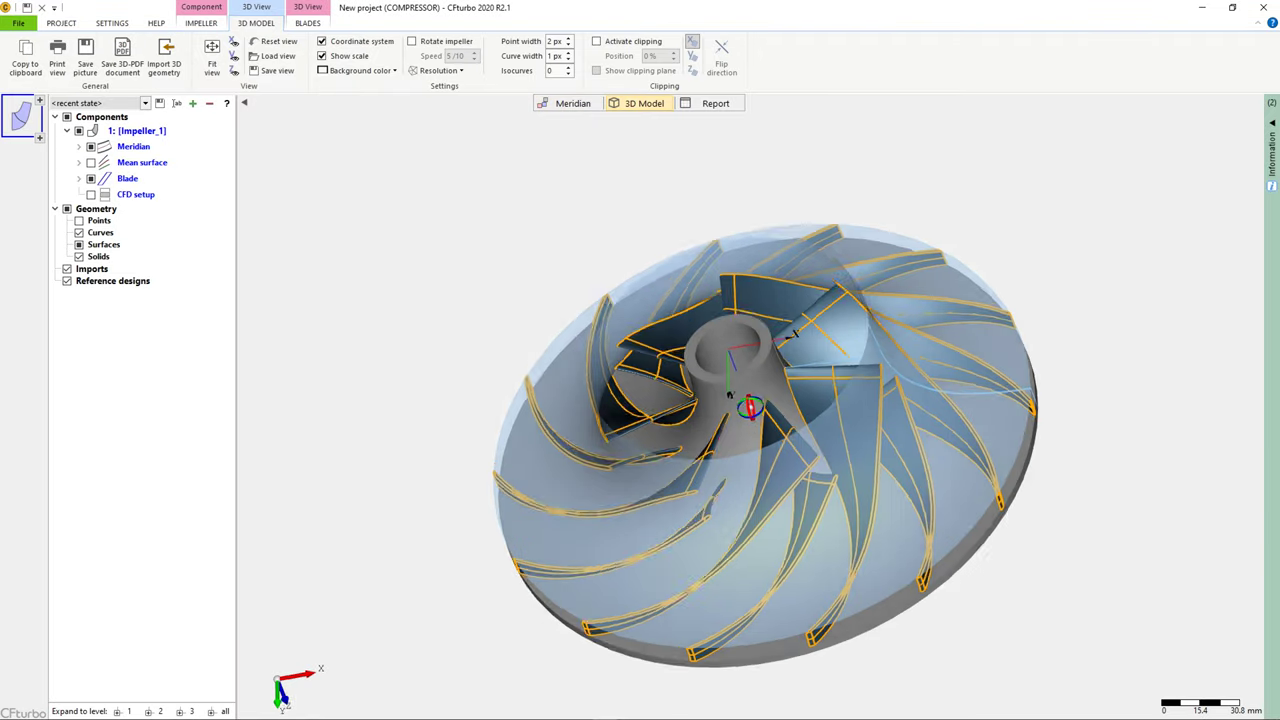
mouse_move(704, 291)
left_mouse_down()
mouse_move(935, 288)
mouse_move(704, 285)
mouse_move(706, 260)
mouse_move(748, 226)
left_mouse_up()
middle_click_drag(748, 226, 703, 199)
scroll(703, 199, "down", 1)
left_click(728, 342)
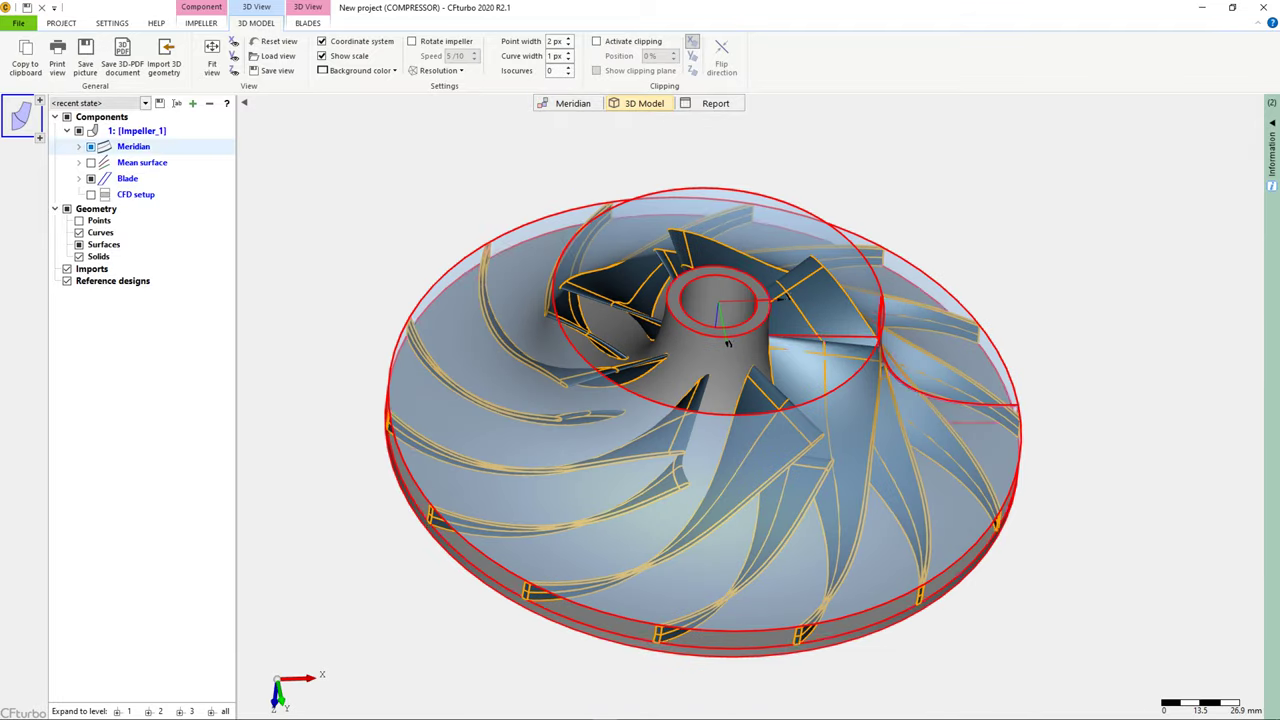
Give the whole impeller a very light theme color and the Silver material, and inspect its appearance
right_click(180, 131)
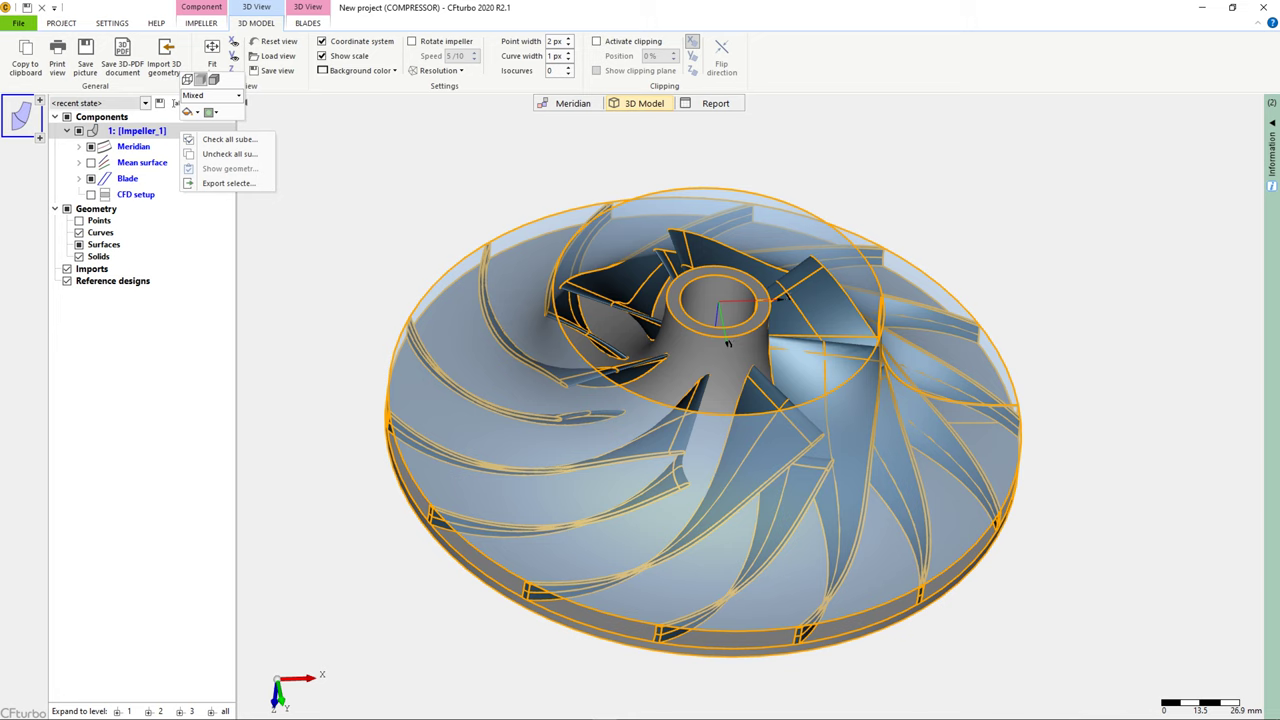
left_click(190, 112)
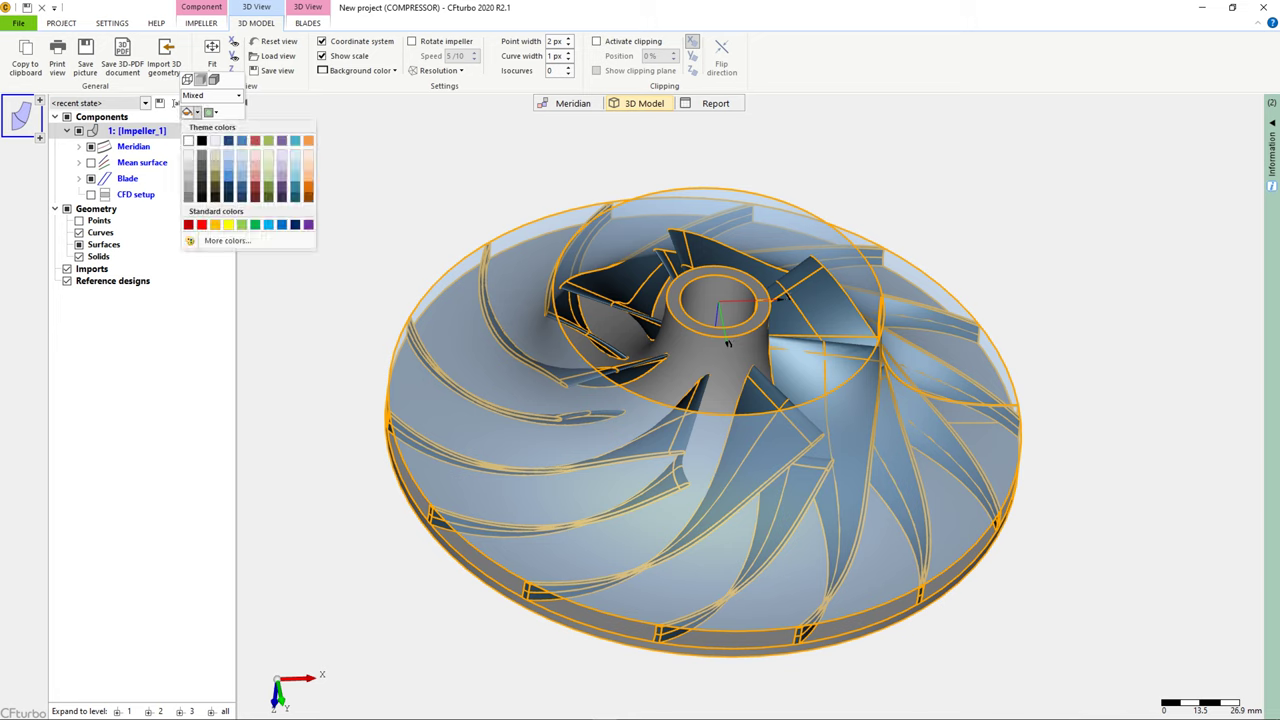
left_click(216, 141)
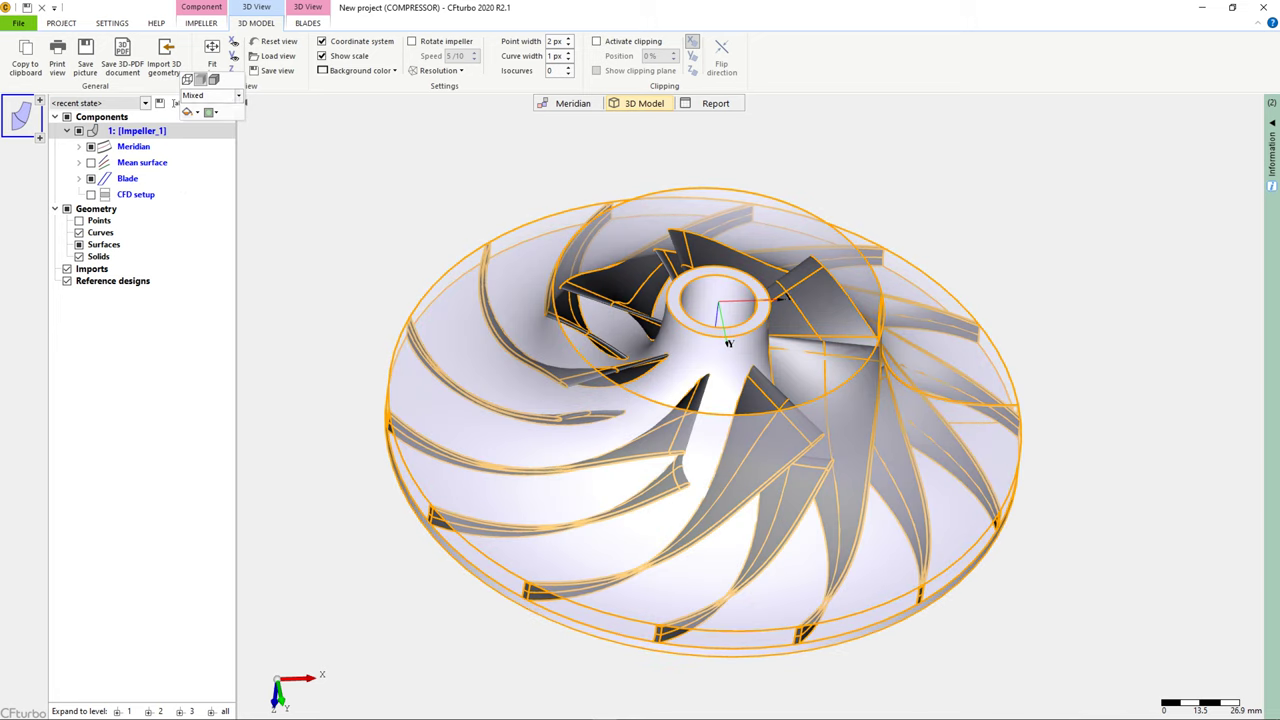
left_click(238, 95)
left_click(193, 190)
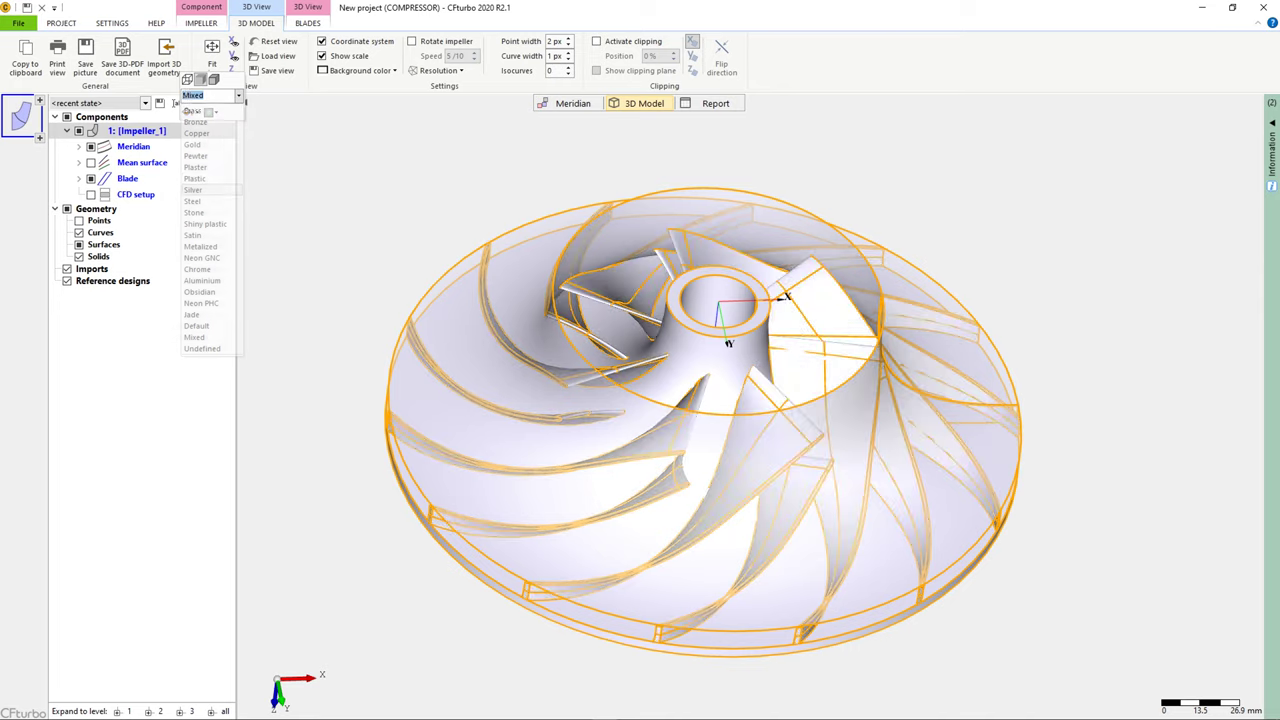
left_click_drag(709, 377, 709, 375)
scroll(709, 375, "up", 1)
mouse_move(709, 375)
middle_mouse_down()
mouse_move(750, 406)
mouse_move(711, 374)
middle_mouse_up()
left_click_drag(711, 374, 712, 366)
left_click(709, 368)
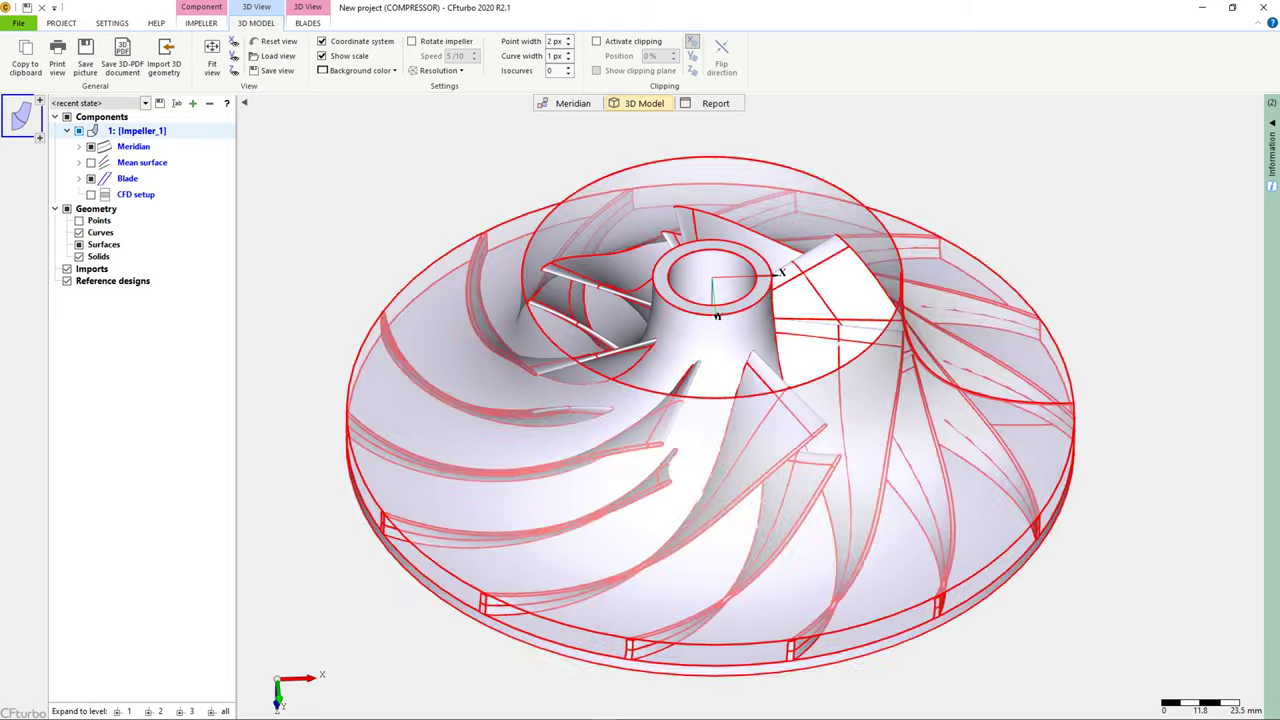
Add a new stator downstream of the impeller and set its type to Radial diffuser
left_click(39, 137)
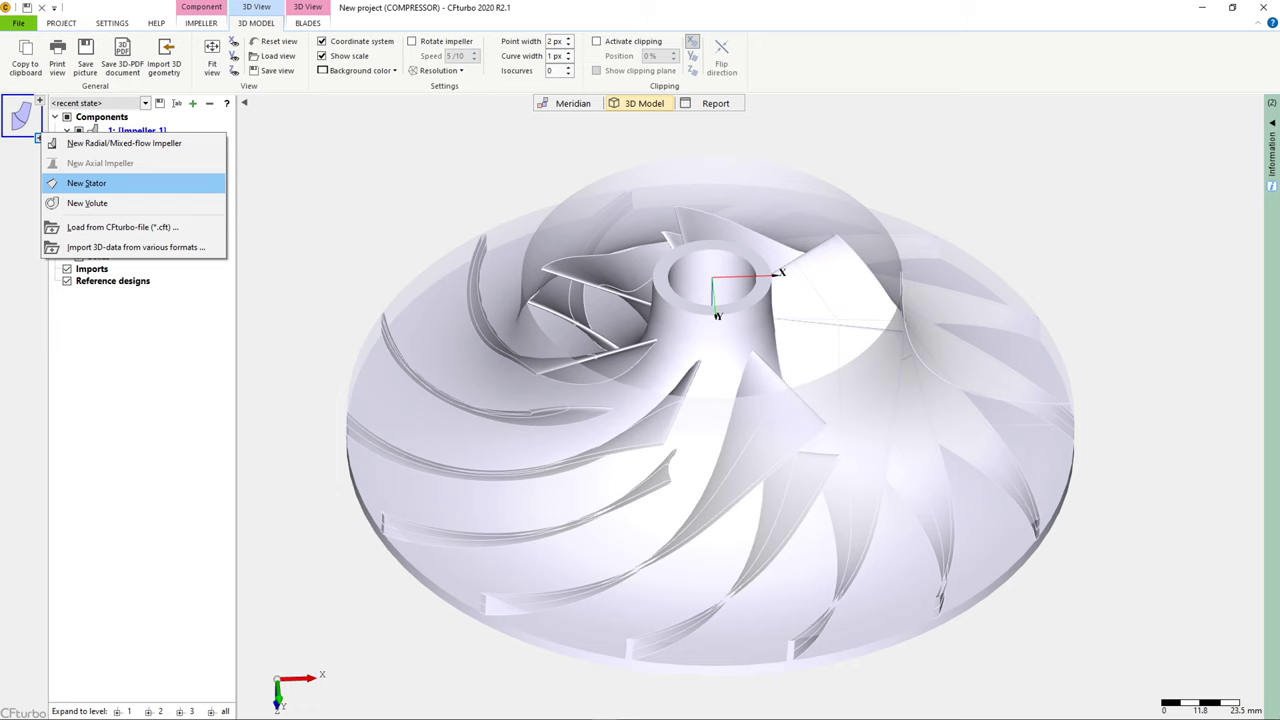
left_click(86, 183)
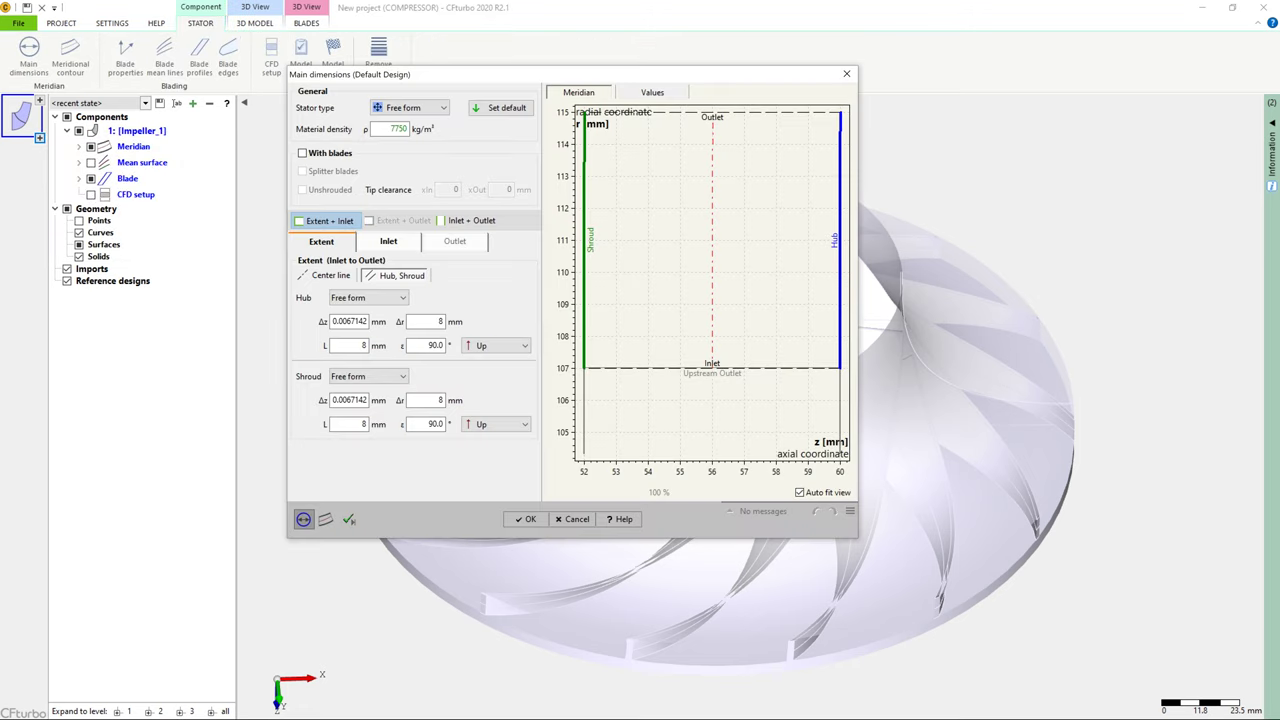
left_click(410, 107)
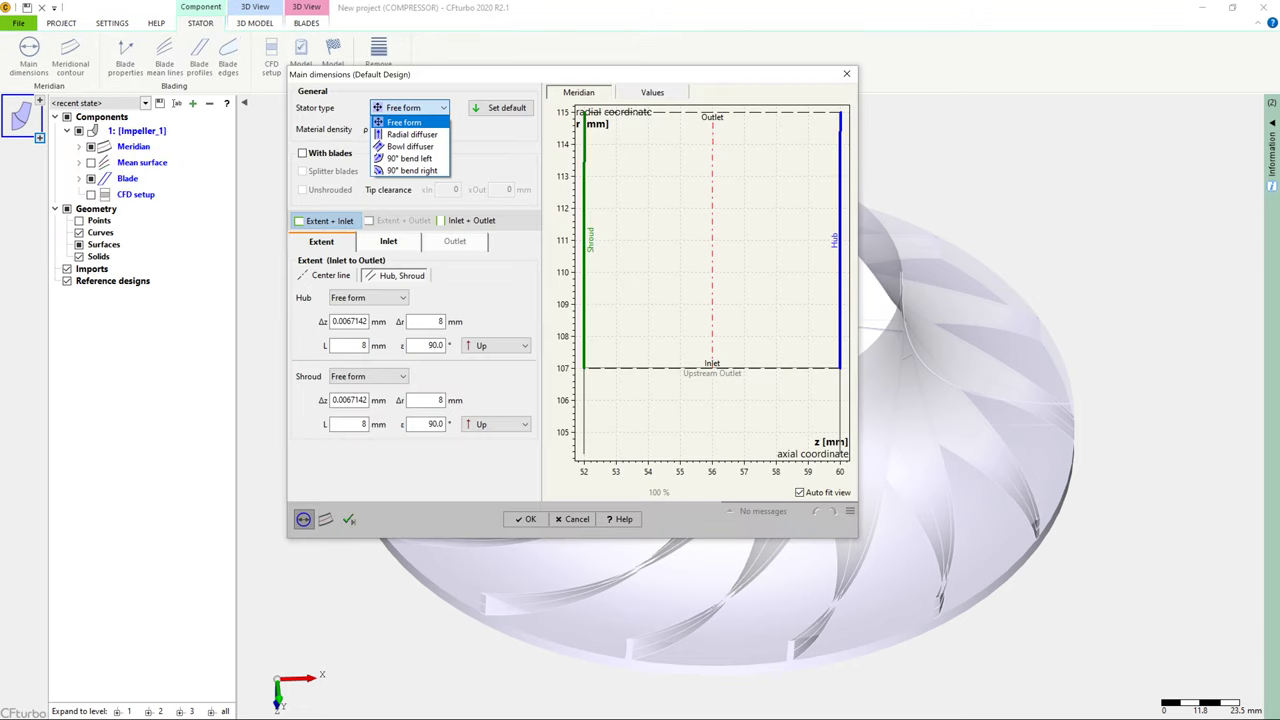
left_click(412, 135)
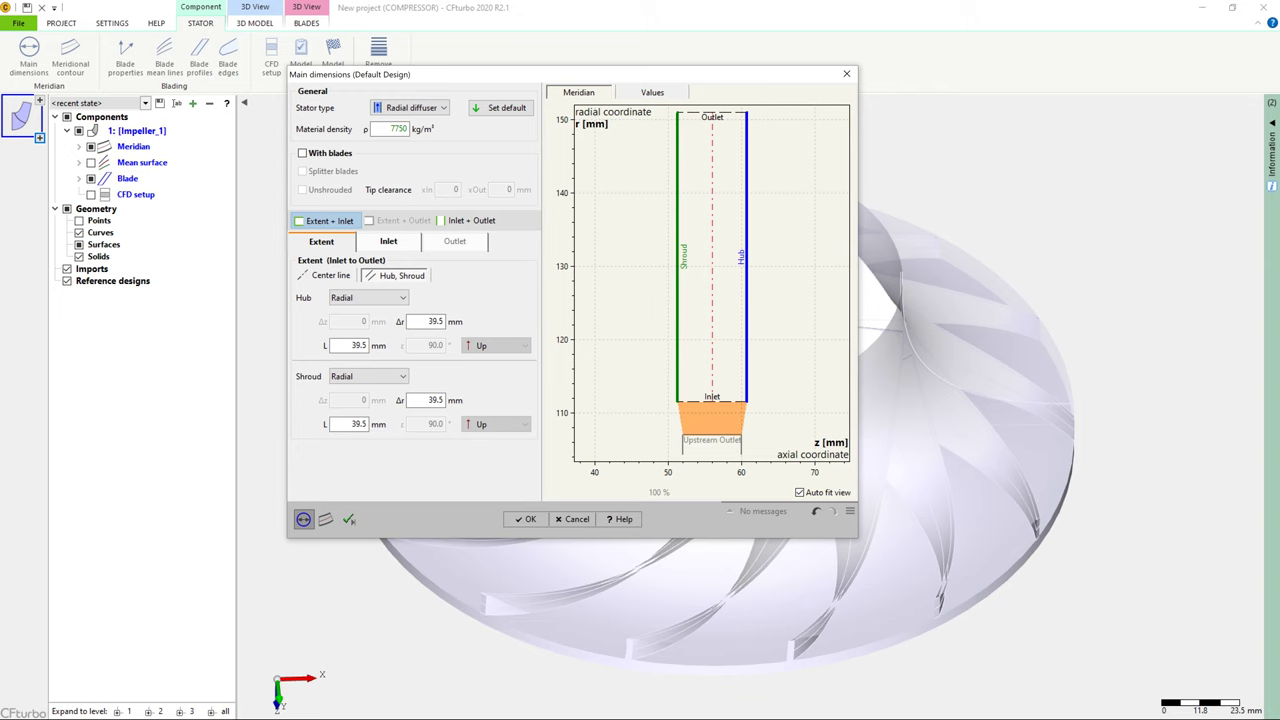
Define the stator by Inlet + Outlet and set the inlet width ratio to 100 % and diameter ratio to 102 %
left_click(388, 242)
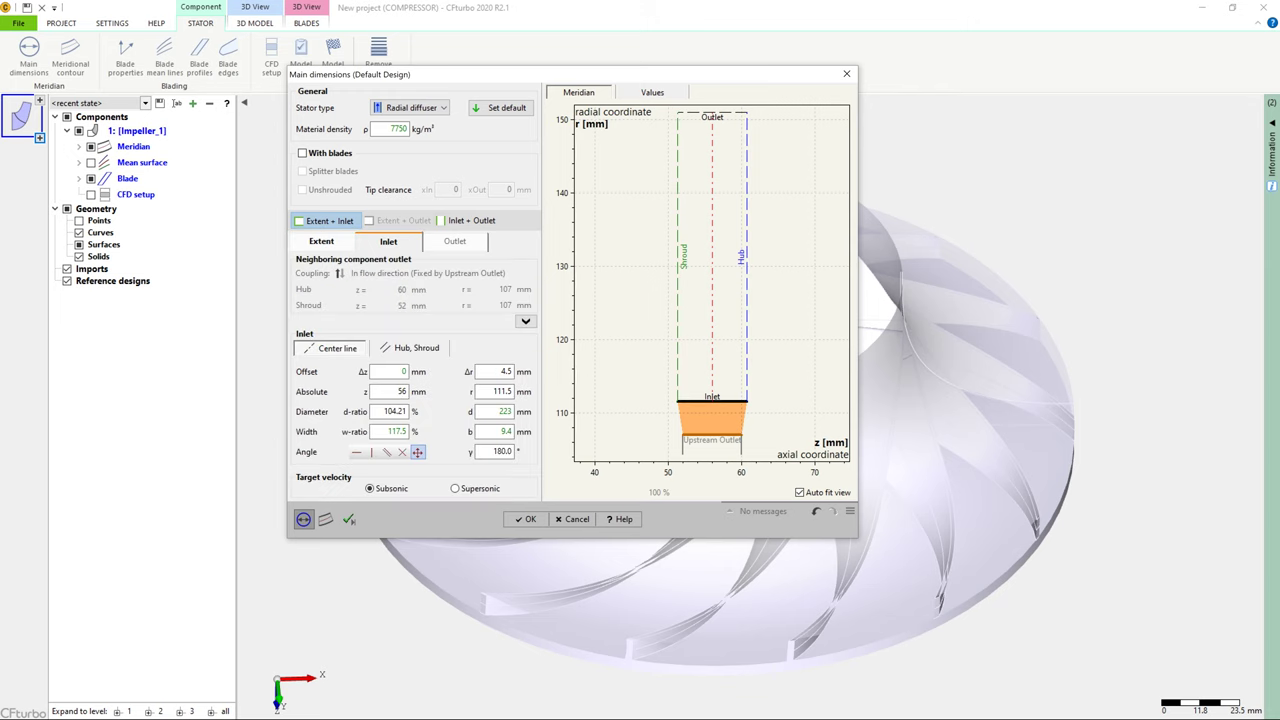
left_click(470, 220)
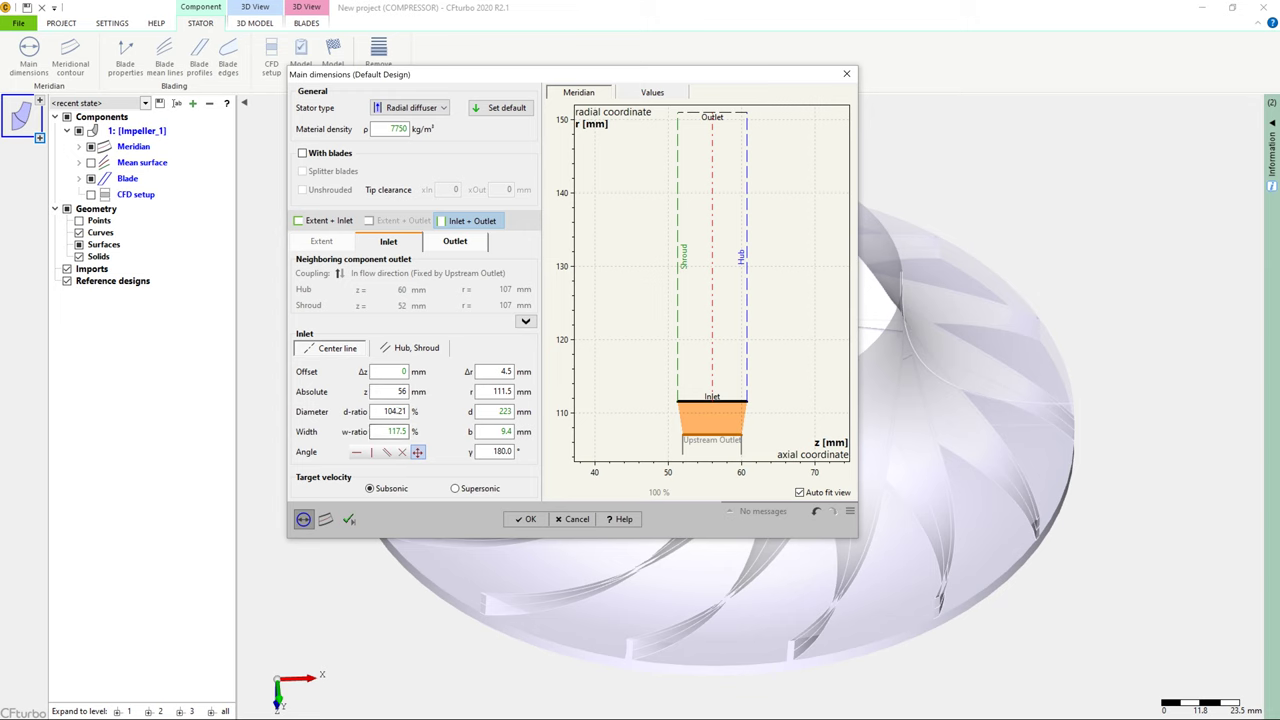
double_click(397, 431)
type("100")
left_click(393, 411)
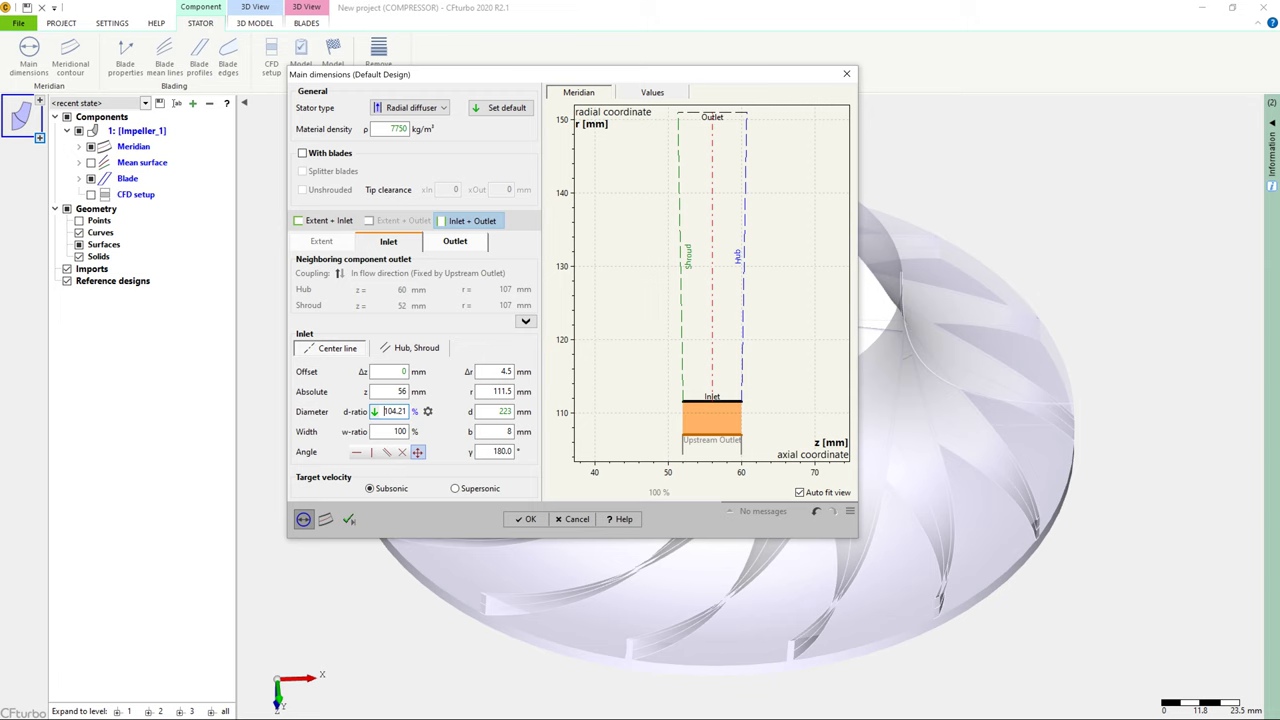
left_click_drag(393, 411, 409, 411)
type("102")
left_click(395, 431)
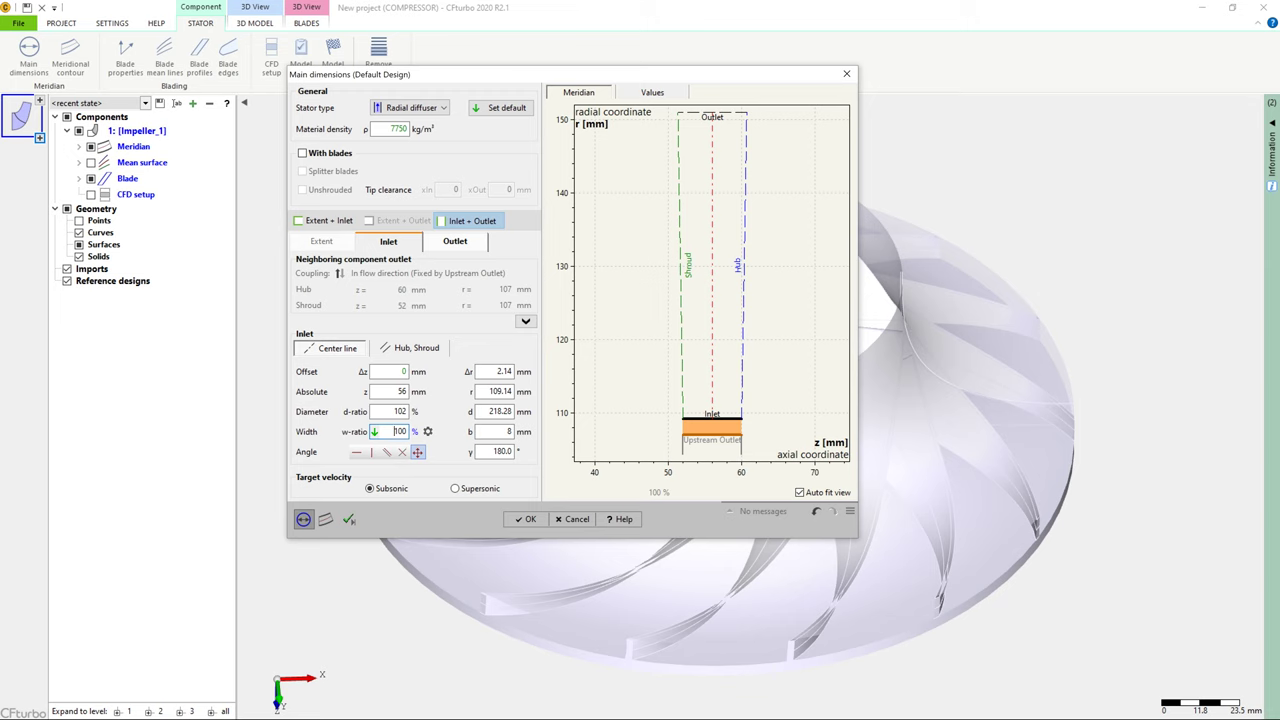
Set the stator outlet's absolute axial positions to z = 60 mm at the hub and 52 mm at the shroud
left_click(455, 242)
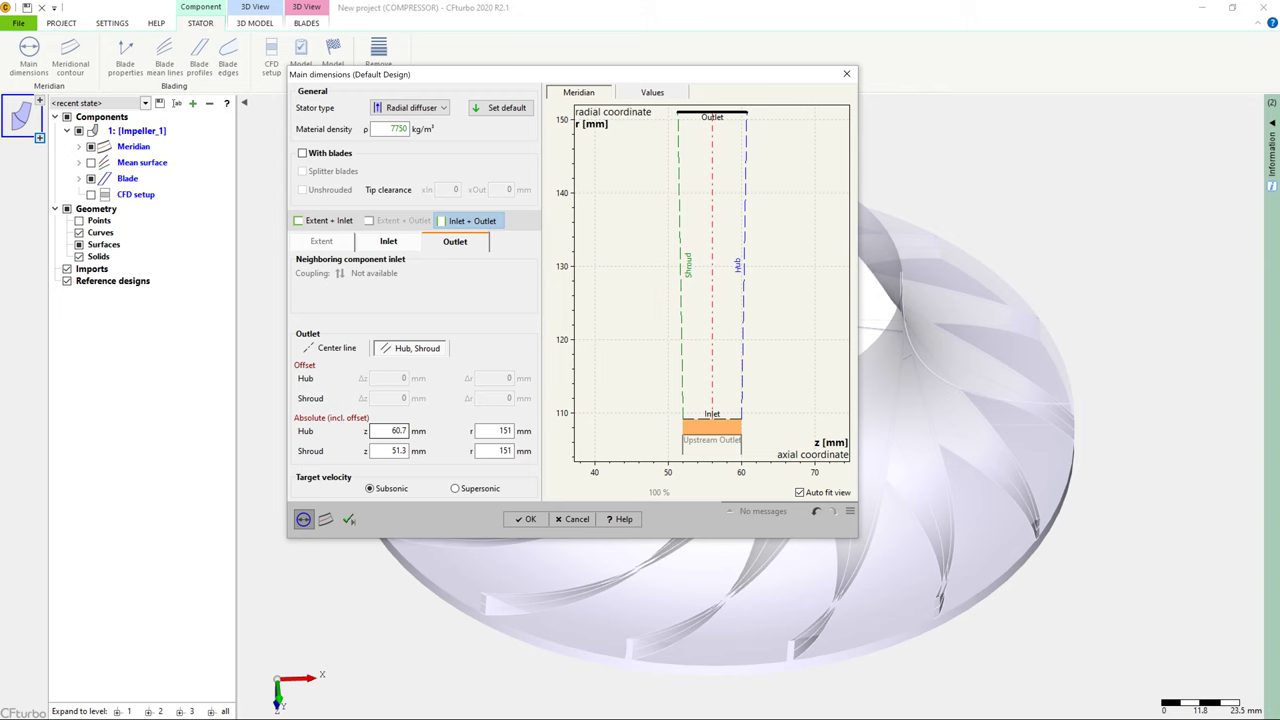
left_click(406, 431)
key("BackSpace")
left_click(403, 450)
key("BackSpace")
key("BackSpace")
key("BackSpace")
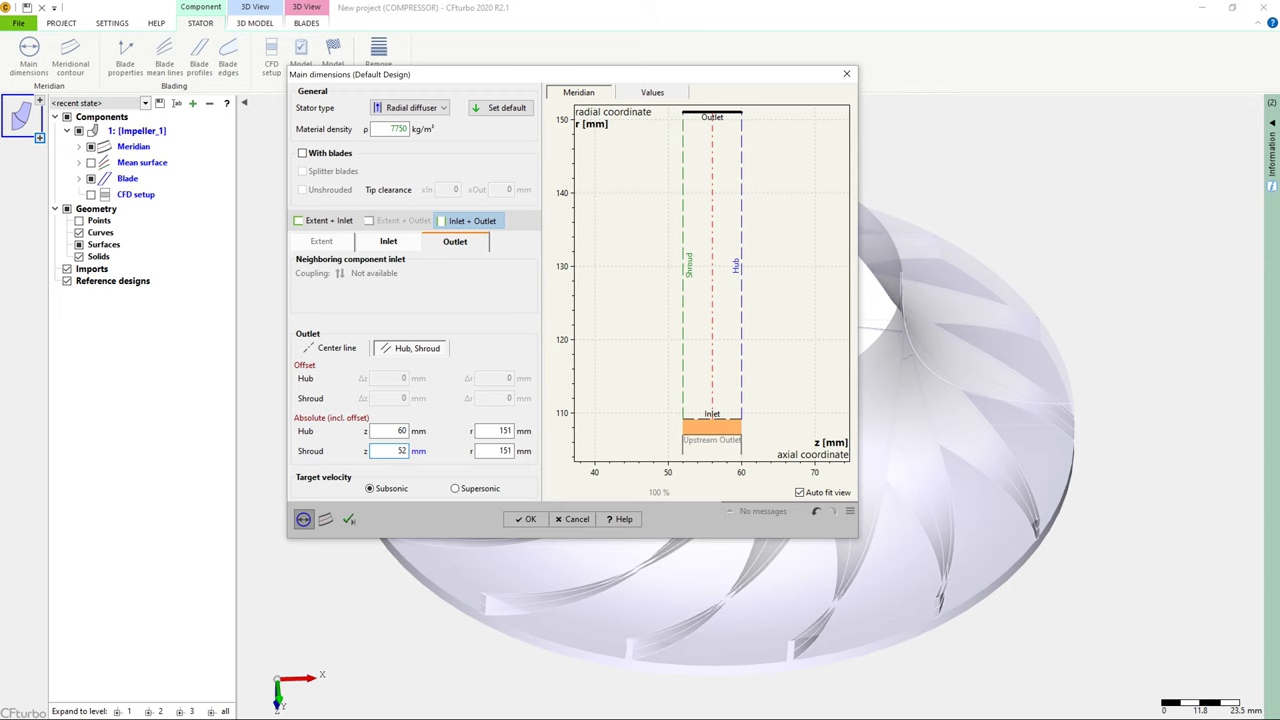
Set the stator outlet radius to 140 mm at hub and shroud and complete the remaining stator design automatically
left_click_drag(513, 431, 503, 431)
type("140")
left_click(505, 450)
double_click(505, 450)
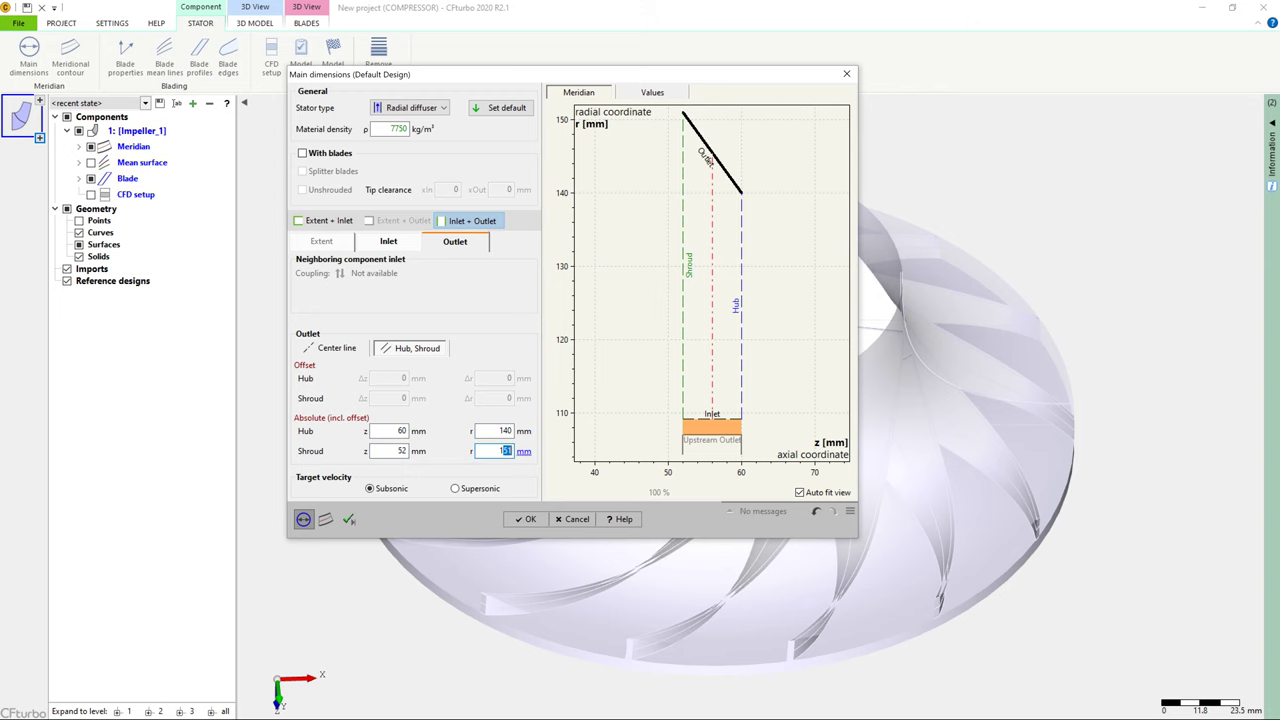
type("140")
left_click(500, 430)
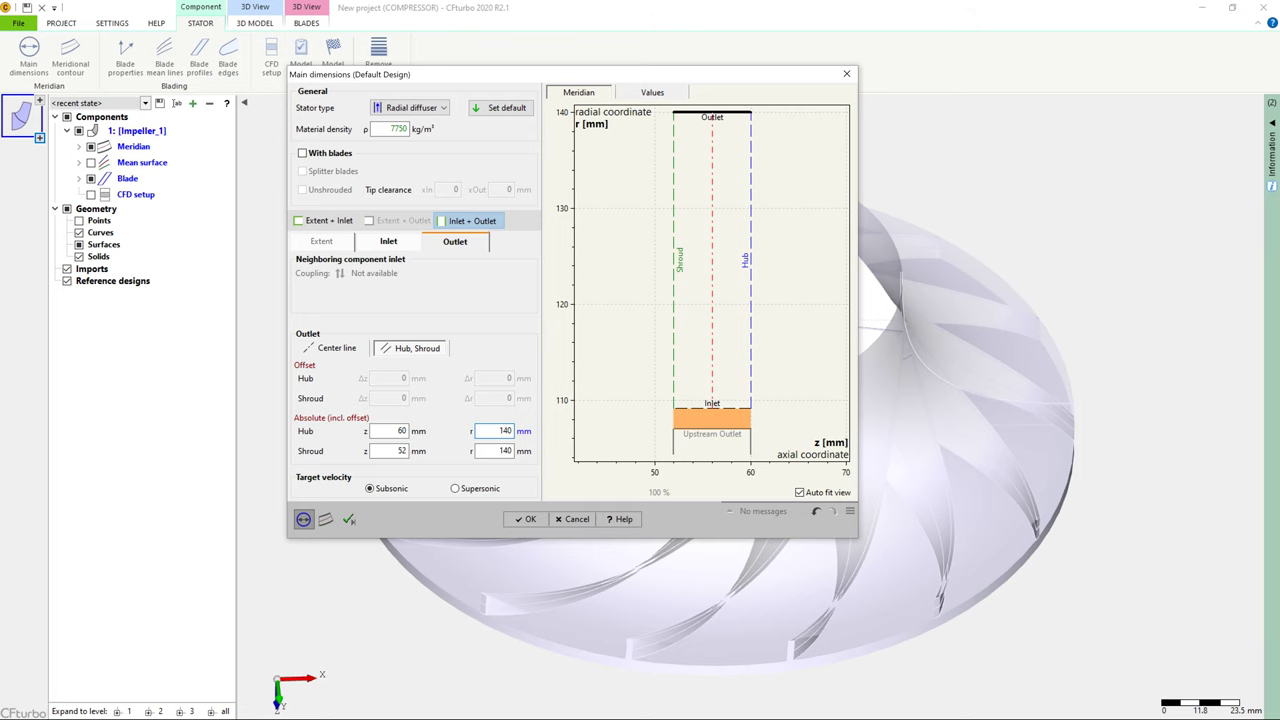
left_click(349, 519)
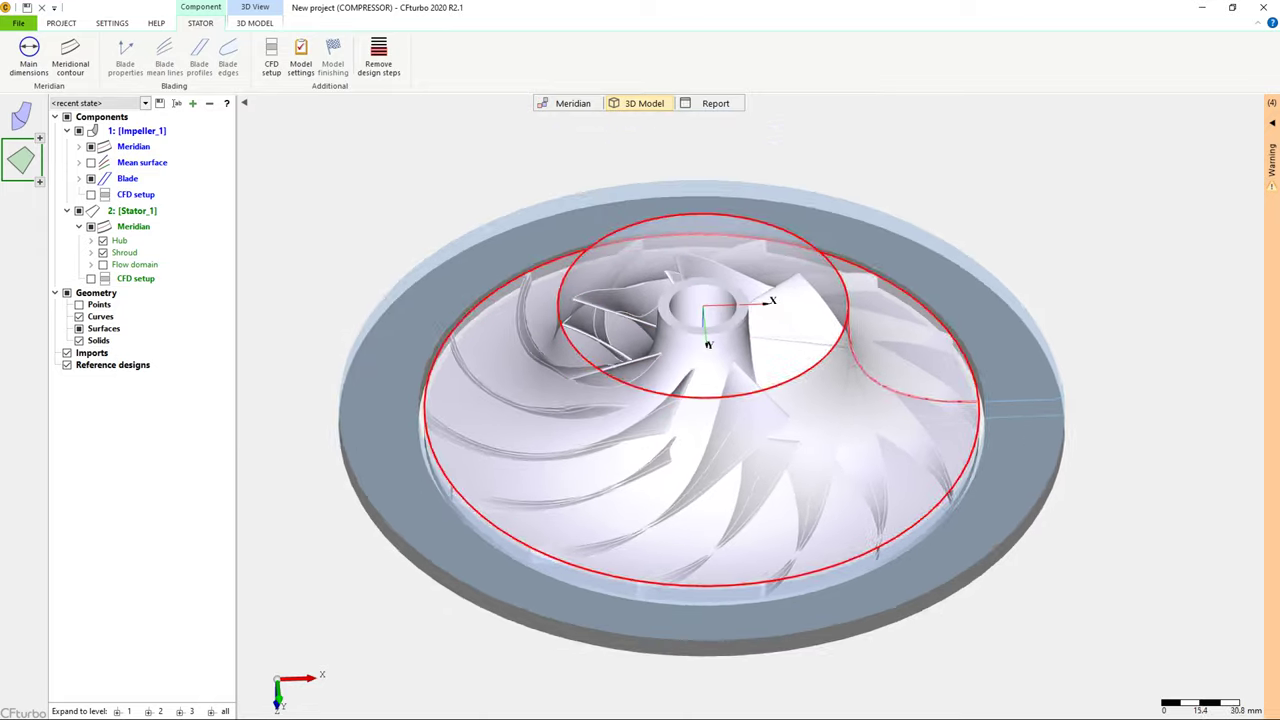
Examine the impeller and the surrounding radial diffuser in the 3D model from several angles
scroll(848, 250, "down", 1)
left_click_drag(848, 245, 750, 322)
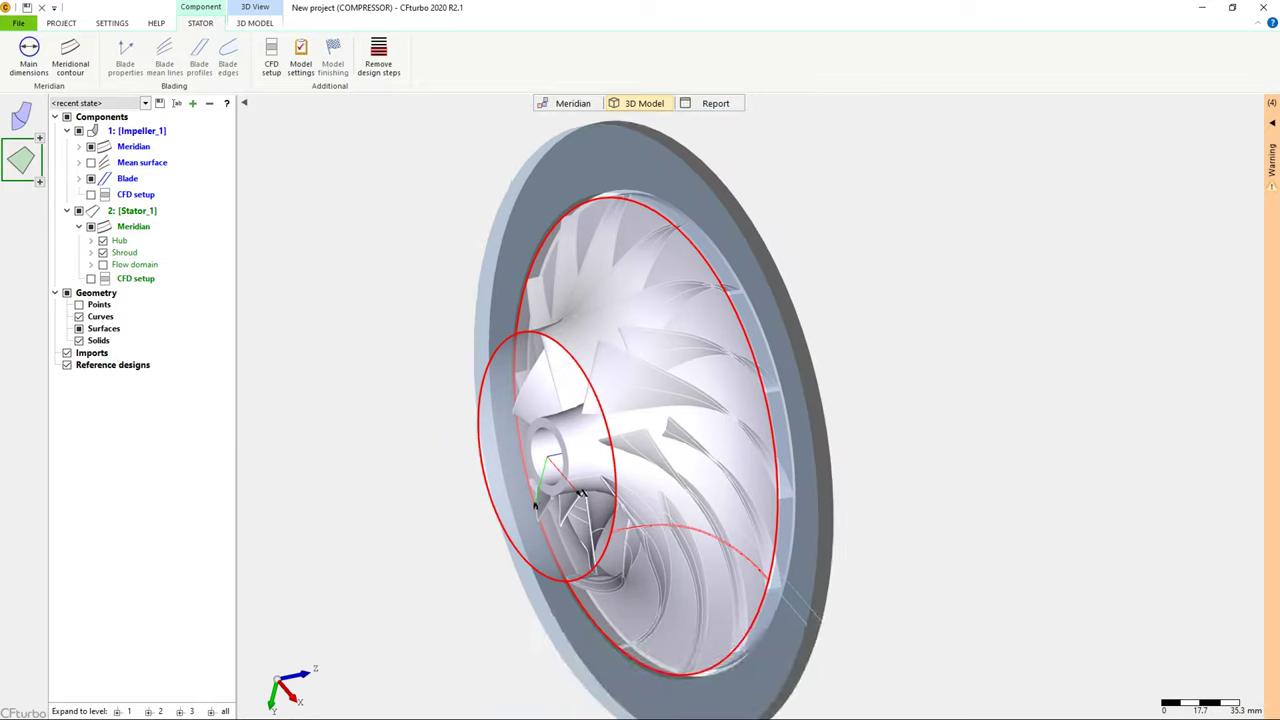
middle_click_drag(756, 316, 729, 411)
mouse_move(729, 411)
left_mouse_down()
mouse_move(602, 411)
mouse_move(734, 414)
left_mouse_up()
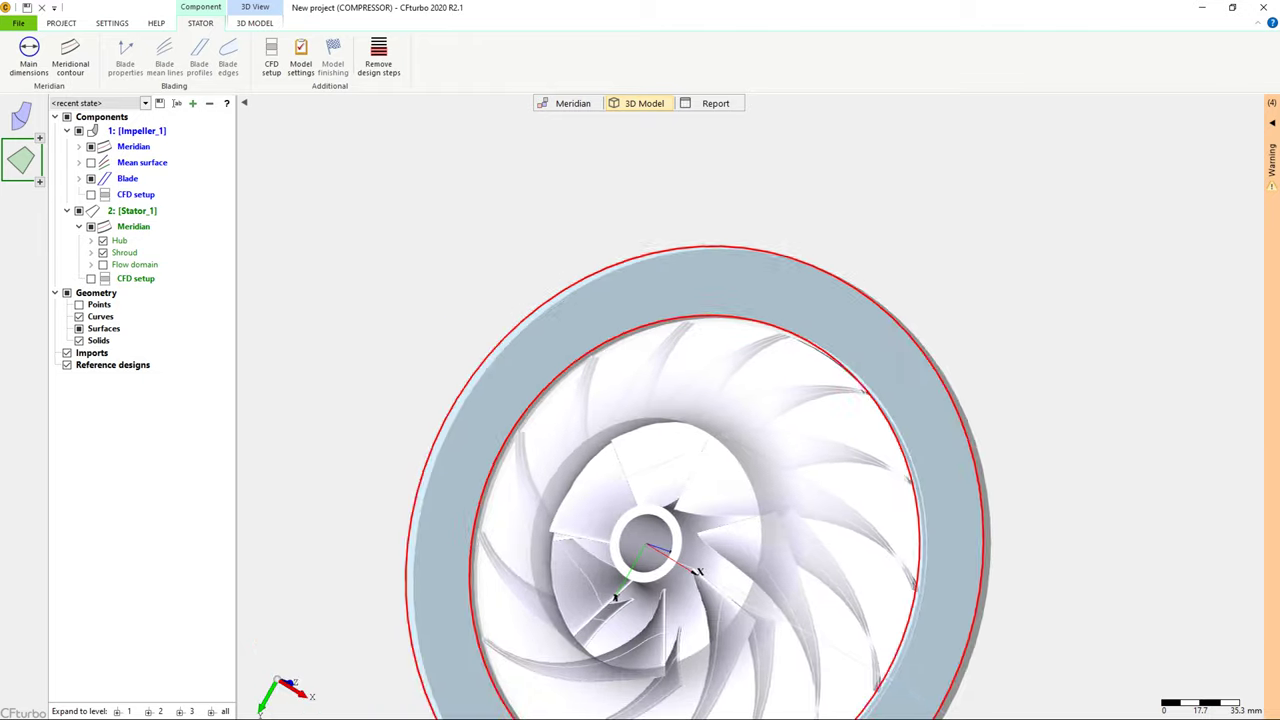
scroll(926, 385, "up", 3)
middle_click_drag(926, 385, 1040, 391)
left_click_drag(1040, 391, 1087, 399)
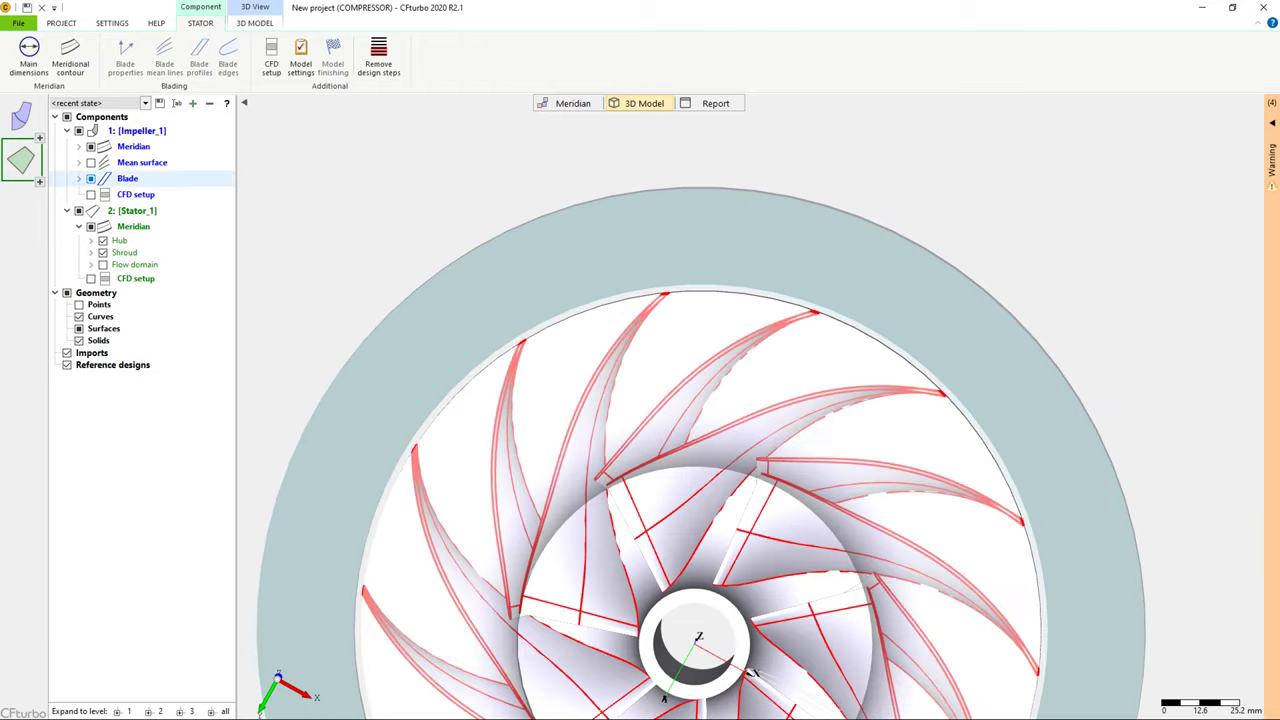
Add a new volute downstream of the stator and review its inlet details and design point values
left_click(40, 182)
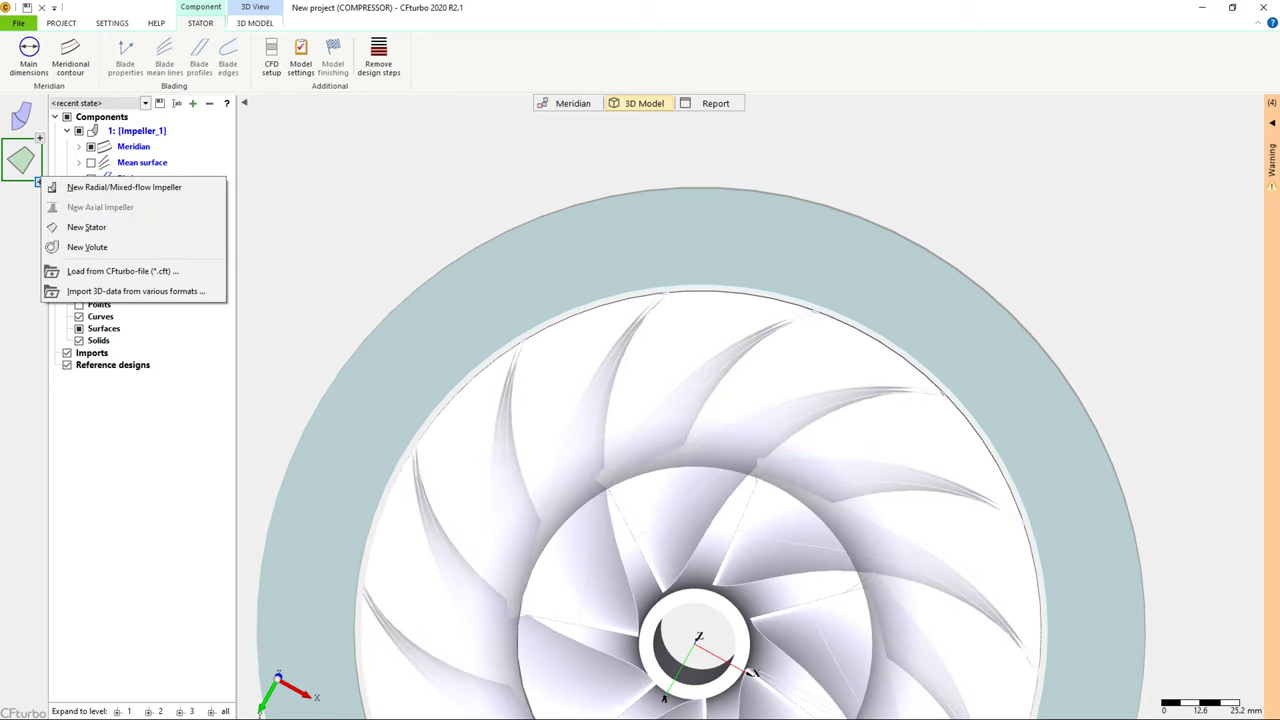
left_click(87, 247)
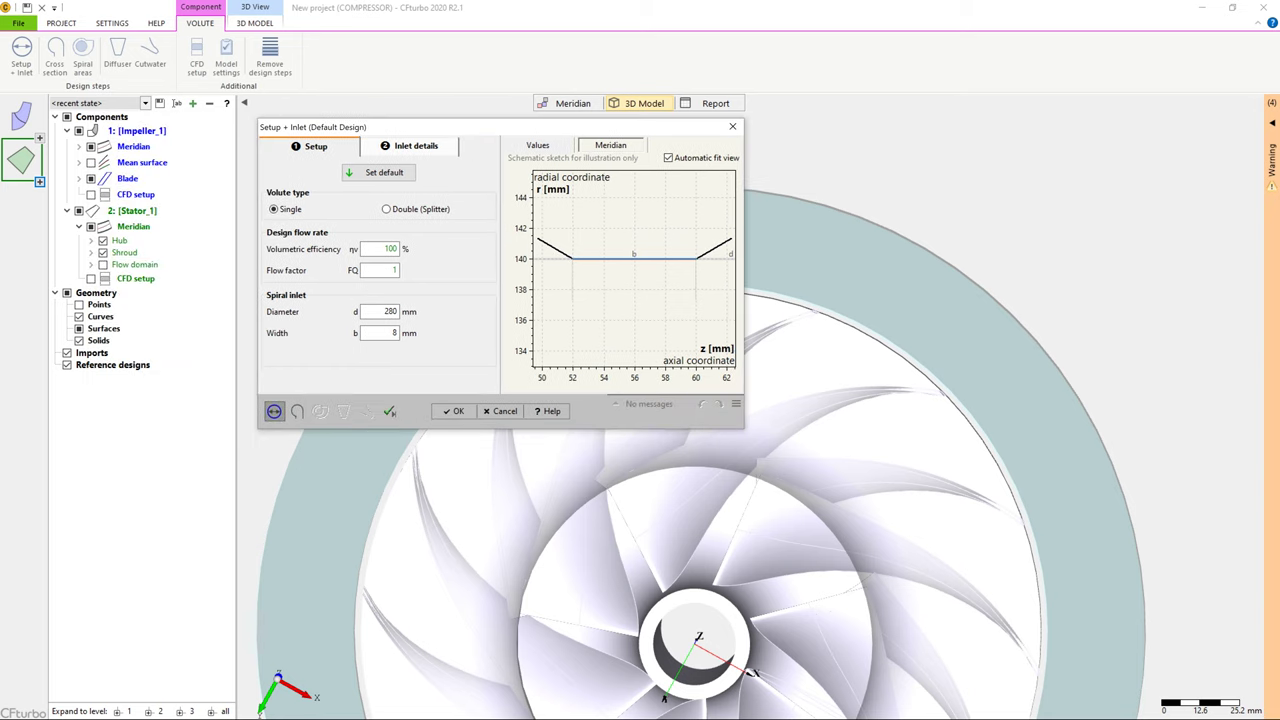
left_click(410, 147)
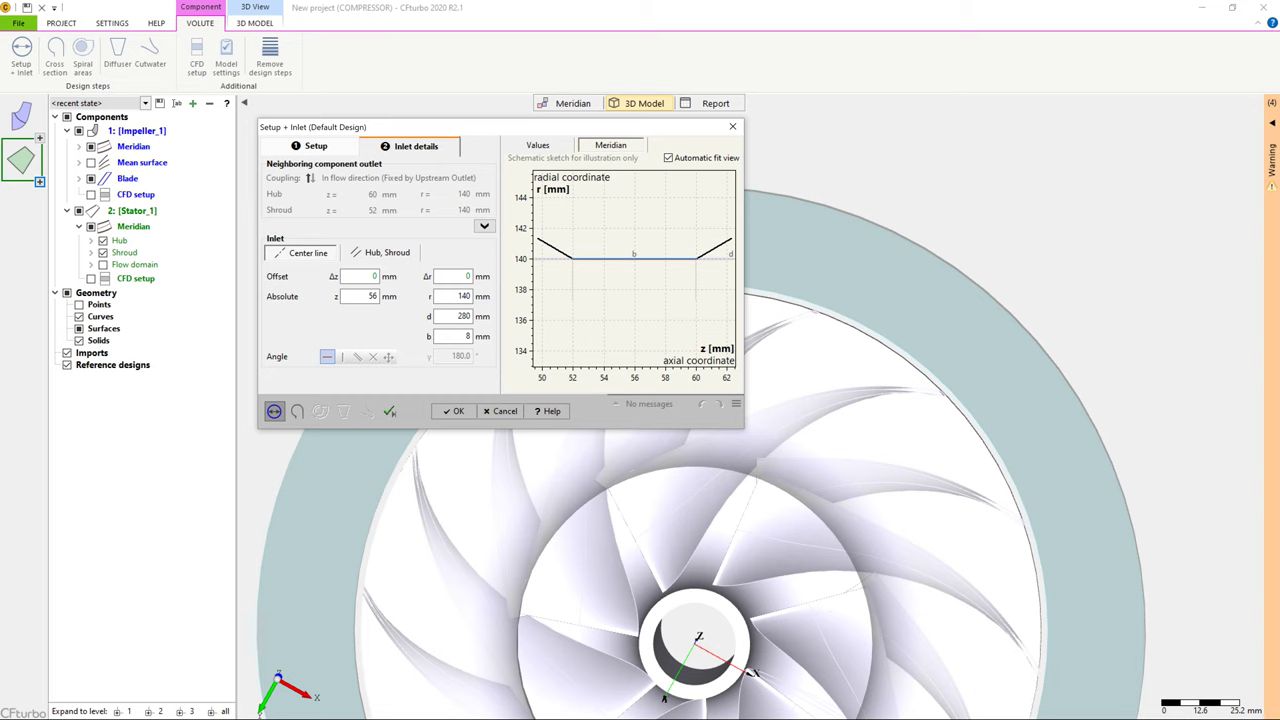
left_click(538, 146)
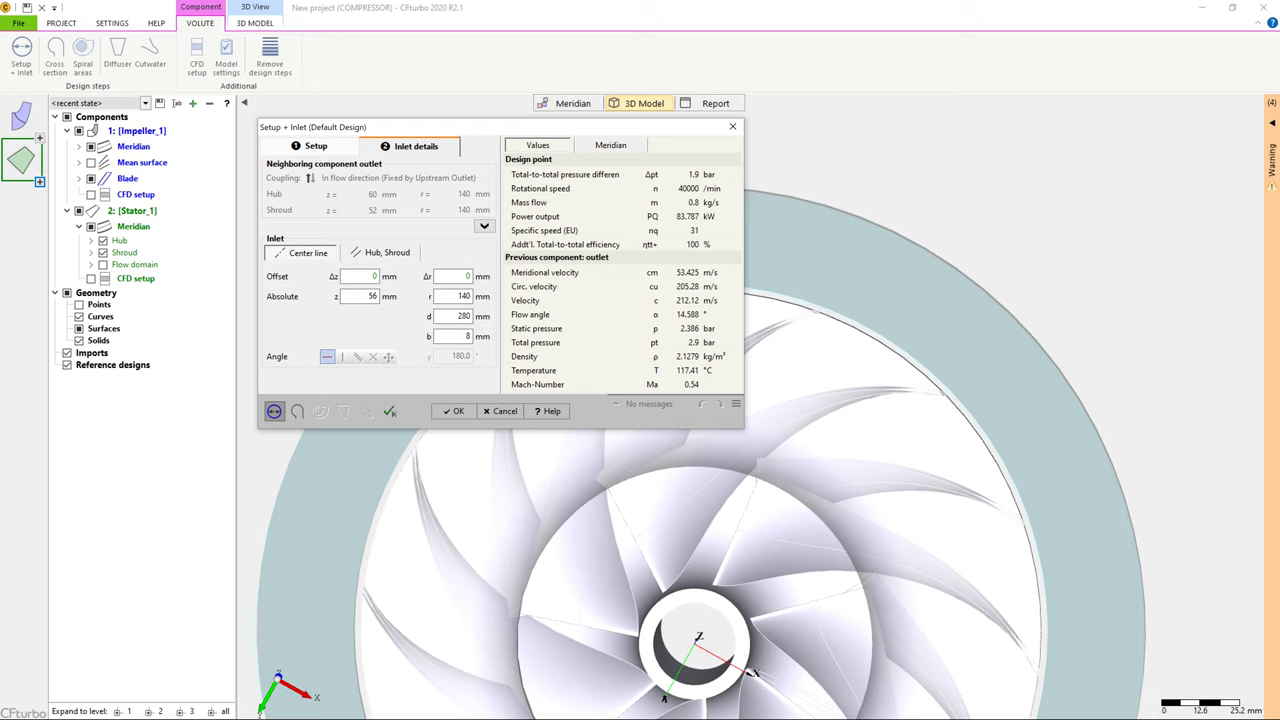
Set the volute's cross section shape to Round asym. and make it strictly external
left_click(297, 411)
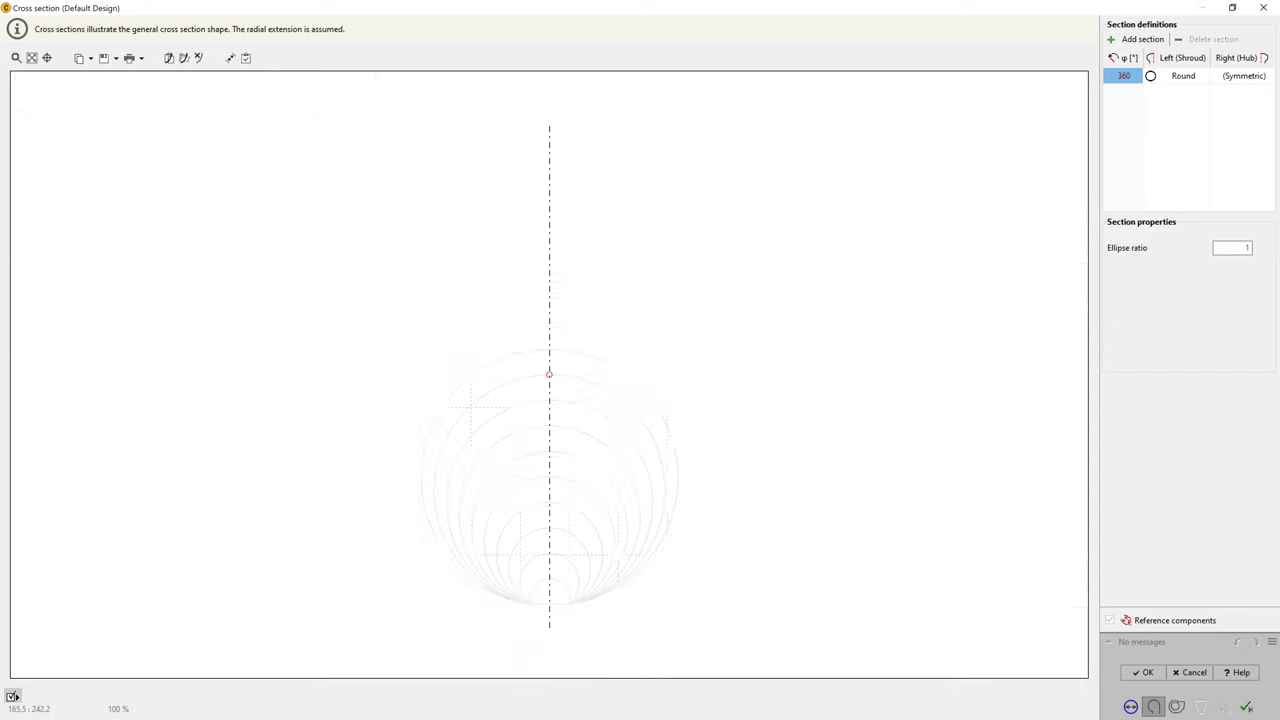
left_click(1182, 76)
left_click(1182, 76)
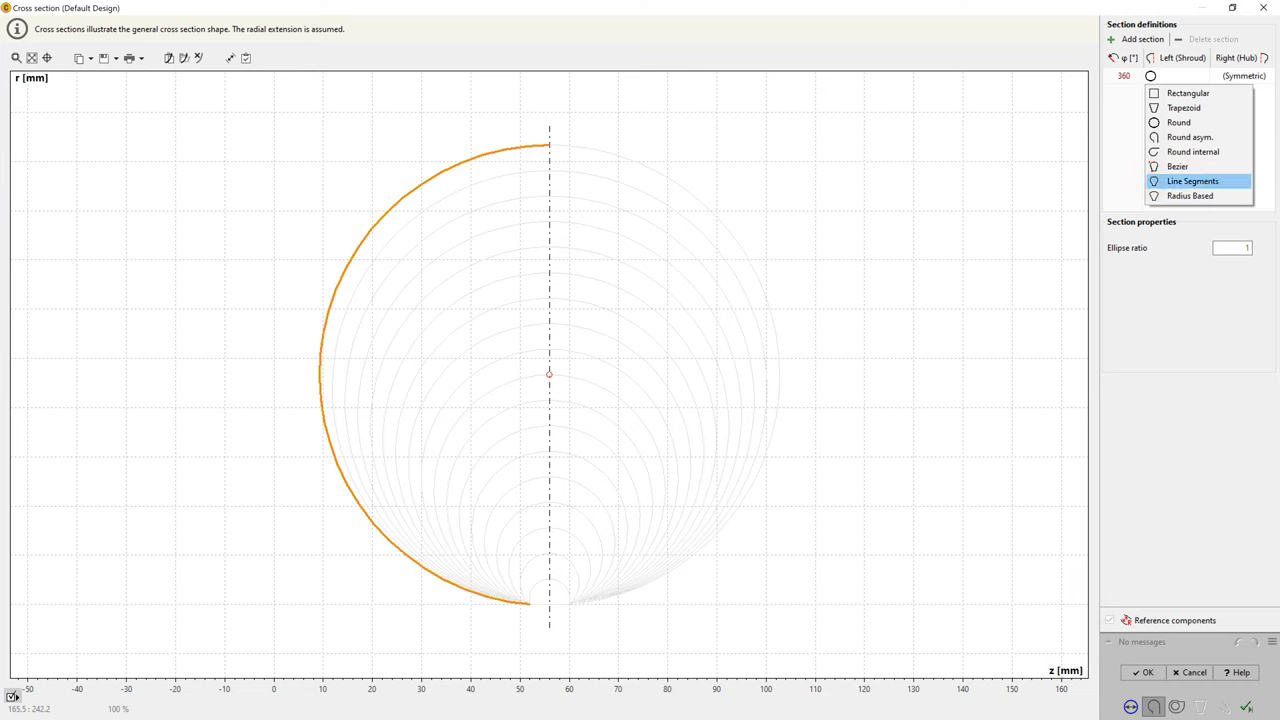
key("Down")
key("Up")
key("Up")
key("Up")
key("Up")
key("Up")
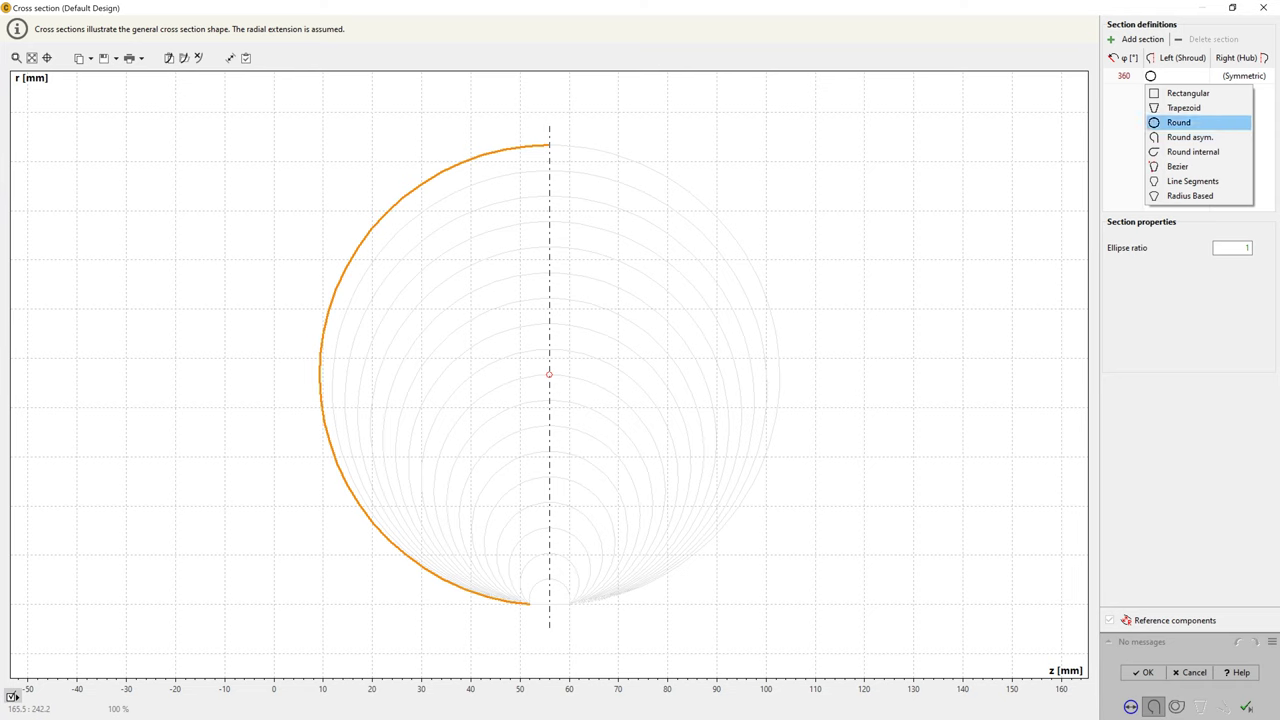
key("Down")
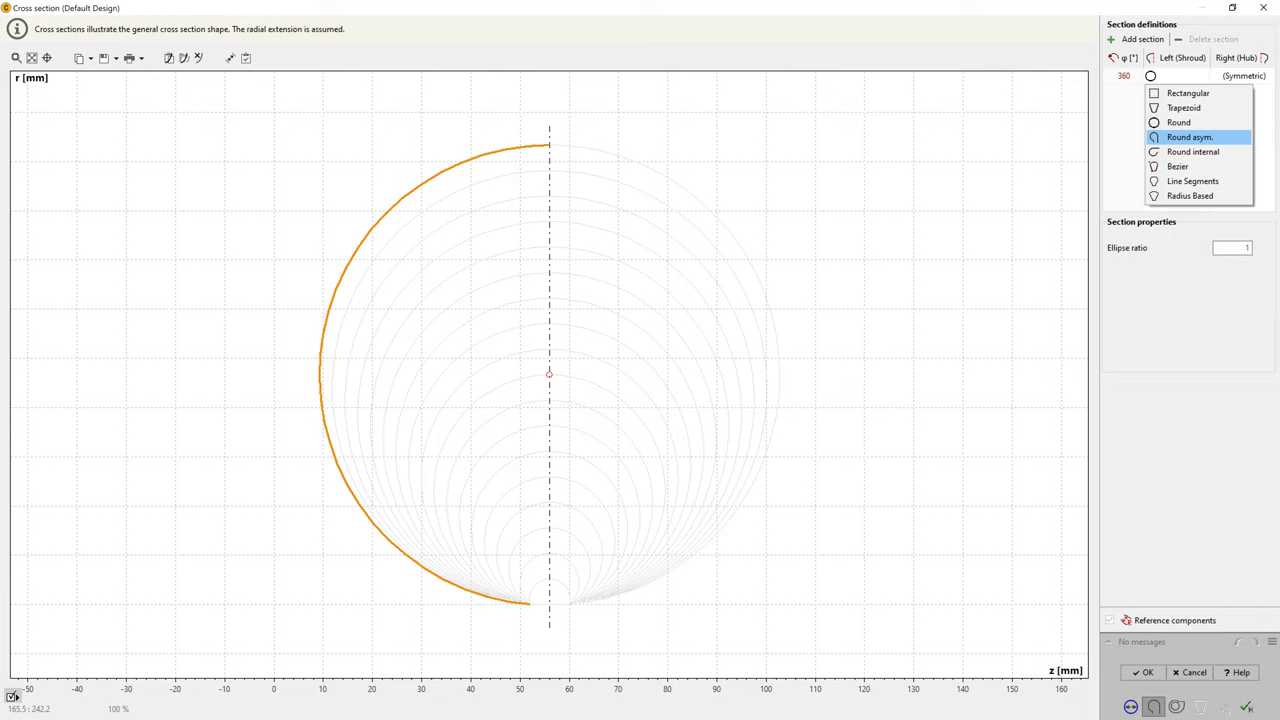
key("Return")
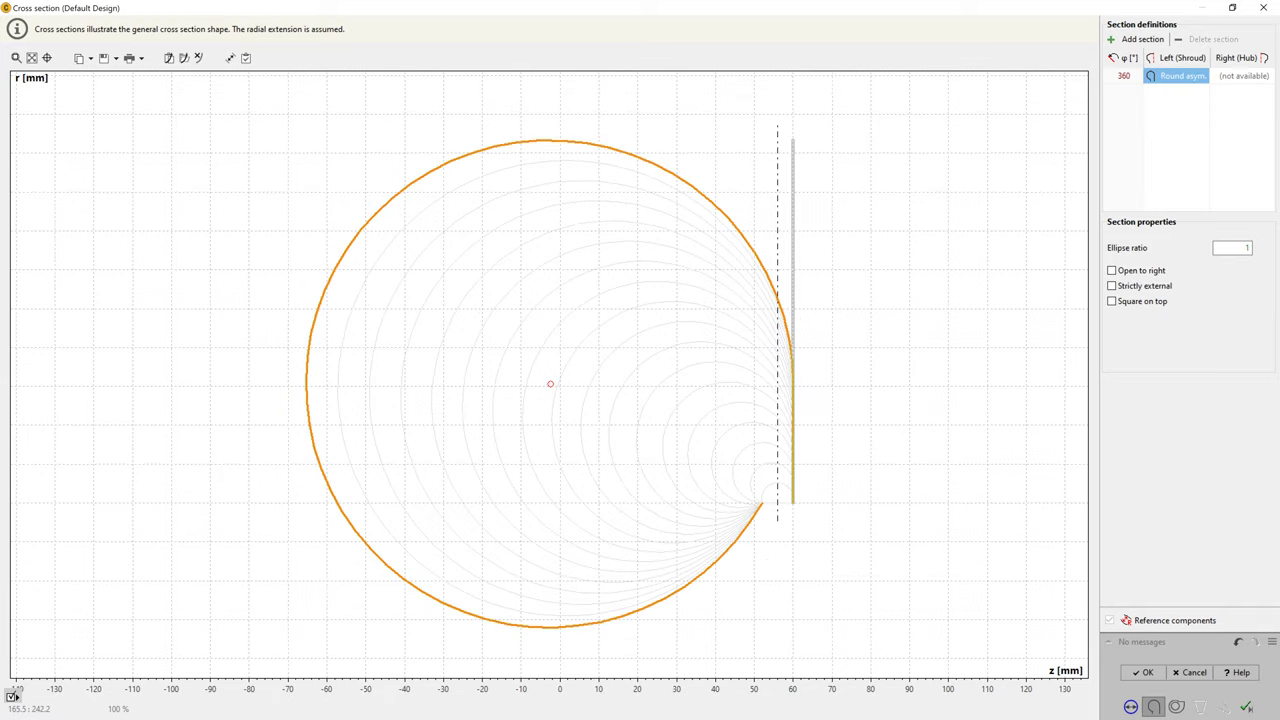
left_click(1112, 286)
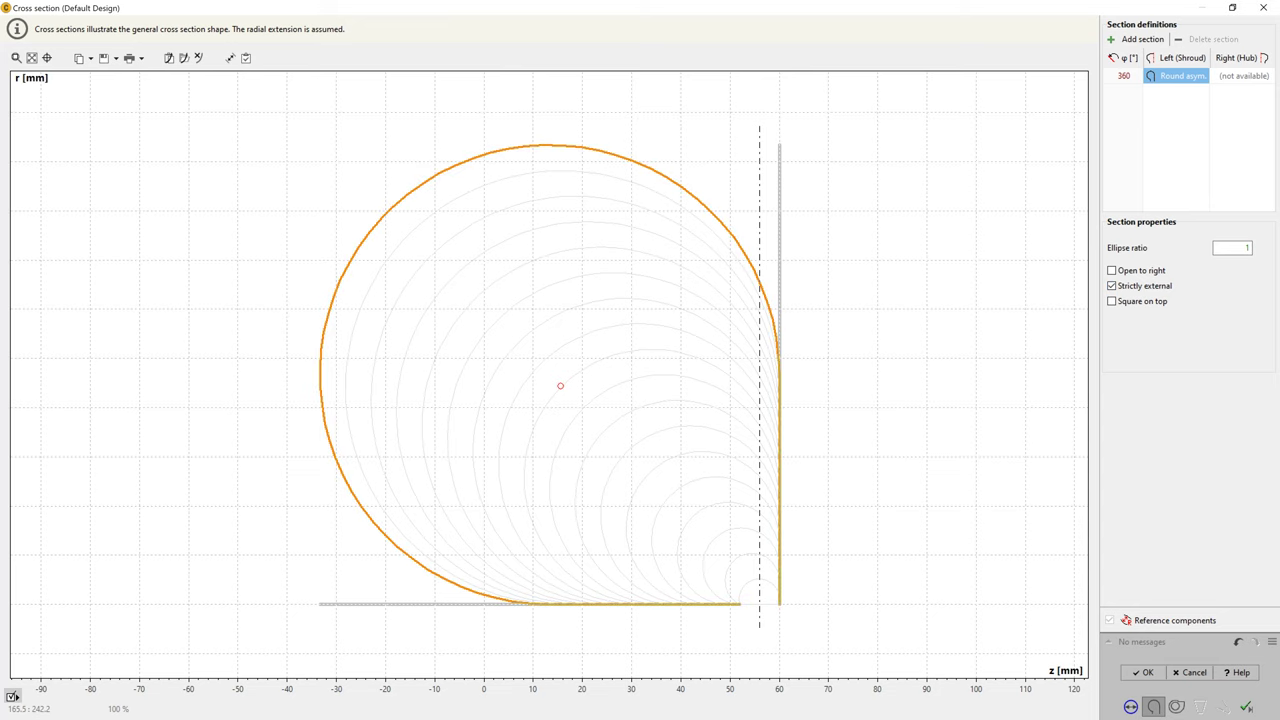
Set the swirl exponent to 2 in the velocity-based design rule for the volute's spiral areas
left_click(1177, 707)
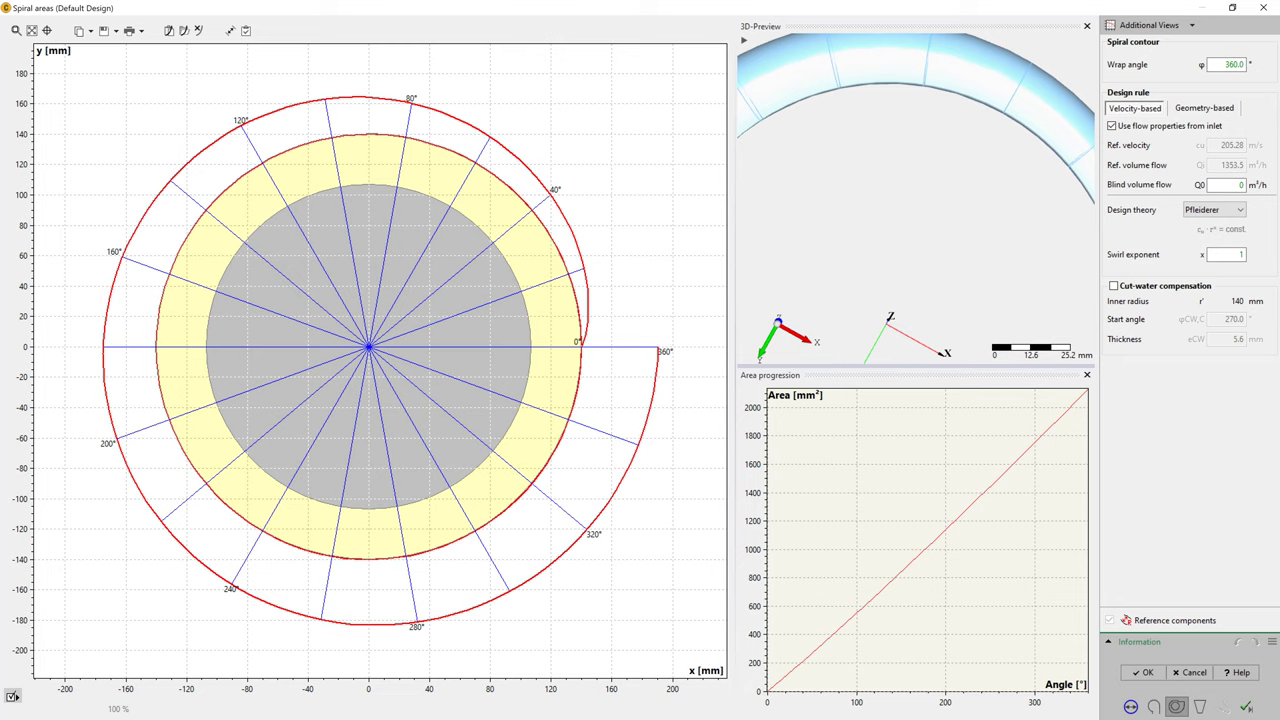
left_click(1230, 255)
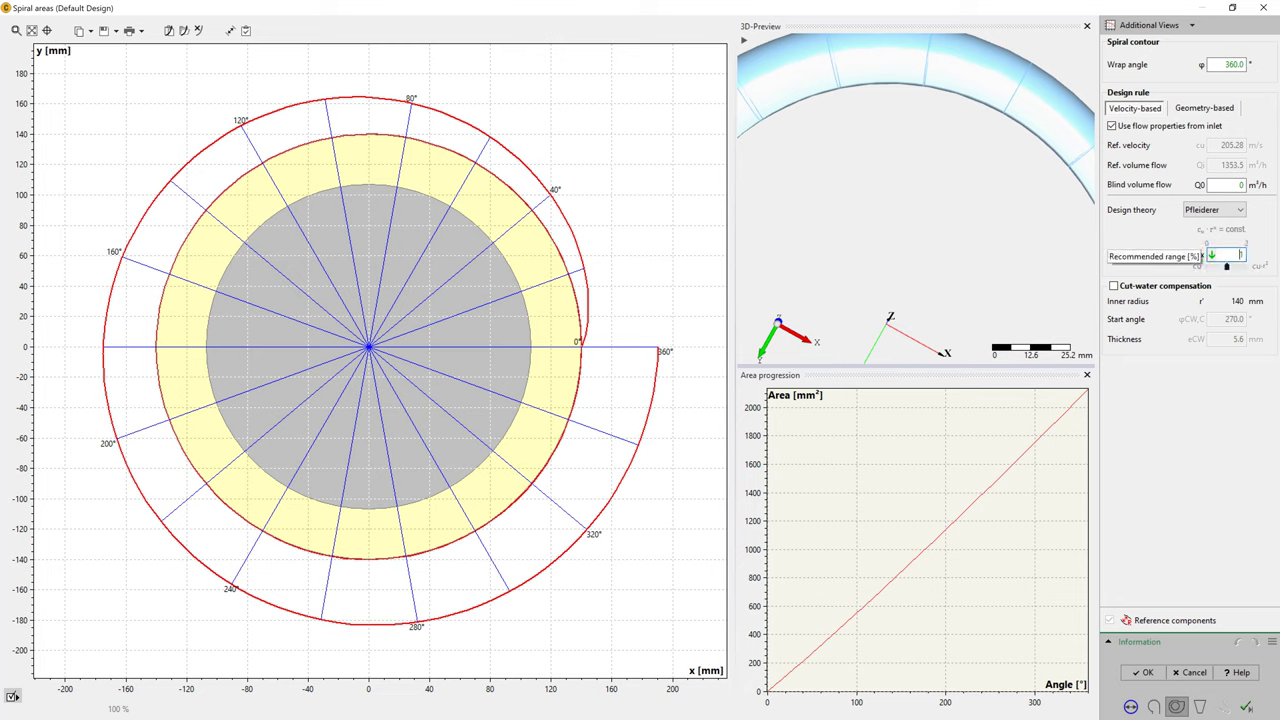
left_click_drag(1227, 267, 1245, 267)
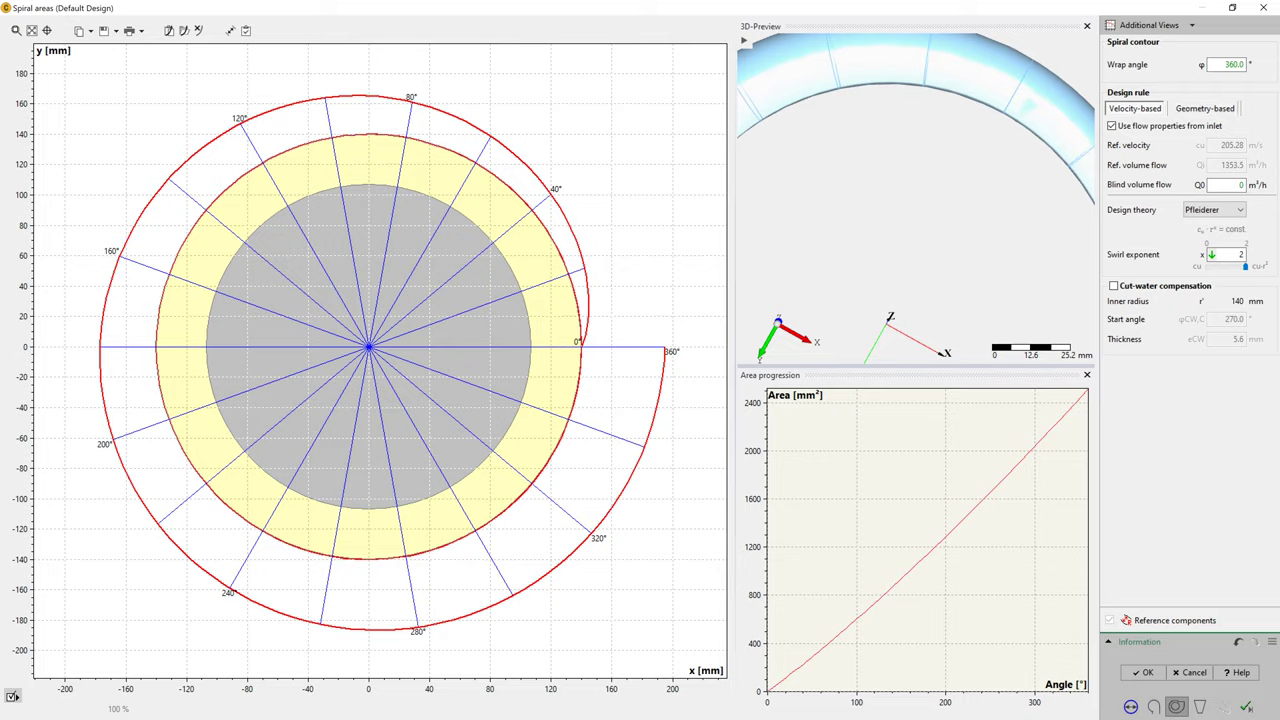
Switch the spiral to the geometry-based rule with a spline radius progression, moving its inner control points to about 88°, 163 mm and 233°, 181 mm
left_click(1204, 107)
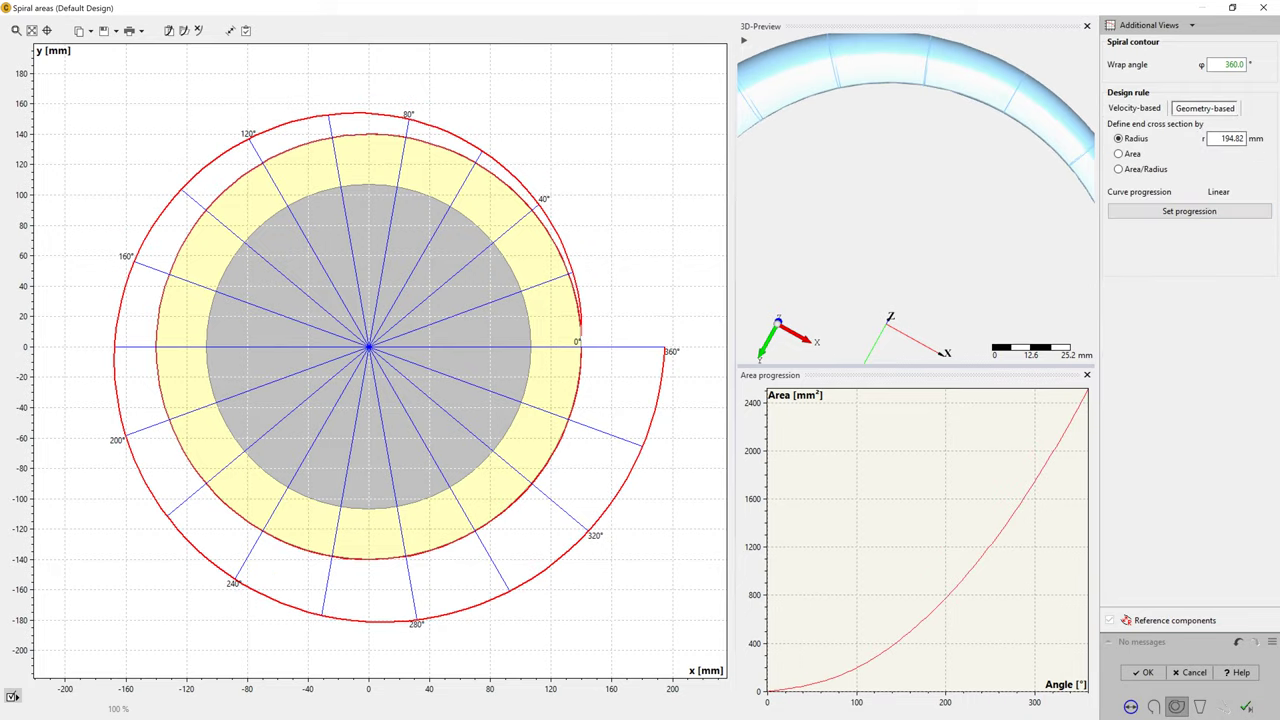
left_click(1189, 211)
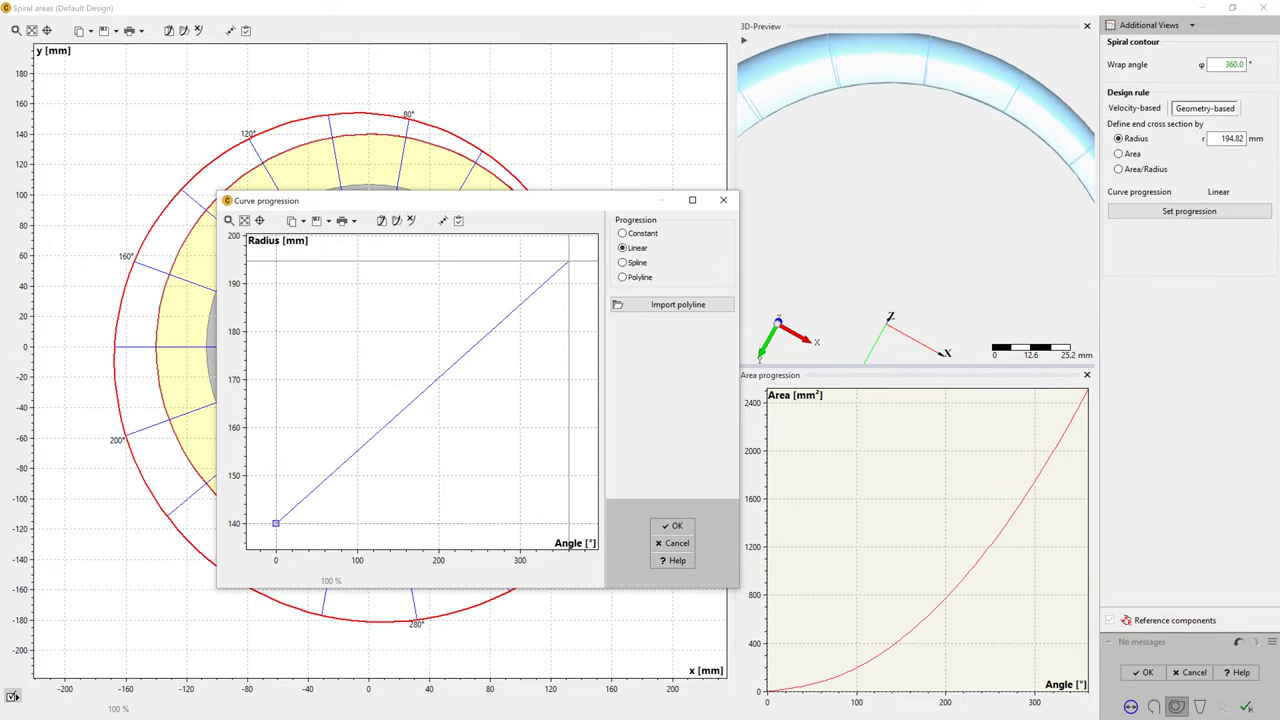
left_click(623, 263)
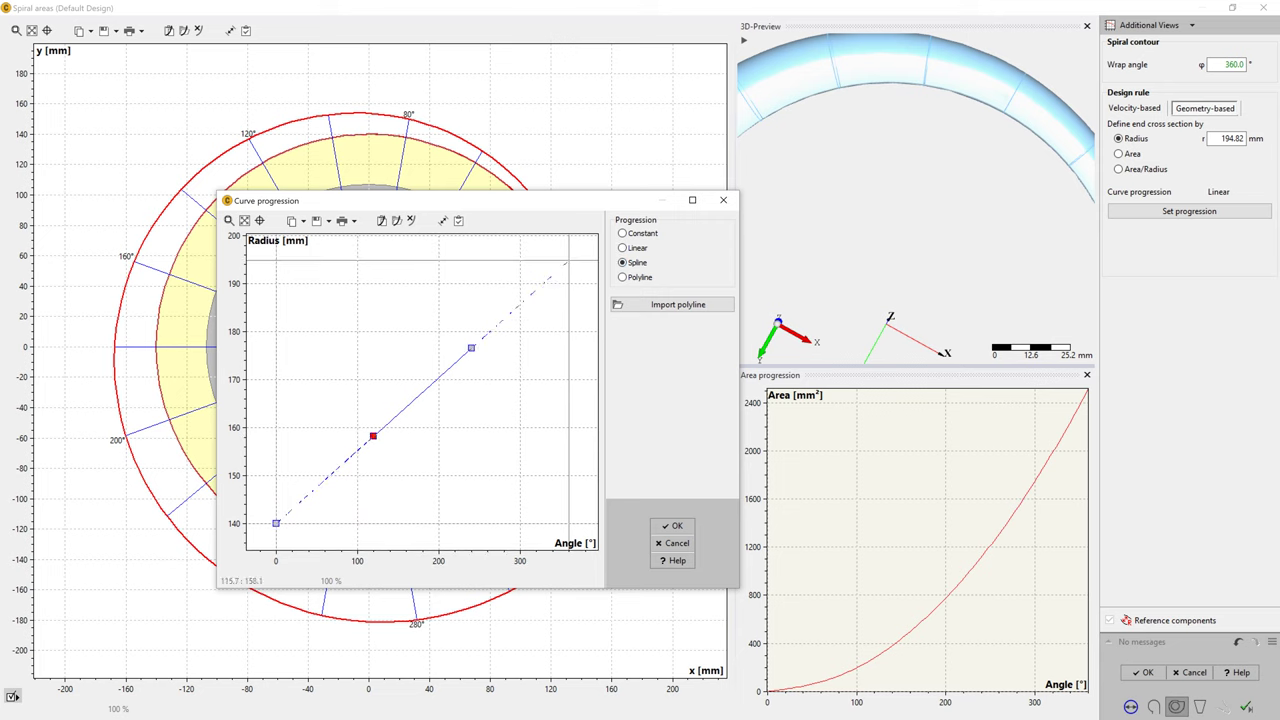
left_click_drag(373, 436, 348, 414)
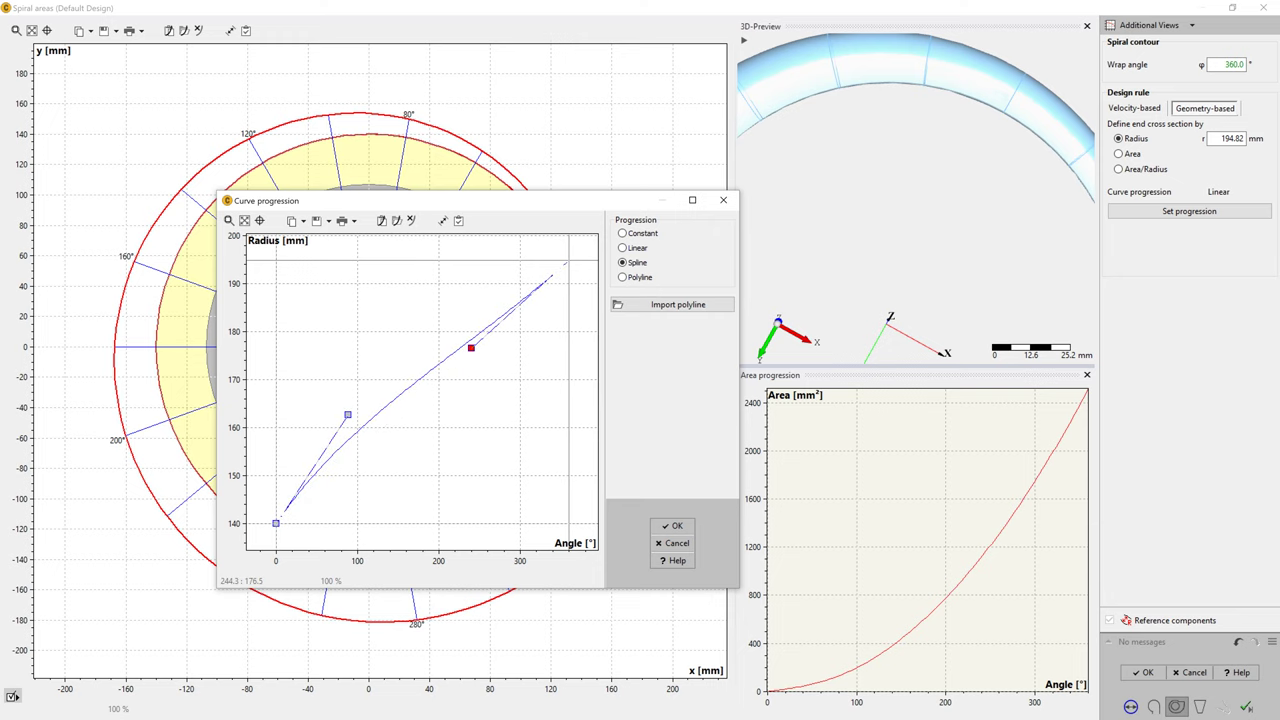
left_click_drag(471, 347, 465, 326)
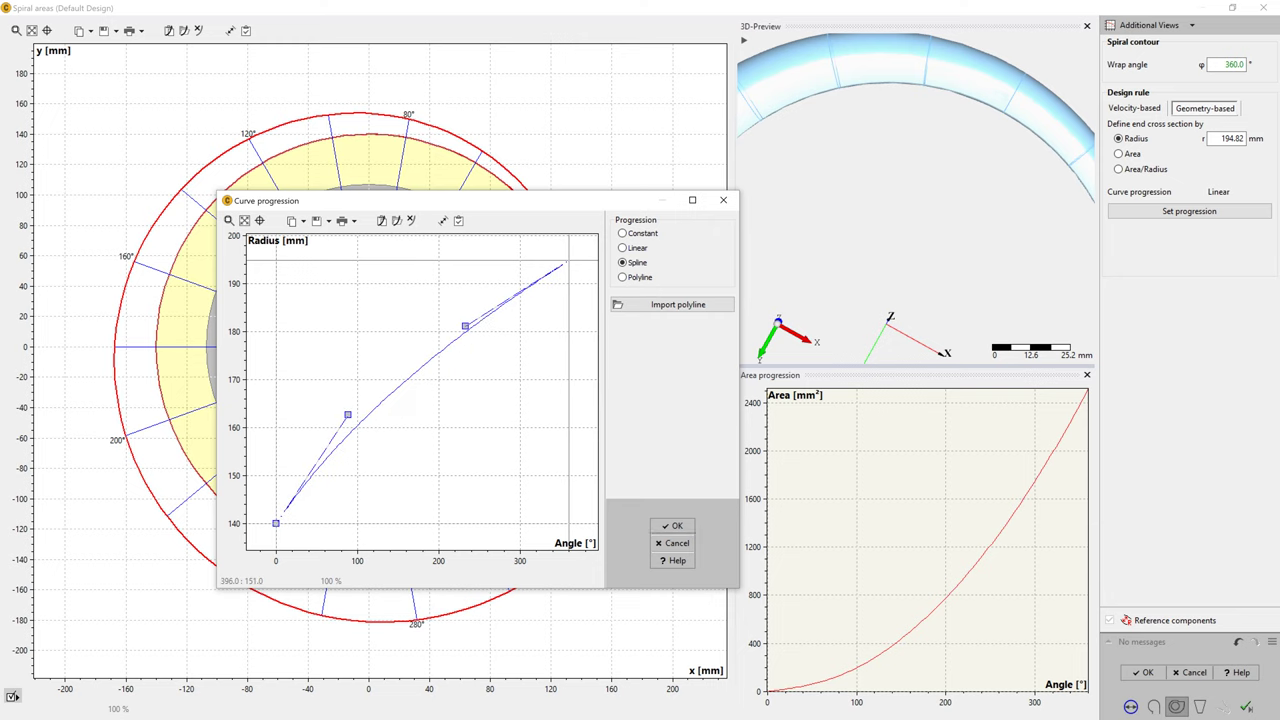
left_click(673, 526)
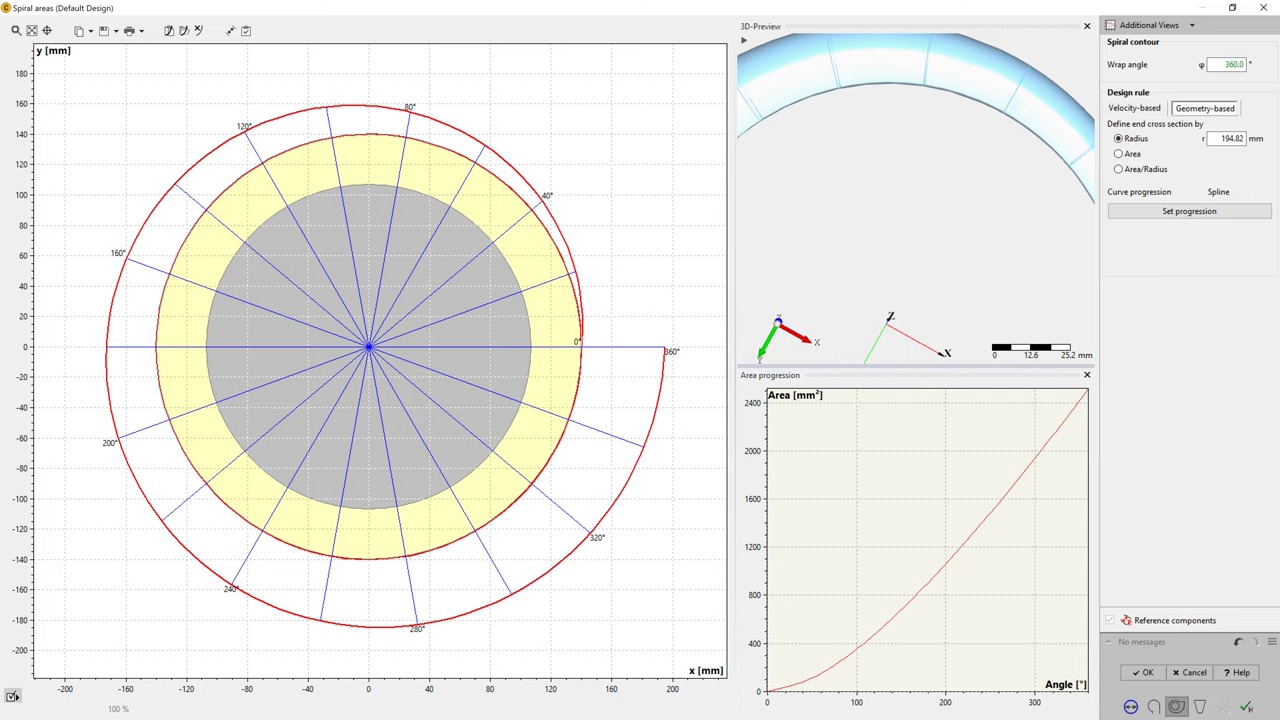
Set the spiral's end cross section radius to 200 mm and accept the spiral areas
double_click(1229, 139)
type("200")
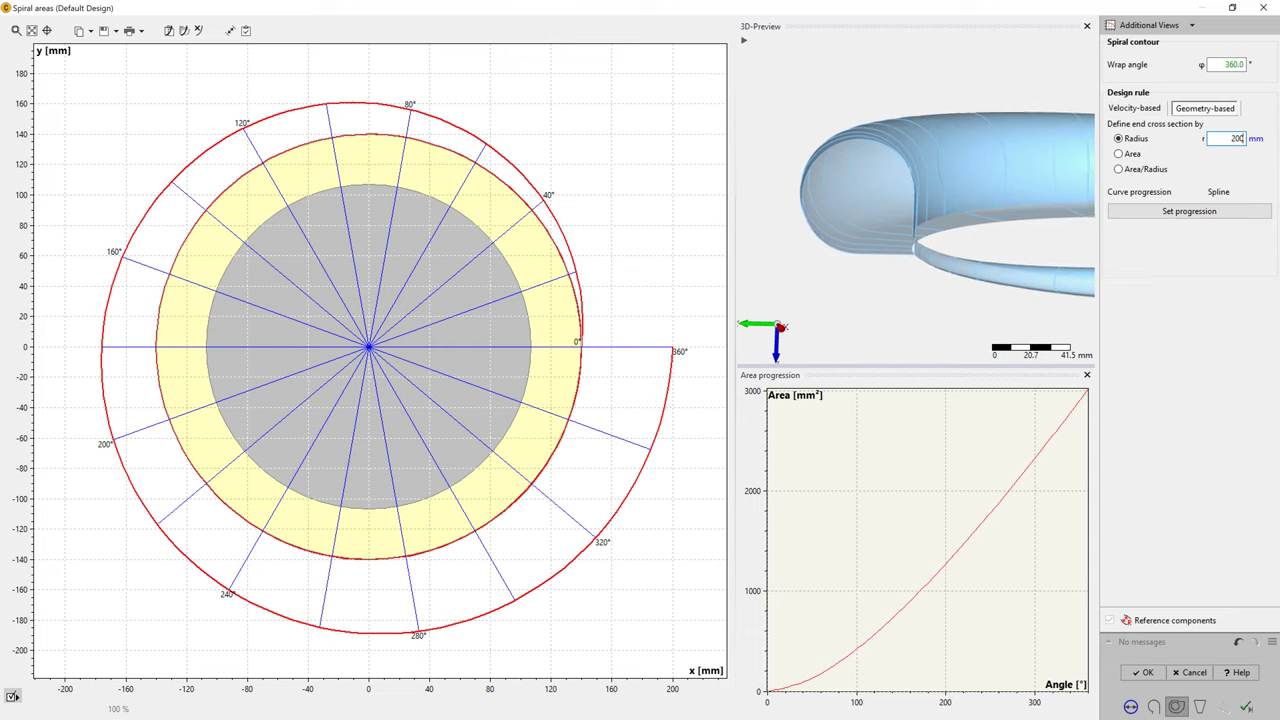
left_click(1143, 673)
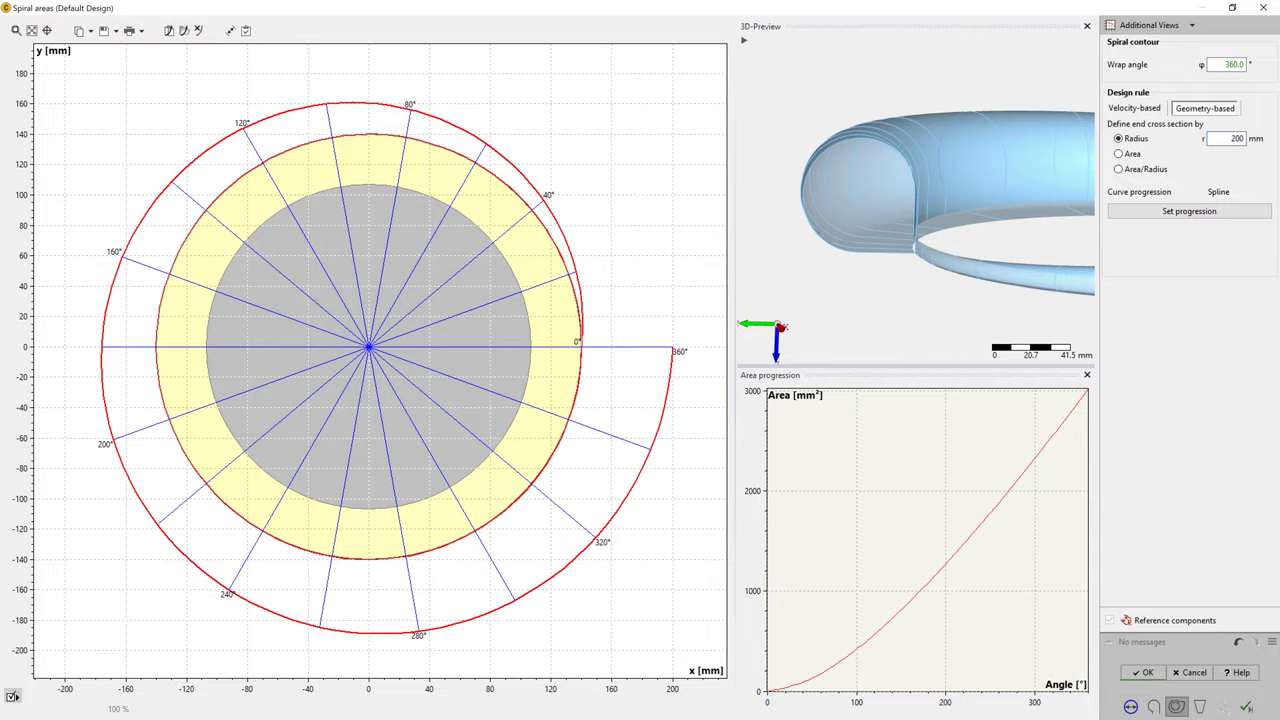
key("Return")
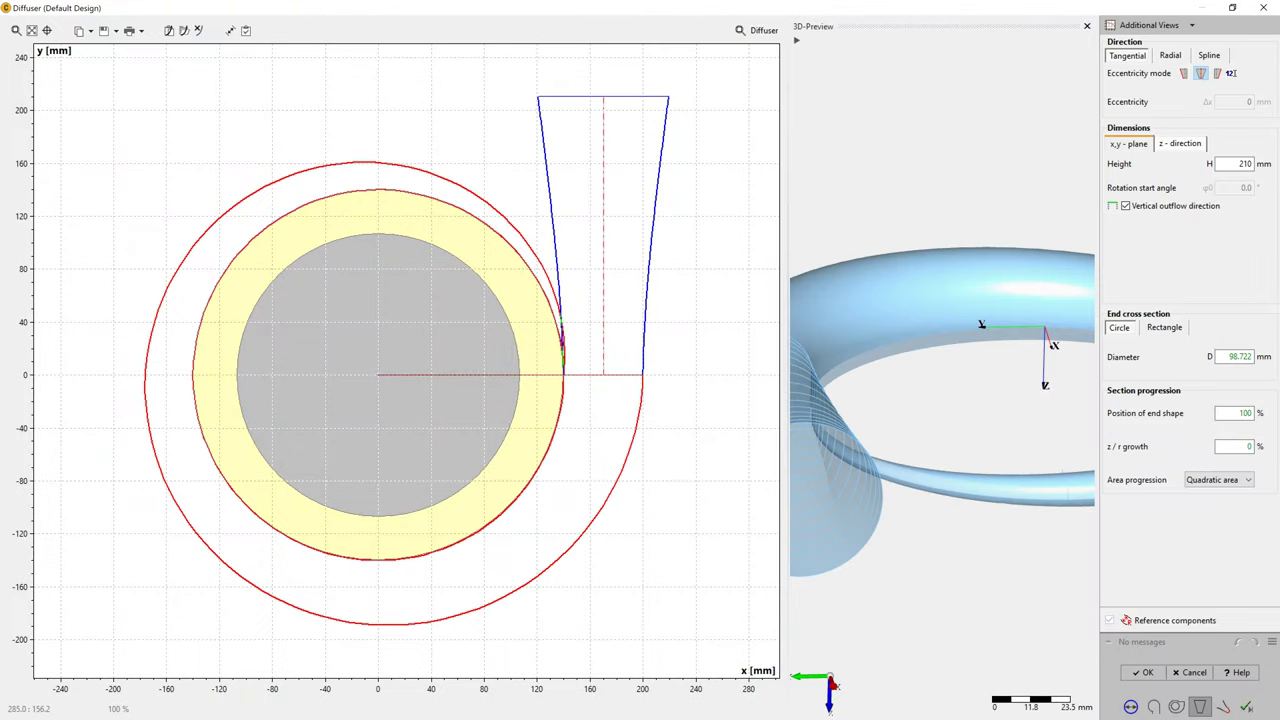
Try the different eccentricity modes for the volute's tangential outlet diffuser
left_click(1184, 73)
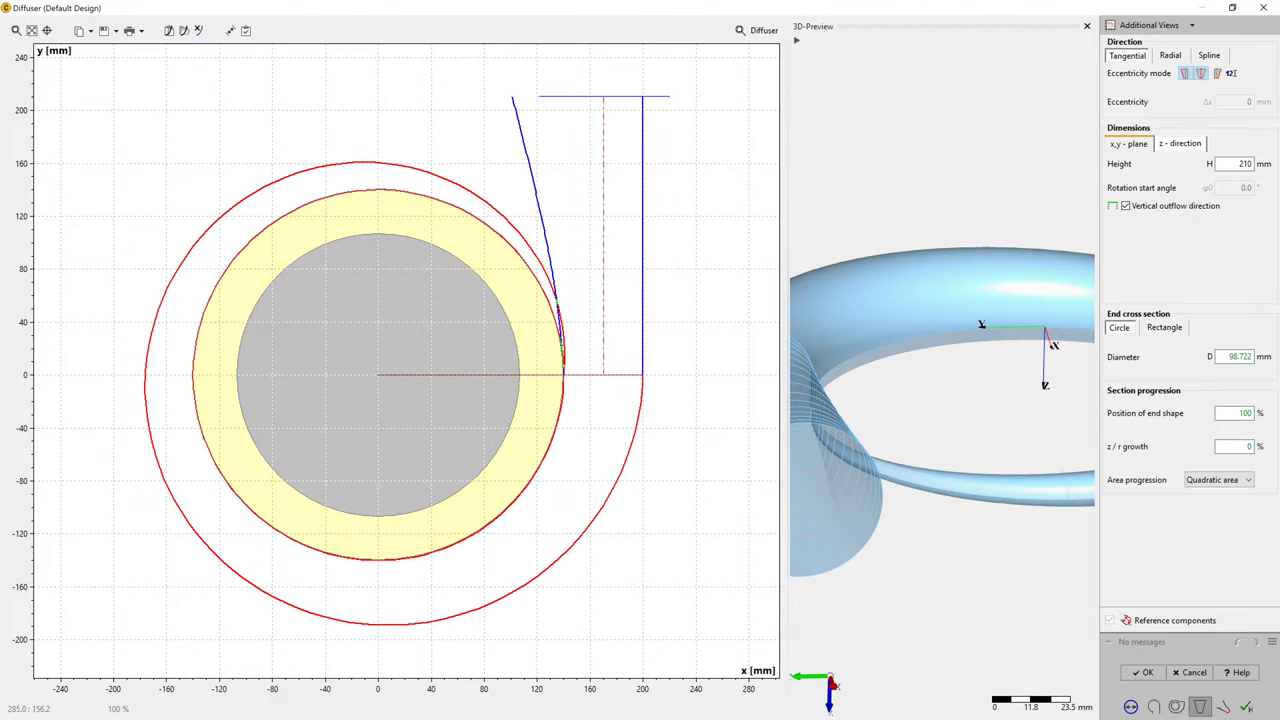
left_click(1201, 73)
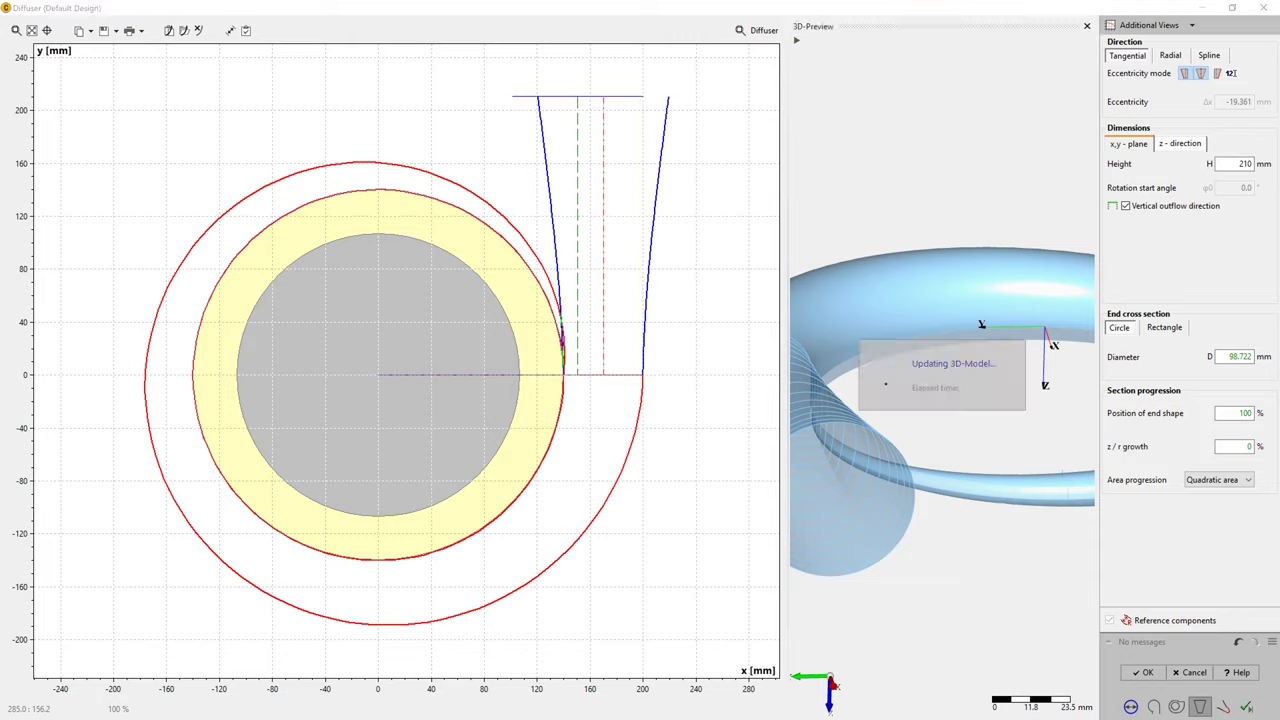
left_click(1218, 73)
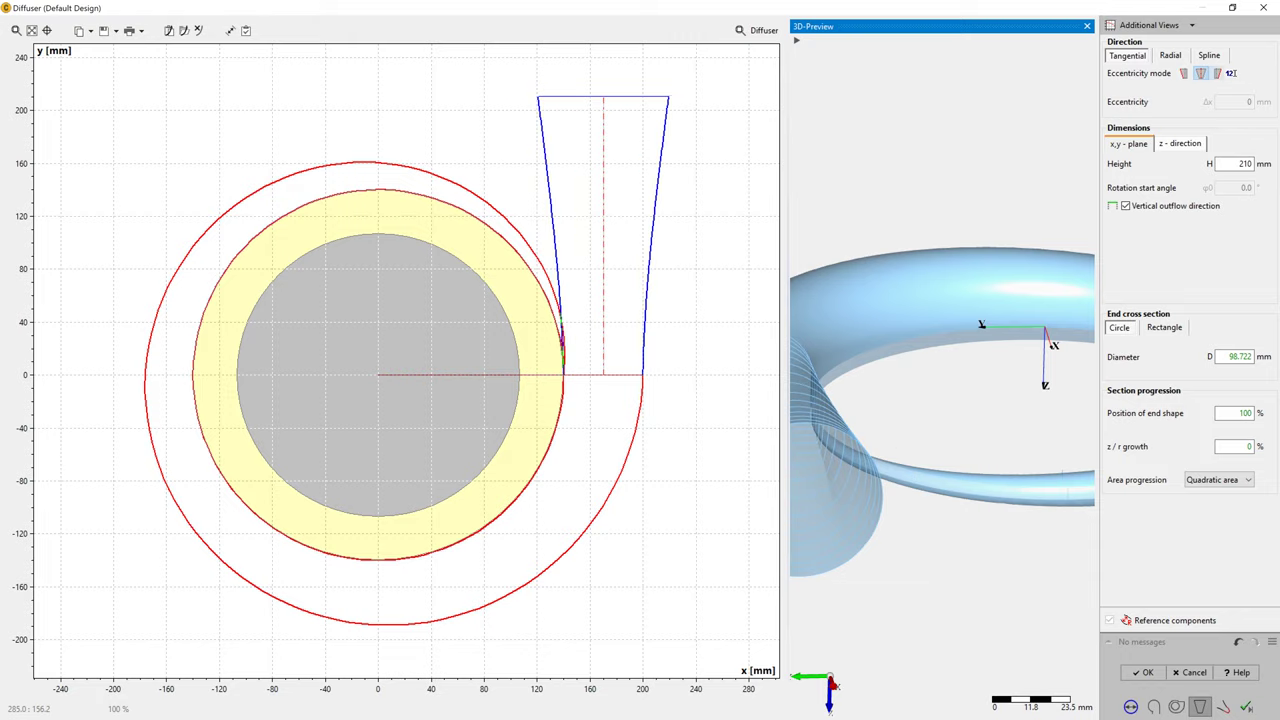
left_click(1232, 73)
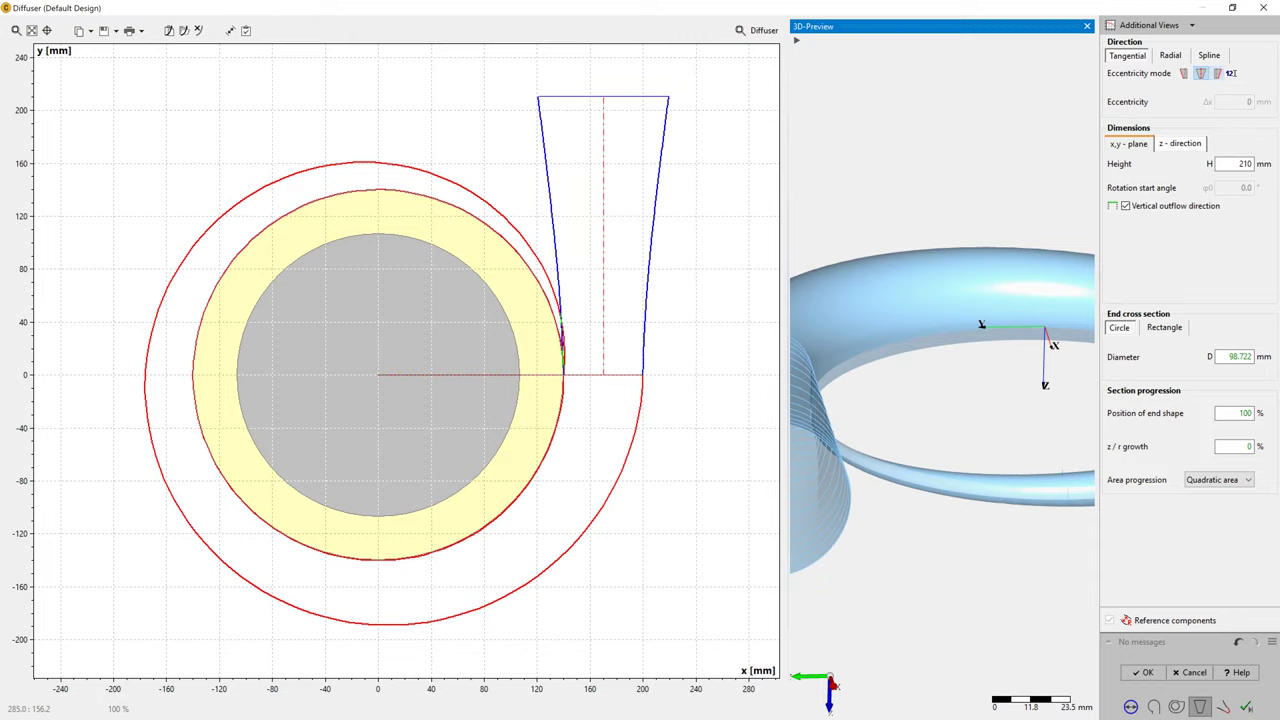
Try the Radial and Spline directions for the outlet diffuser, then return it to Tangential with the whole contour fitted in view
left_click(1170, 55)
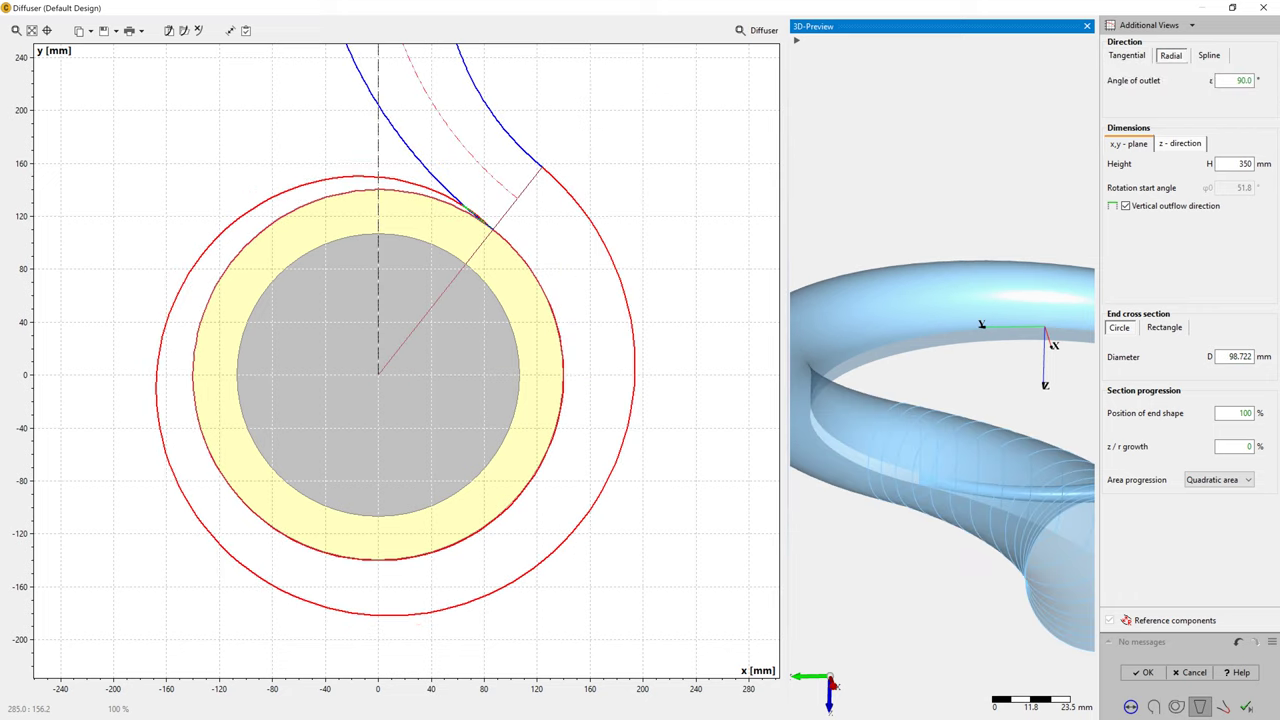
right_click(718, 138)
left_click(752, 160)
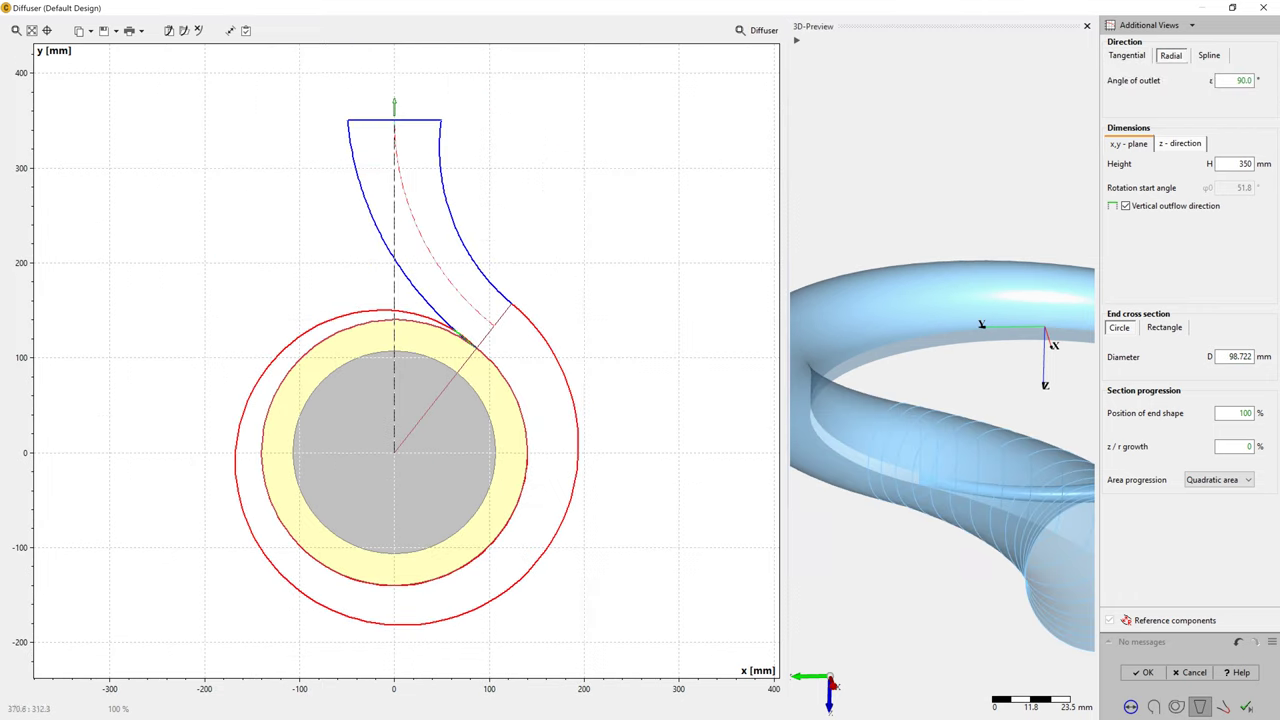
left_click(1209, 55)
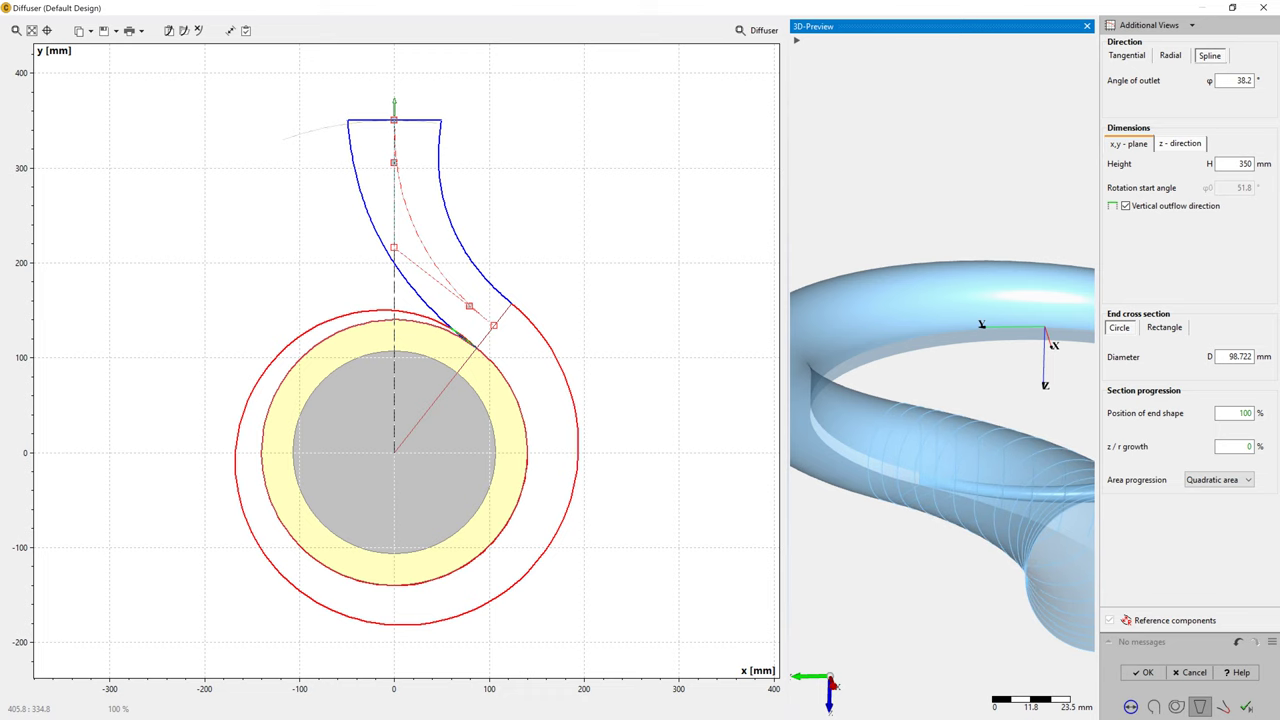
left_click(1127, 55)
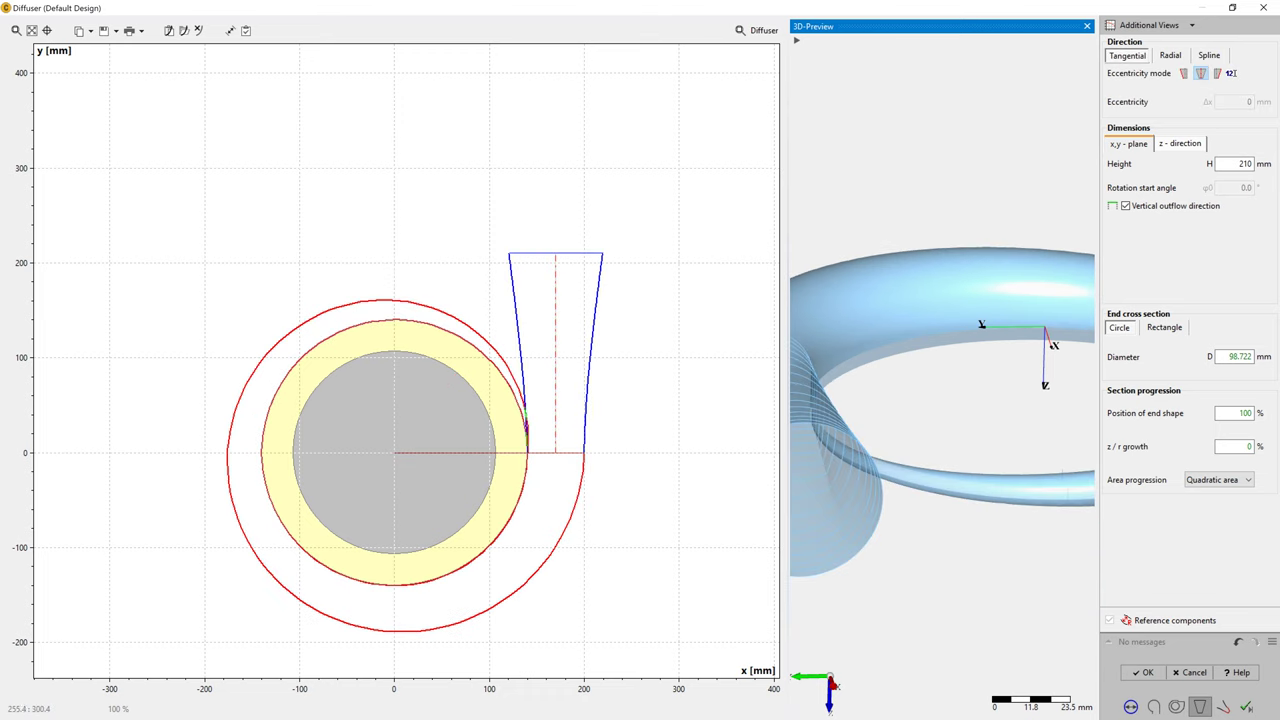
right_click(636, 168)
left_click(680, 191)
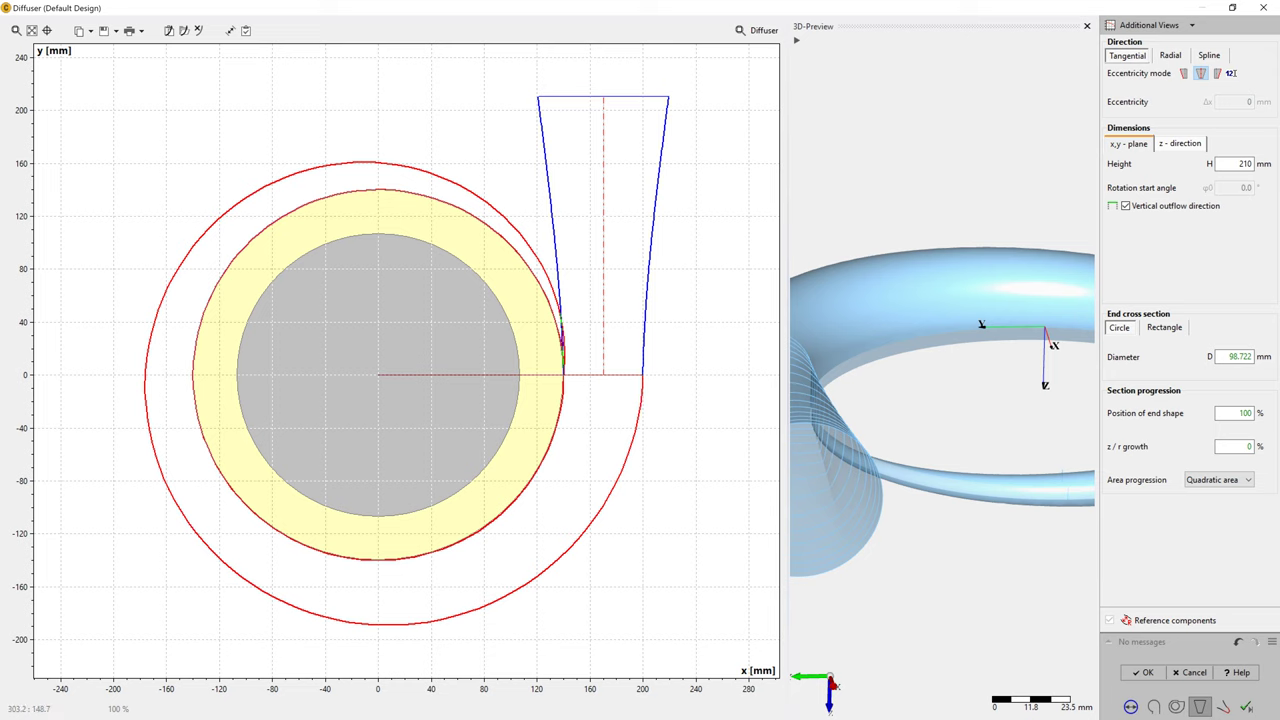
Set the outlet diffuser's area progression to Linear blending and show the diffuser's informational values
left_click(1218, 480)
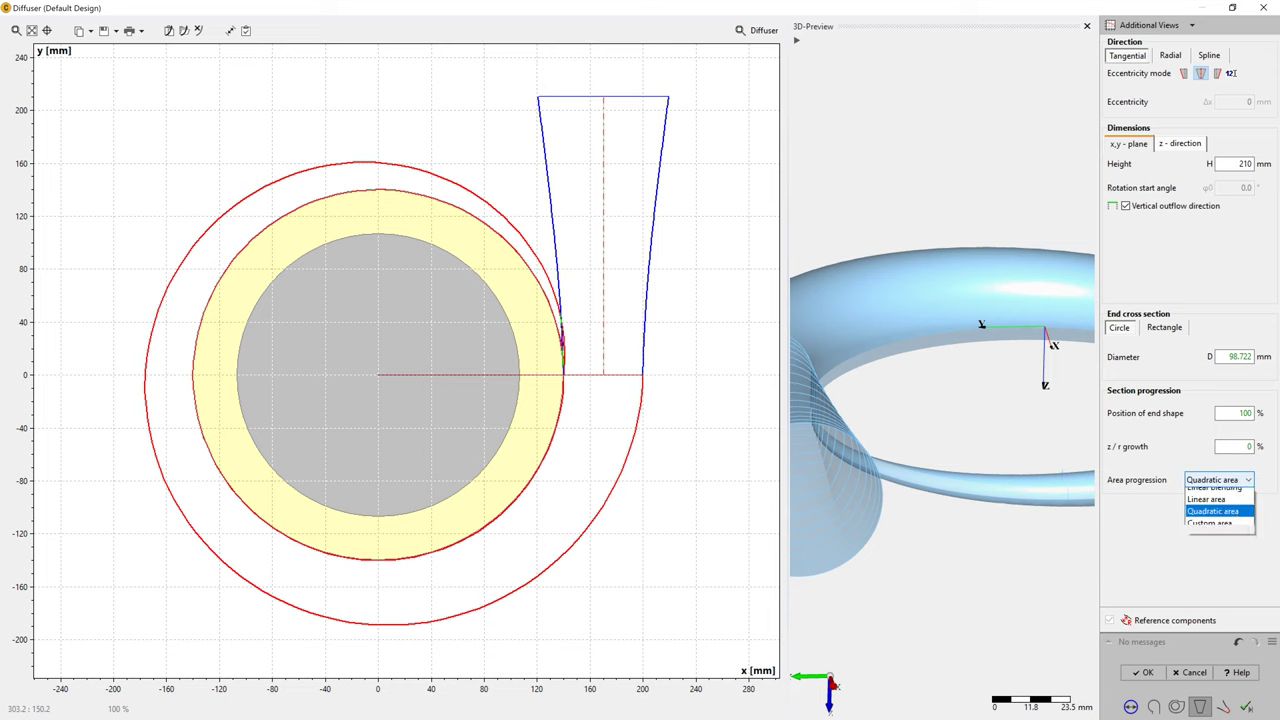
key("Return")
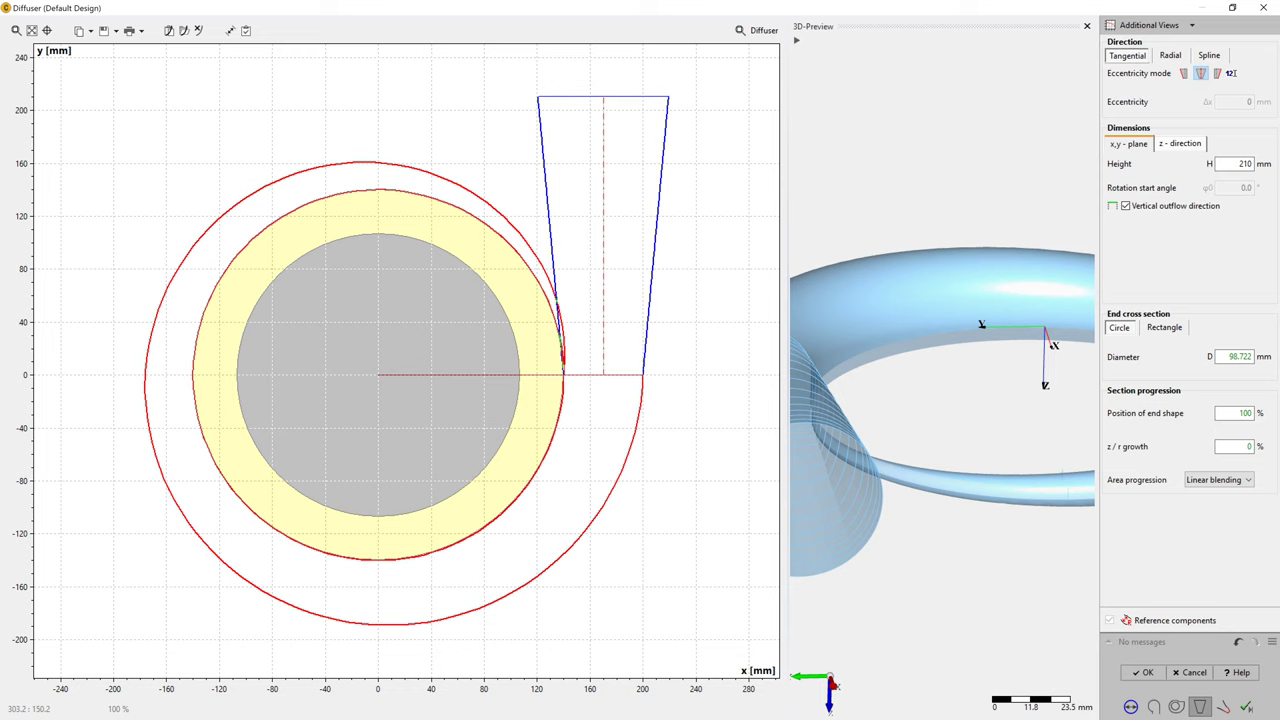
middle_click_drag(894, 312, 1003, 194)
left_click_drag(1003, 194, 930, 168)
left_click_drag(1092, 240, 1093, 252)
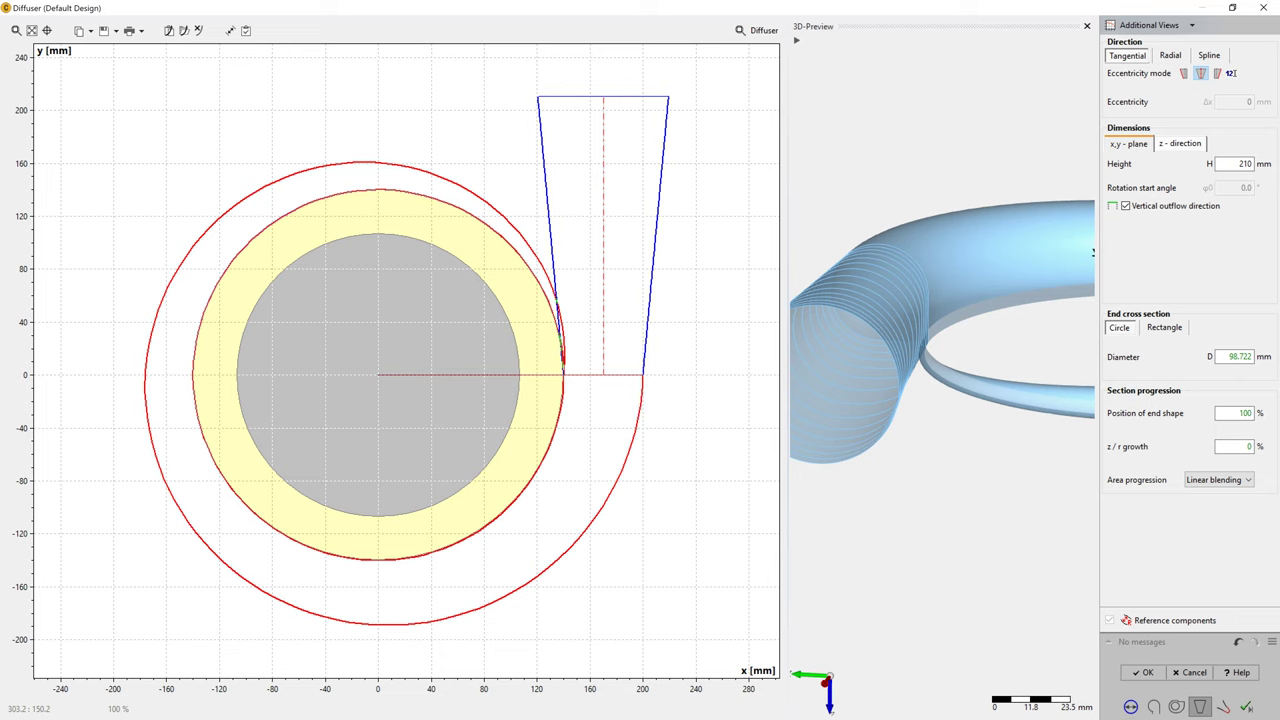
left_click(1150, 25)
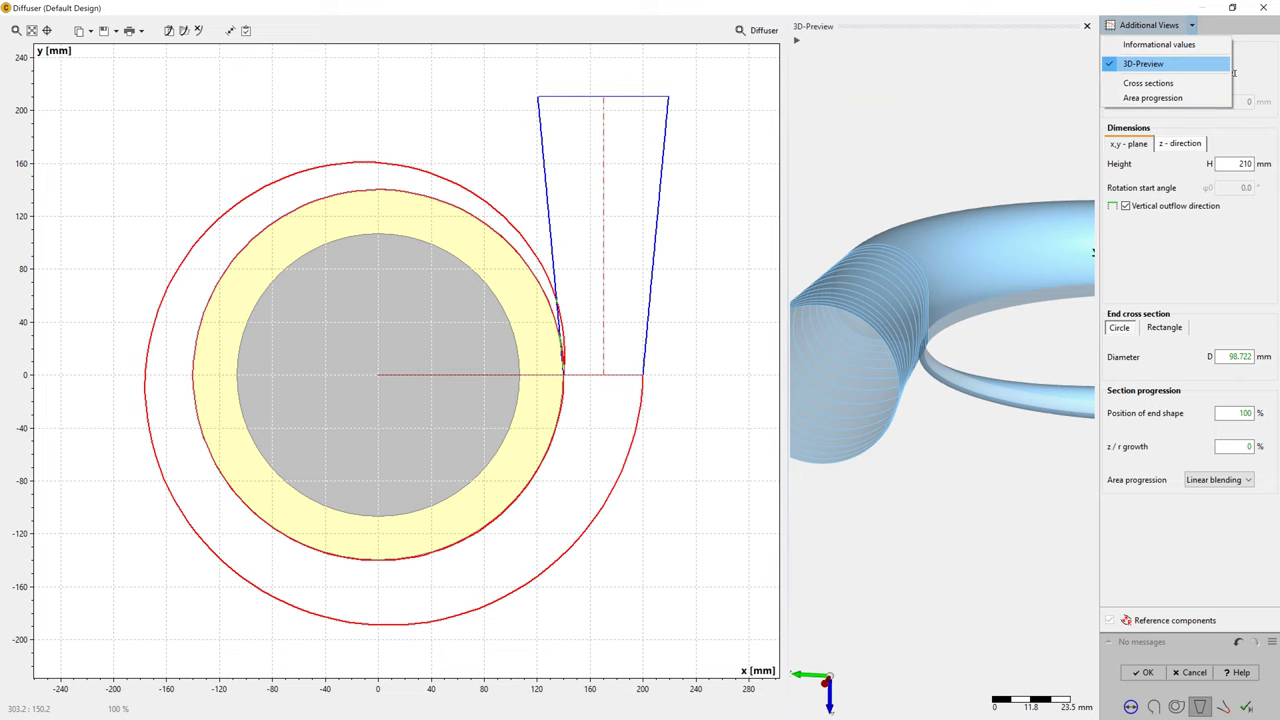
left_click(1158, 45)
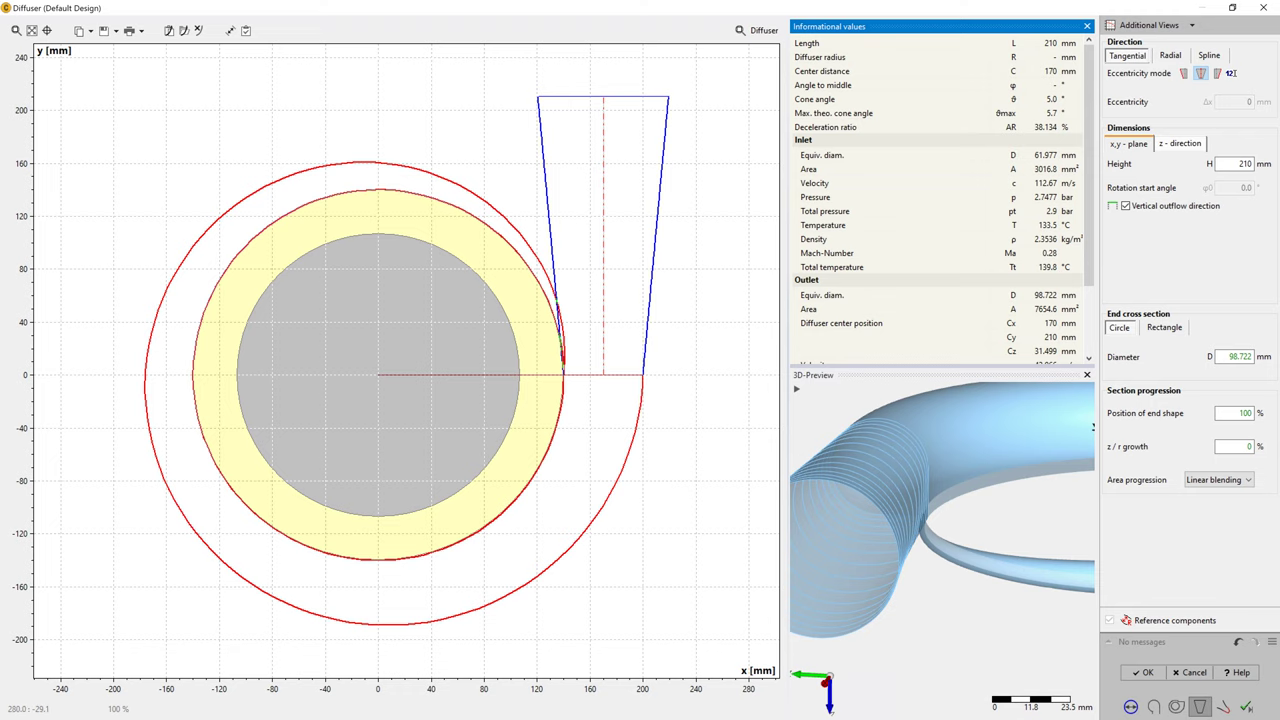
Proceed to the cutwater design step and show its informational values
left_click(1224, 707)
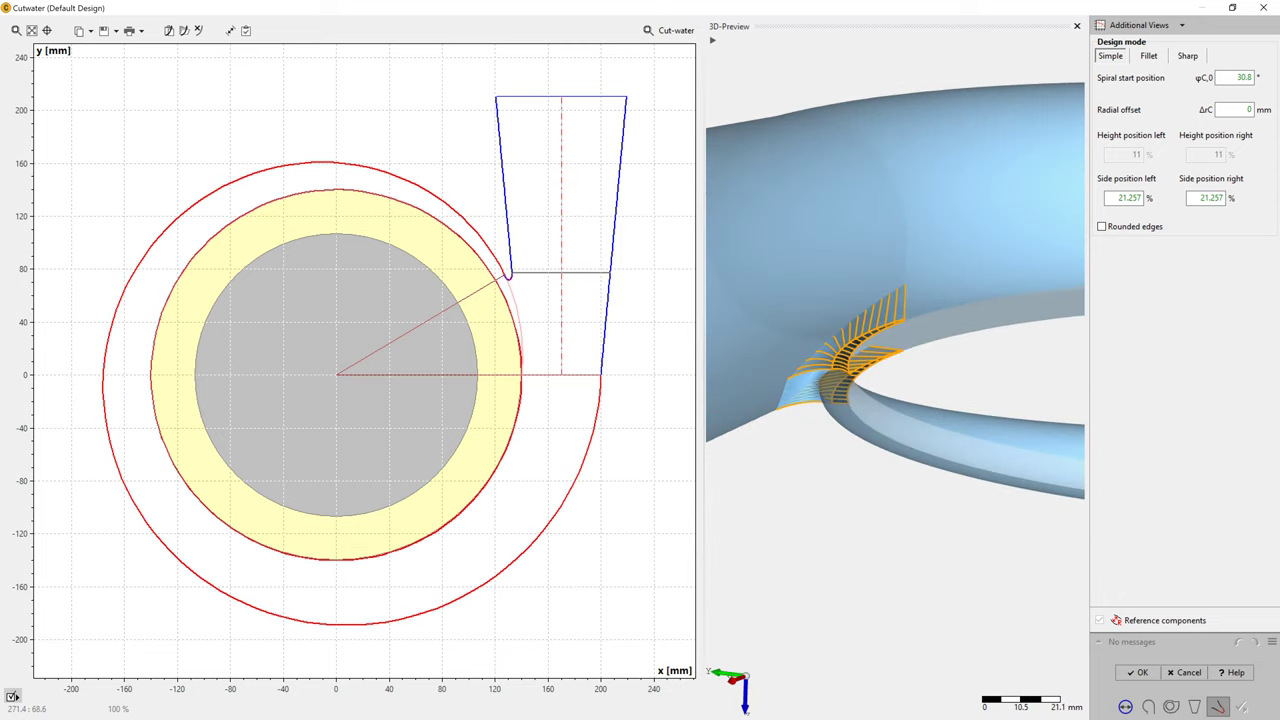
left_click(1140, 25)
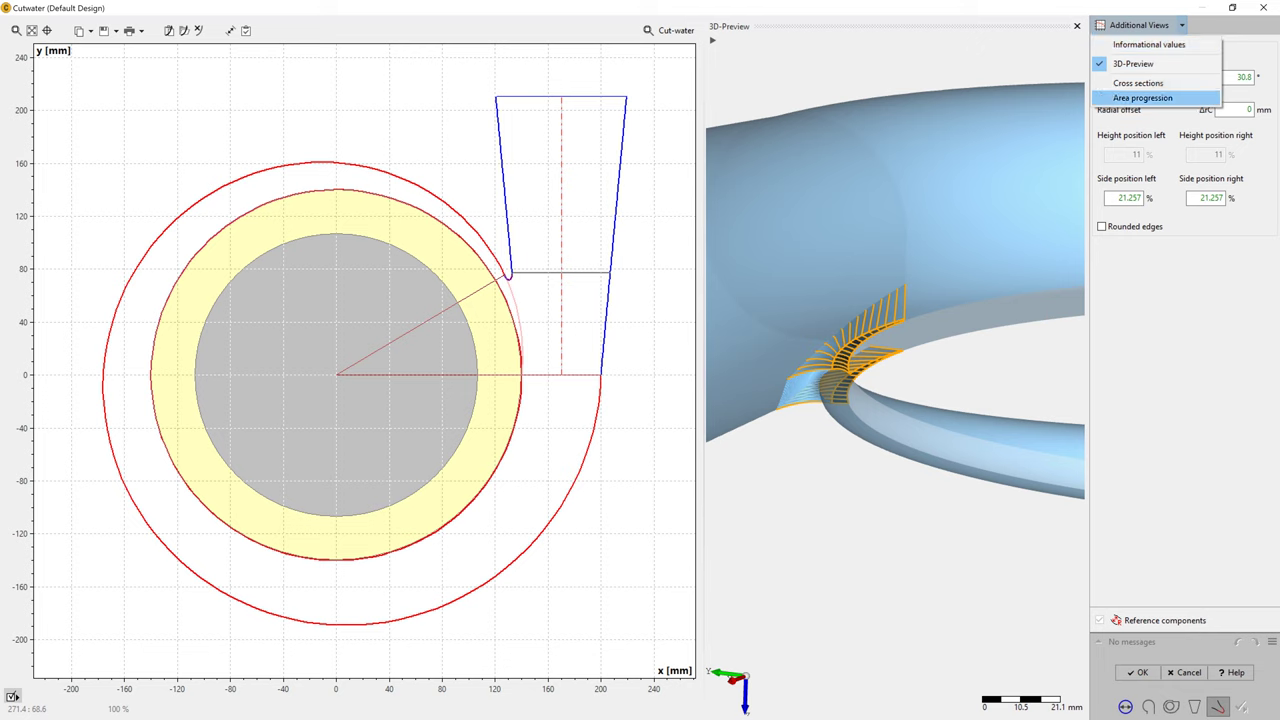
left_click(1149, 44)
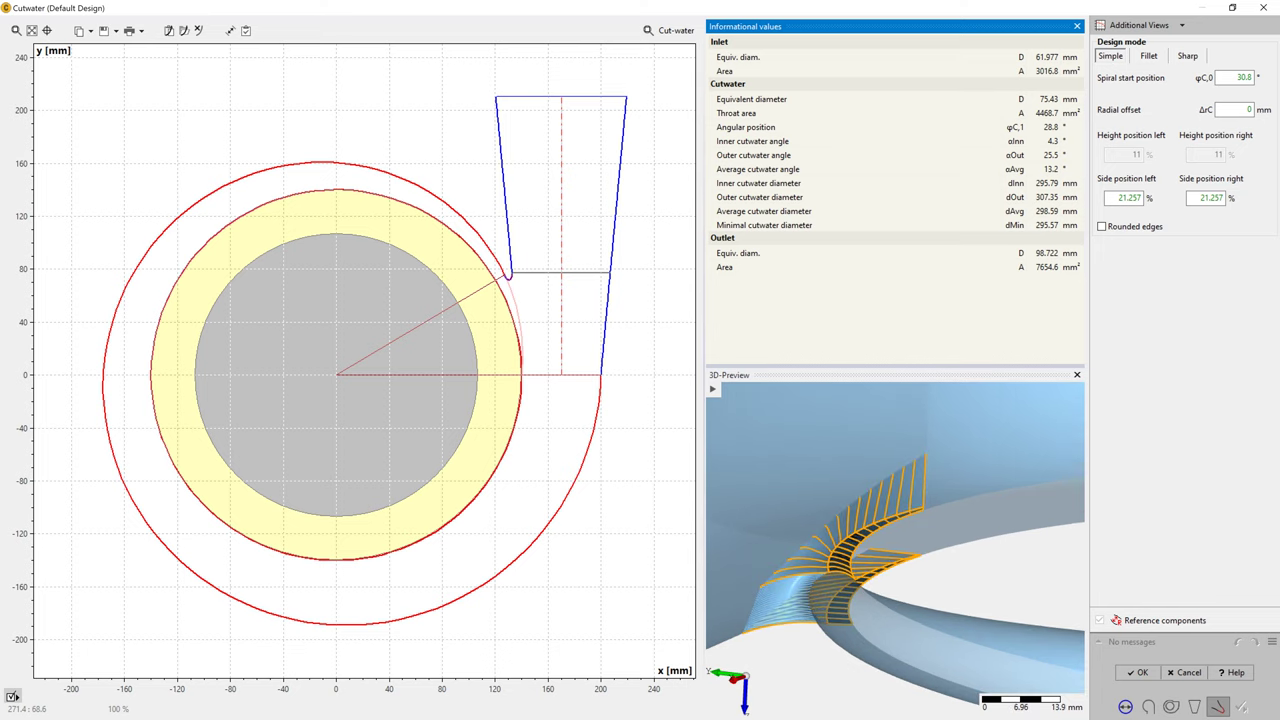
Compare the Fillet and Sharp design modes for the cutwater and settle on Fillet
left_click(1149, 56)
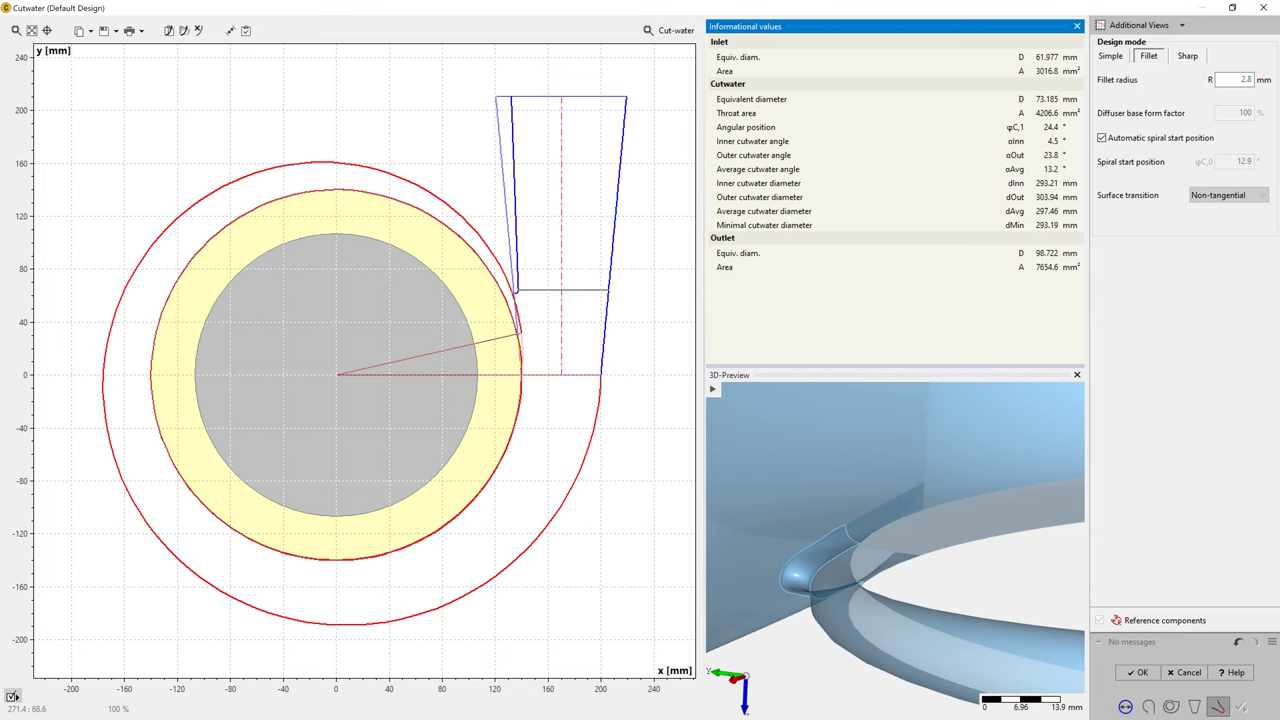
left_click(1187, 56)
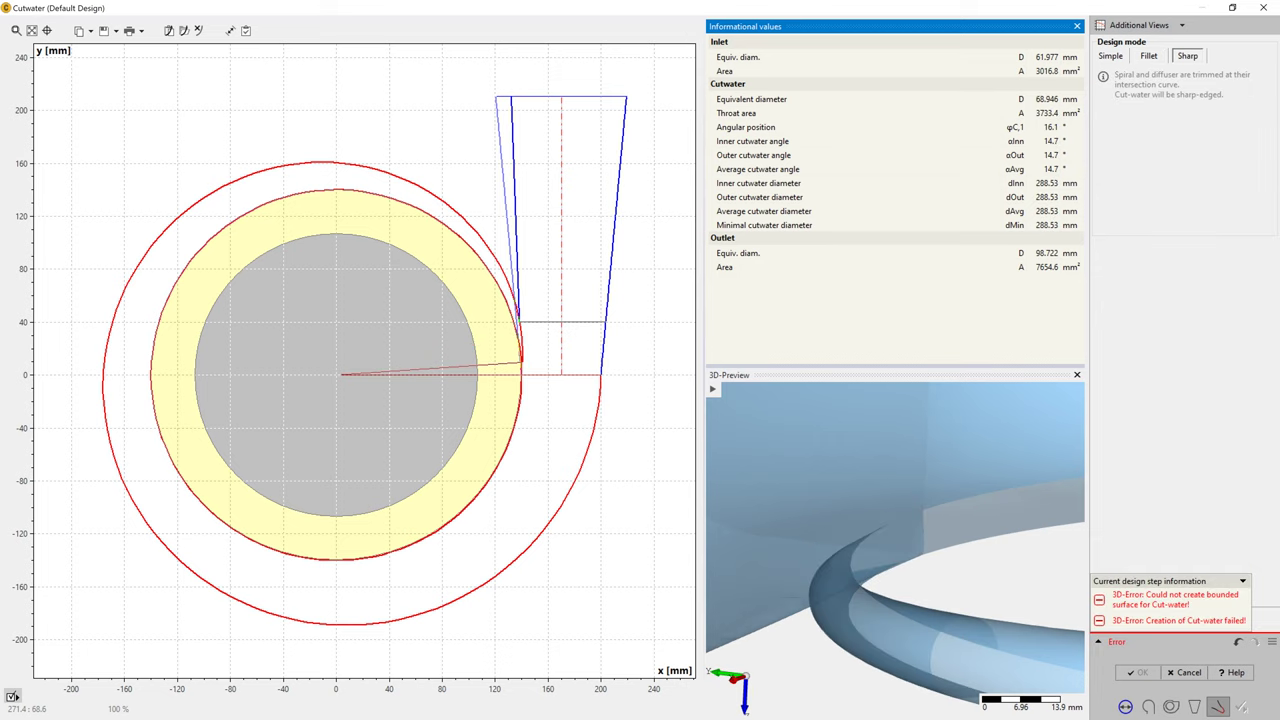
left_click(1149, 56)
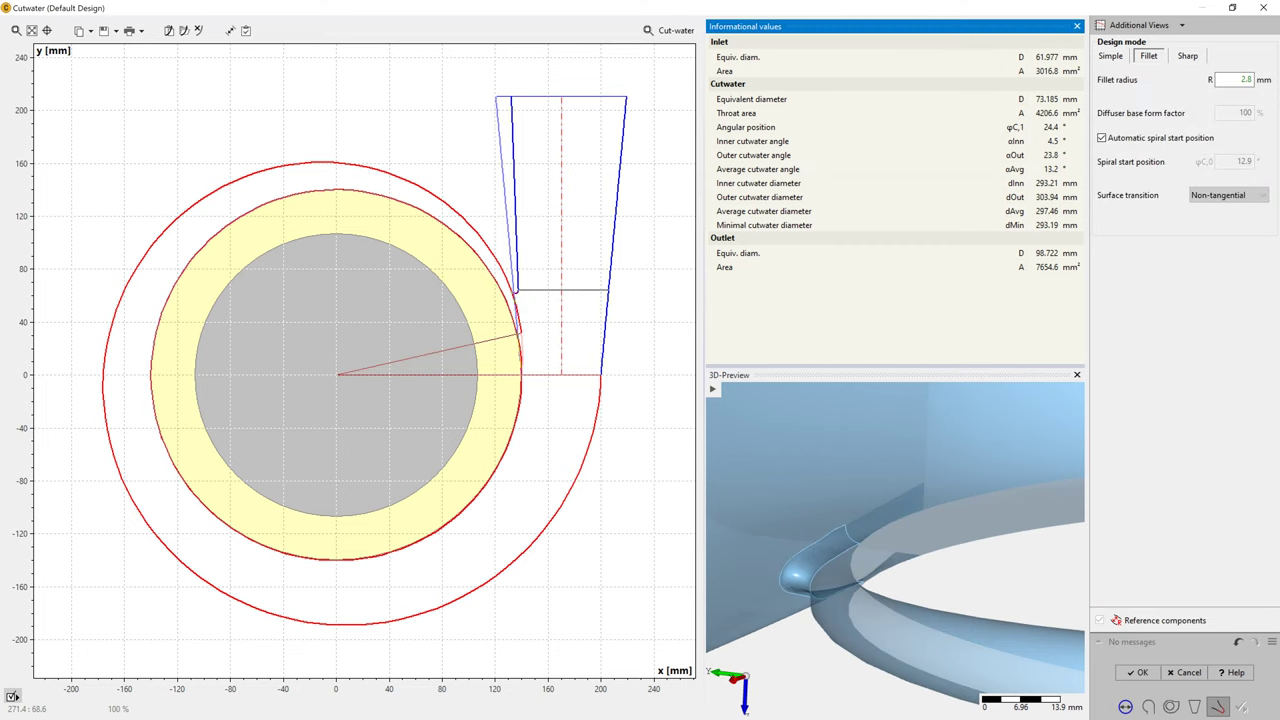
Set the cutwater's fillet radius to 1 mm, update its 3D preview and accept the volute design
left_click(1220, 80)
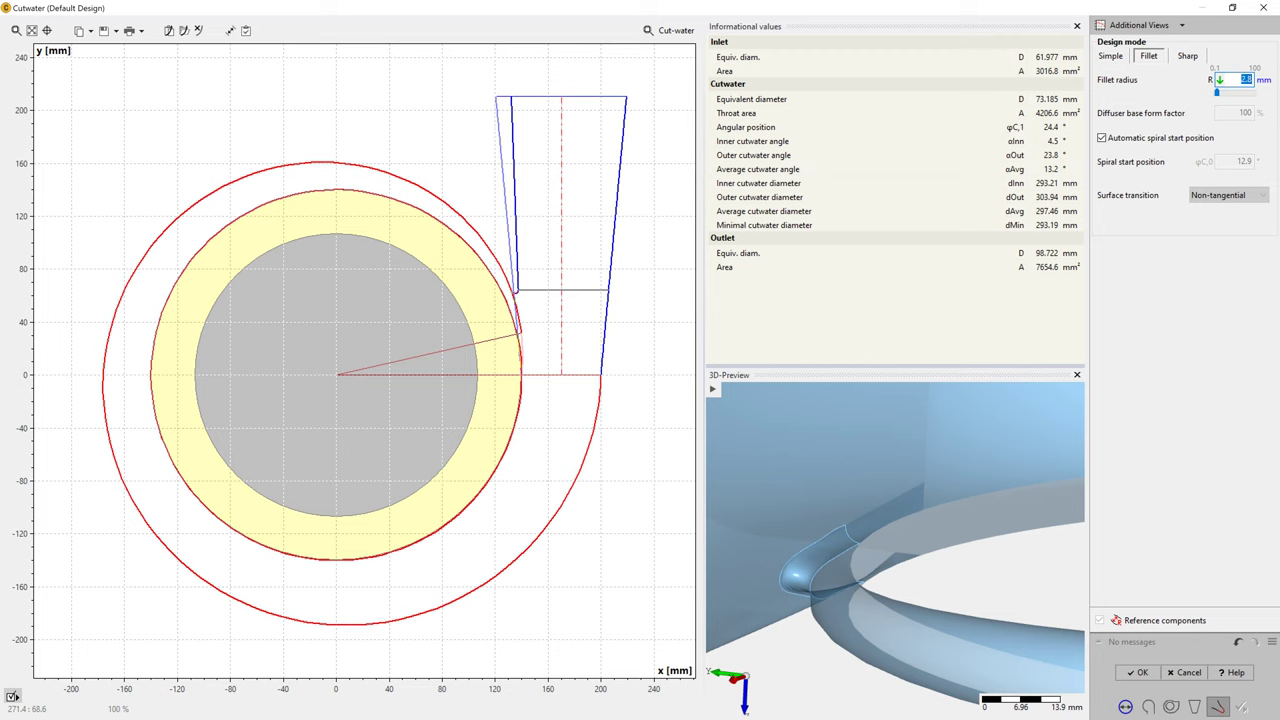
type("1")
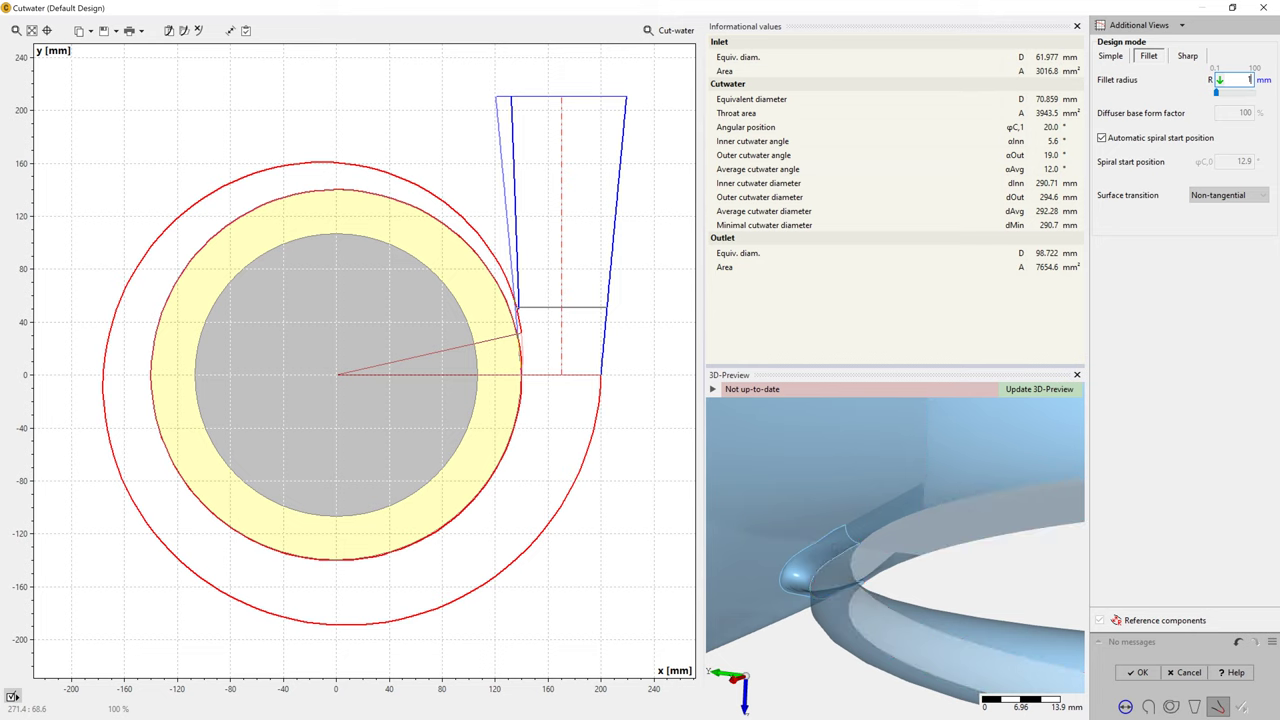
left_click(1040, 389)
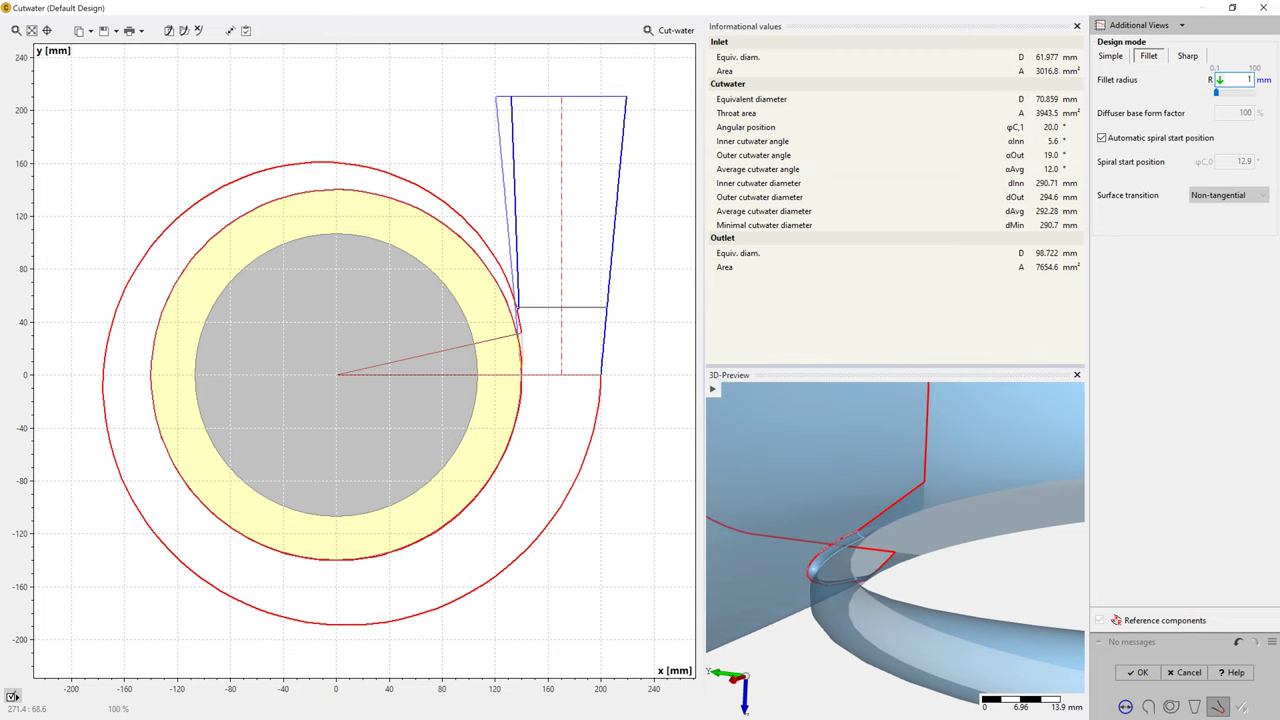
left_click_drag(852, 560, 876, 418)
middle_click_drag(876, 418, 863, 470)
scroll(863, 470, "down", 2)
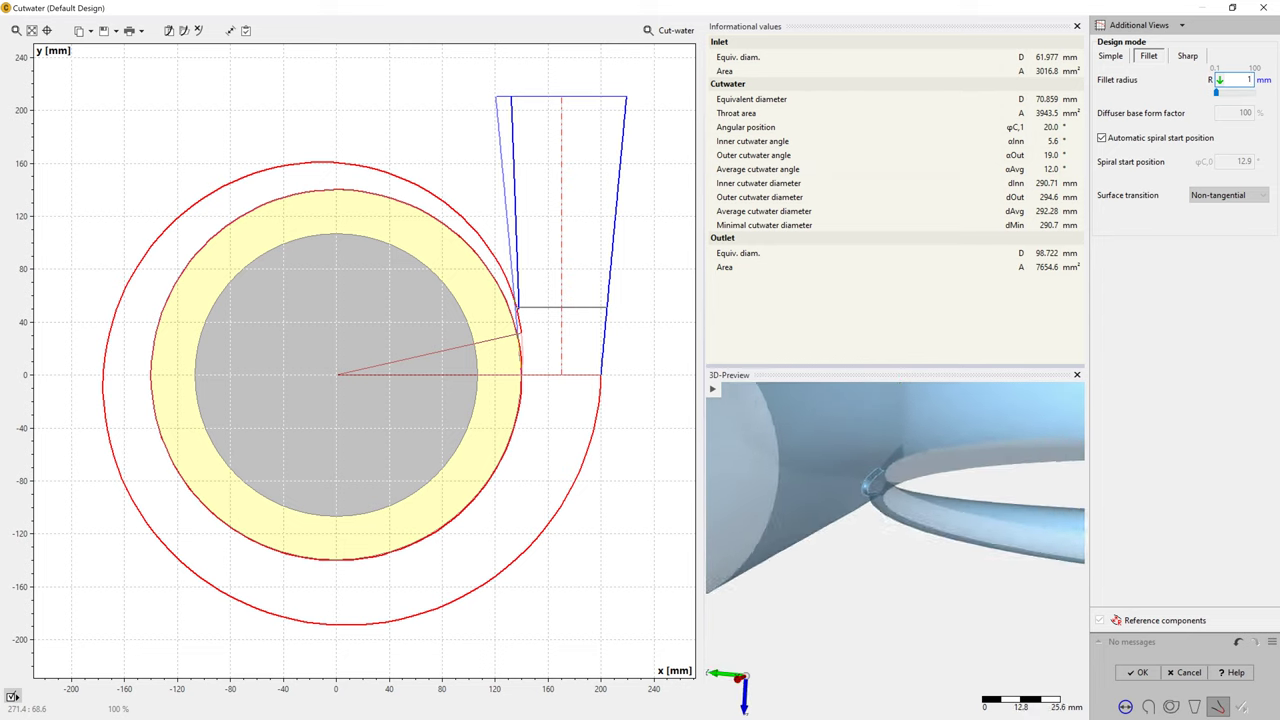
left_click_drag(872, 478, 886, 502)
mouse_move(886, 502)
middle_mouse_down()
mouse_move(840, 530)
mouse_move(898, 524)
middle_mouse_up()
scroll(840, 530, "down", 2)
scroll(840, 530, "down", 1)
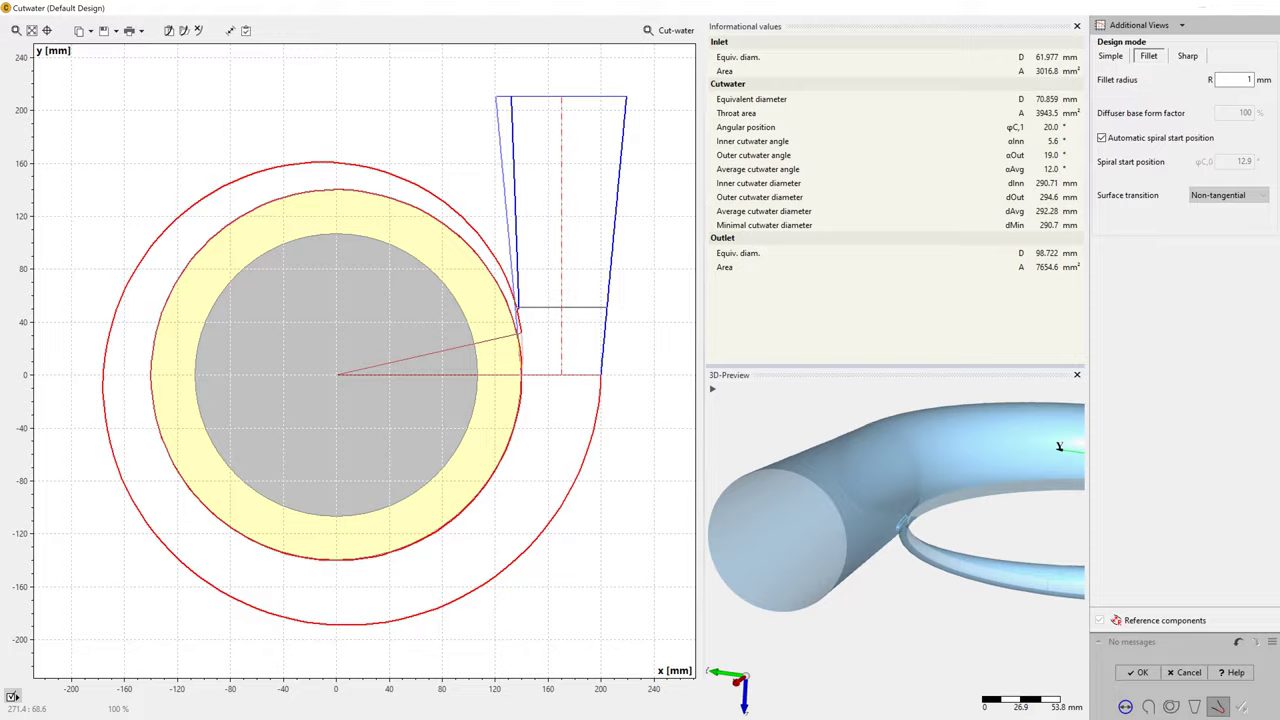
left_click(1138, 672)
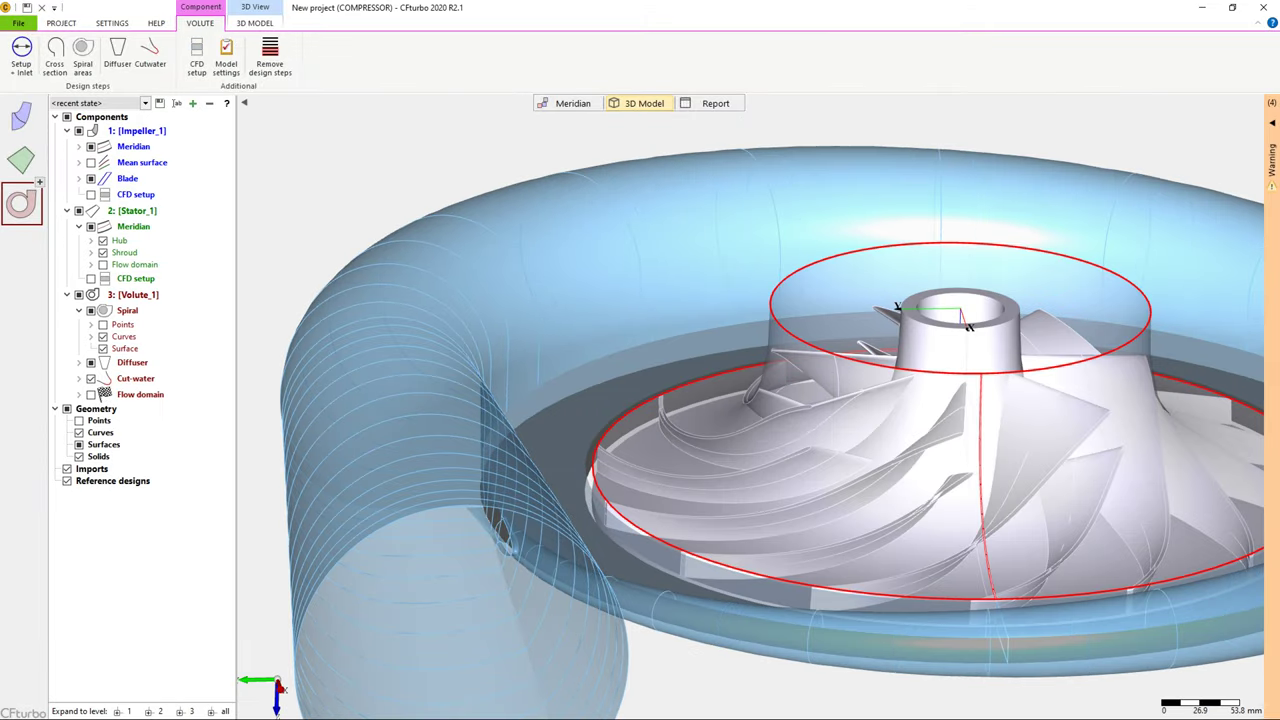
Add a constant cross section outlet extension with a length of 300 mm in the volute's CFD setup
scroll(802, 347, "down", 3)
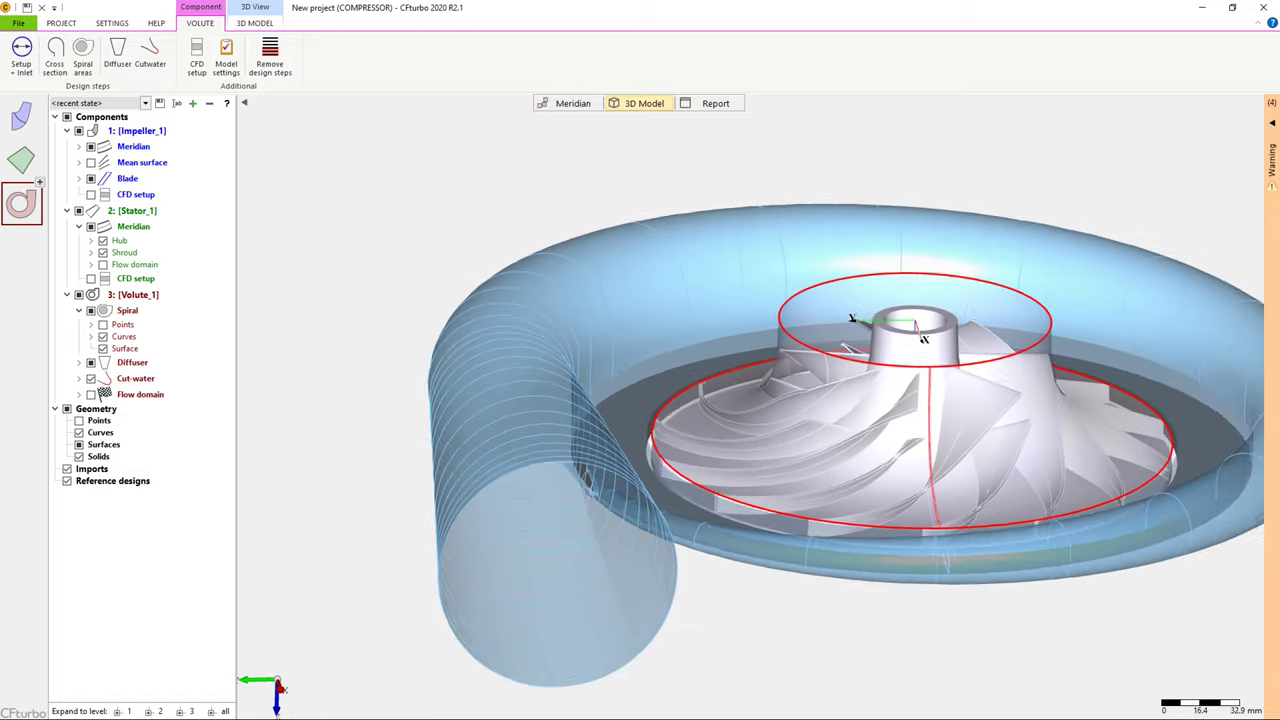
left_click_drag(802, 348, 874, 419)
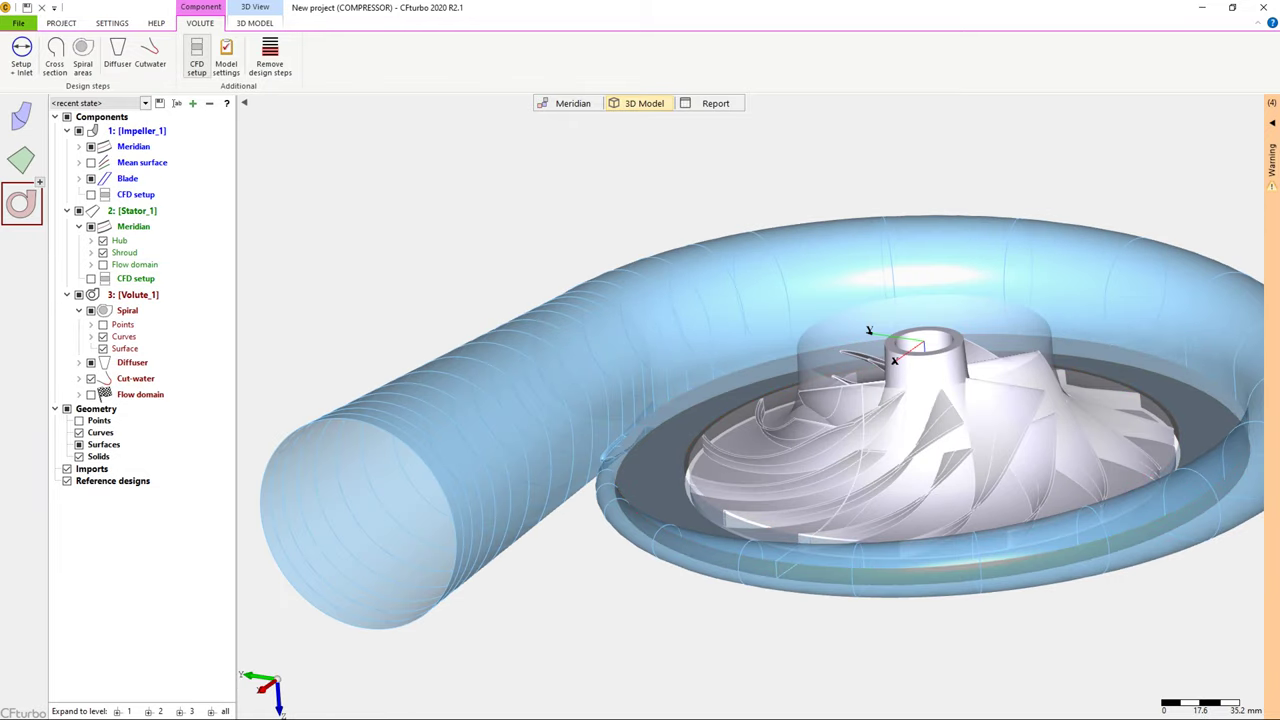
left_click(196, 55)
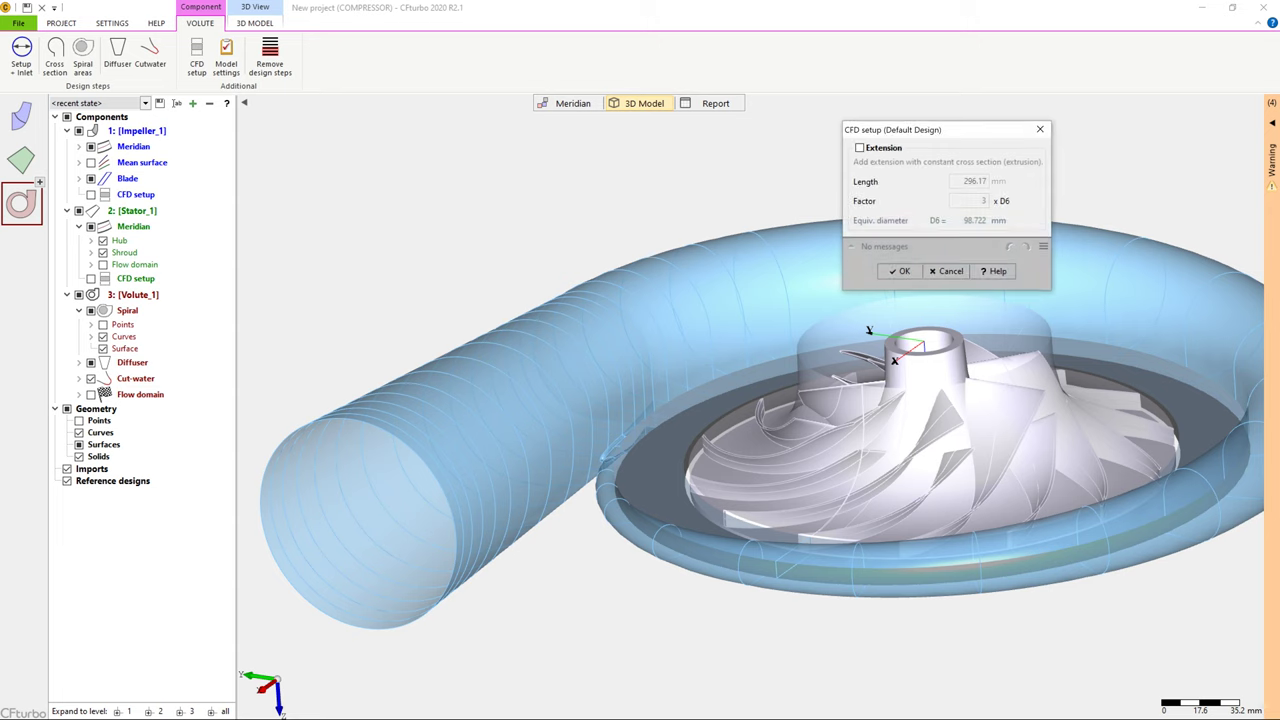
left_click(860, 148)
key("Tab")
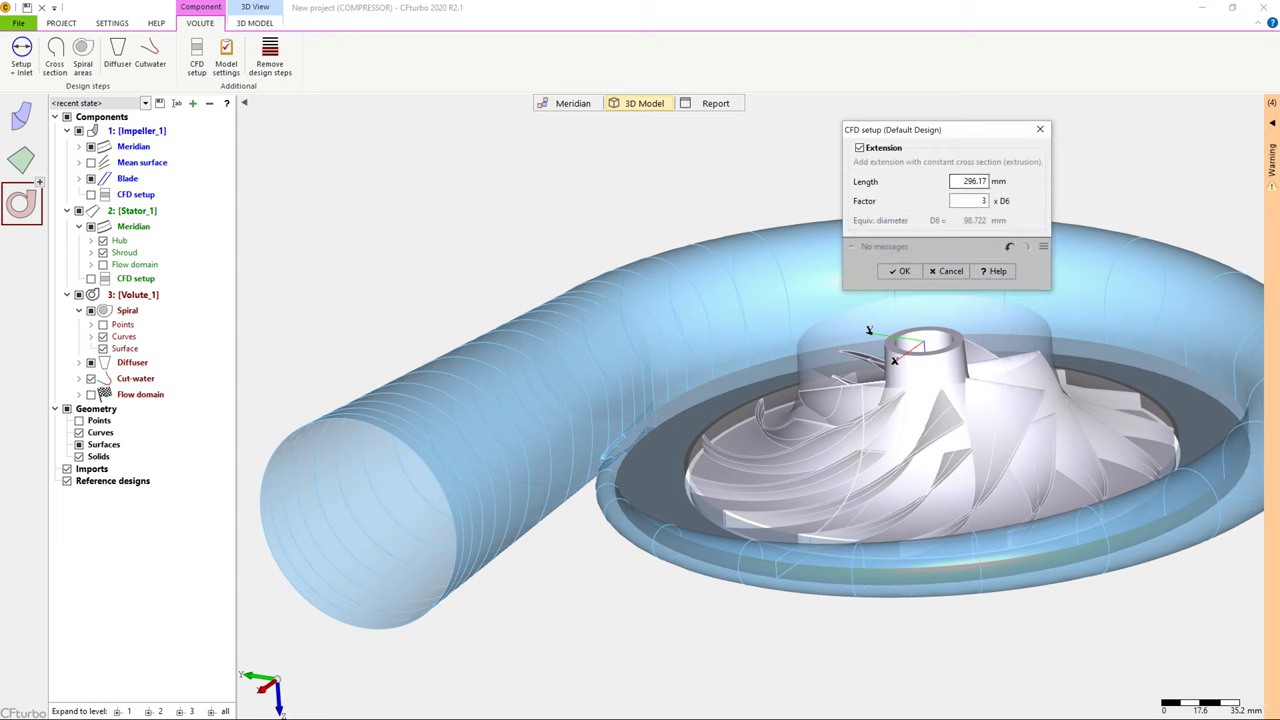
left_click_drag(964, 182, 987, 182)
type("300")
key("Tab")
key("Return")
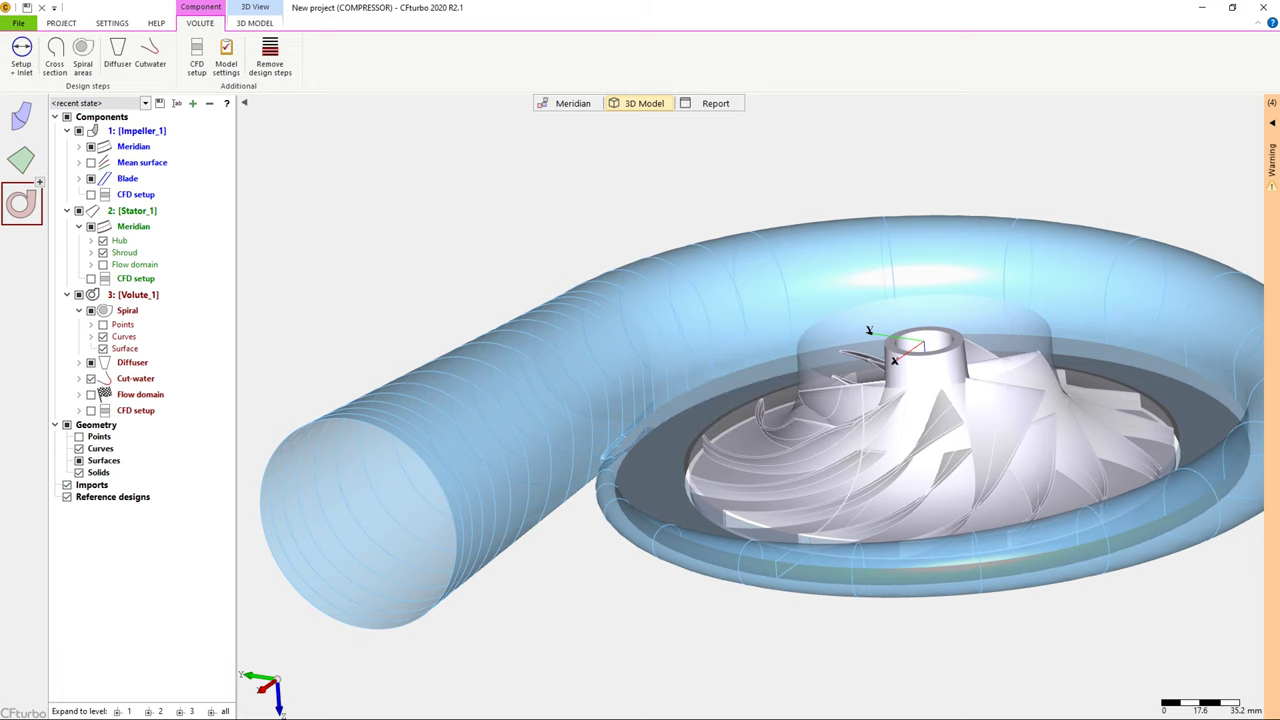
Enable the RSI connection at the outlet in the impeller's CFD setup and accept it
left_click_drag(874, 409, 905, 409)
middle_click_drag(905, 409, 812, 412)
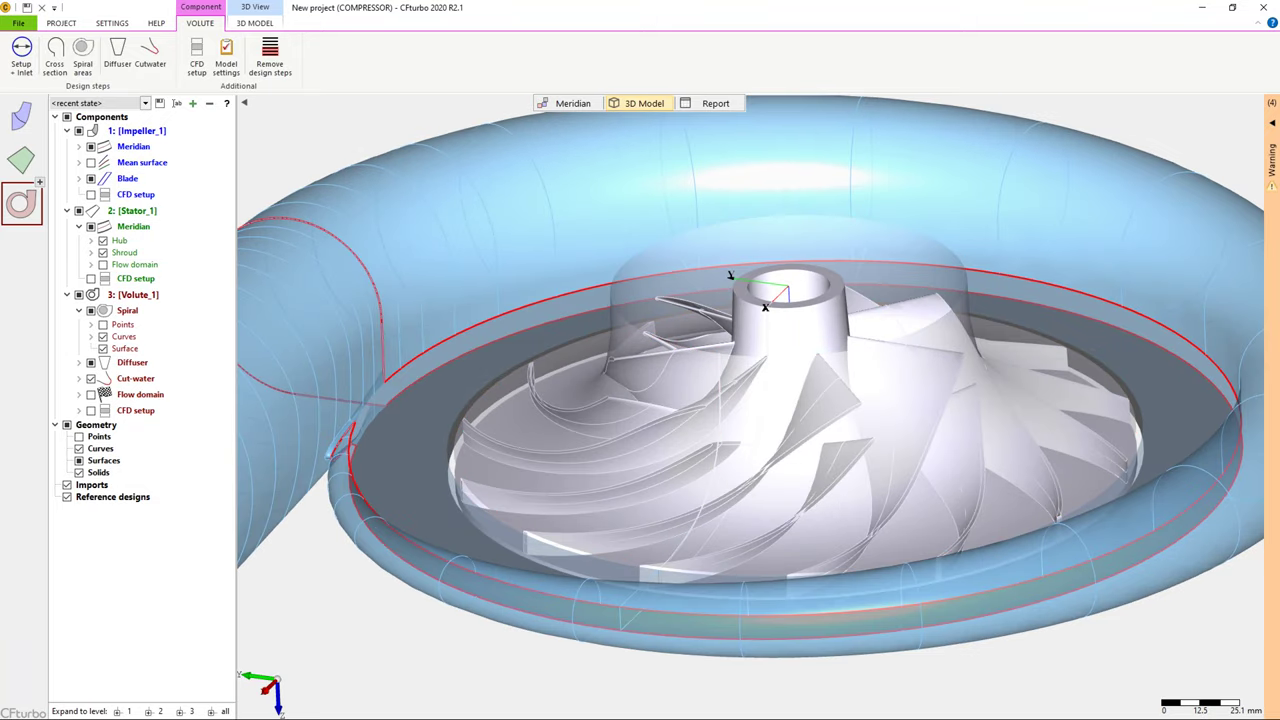
left_click_drag(602, 237, 610, 238)
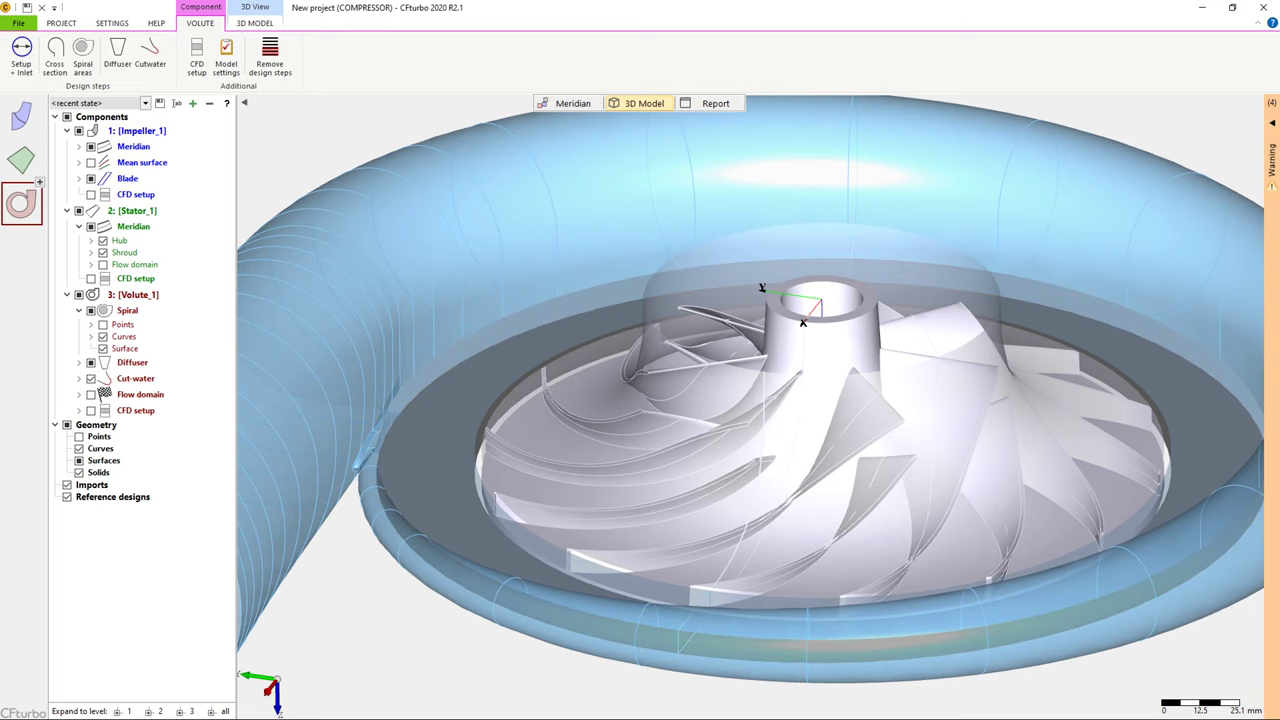
left_click(21, 116)
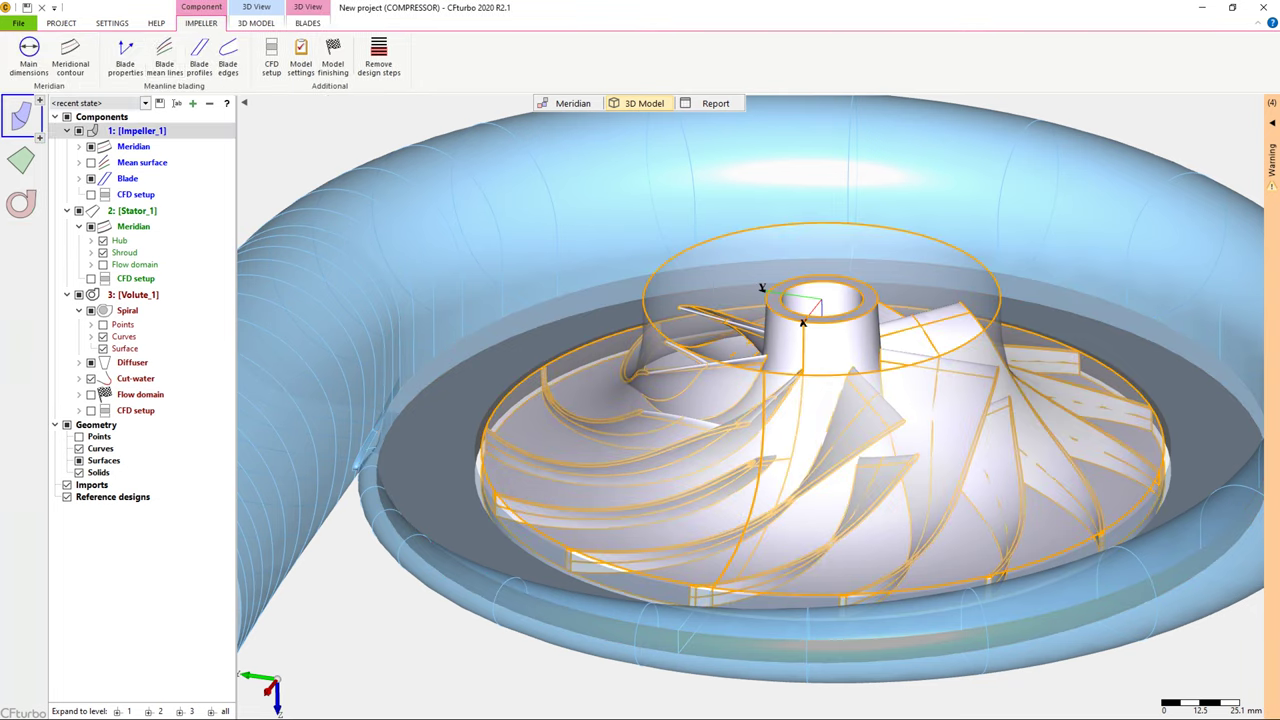
left_click(271, 57)
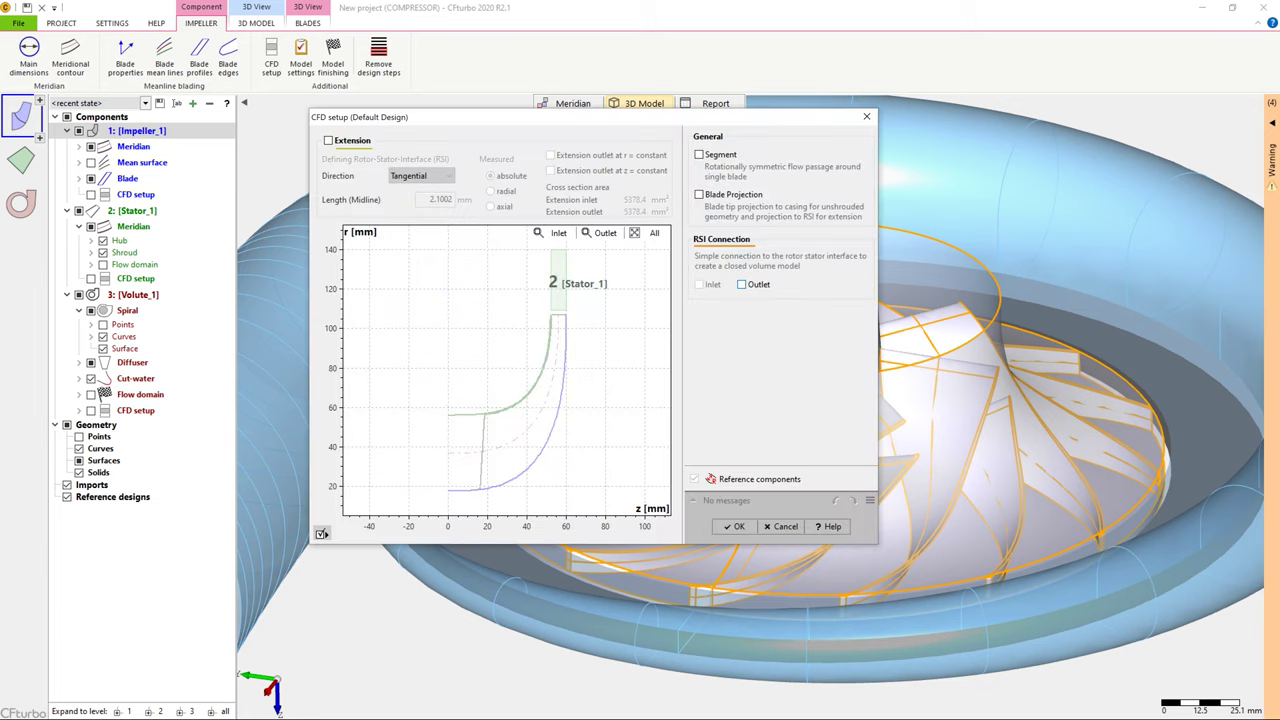
left_click(741, 284)
left_click(735, 526)
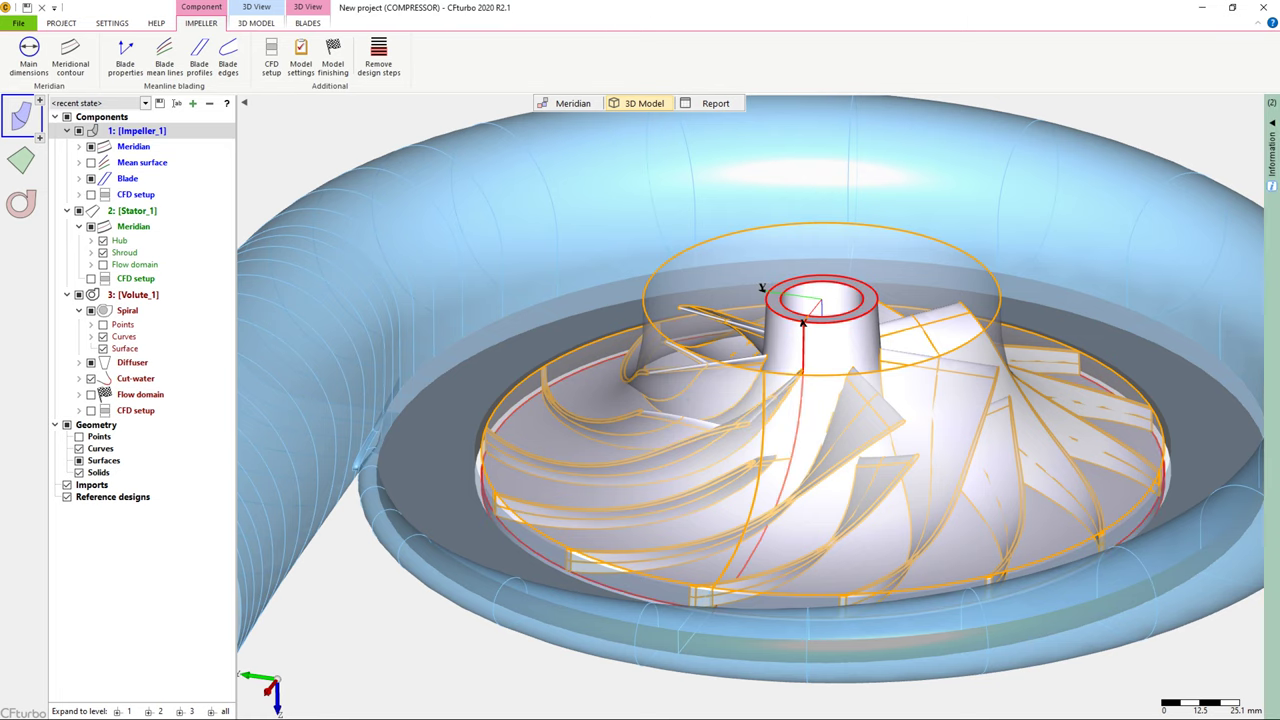
Display all subelements of the stator's and the volute's CFD setup in the 3D model
scroll(700, 397, "down", 2)
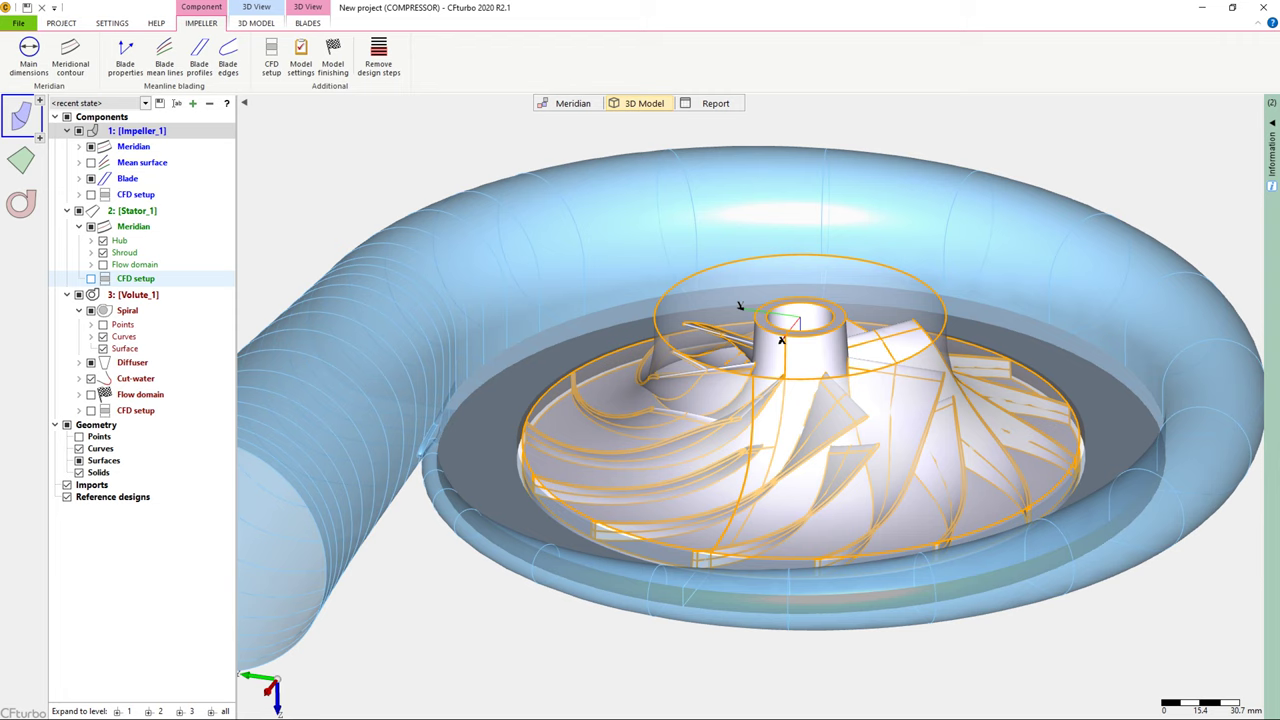
right_click(132, 278)
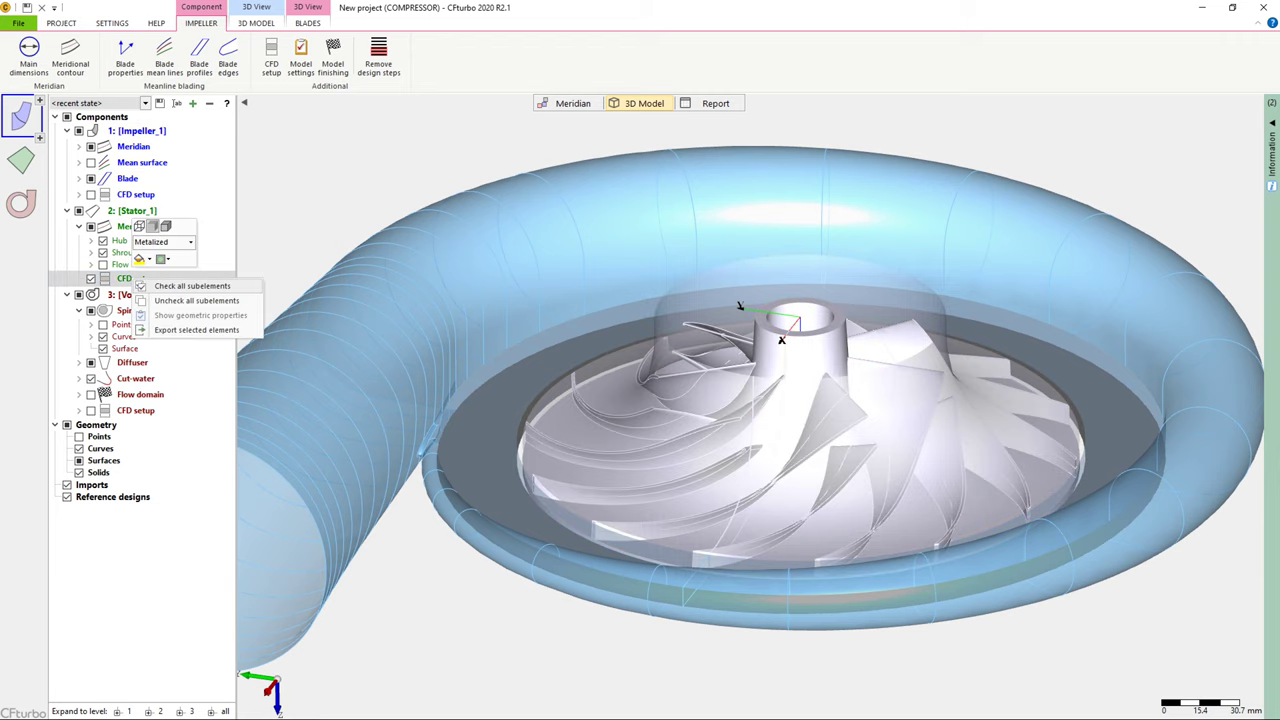
left_click(160, 286)
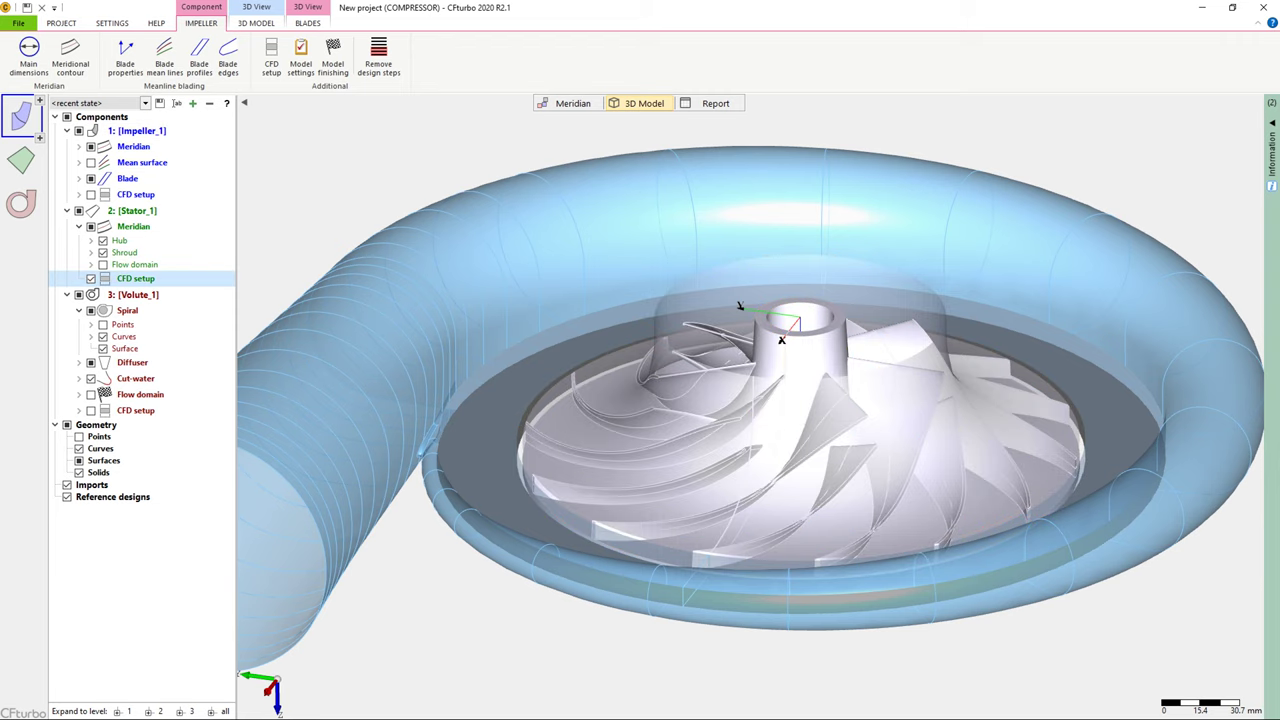
left_click_drag(738, 407, 738, 398)
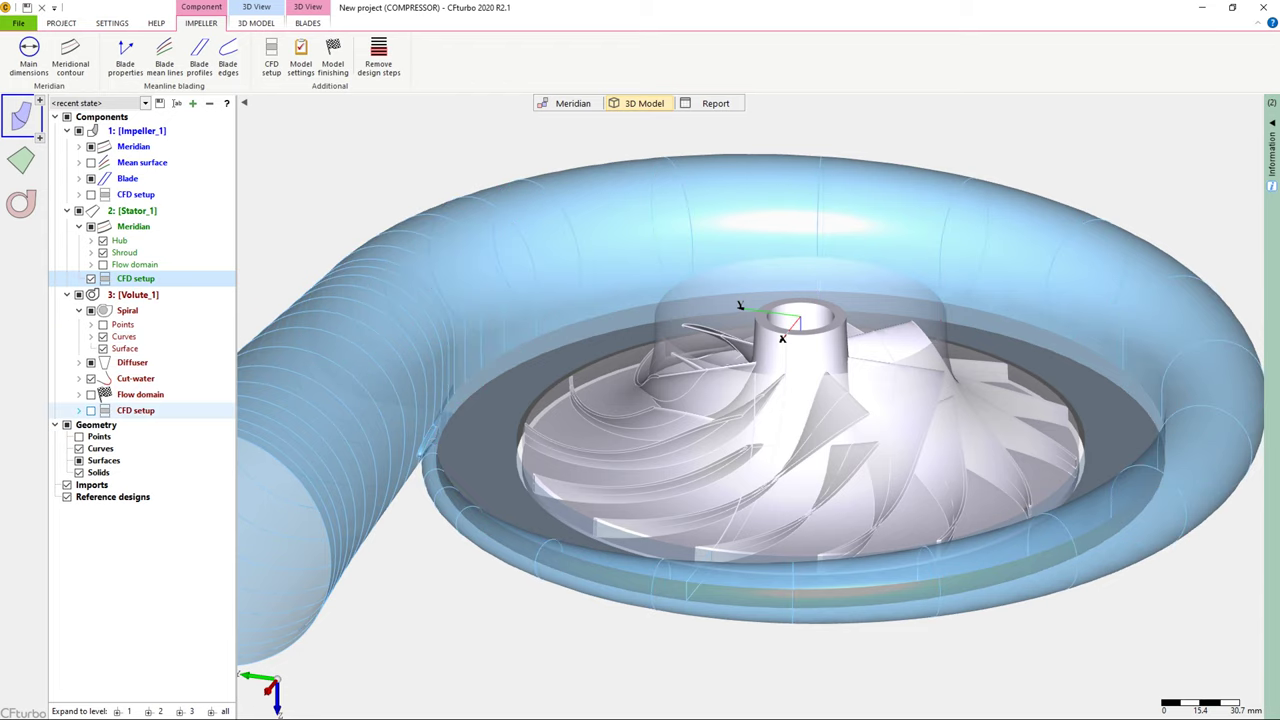
right_click(140, 410)
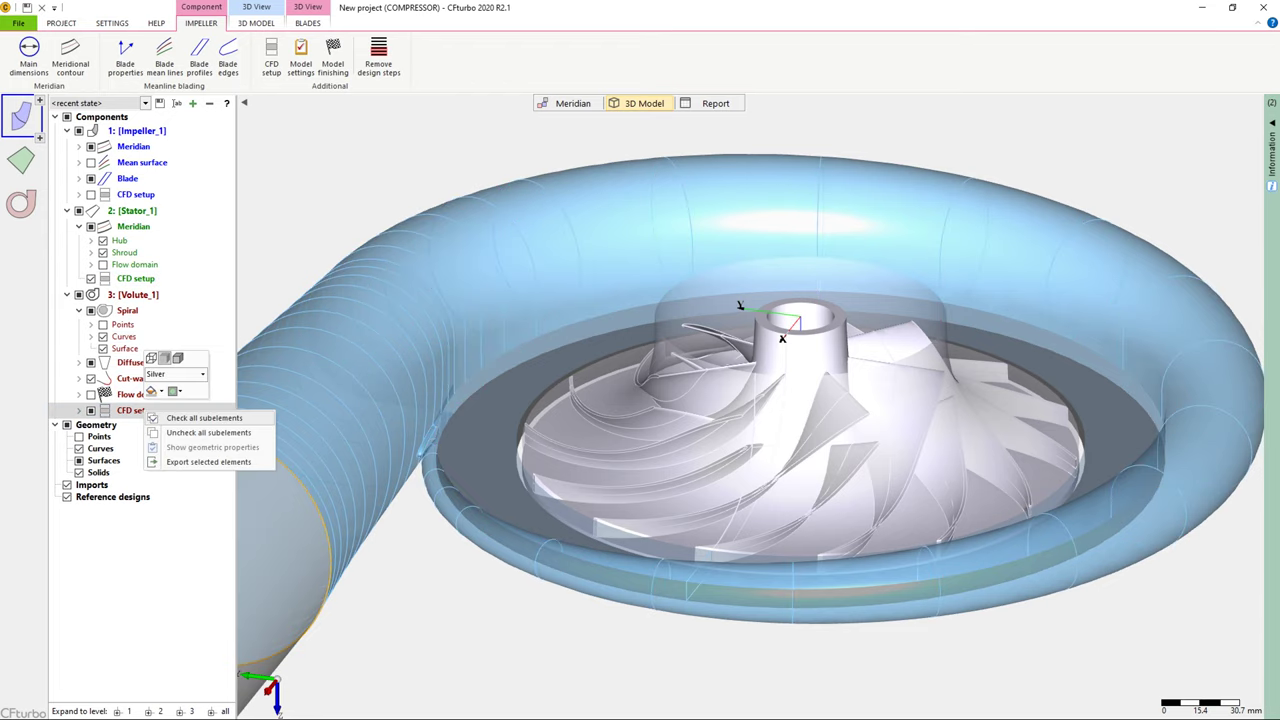
left_click(204, 418)
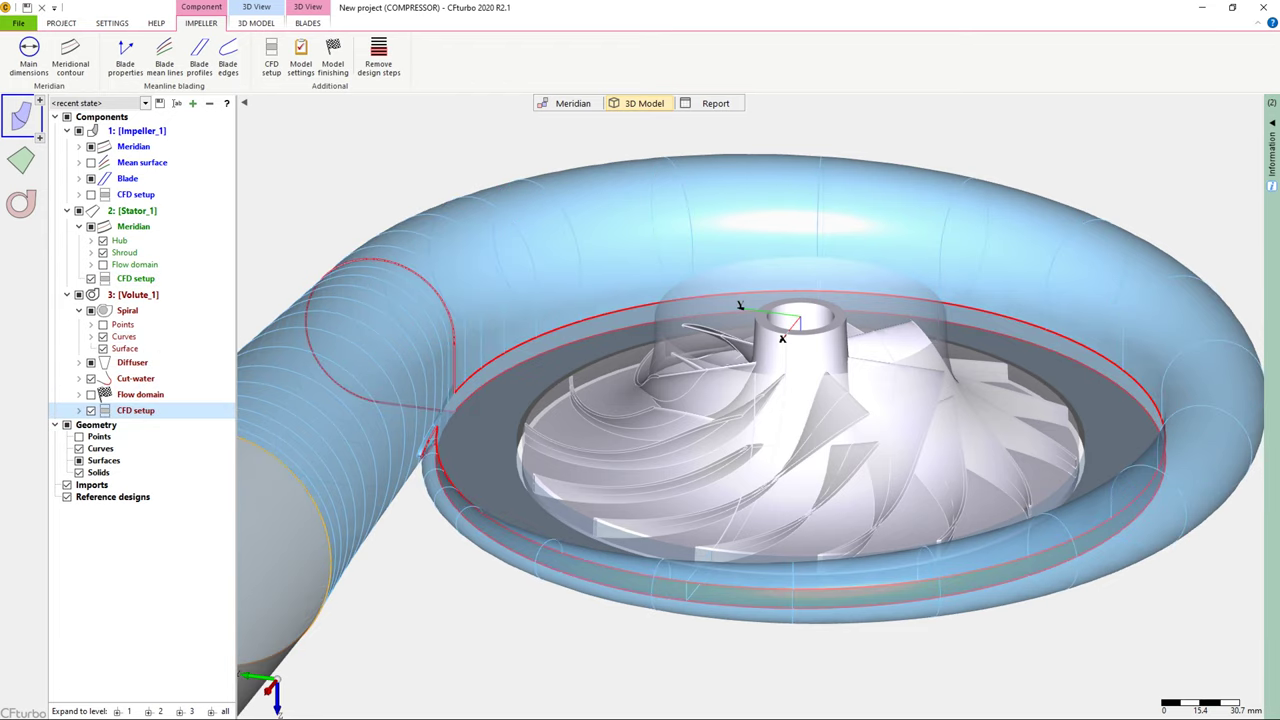
scroll(515, 290, "down", 9)
middle_click_drag(515, 290, 704, 298)
scroll(704, 298, "up", 1)
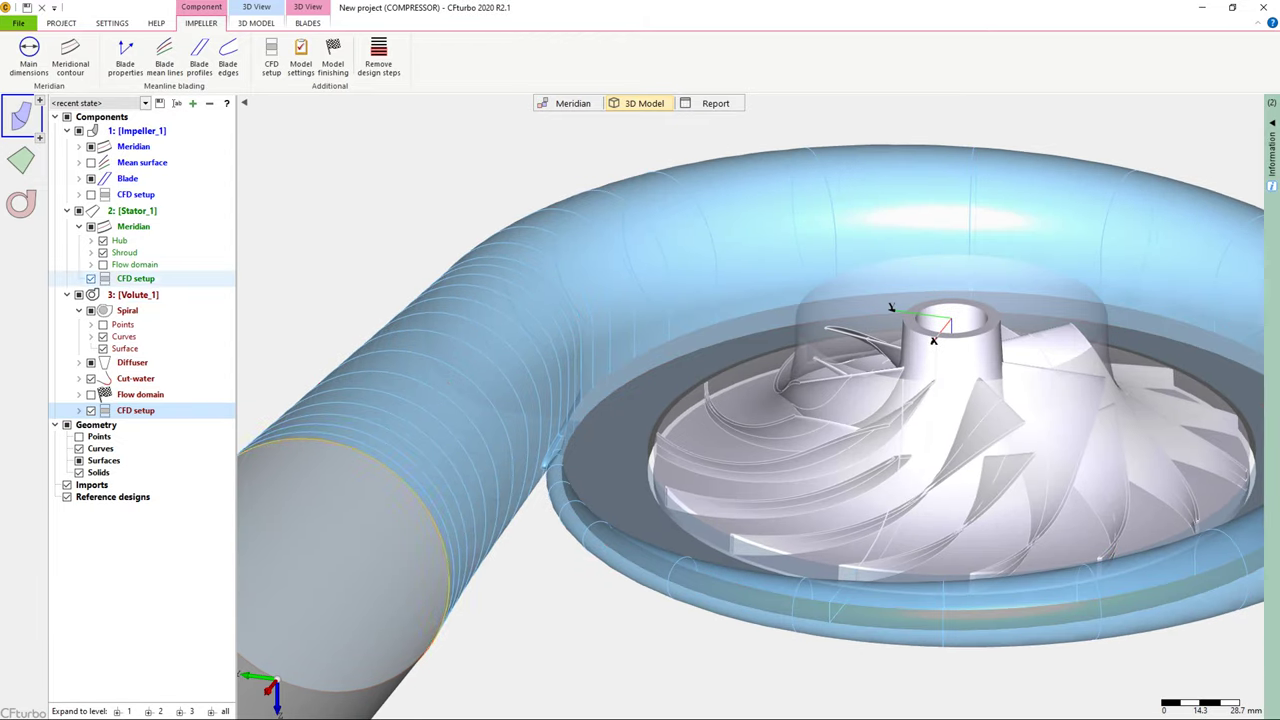
right_click(134, 277)
left_click(200, 287)
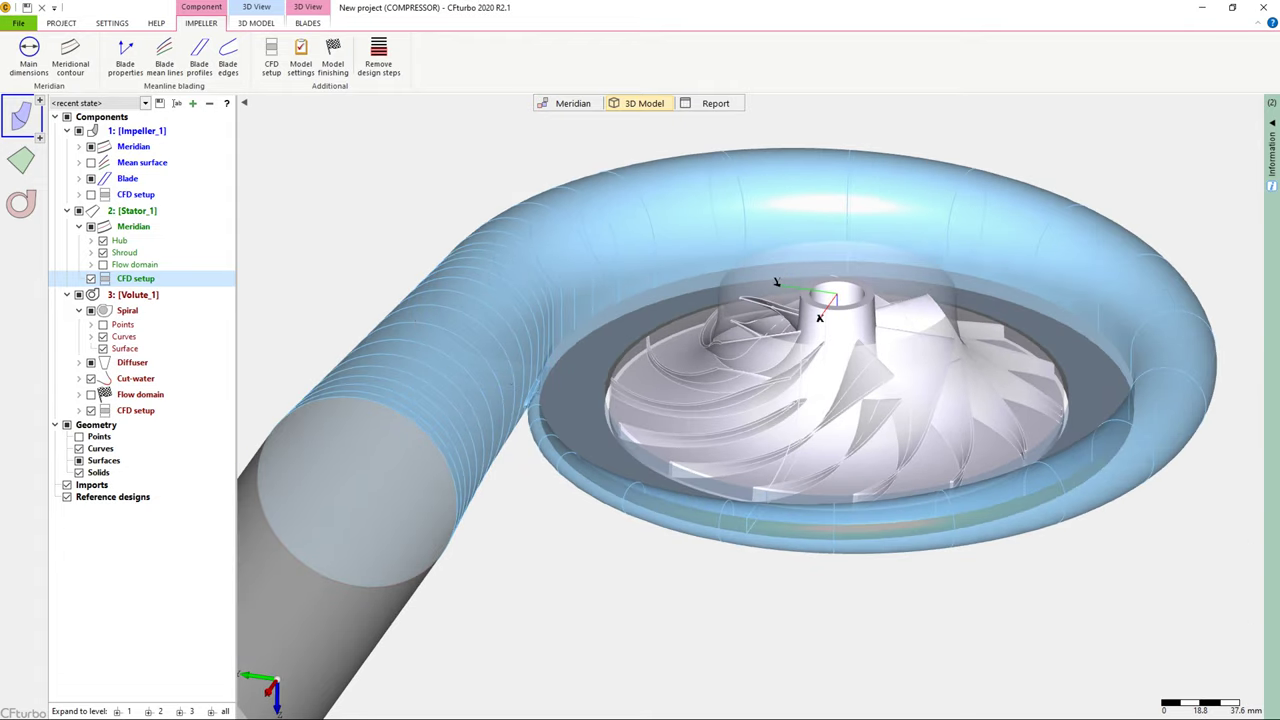
Add a new stator ahead of the impeller as the first component and accept the global setup notice
left_click(40, 100)
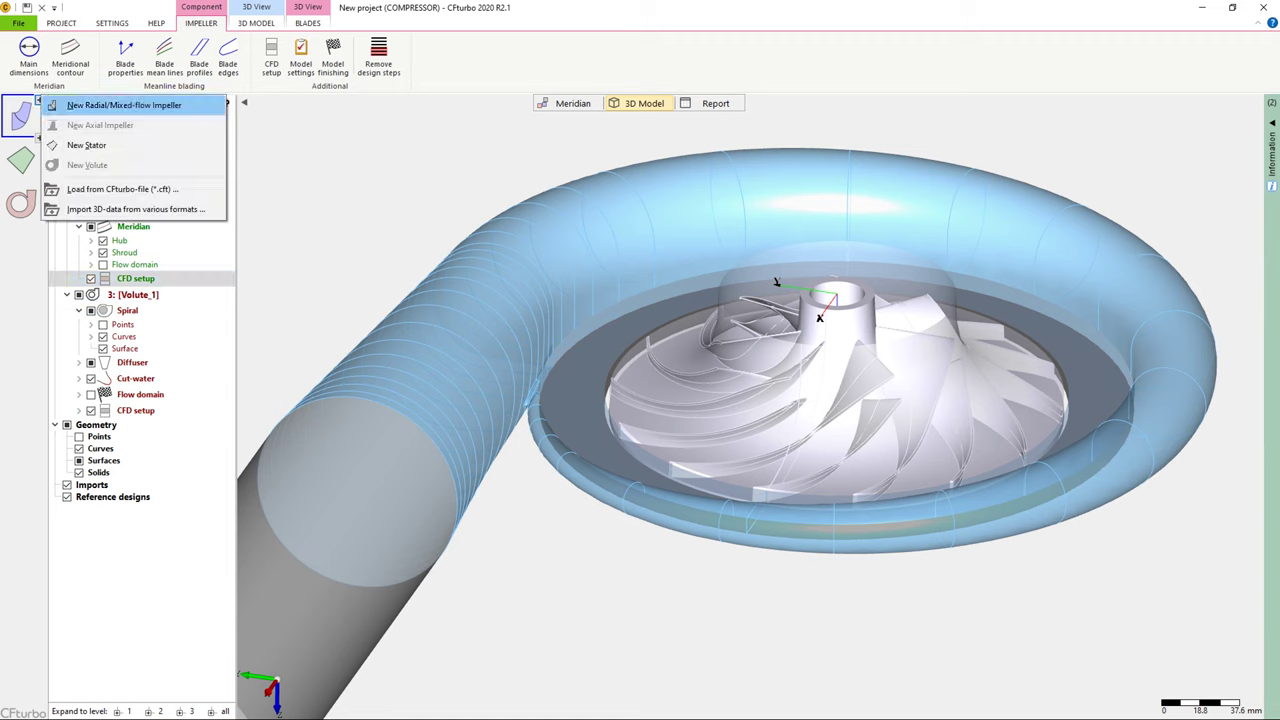
left_click(86, 145)
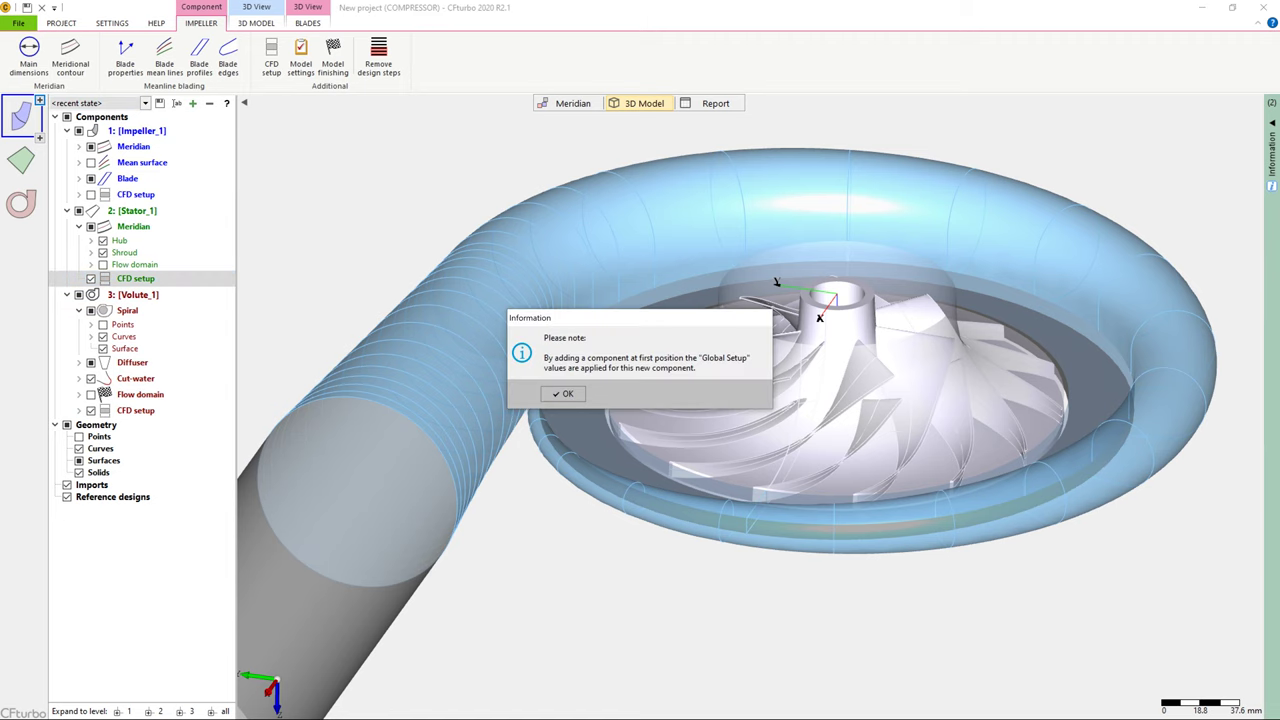
left_click(563, 394)
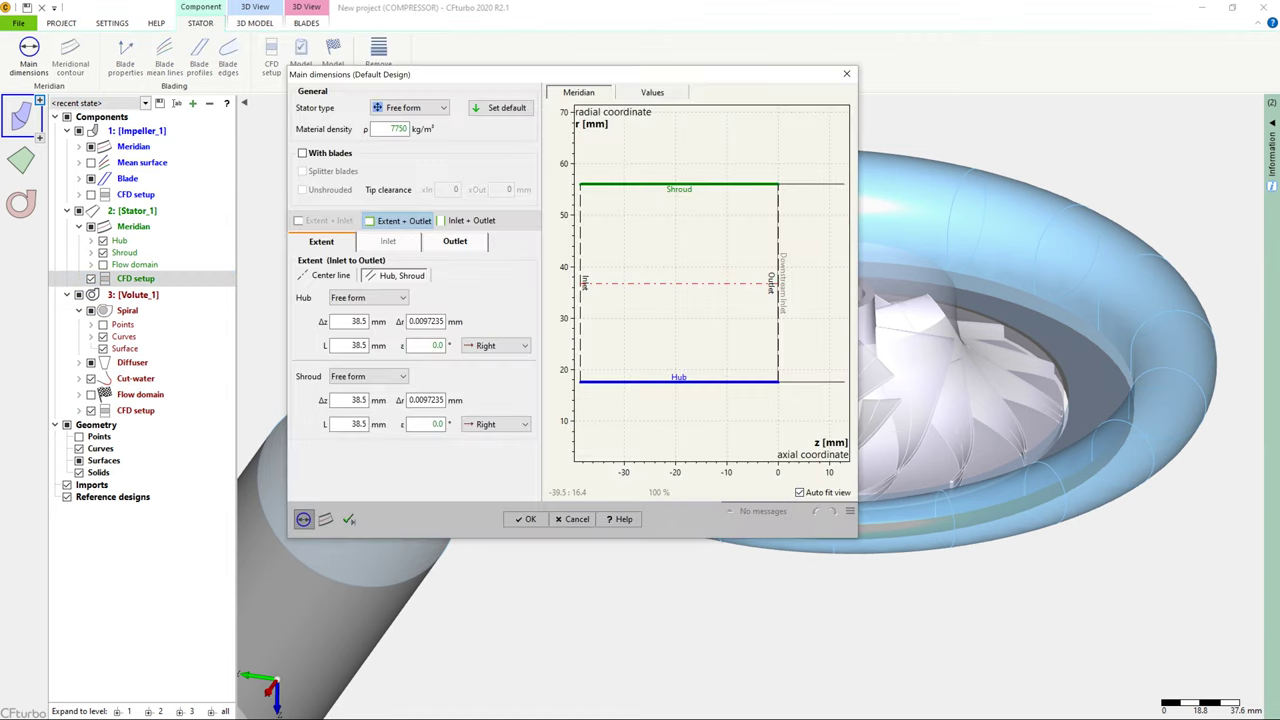
Set the axial extent Δz of the inlet stator's shroud and hub to 100 mm each
double_click(358, 400)
type("1")
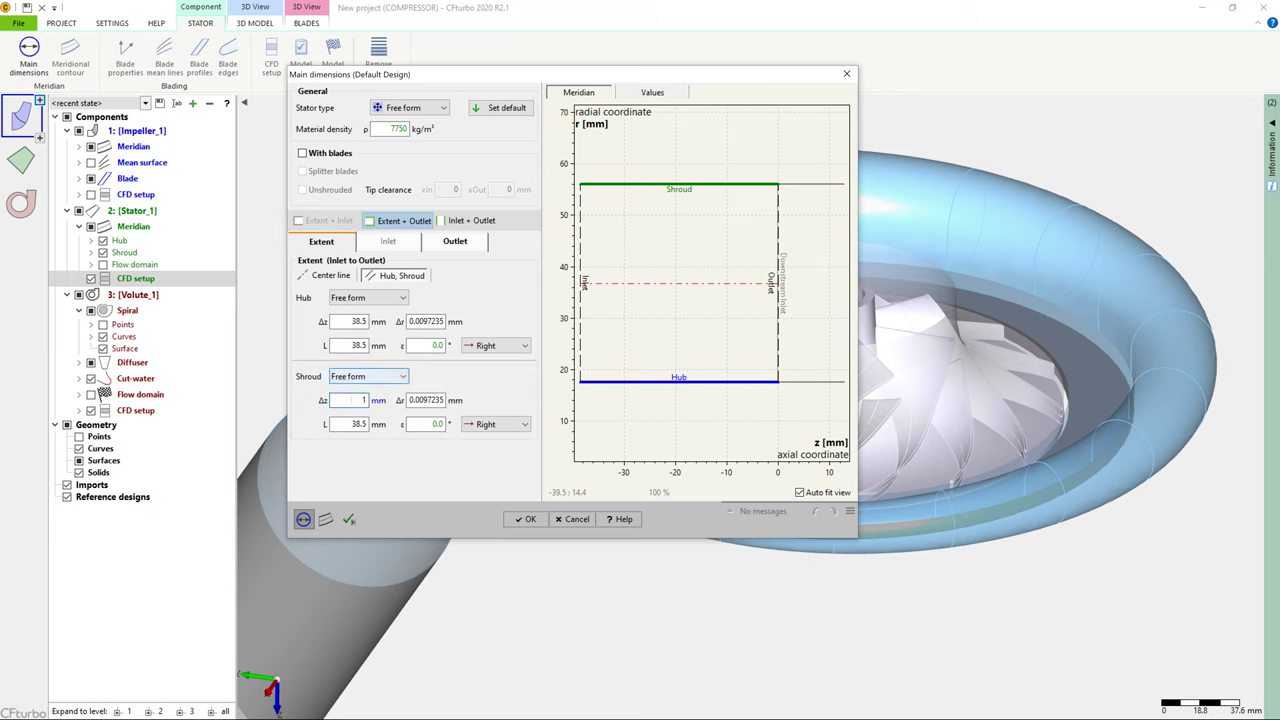
type("00")
double_click(358, 321)
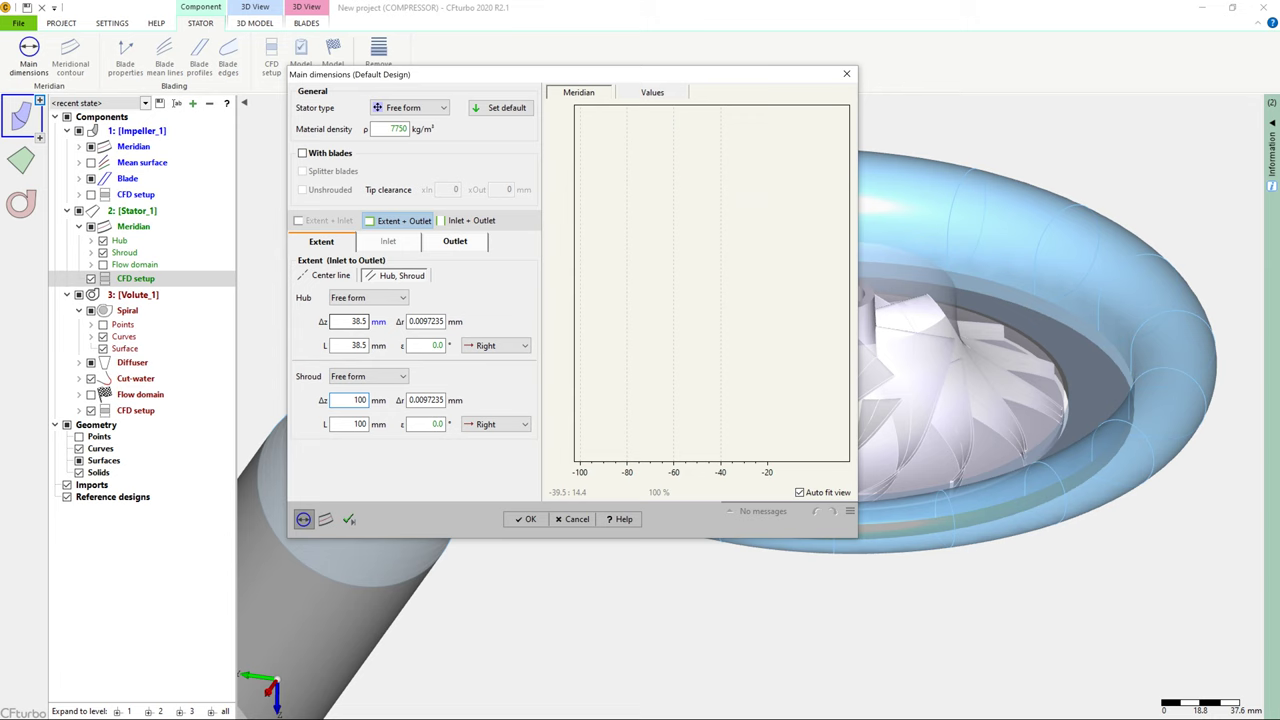
type("100")
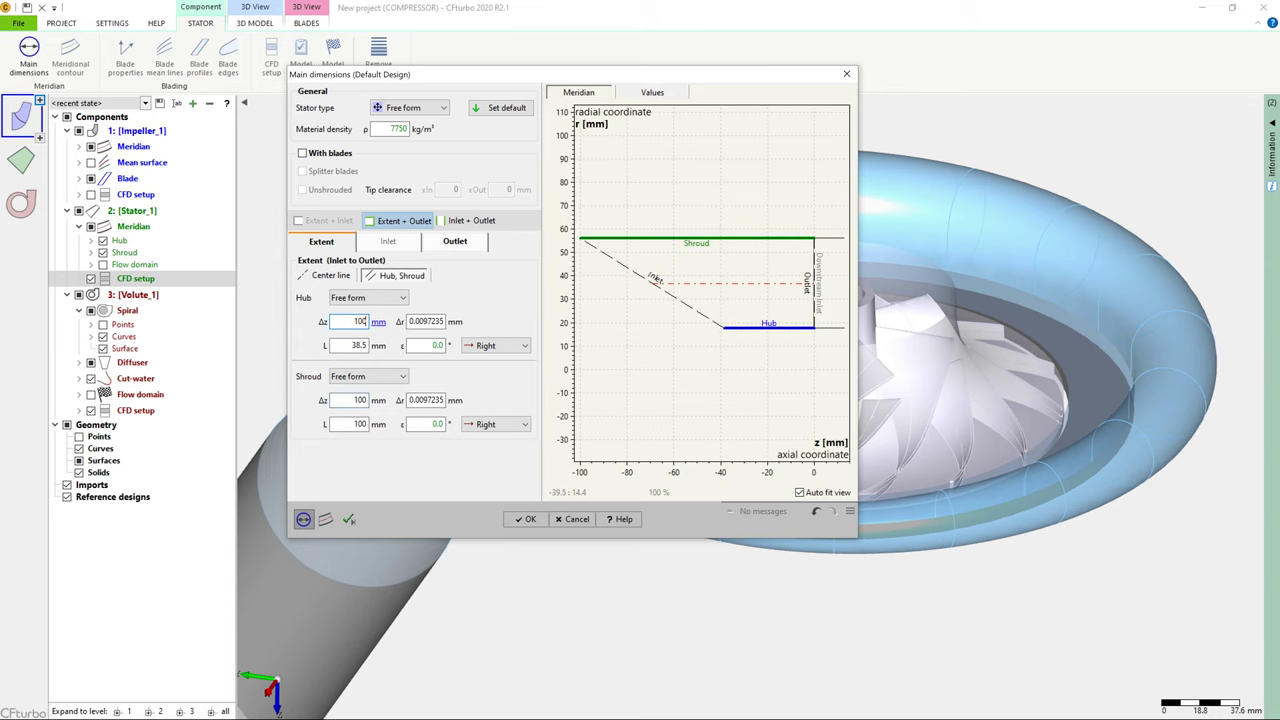
left_click(357, 345)
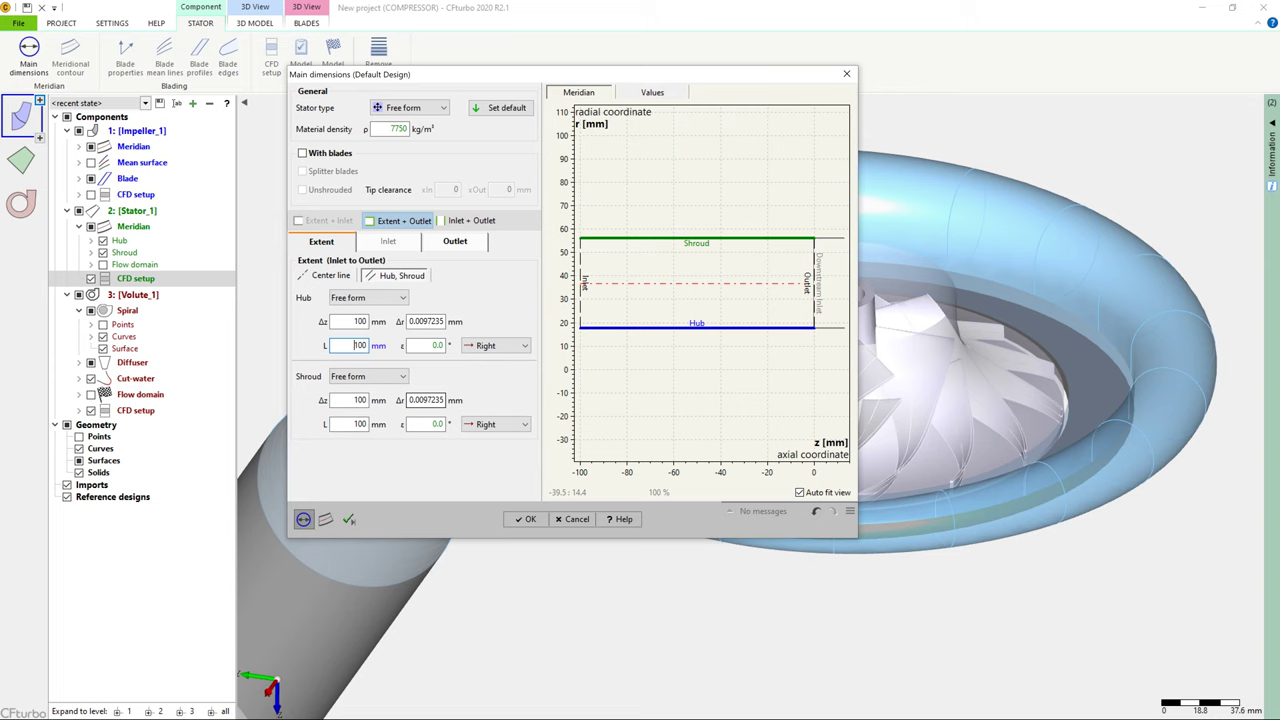
Set the radial extent Δr of the stator's shroud and hub to 0 mm and complete its design automatically
double_click(425, 400)
type("0")
left_click(425, 321)
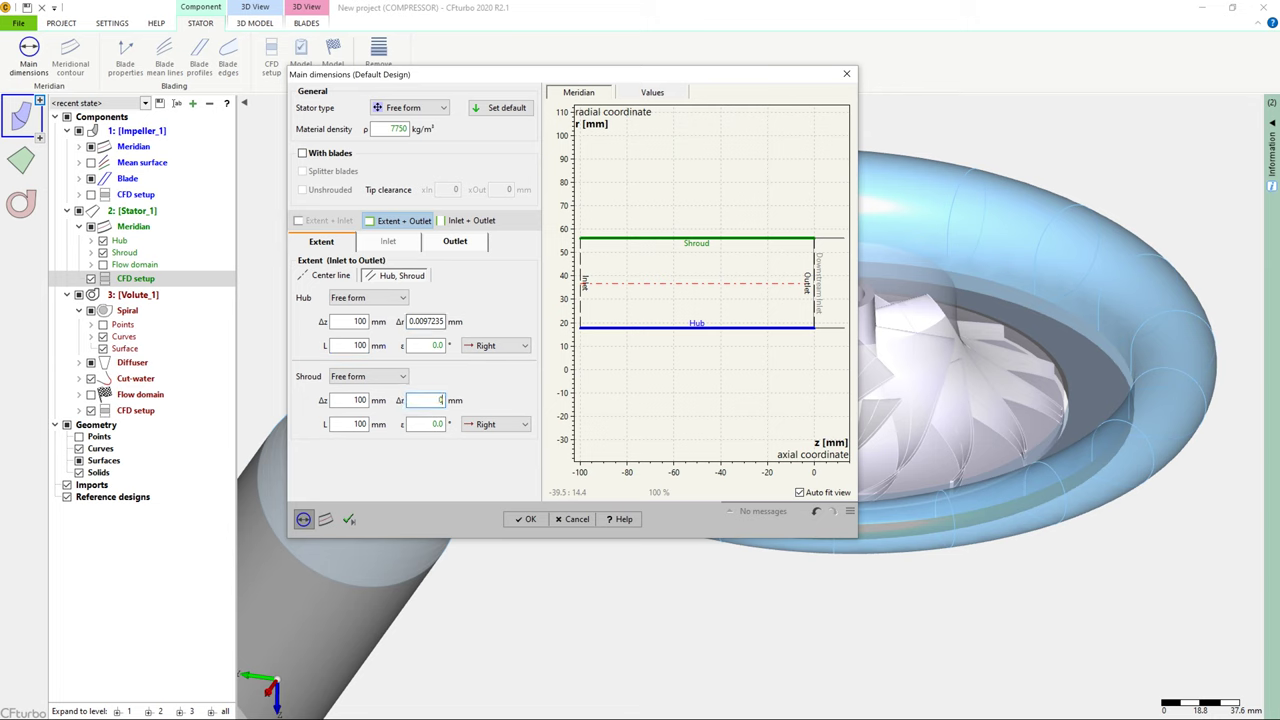
double_click(425, 321)
type("0")
left_click(348, 519)
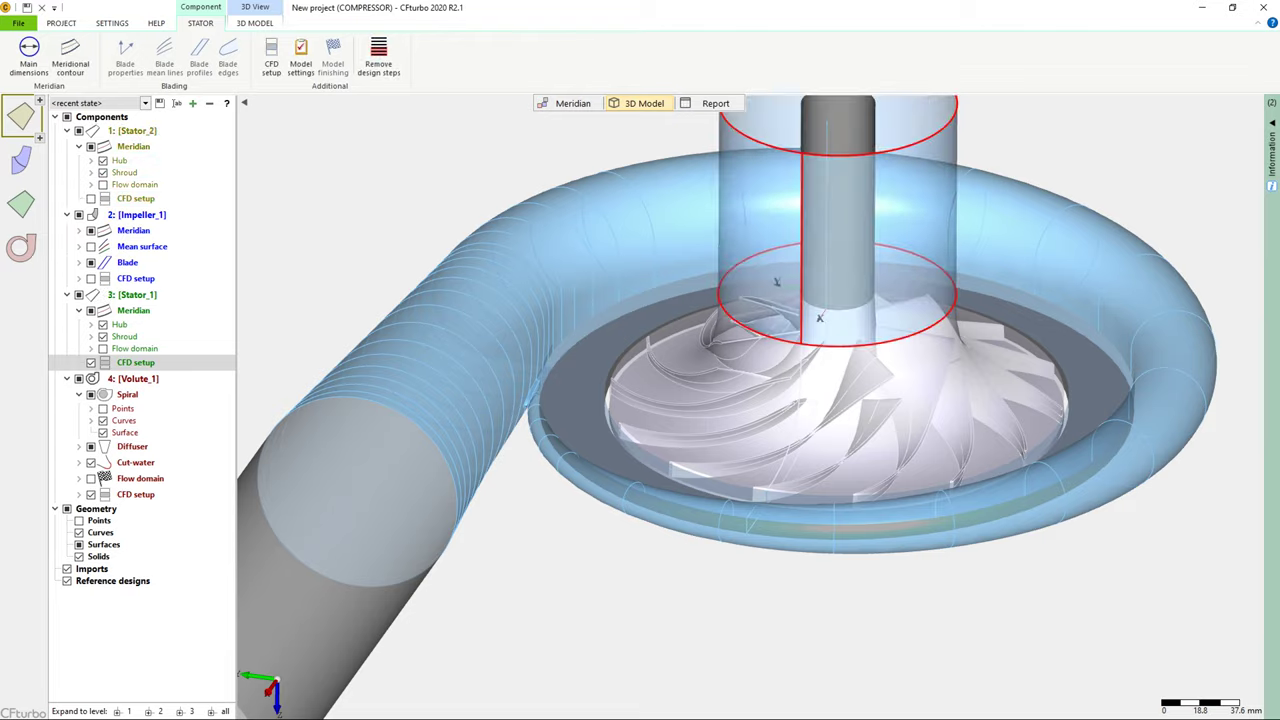
Examine the inlet stator ahead of the impeller in the 3D model and in its meridional contour
left_click_drag(728, 254, 675, 245)
right_click_drag(675, 245, 643, 462)
left_click_drag(714, 378, 844, 253)
left_click_drag(803, 495, 804, 438)
scroll(837, 493, "up", 3)
middle_click_drag(837, 493, 753, 394)
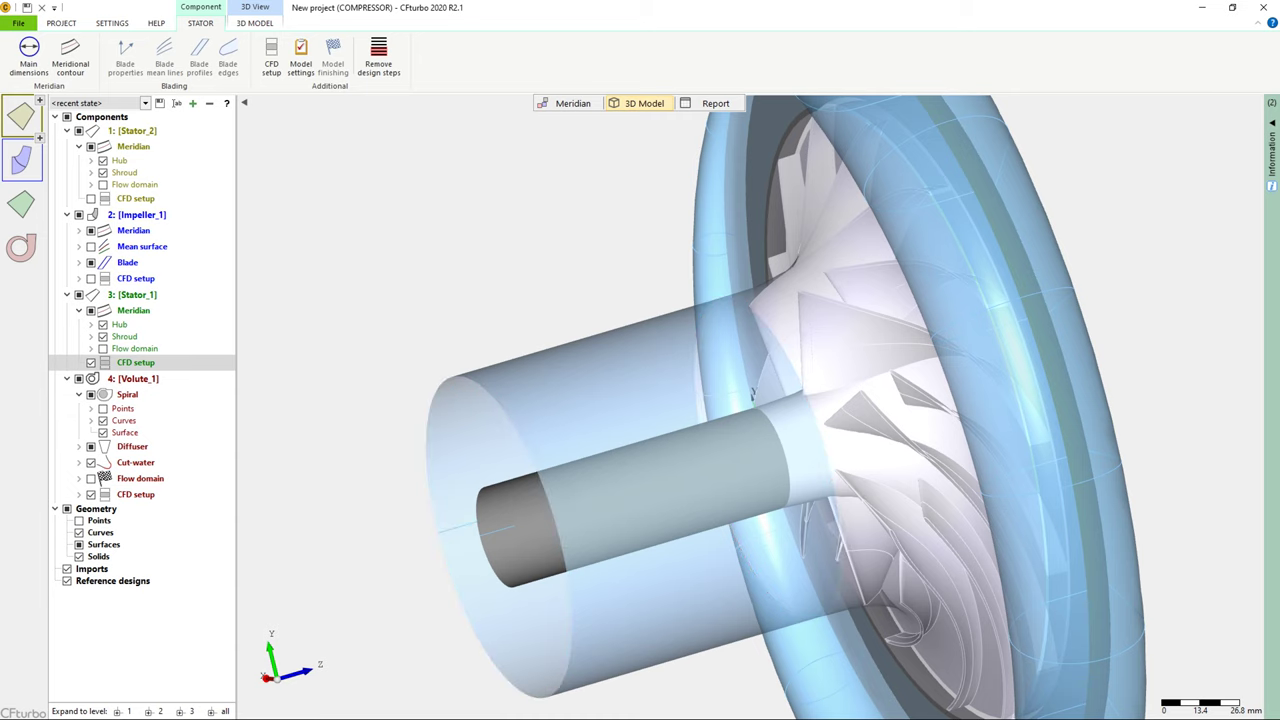
left_click(70, 55)
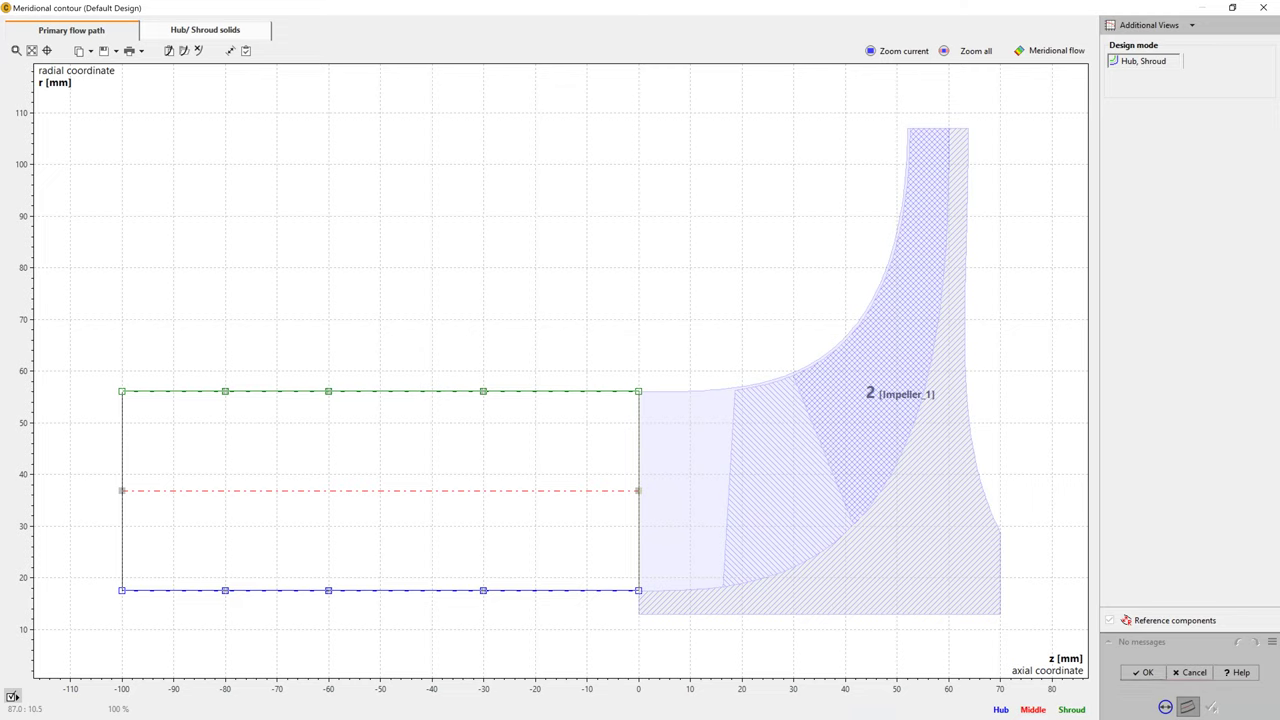
left_click(1144, 673)
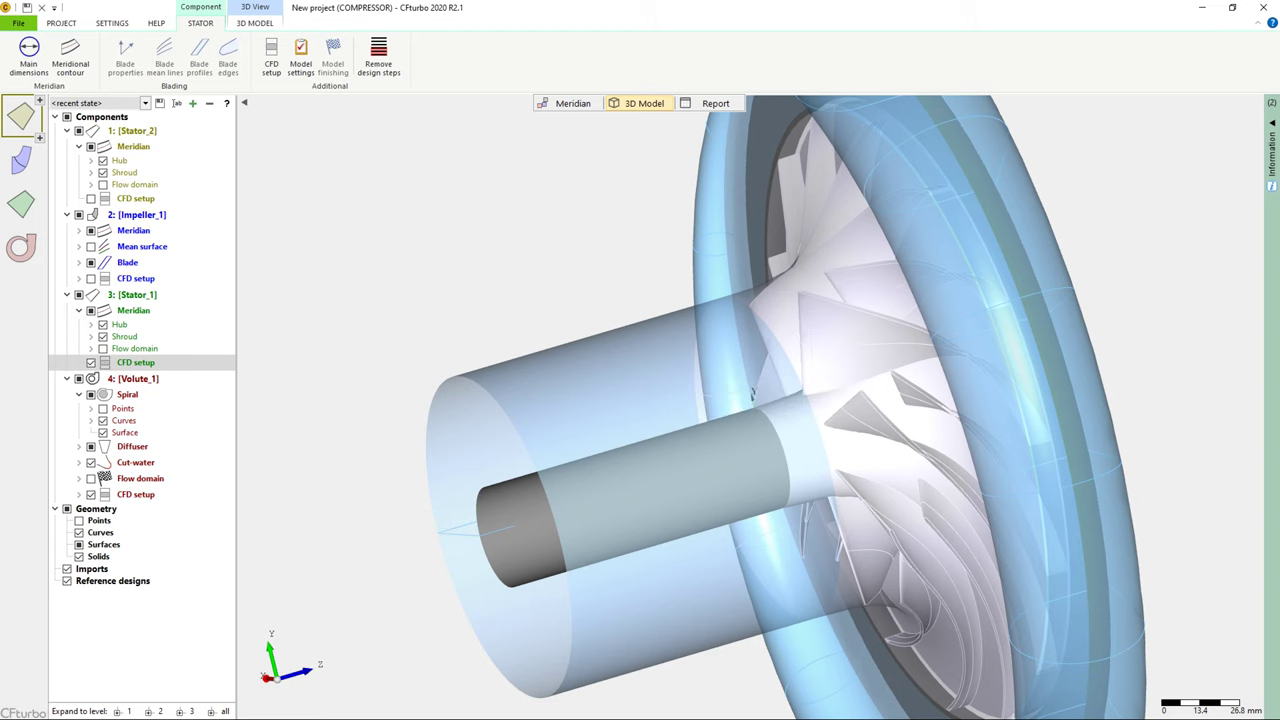
Define the inlet stator's main dimensions by Inlet + Outlet, set the inlet hub radius to 0 mm and accept
left_click(29, 52)
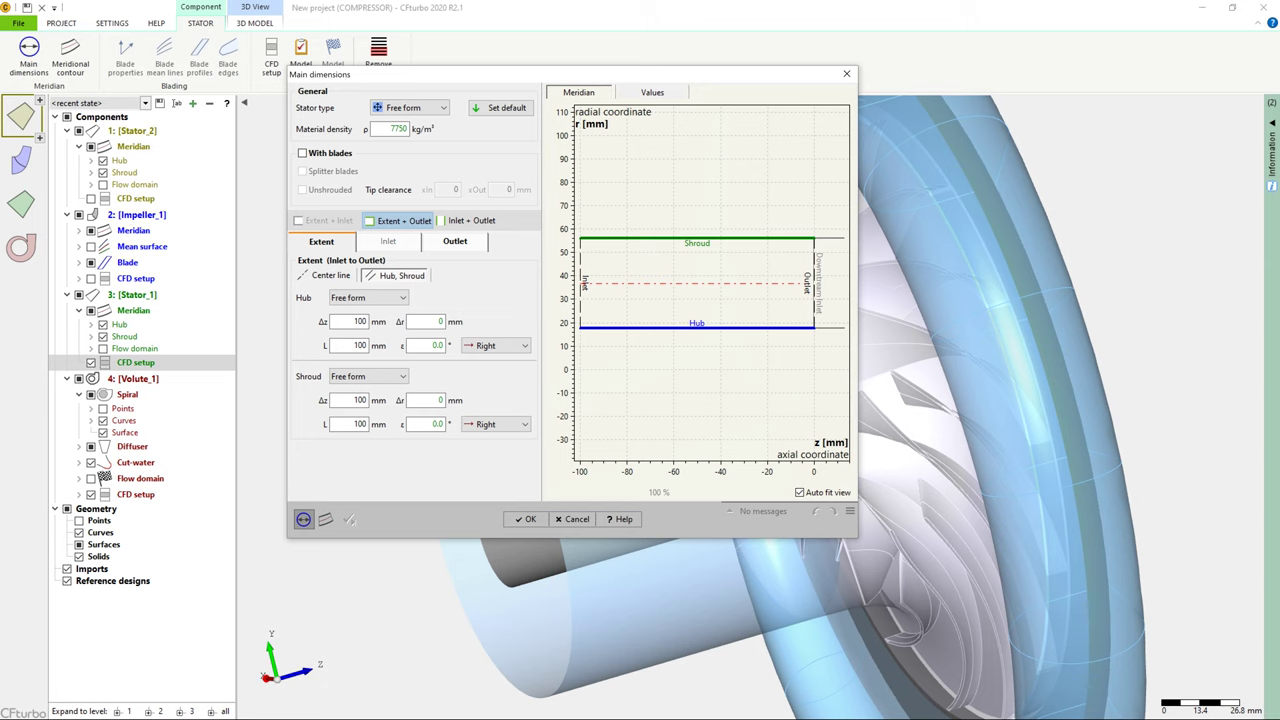
left_click(470, 221)
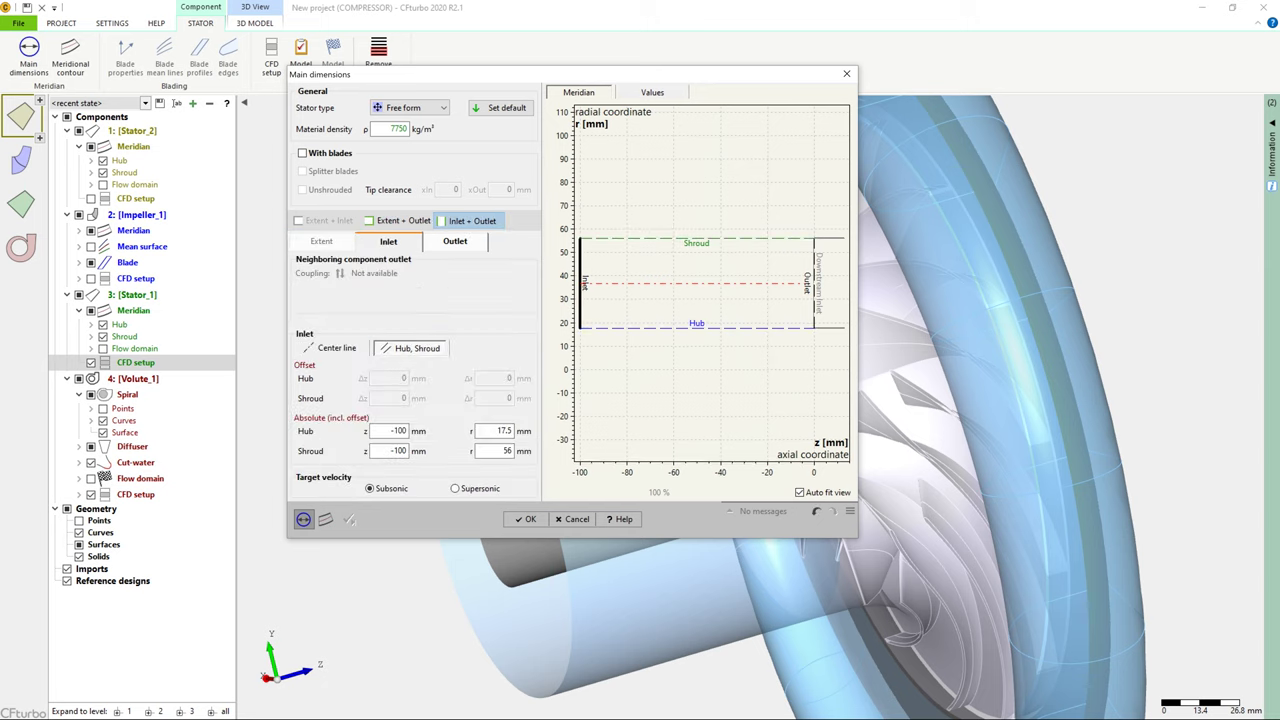
double_click(502, 431)
type("6")
key("Return")
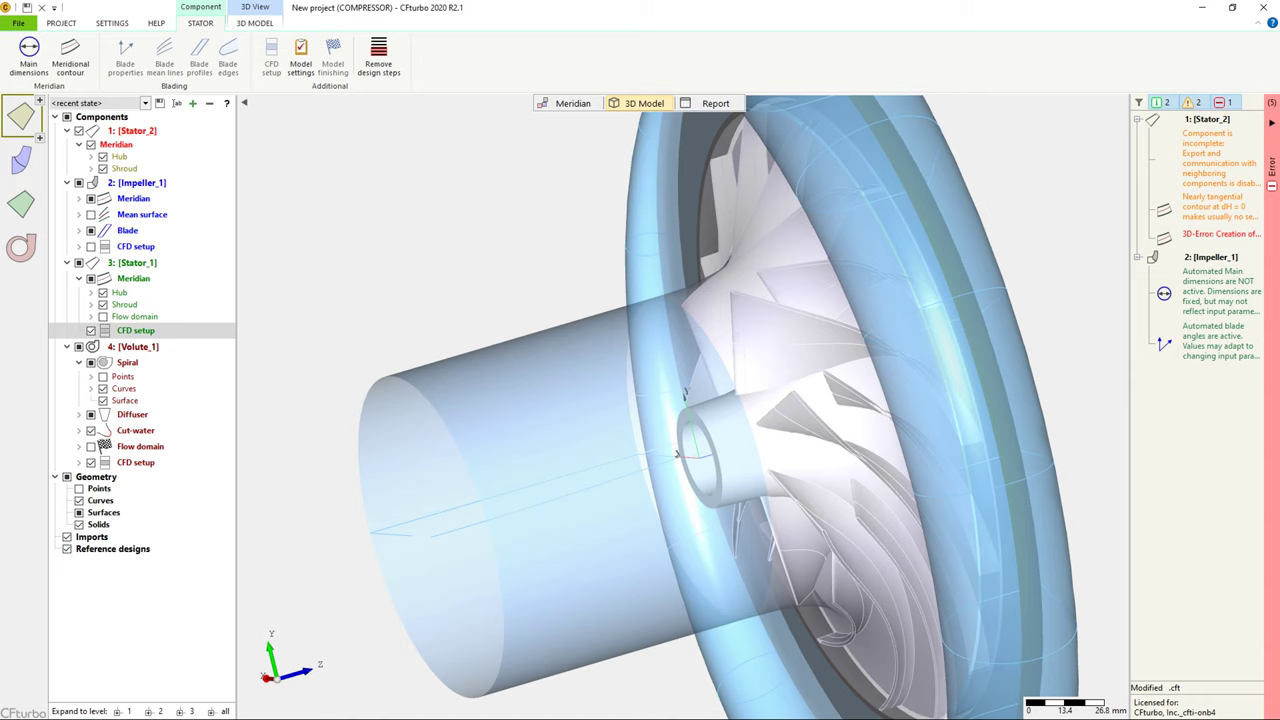
Add an outlet curve to the inlet stator's hub contour and move the junction to about z = -25 mm on the axis
left_click(70, 57)
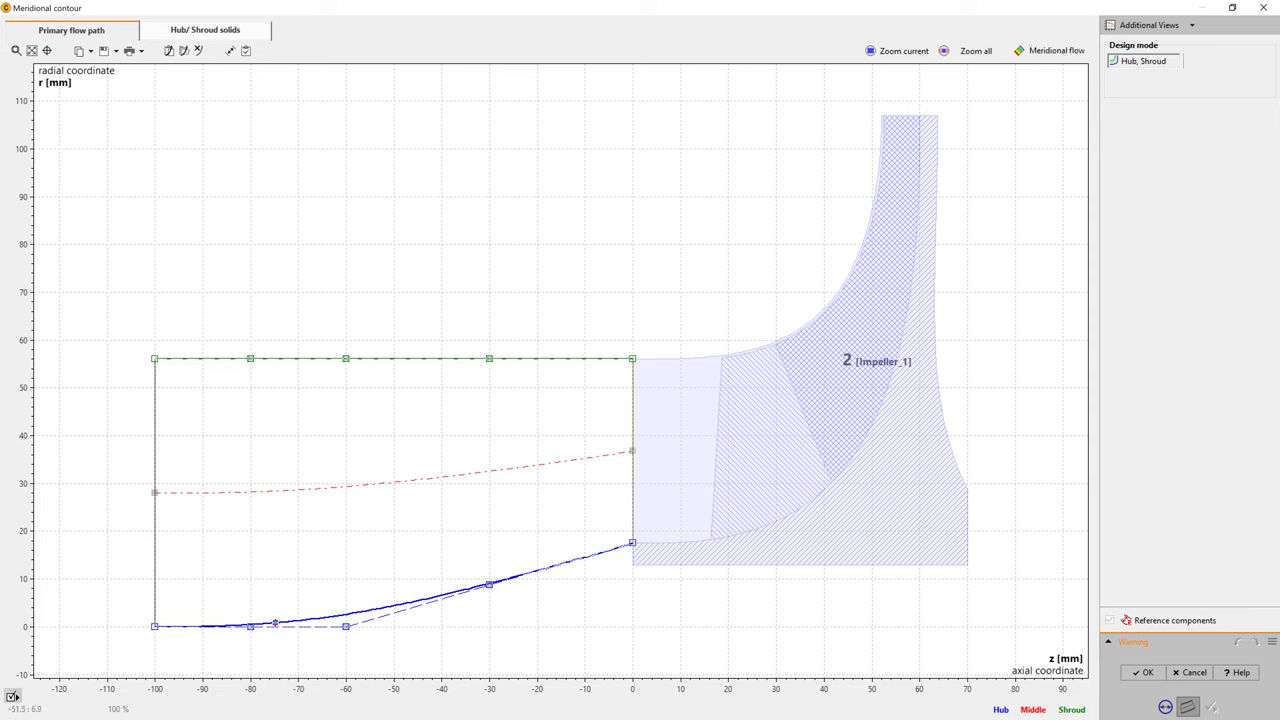
left_click(389, 604)
right_click(389, 604)
mouse_move(440, 594)
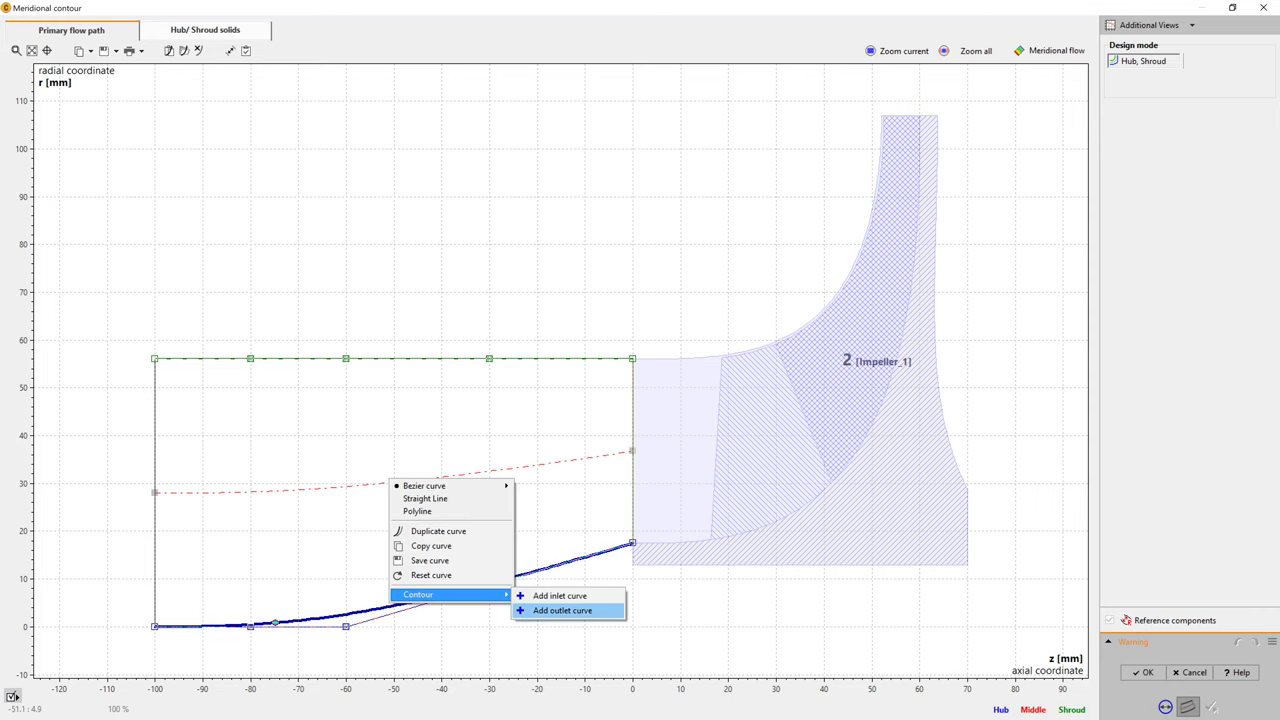
left_click(562, 610)
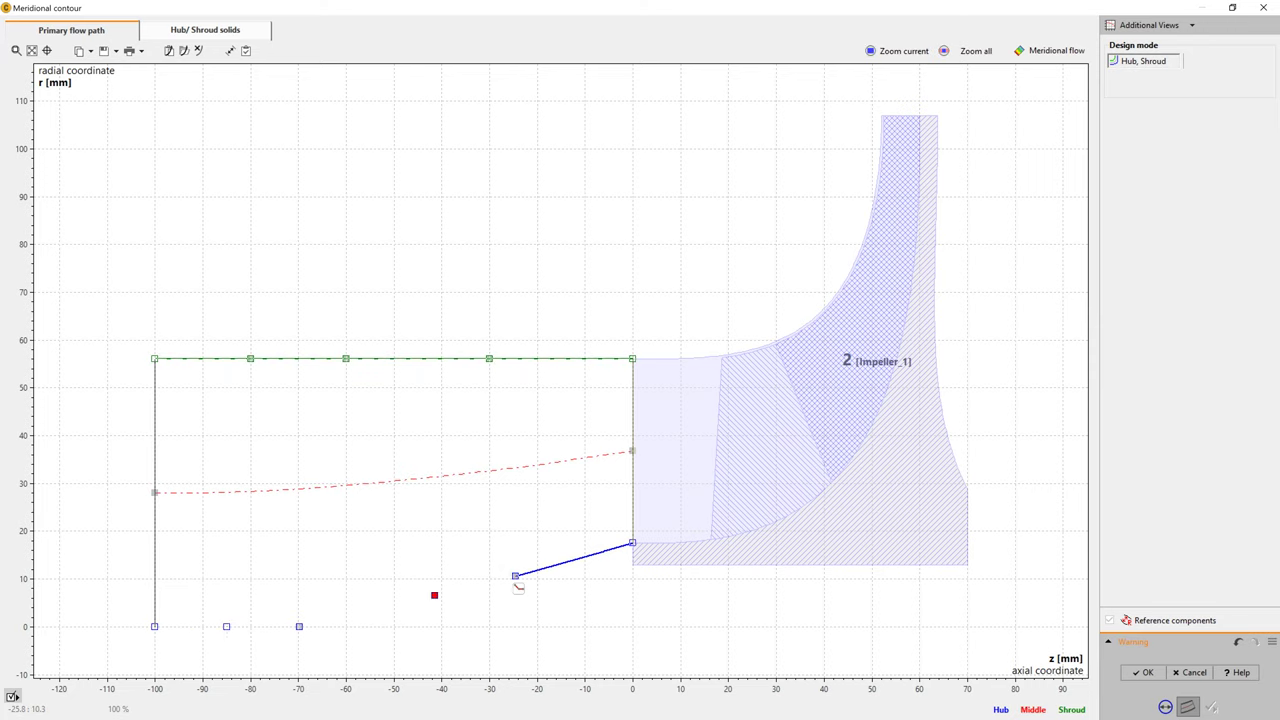
left_click(514, 576)
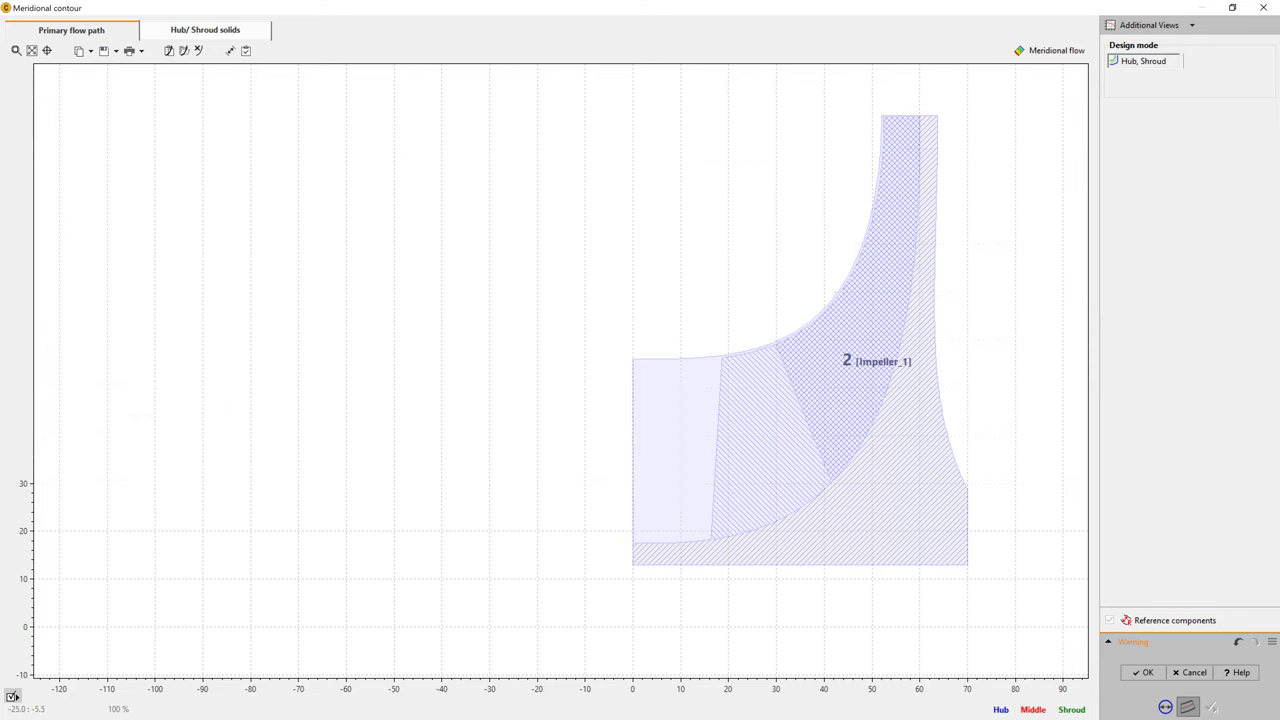
left_click_drag(515, 576, 512, 627)
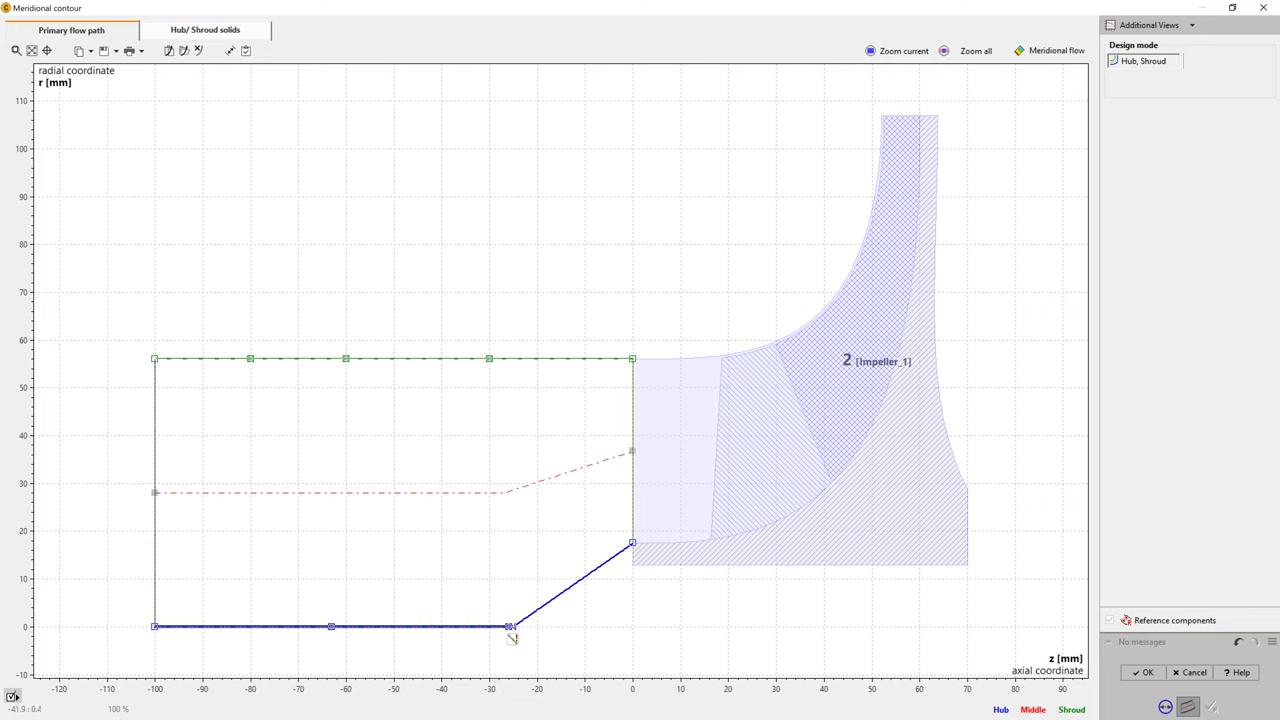
Convert the hub contour's inlet section along the axis to a straight line
right_click(512, 630)
key("Up")
key("Up")
key("Up")
key("Up")
key("Up")
key("Up")
key("Up")
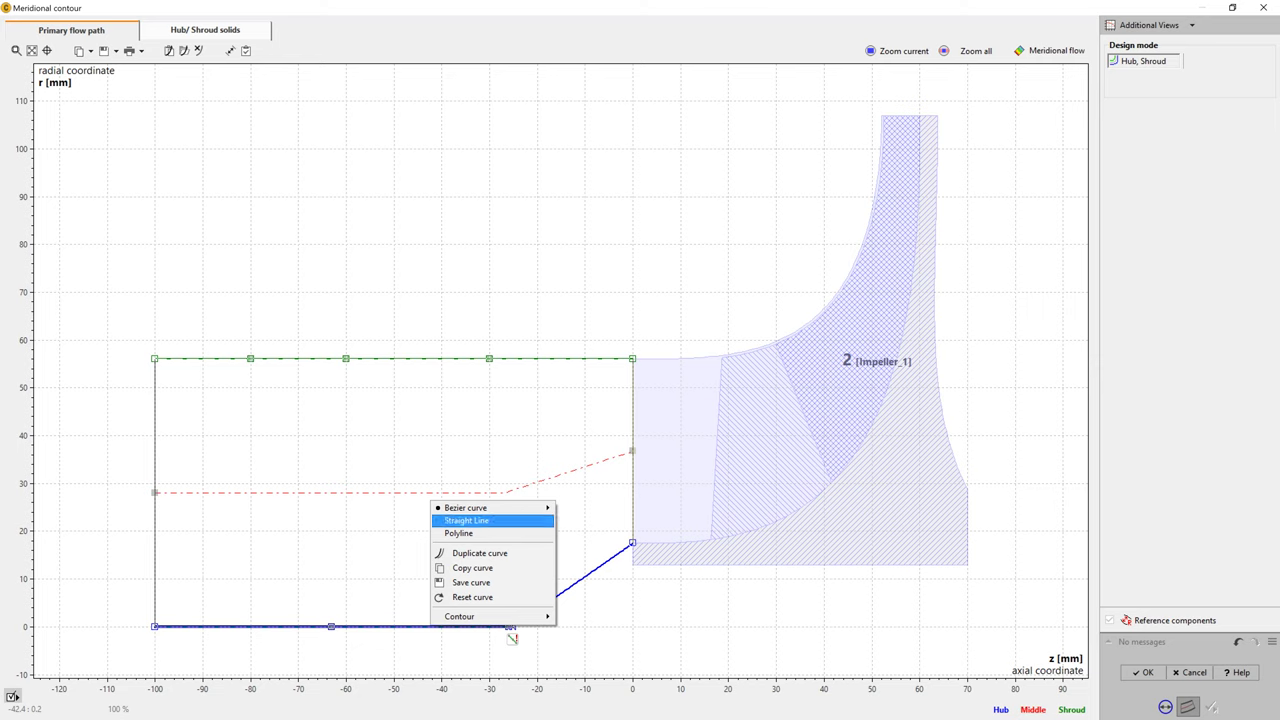
key("Return")
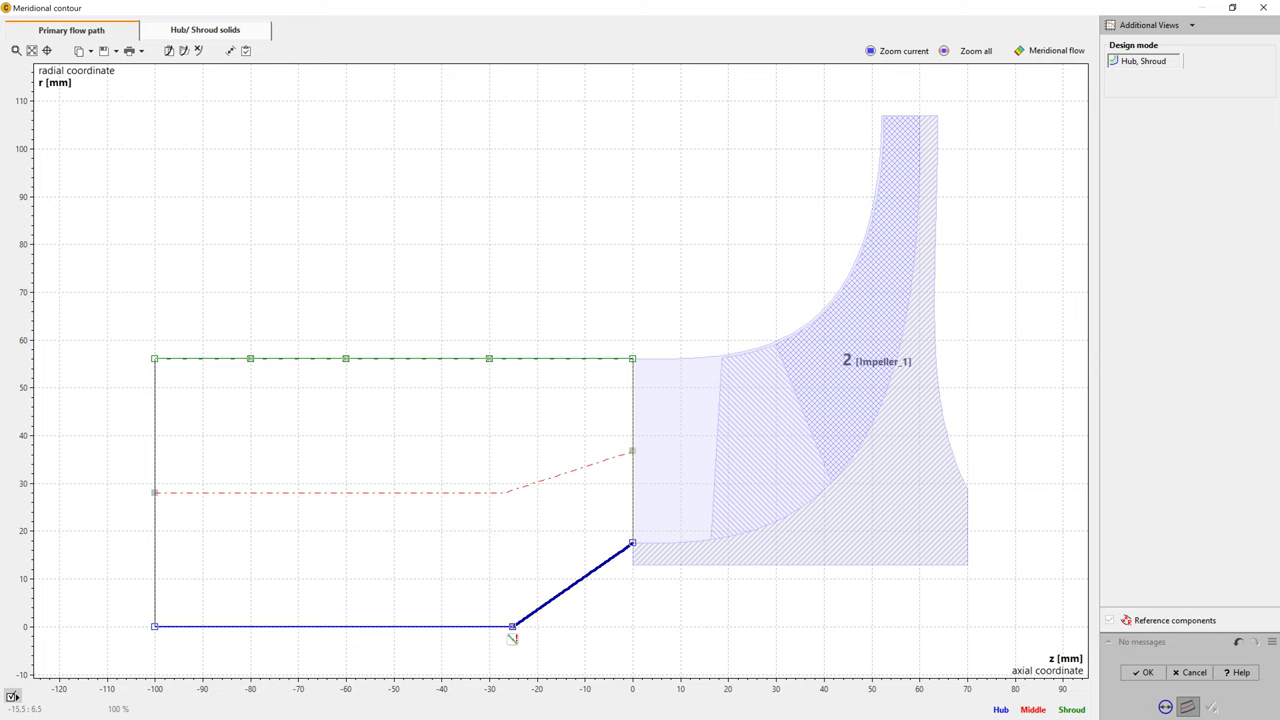
Convert the hub contour's outlet section between the axis and the impeller to a Bezier curve
right_click(512, 636)
key("Up")
key("Up")
key("Up")
key("Up")
key("Up")
key("Up")
key("Up")
key("Up")
key("Return")
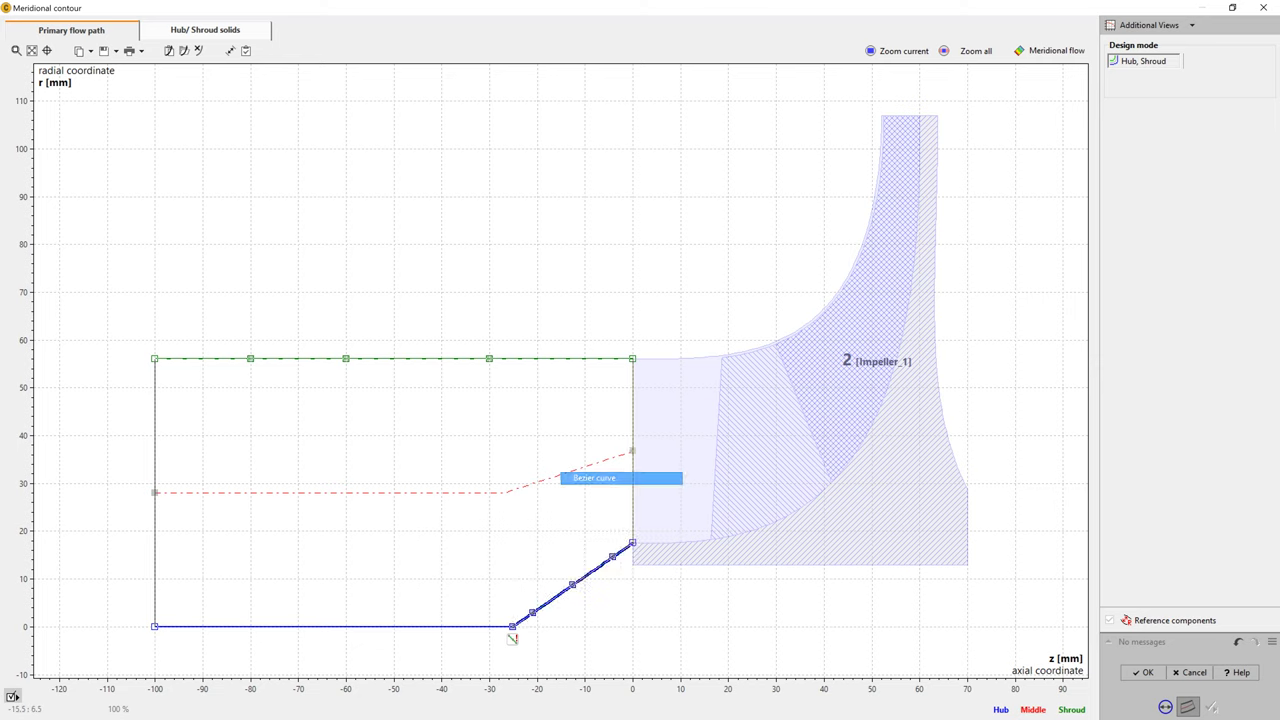
Move the Bezier curve's middle control point to about 18.9 % in z and 90.7 % in r to round the nose
left_click_drag(573, 584, 535, 551)
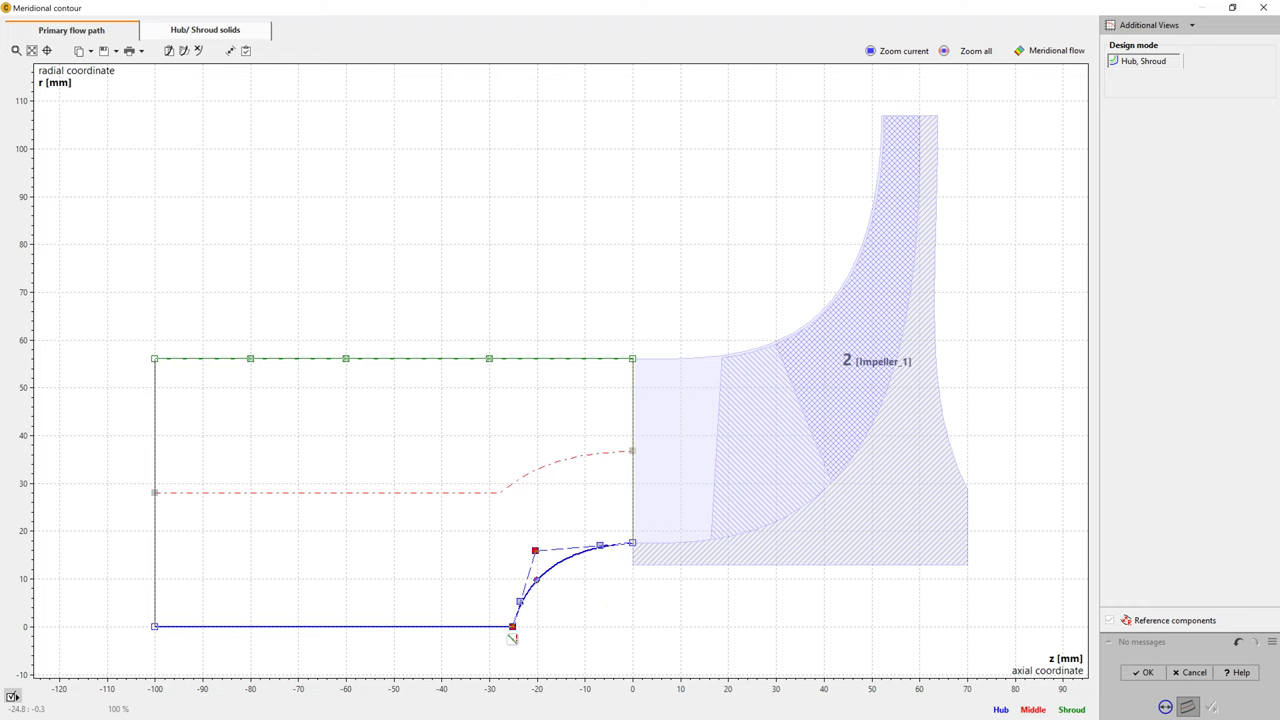
right_click(535, 551)
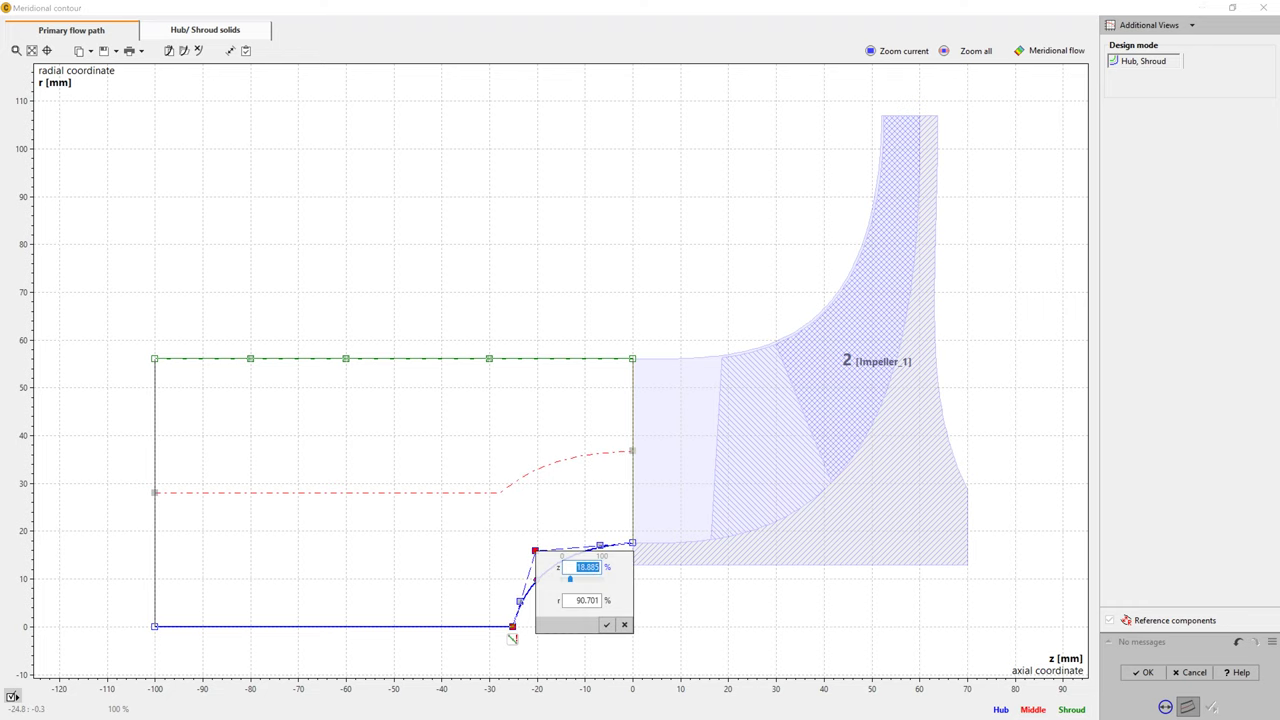
key("Escape")
Set the z coordinate of the junction between the two hub sections to -25 mm
scroll(552, 649, "up", 1)
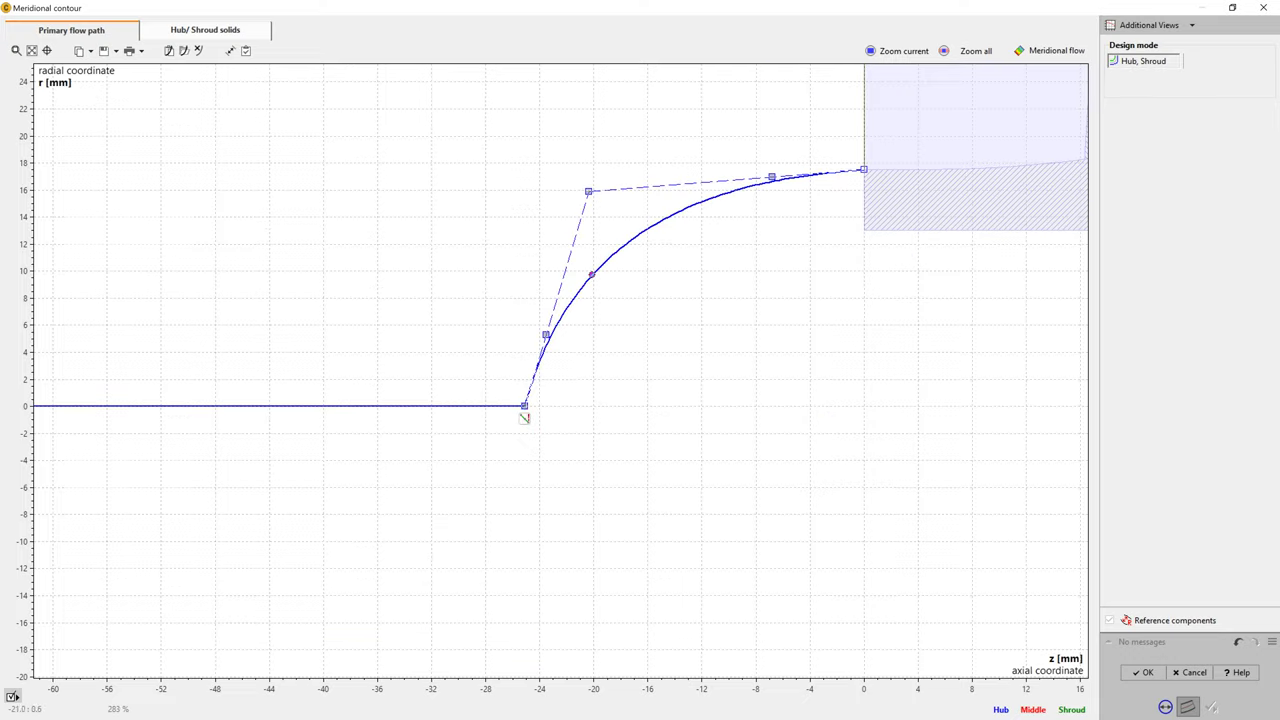
left_click(522, 412)
double_click(522, 412)
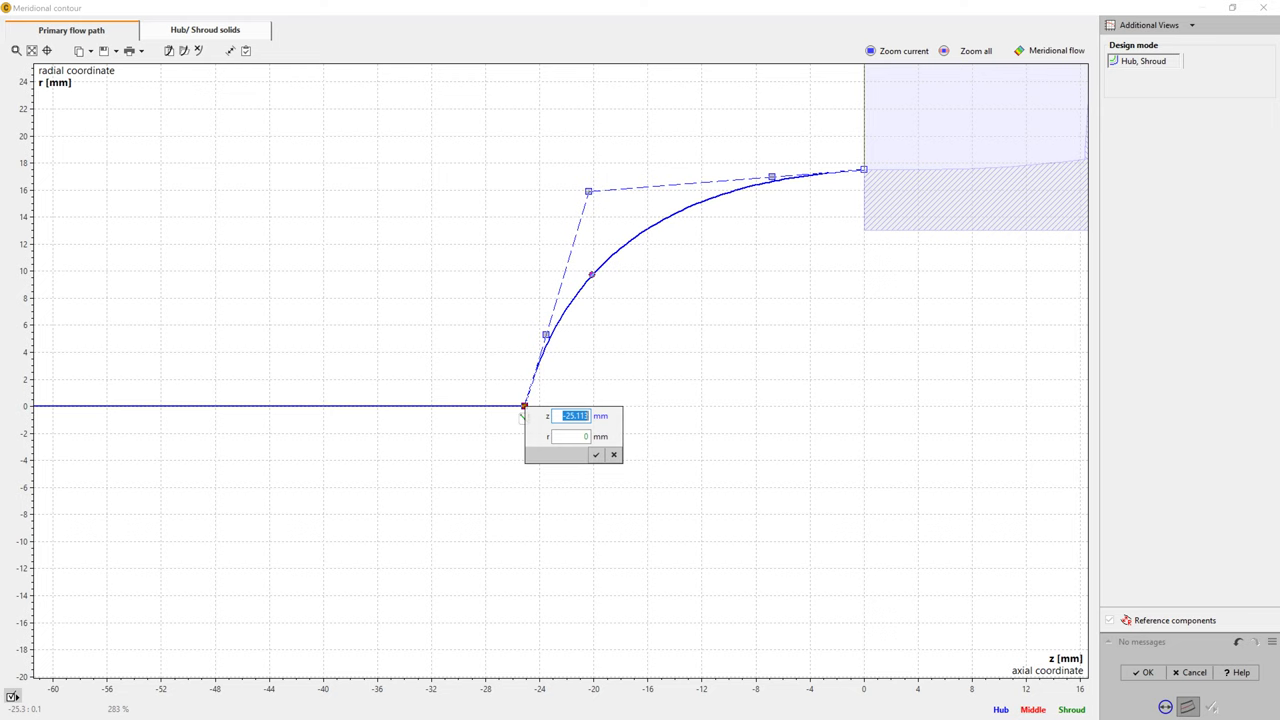
key("End")
key("shift+Left")
key("shift+Left")
key("shift+Left")
type("0")
key("Return")
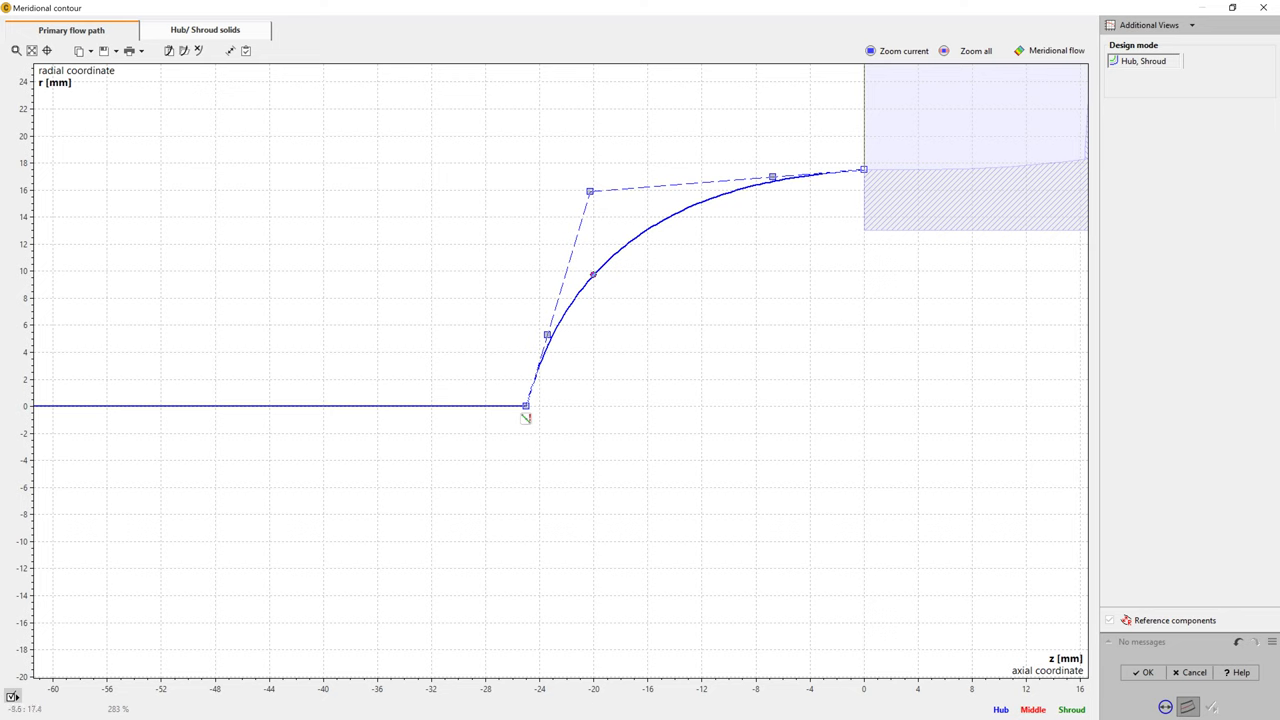
Set the hub curve's tangent angle at the impeller side to 0° and accept the meridional contour
double_click(740, 179)
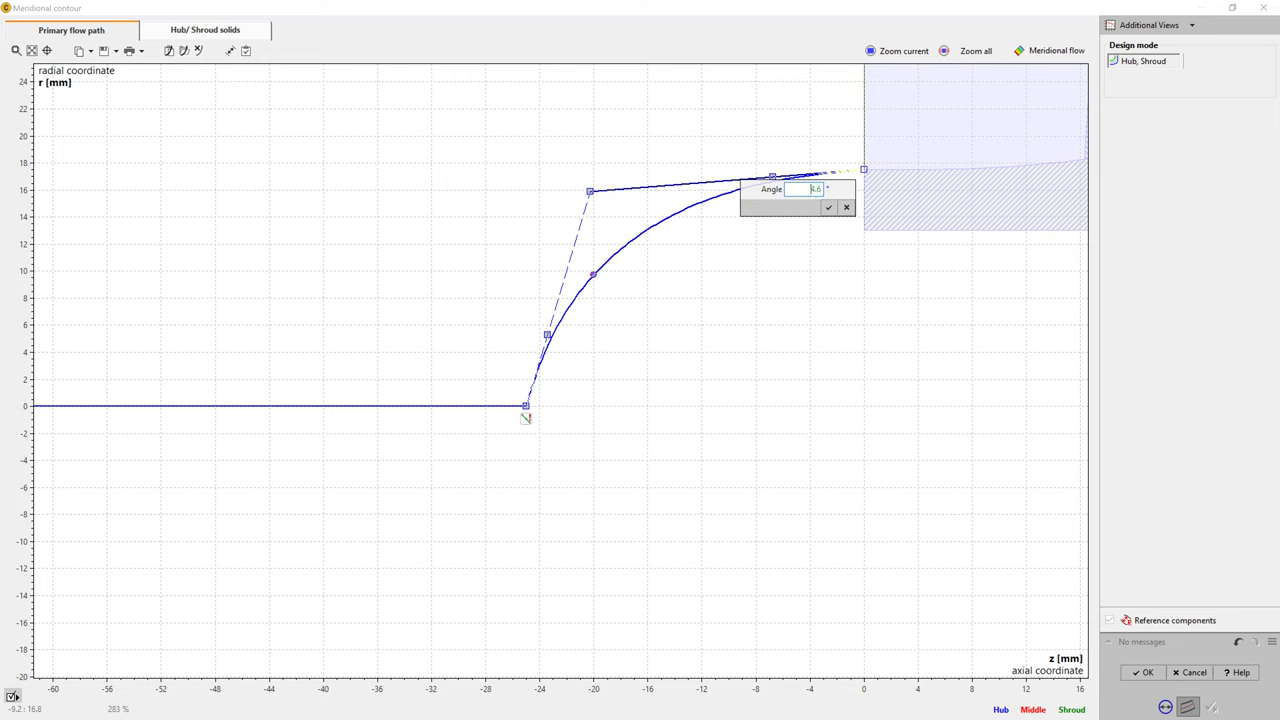
type("0")
key("Return")
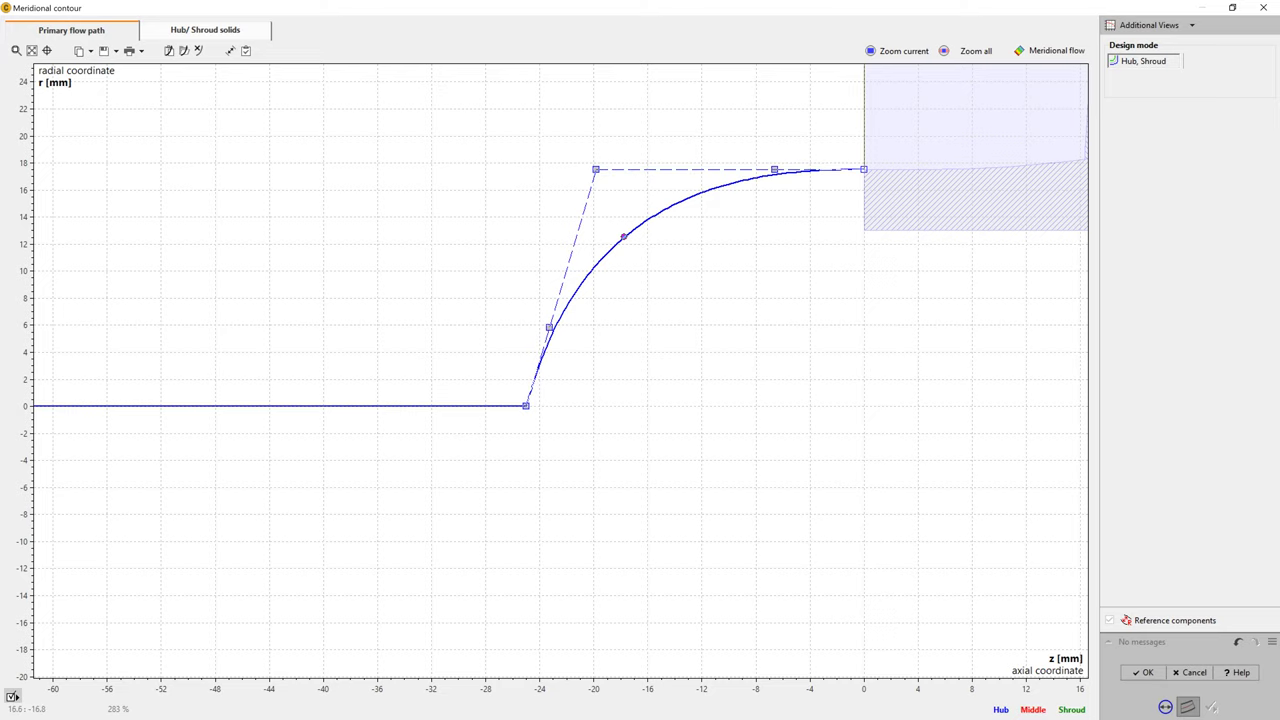
left_click(1144, 673)
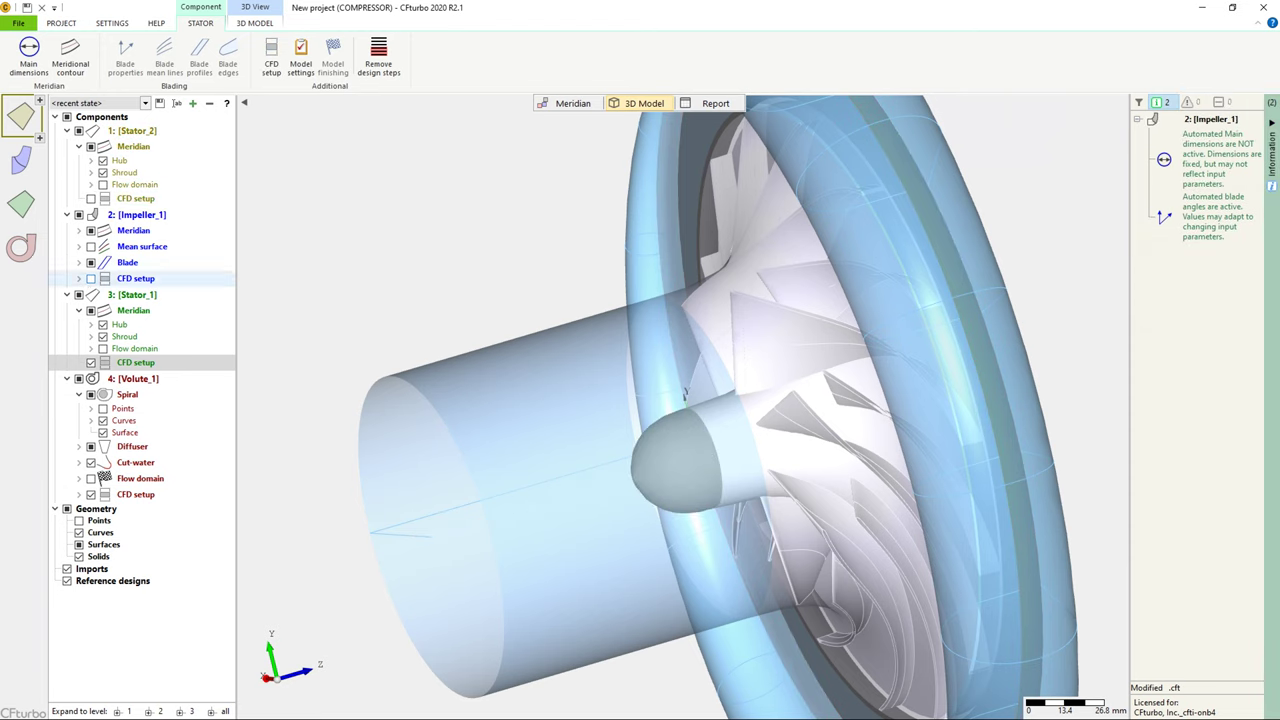
Recolour the whole inlet stator to light grey-white like the impeller and assign it the Silver material
right_click(138, 131)
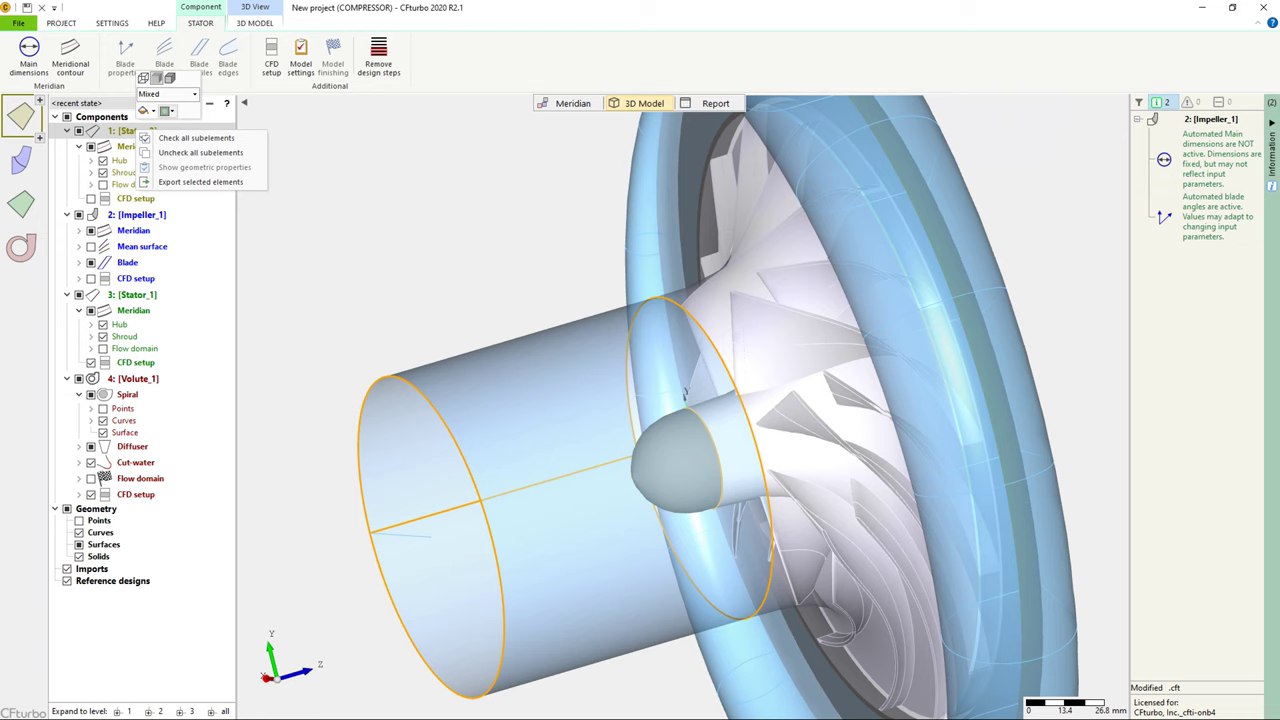
left_click(146, 110)
left_click(144, 139)
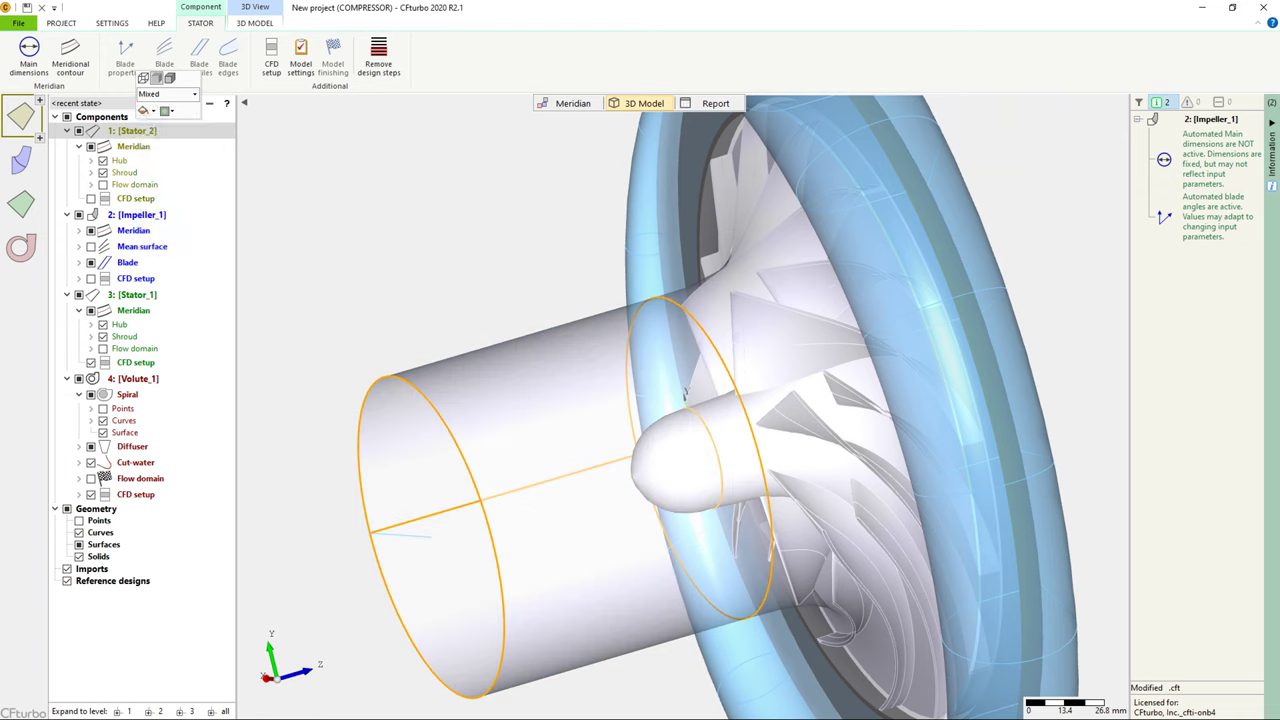
left_click(195, 93)
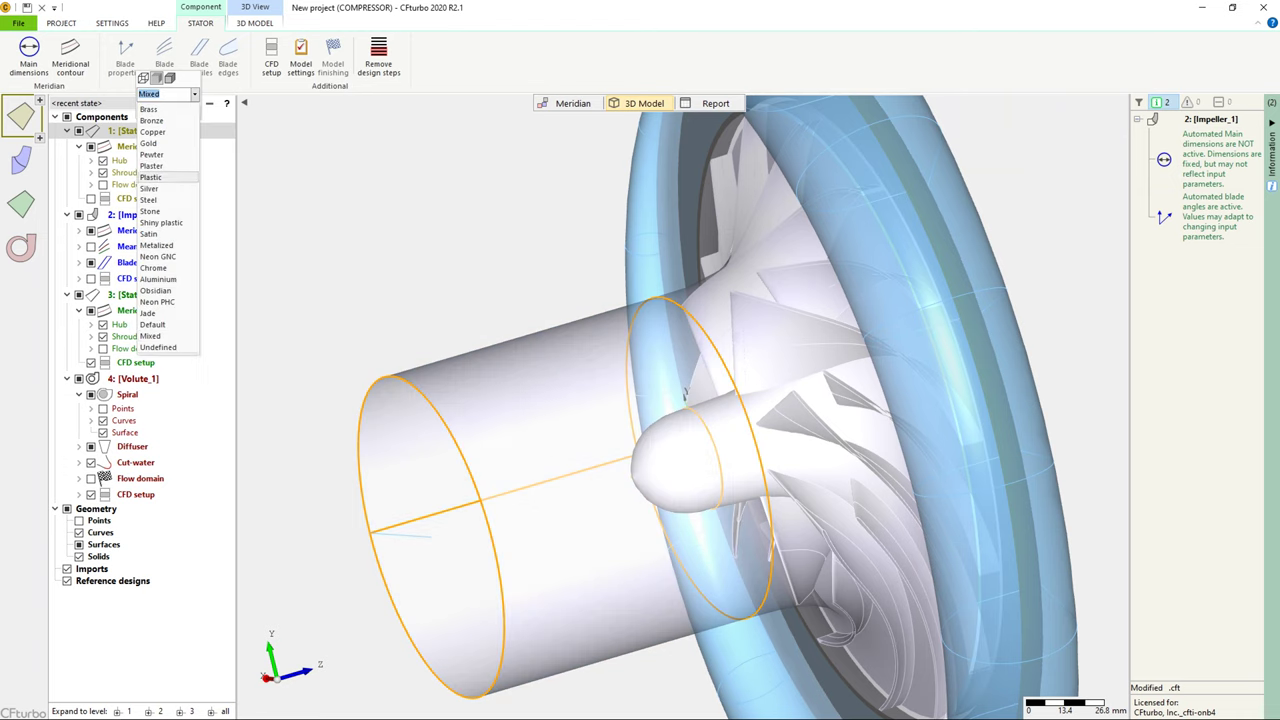
left_click(150, 188)
mouse_move(482, 390)
left_mouse_down()
mouse_move(465, 494)
mouse_move(571, 472)
mouse_move(536, 369)
mouse_move(590, 280)
left_mouse_up()
middle_click_drag(900, 380, 513, 396)
mouse_move(617, 300)
left_mouse_down()
mouse_move(543, 343)
mouse_move(563, 366)
mouse_move(628, 333)
mouse_move(319, 384)
left_mouse_up()
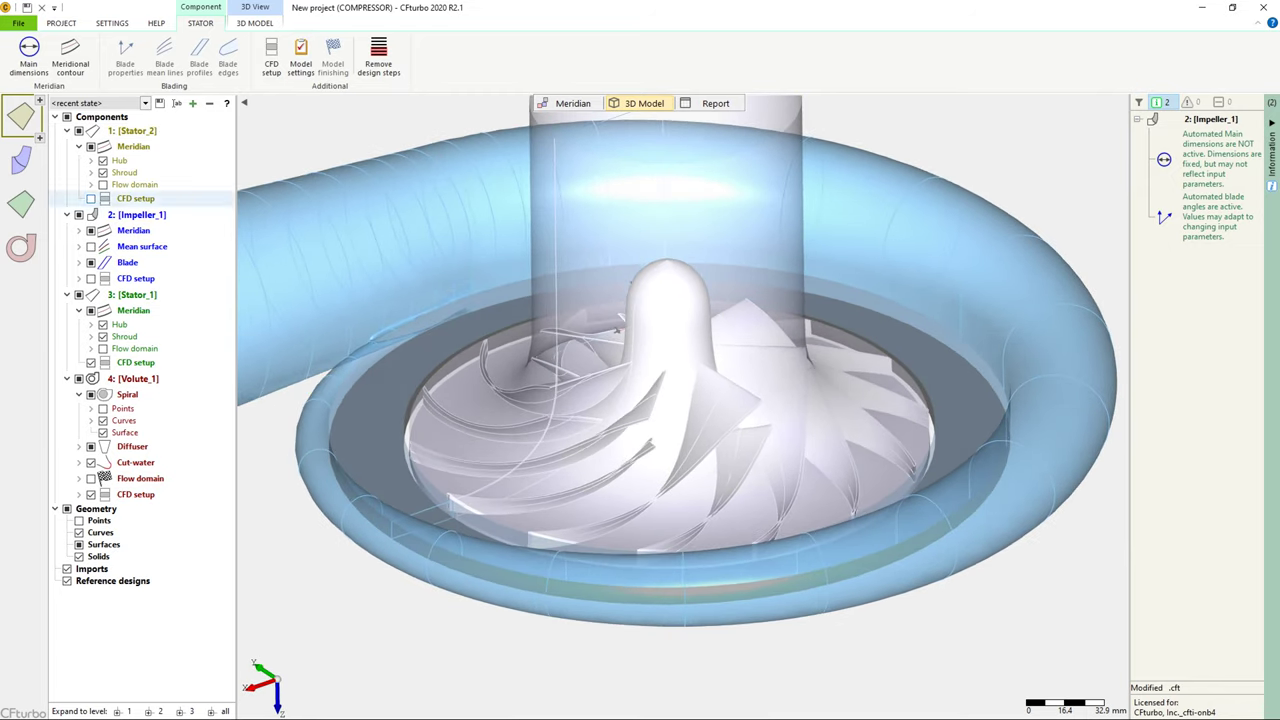
Rename the first stator, upstream of the impeller, as PipeIn
left_click(617, 329)
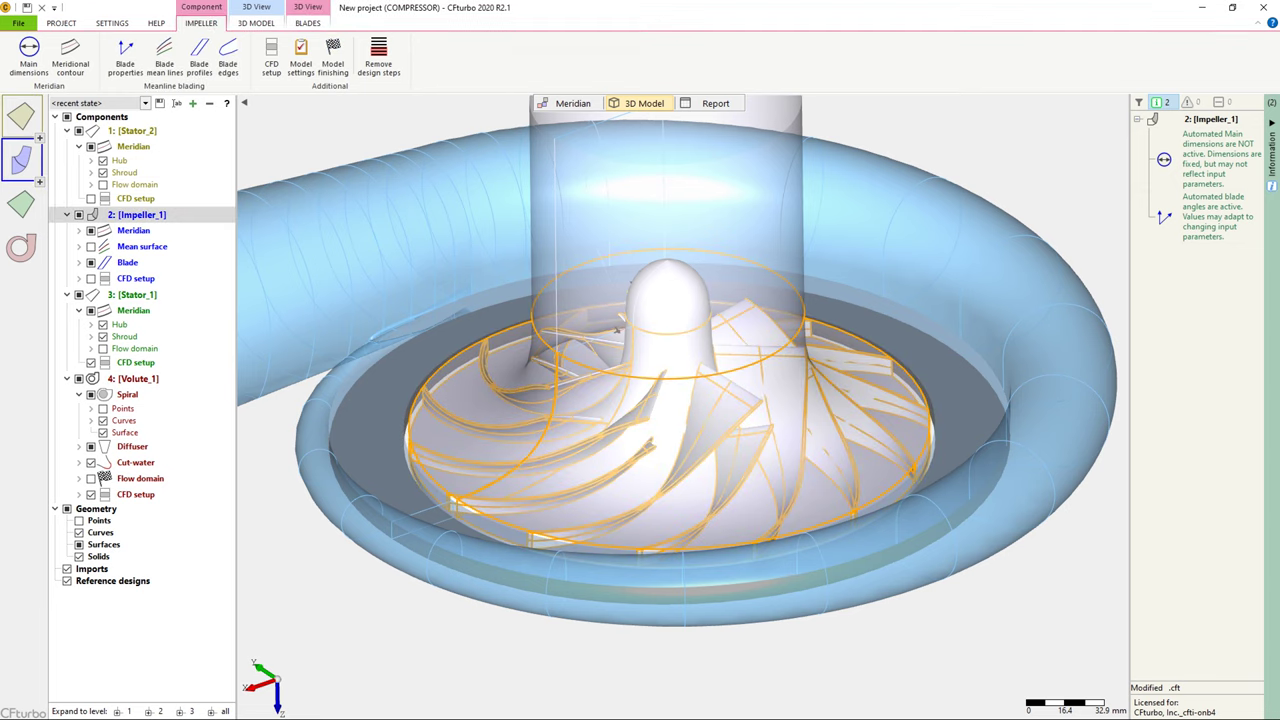
right_click(20, 116)
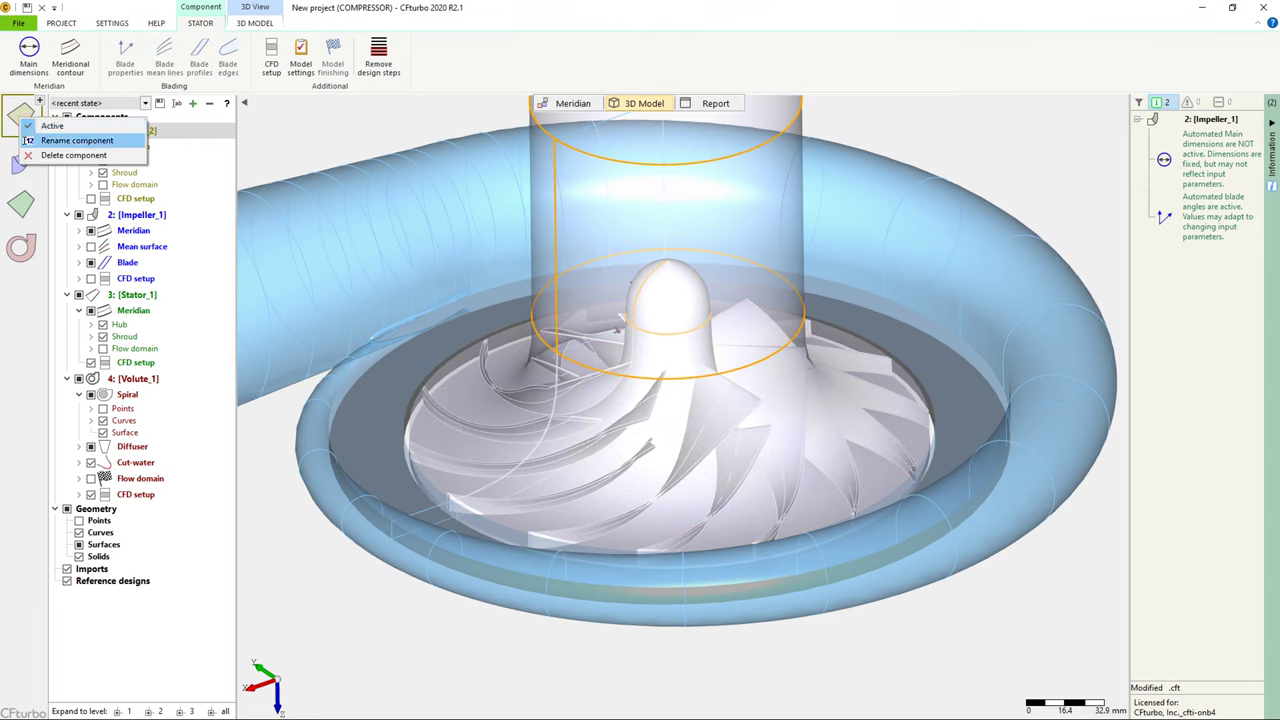
left_click(75, 139)
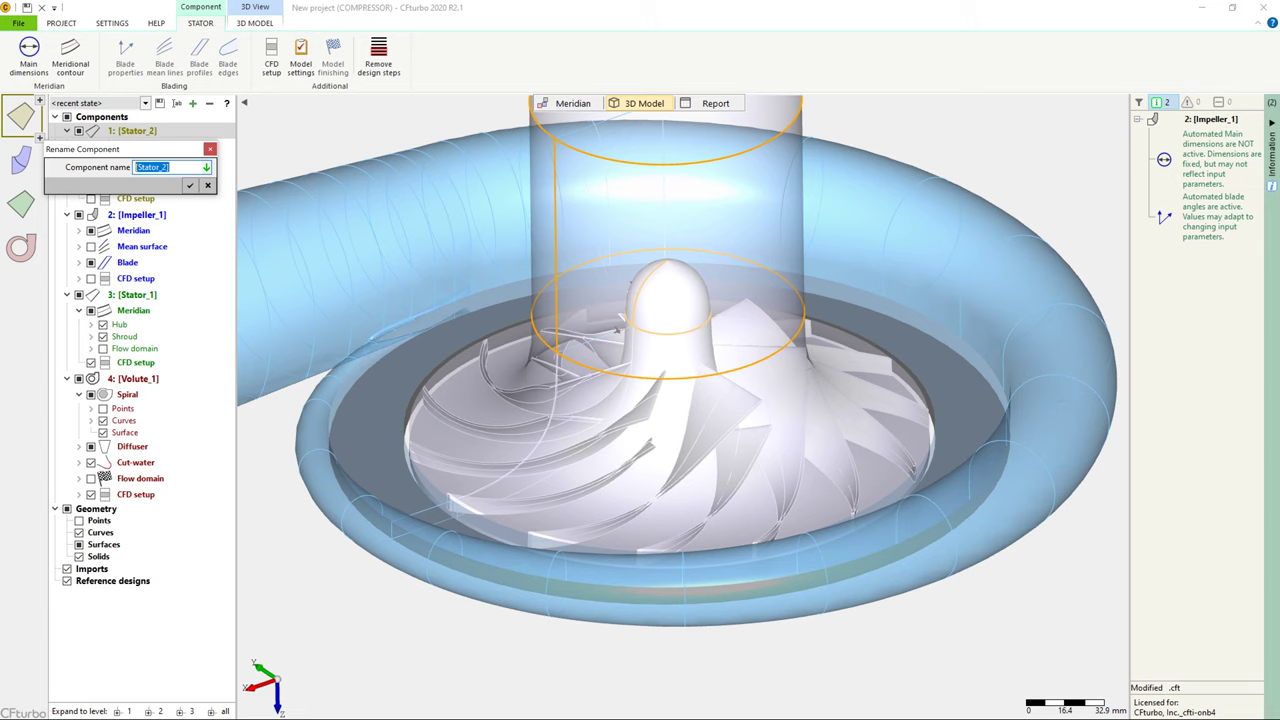
type("PipeIn")
key("Return")
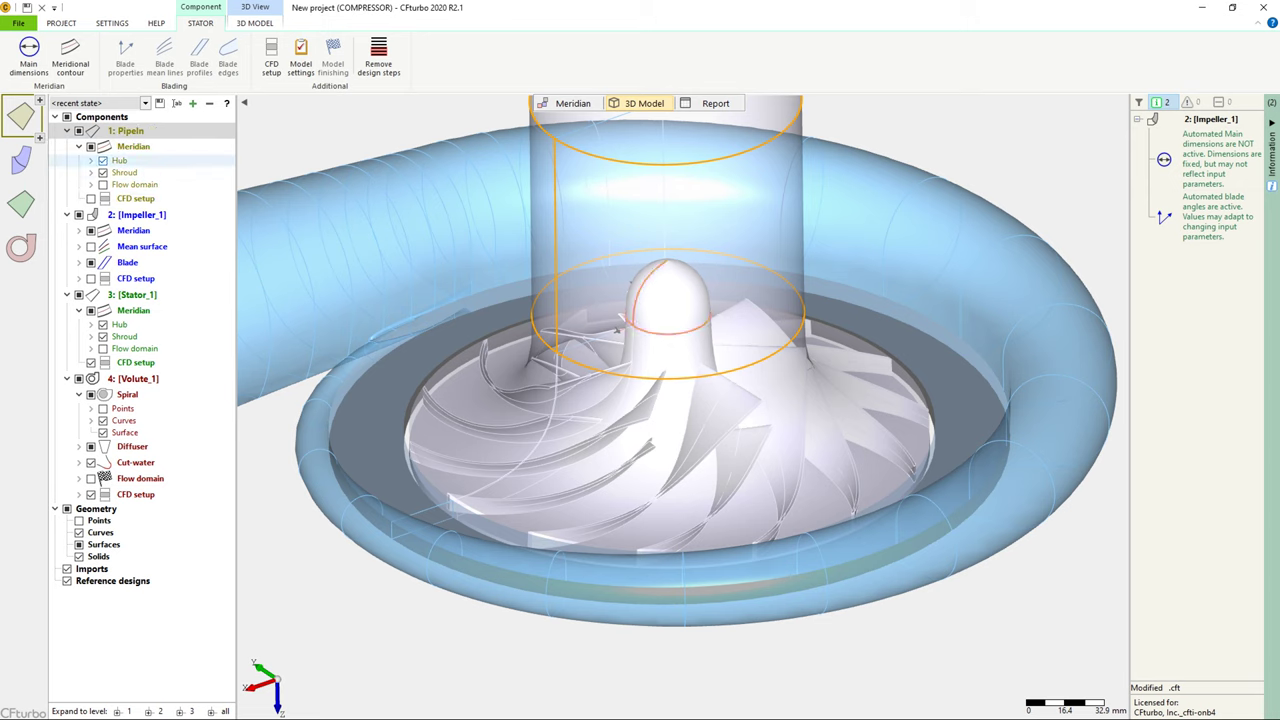
Rename the second component, the bladed wheel, as Impeller
right_click(20, 160)
left_click(80, 184)
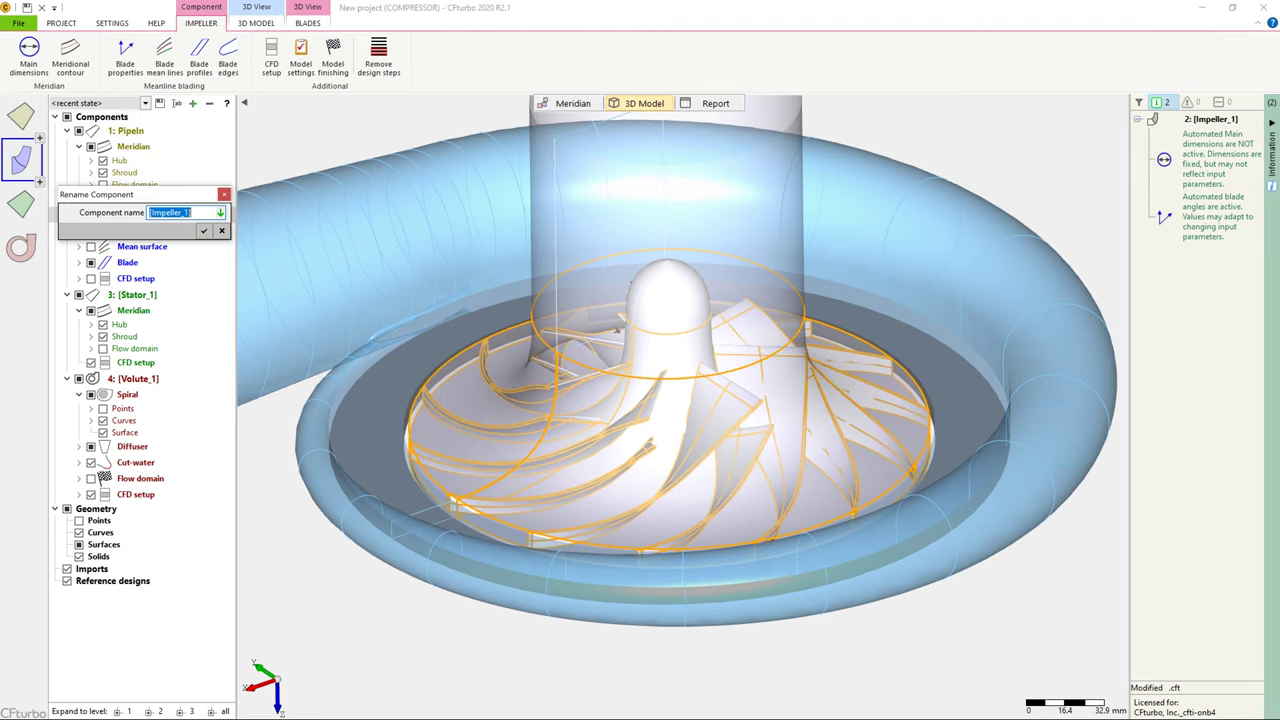
key("BackSpace")
type("Impeller")
key("Return")
Rename the stator between the impeller and the volute as Diffuser
left_click(21, 204)
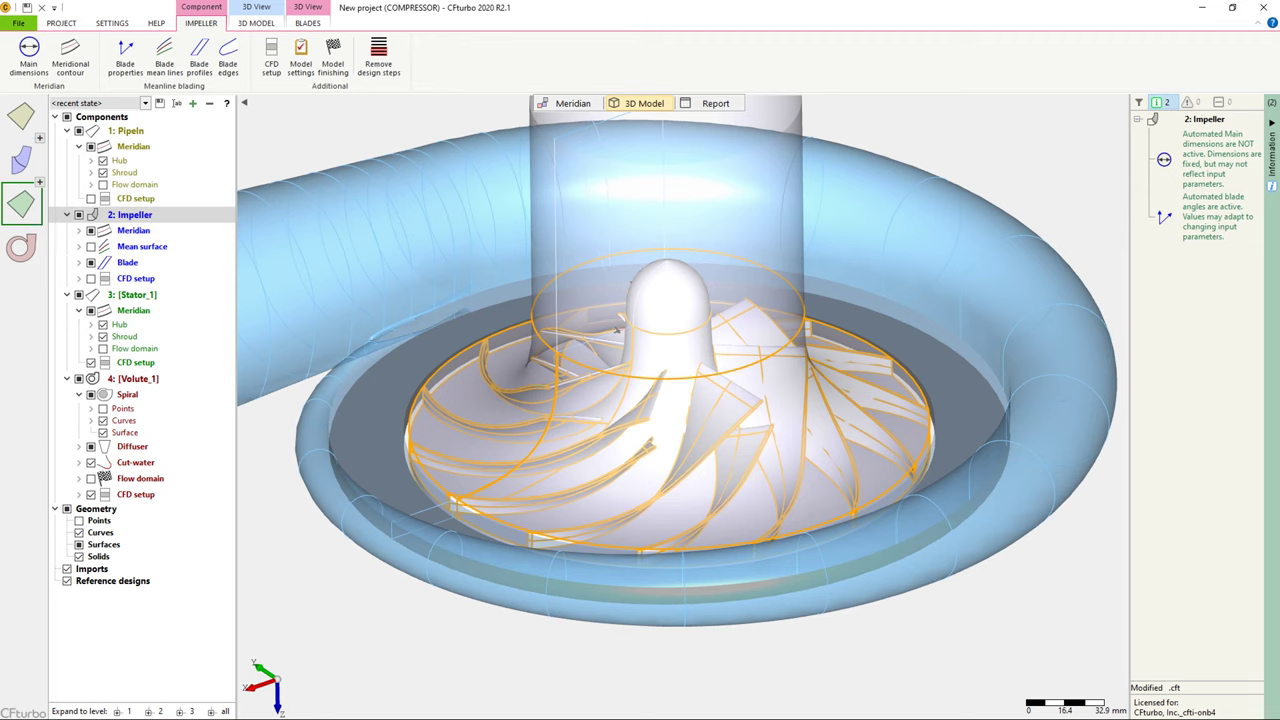
right_click(21, 204)
left_click(80, 222)
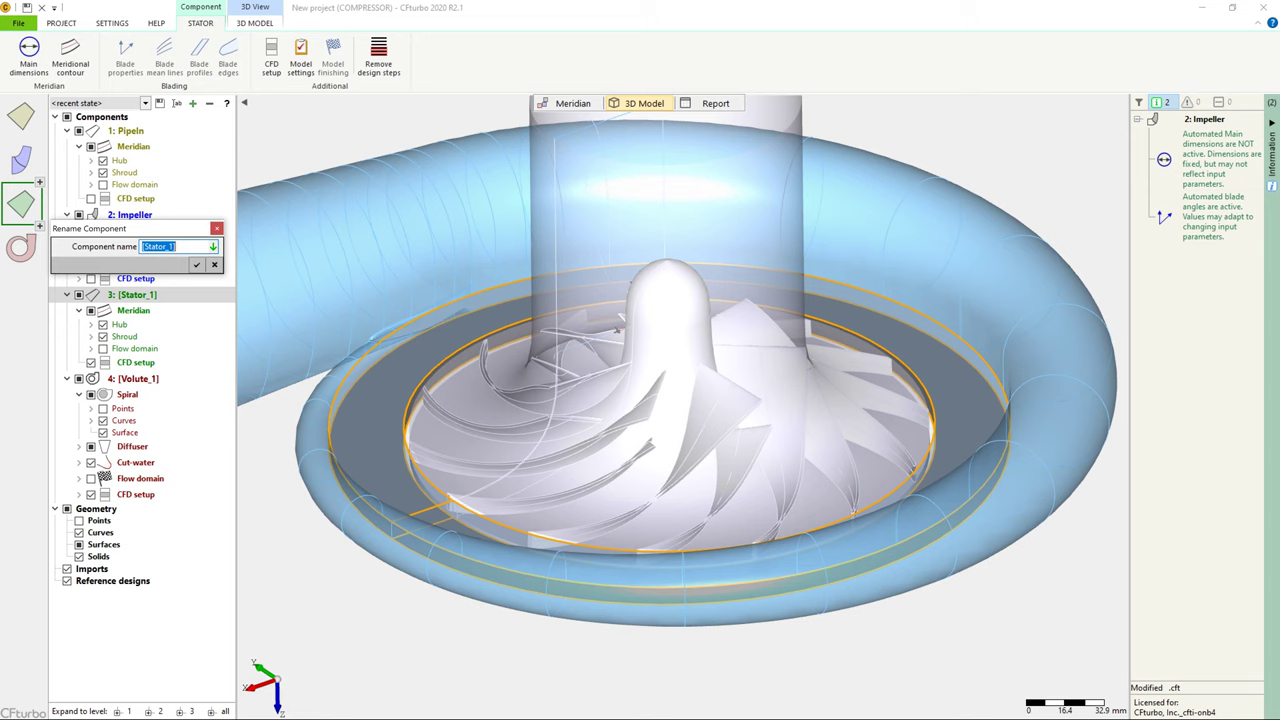
type("Diffuser")
key("Return")
Rename the fourth component, the spiral casing, as Volute
left_click(20, 248)
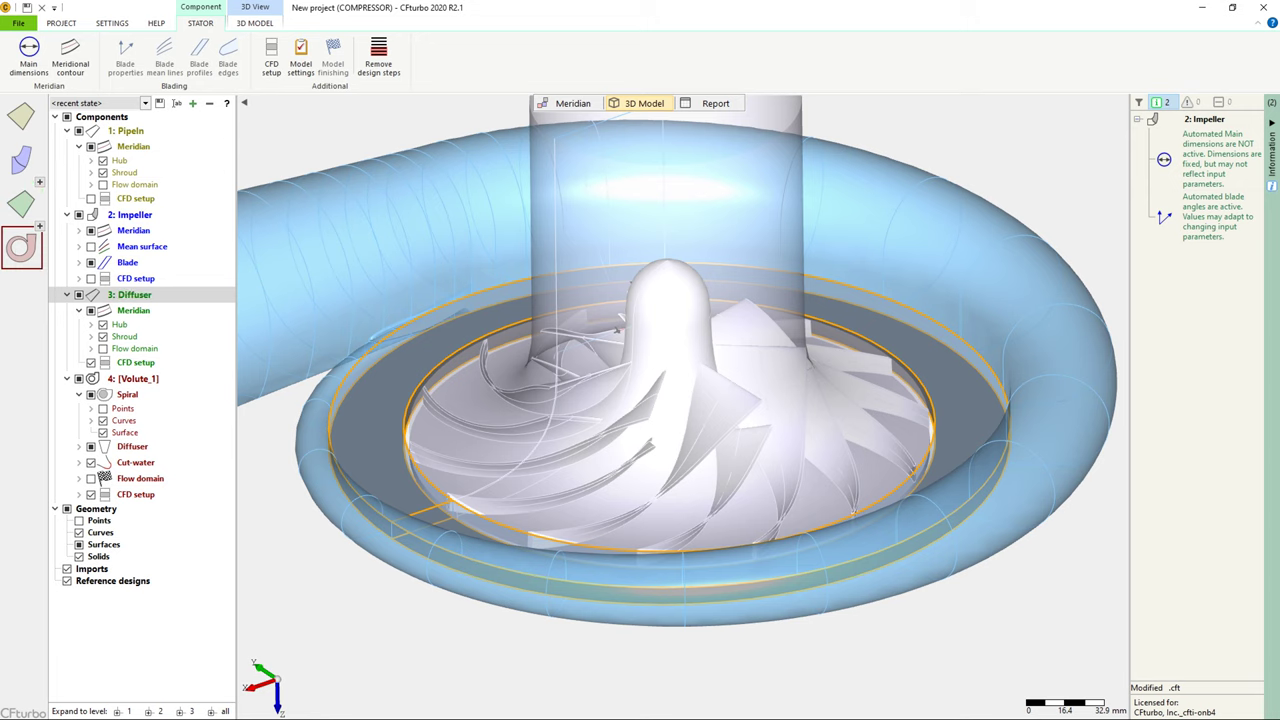
right_click(20, 248)
left_click(27, 270)
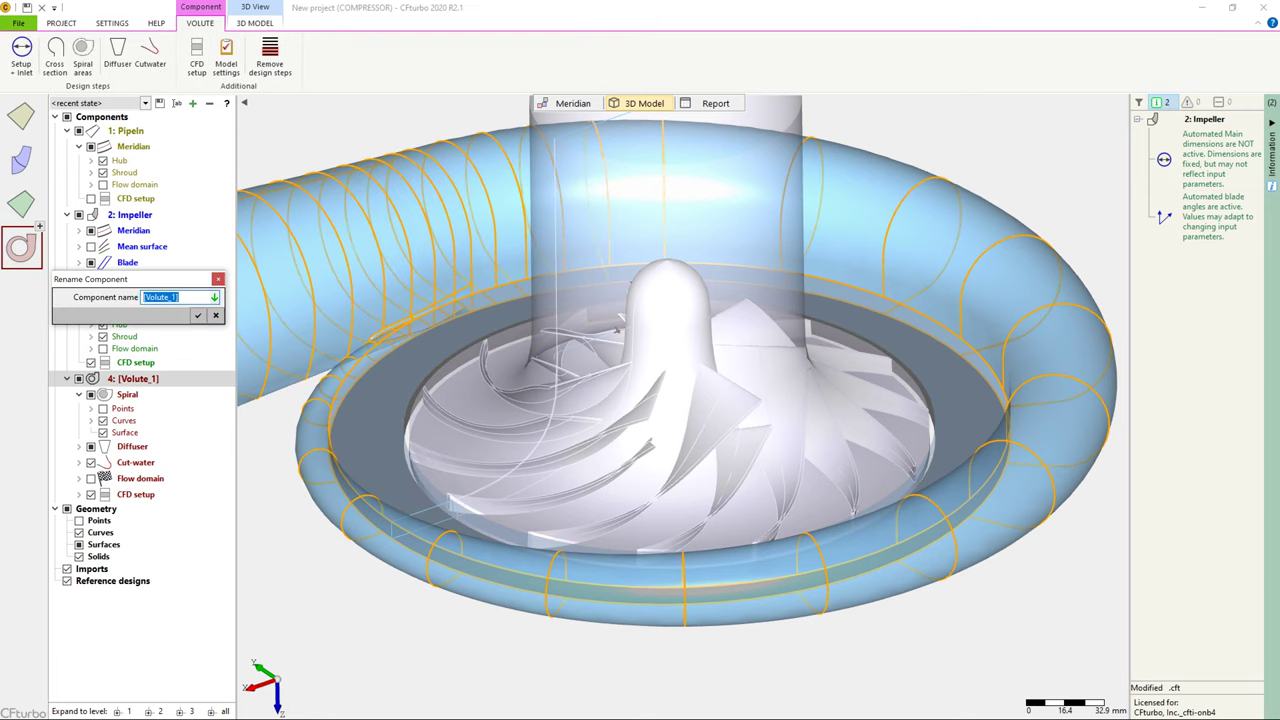
type("Volute")
key("Return")
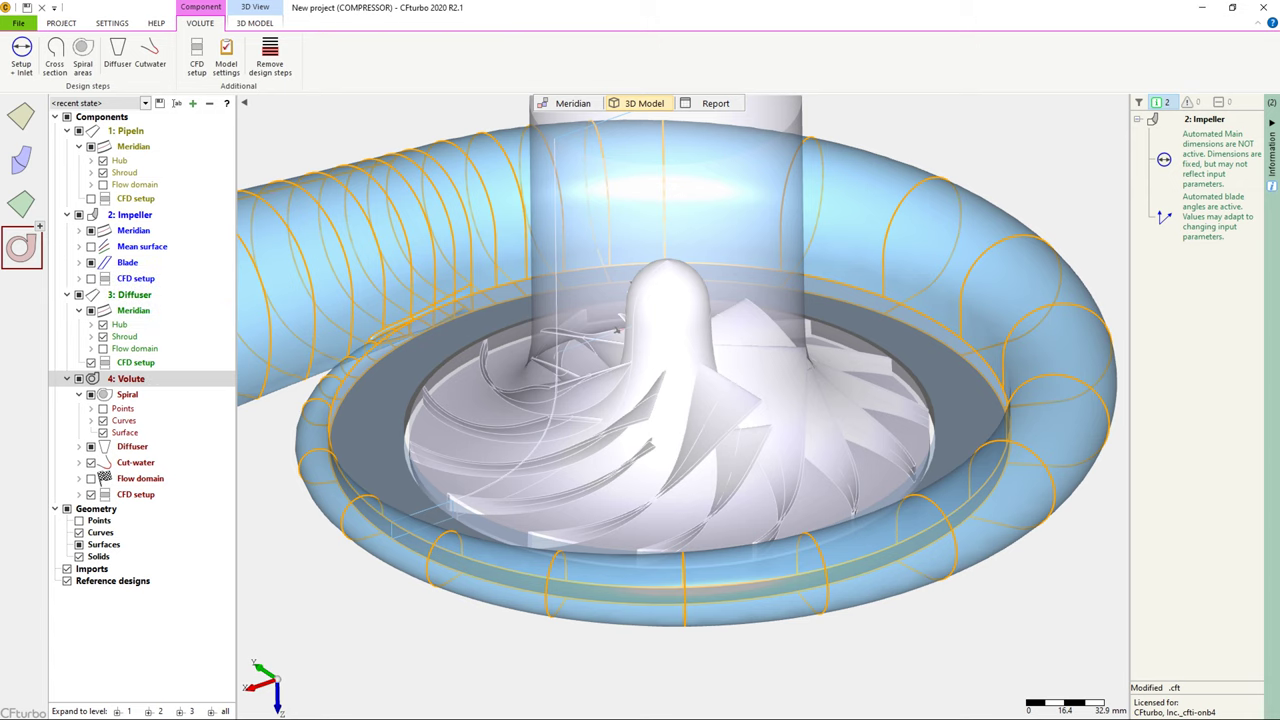
Save the project in the cad folder under the new file name "compressor demo 1"
left_click(18, 22)
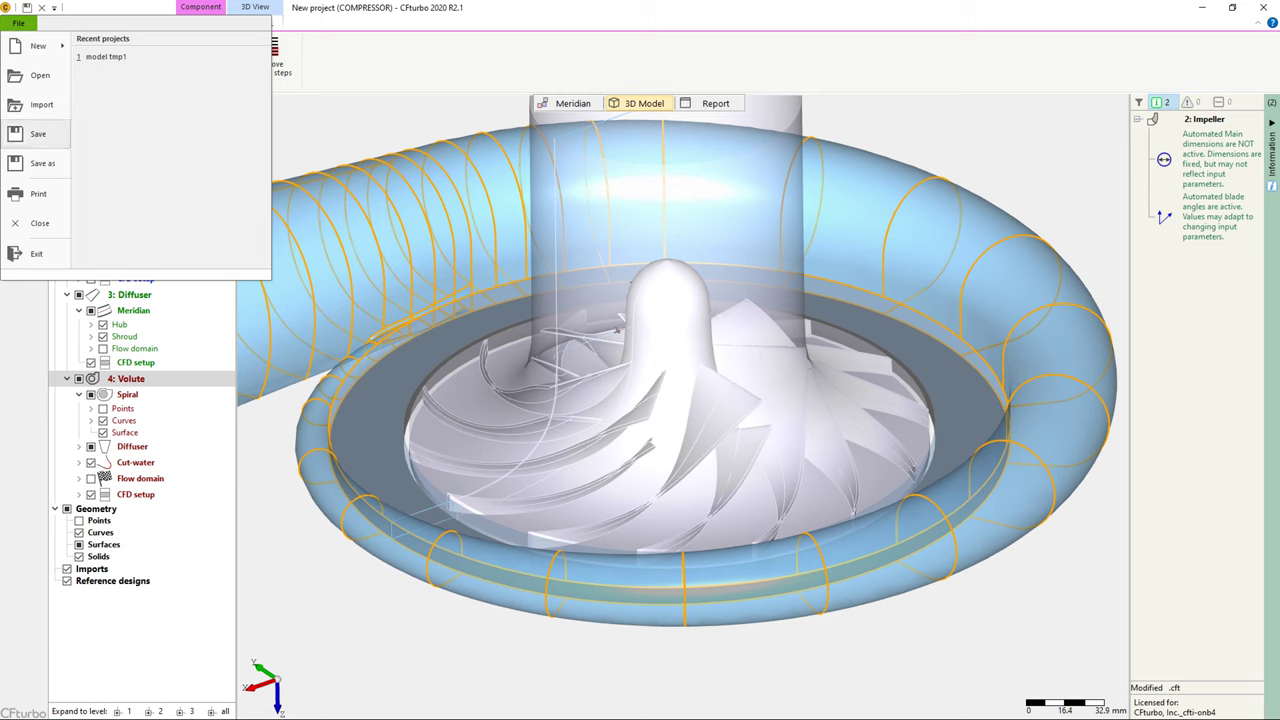
left_click(42, 163)
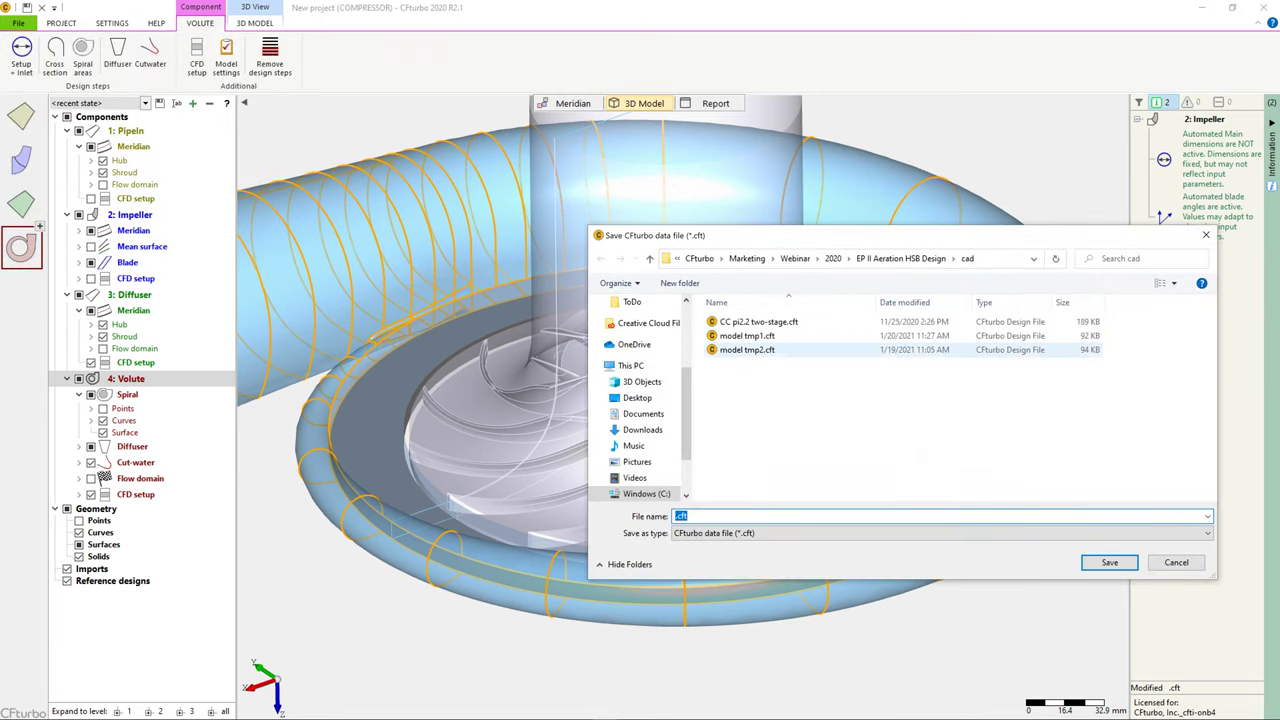
left_click(757, 350)
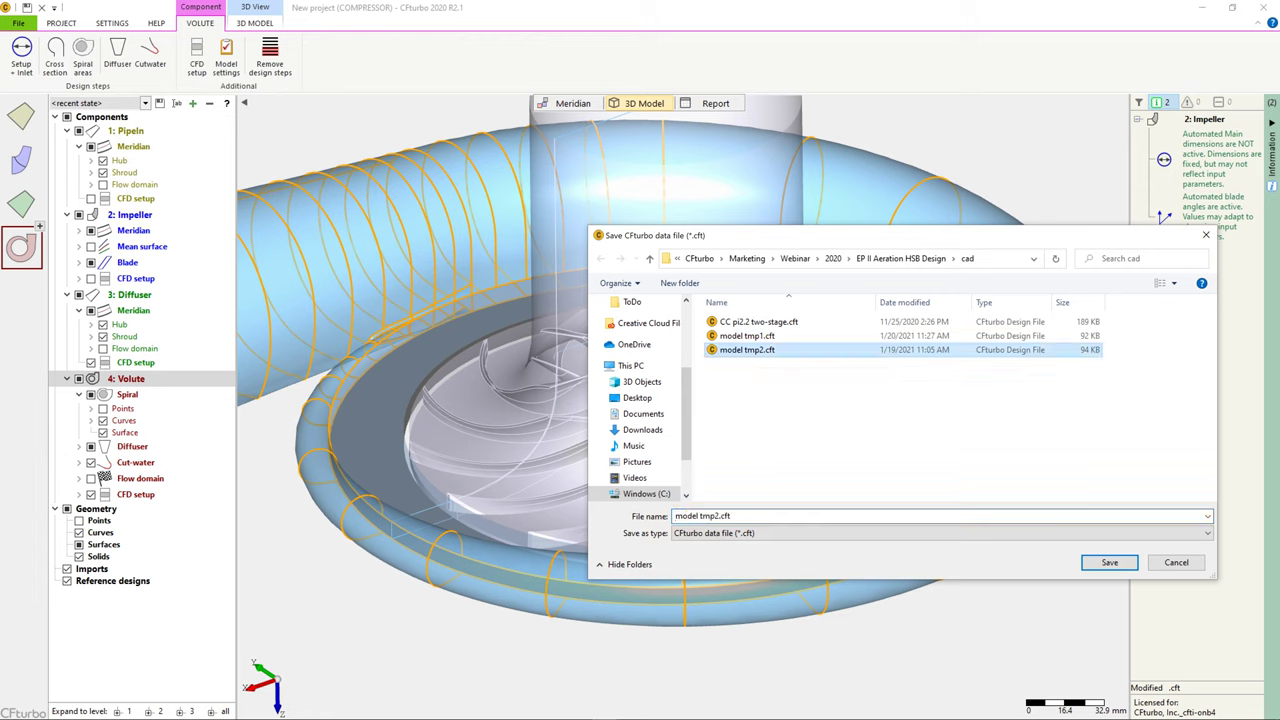
left_click(737, 516)
left_click_drag(737, 516, 682, 516)
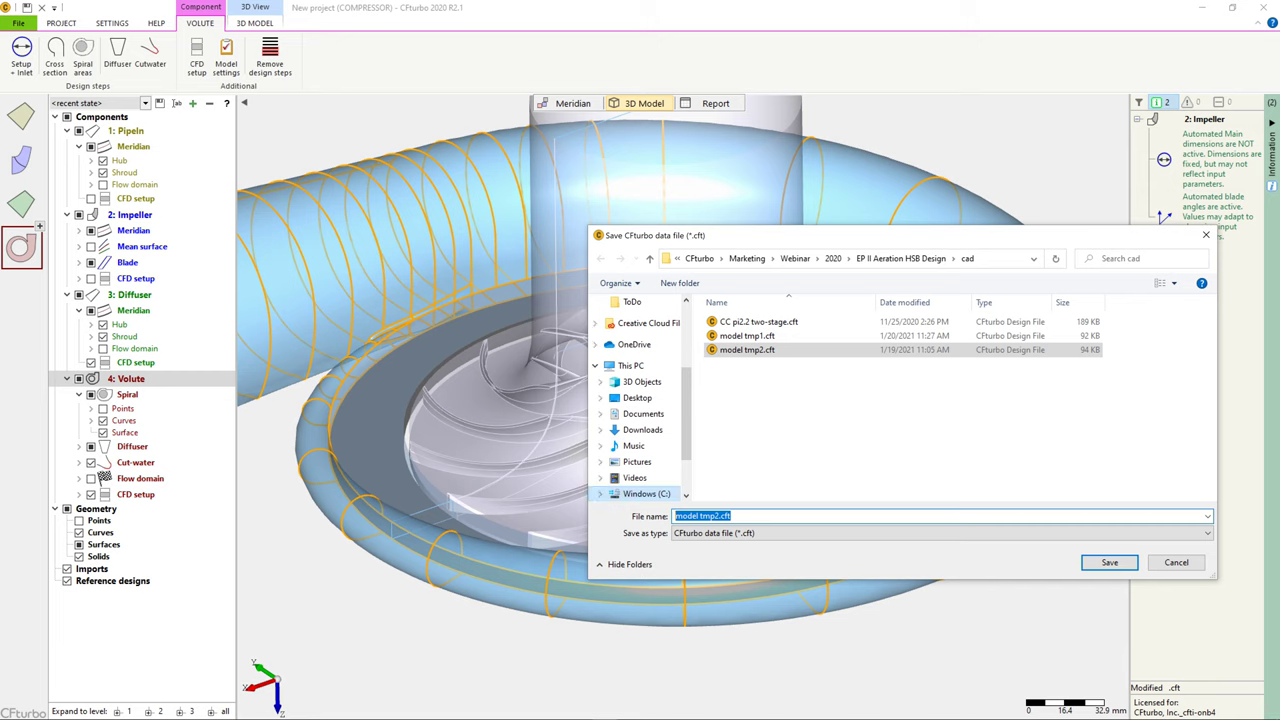
type("compressor demo 1")
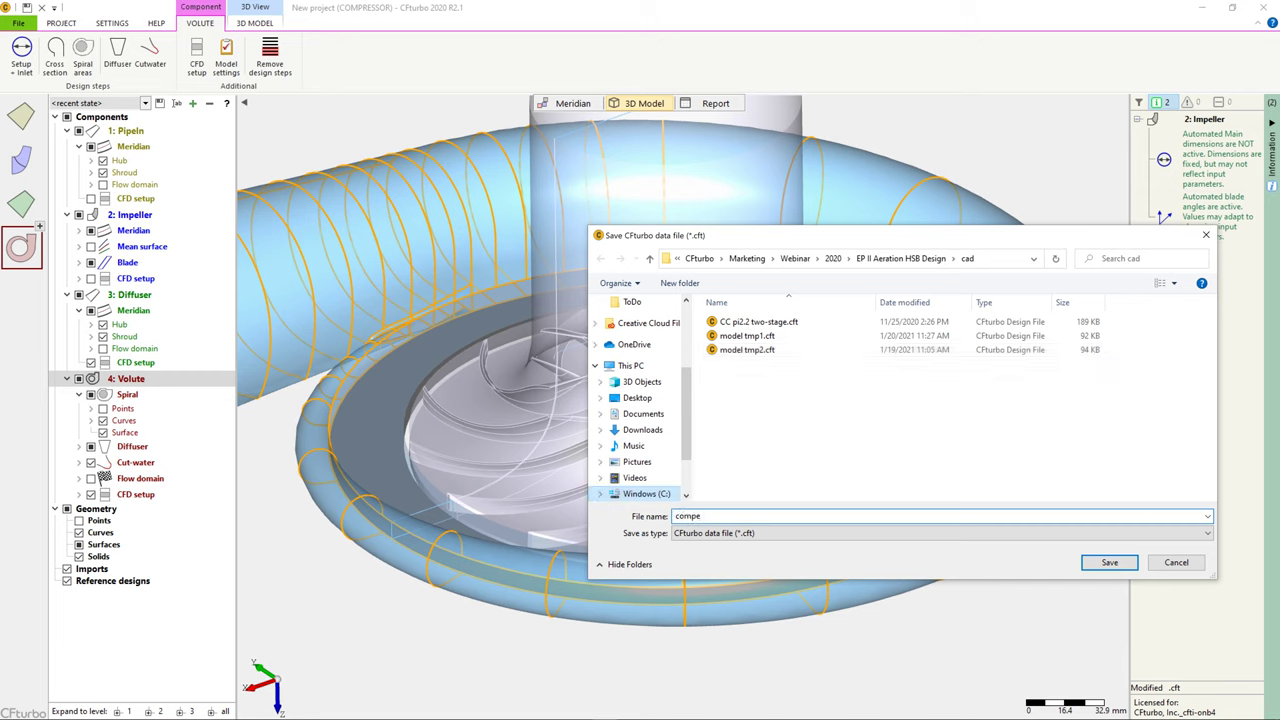
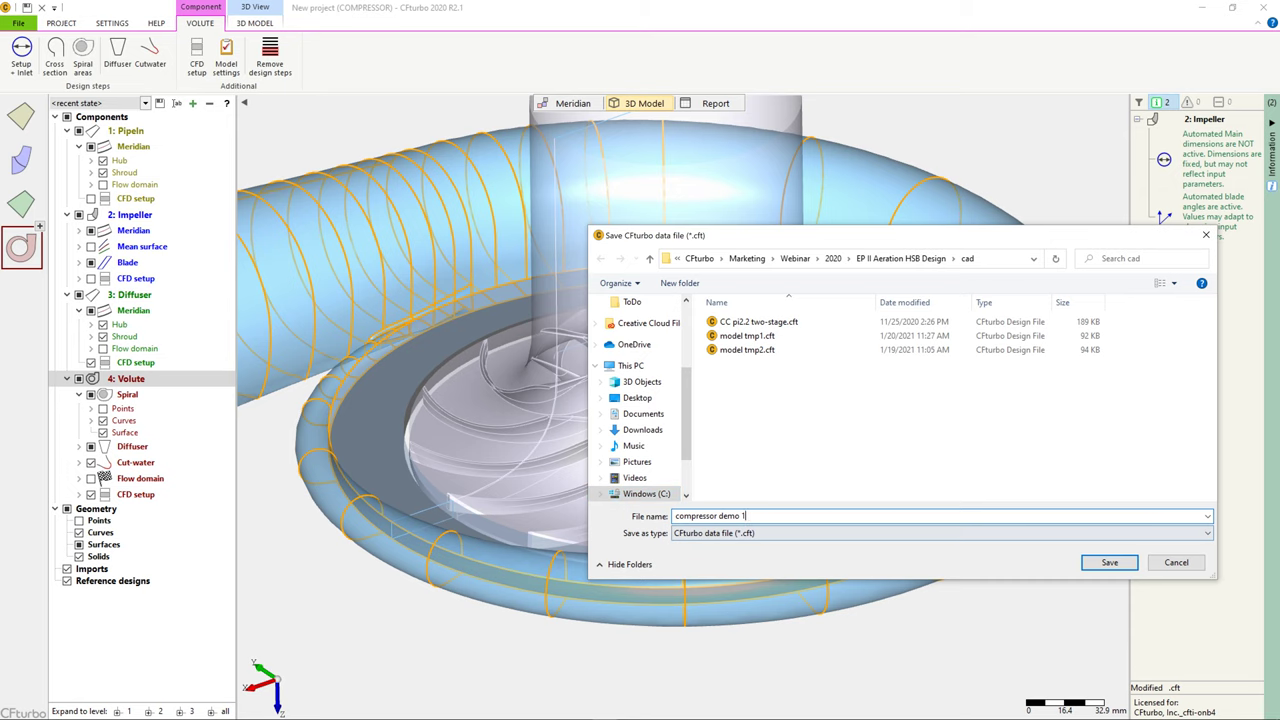
key("Return")
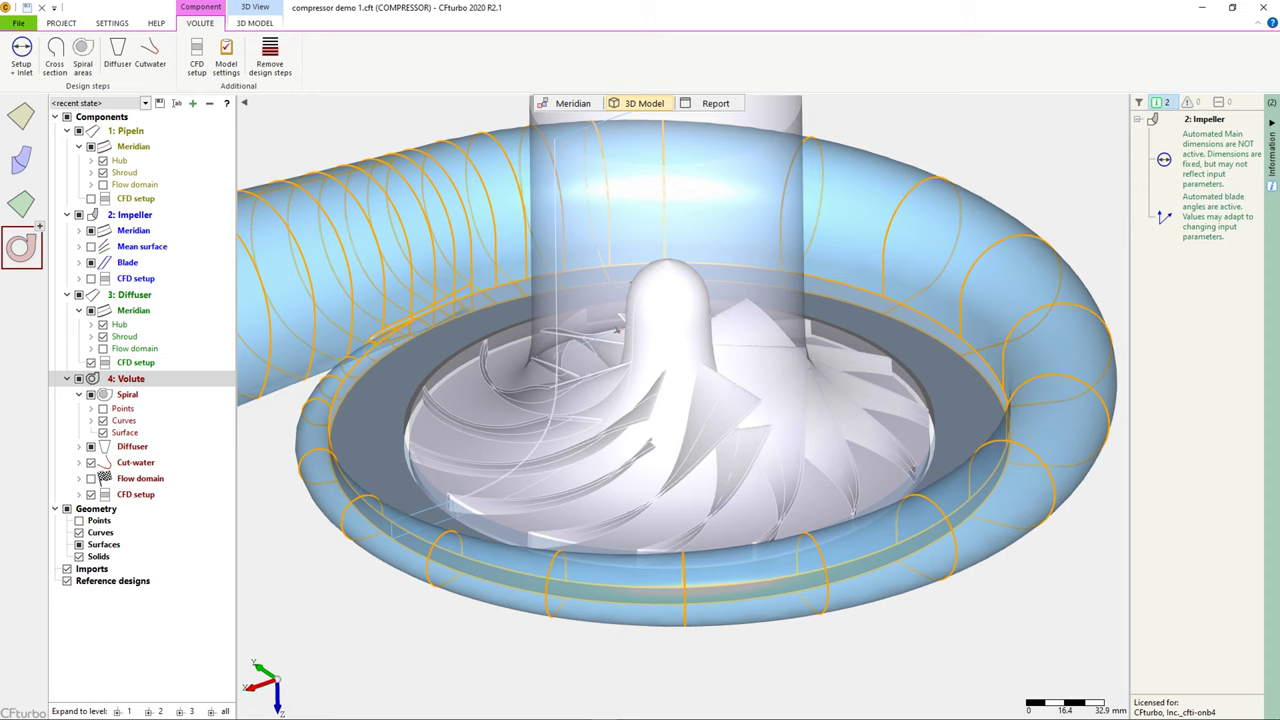
Run the impeller's model finishing with solid trimming and a hub fillet radius of 0.5 mm
left_click_drag(318, 380, 321, 383)
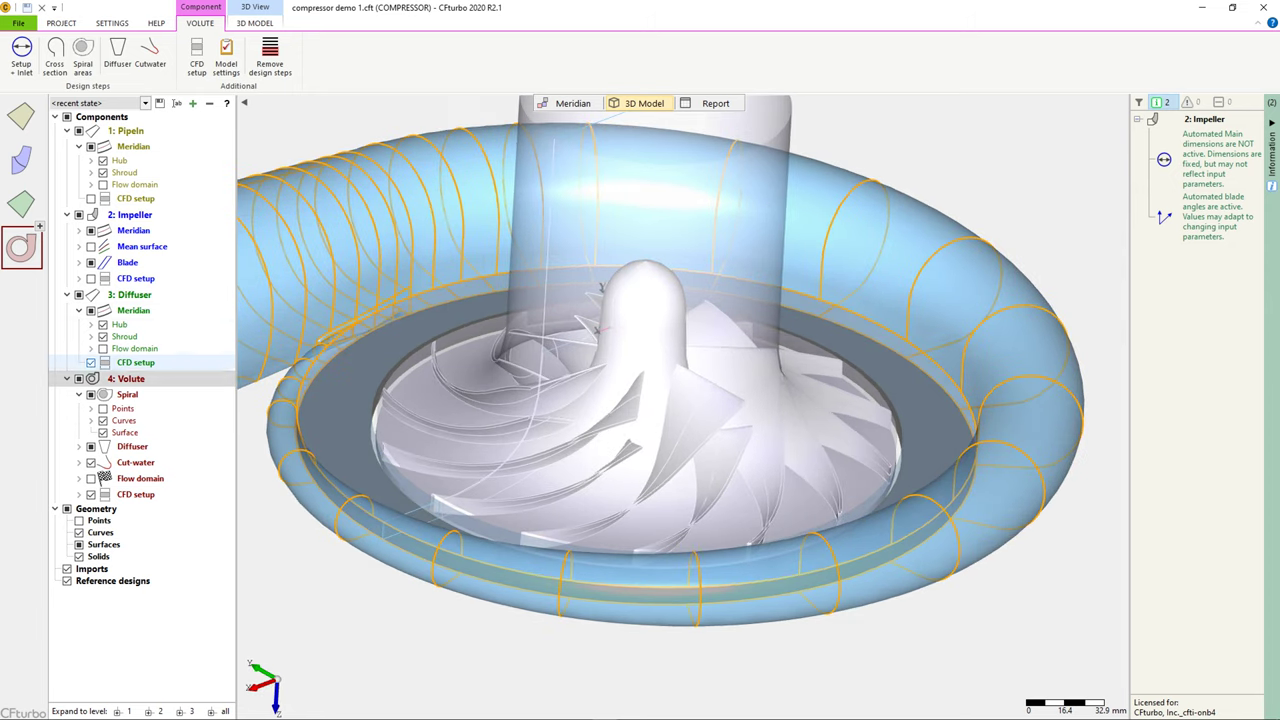
left_click(130, 362)
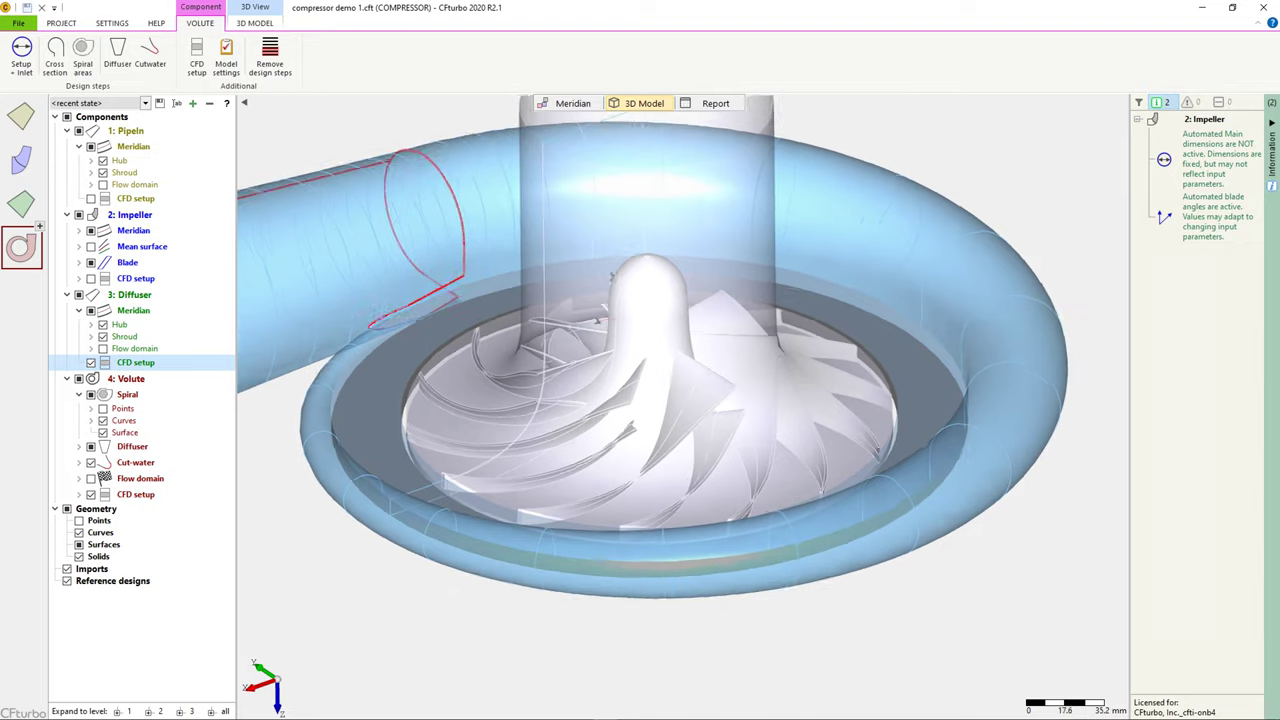
scroll(433, 216, "down", 1)
middle_click_drag(433, 216, 487, 248)
left_click(21, 160)
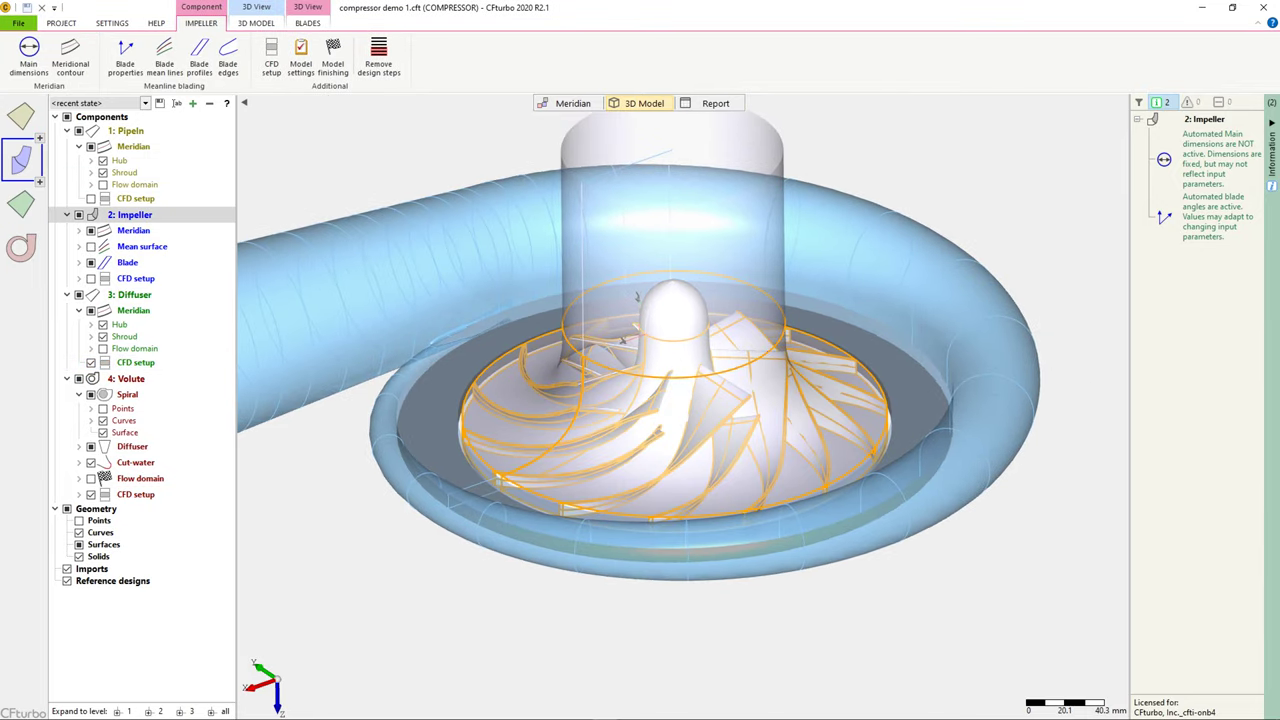
left_click(333, 58)
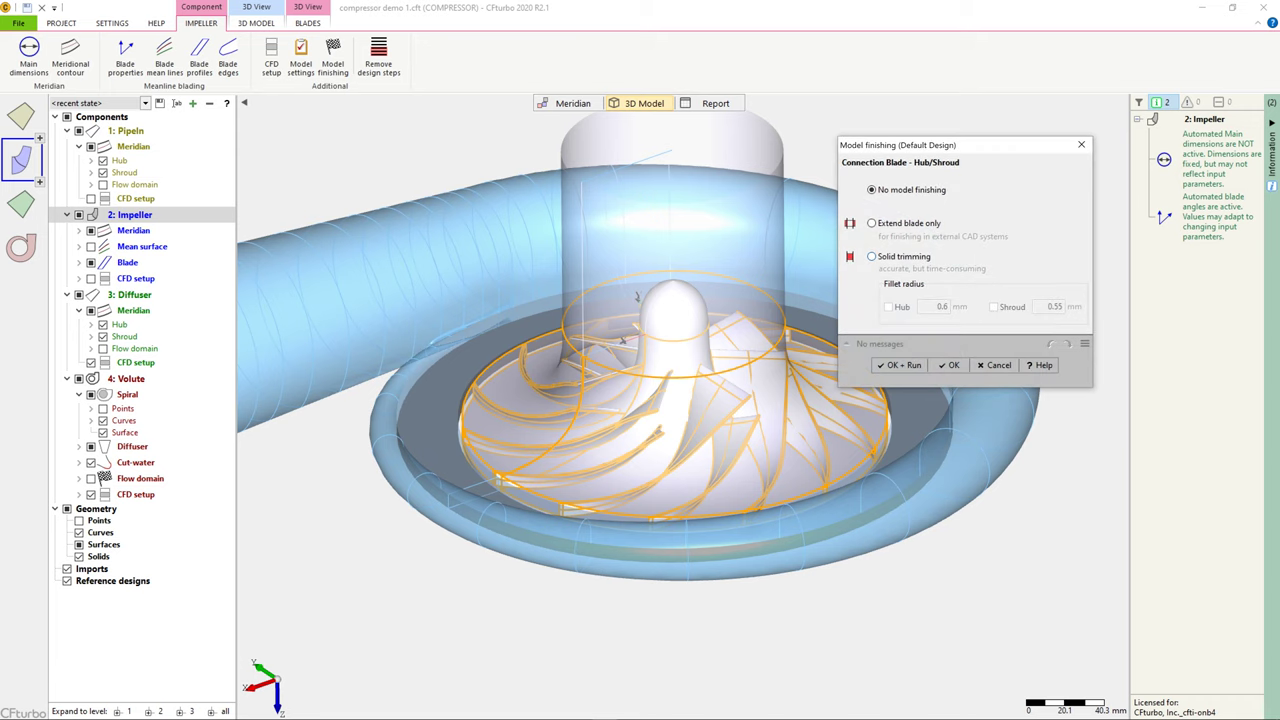
left_click(873, 257)
left_click(888, 306)
left_click(936, 307)
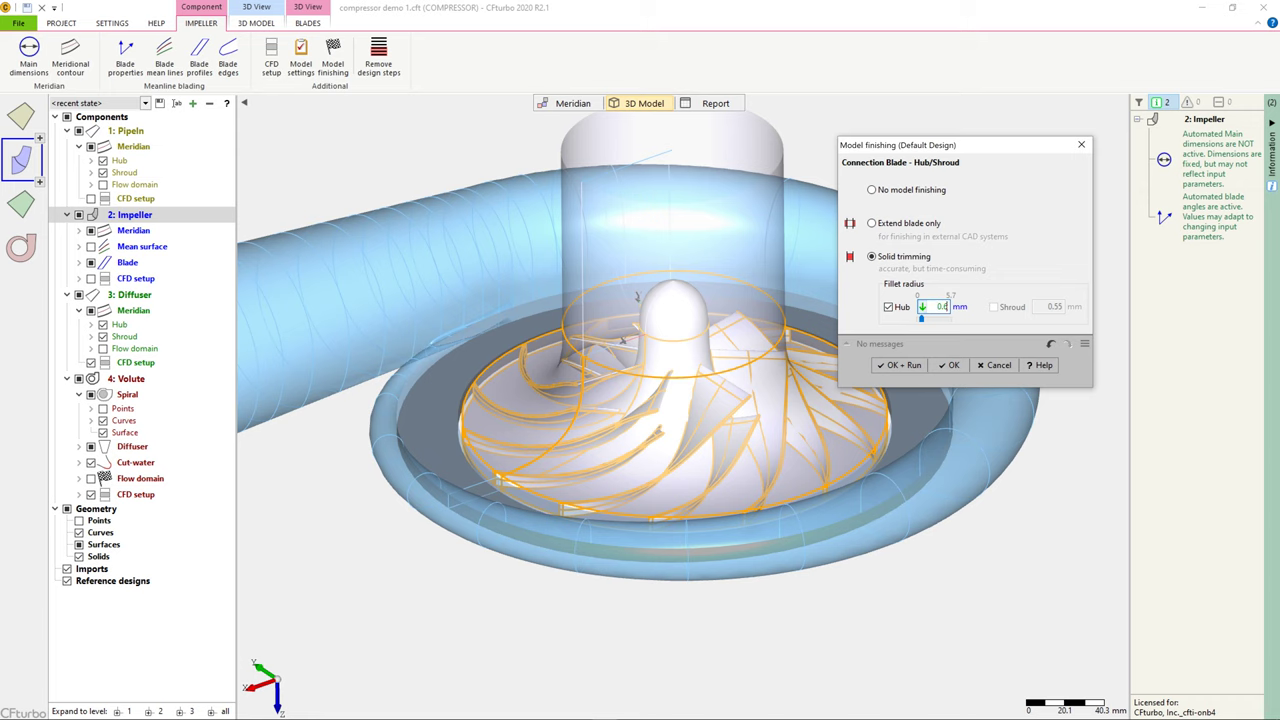
key("BackSpace")
type("5")
left_click(899, 366)
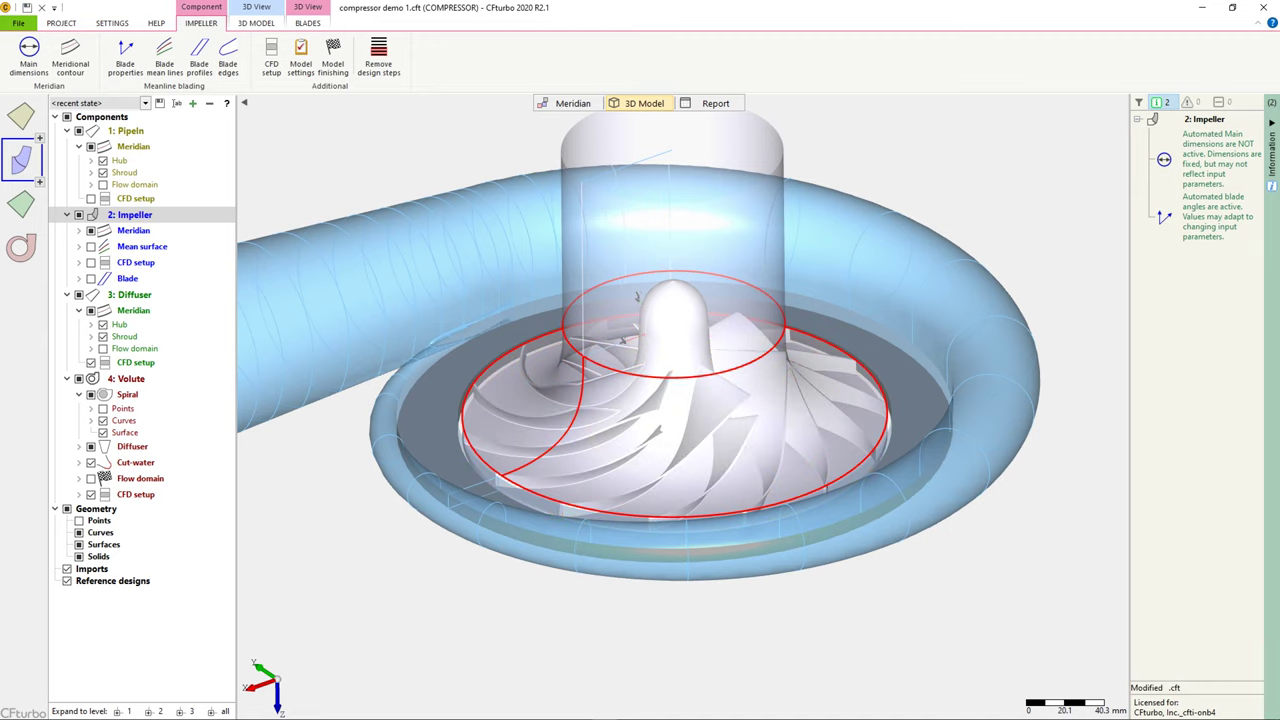
Examine the trimmed impeller blades up close, checking the hub fillets at the leading edges and the blade ends at the outlet
scroll(675, 380, "up", 10)
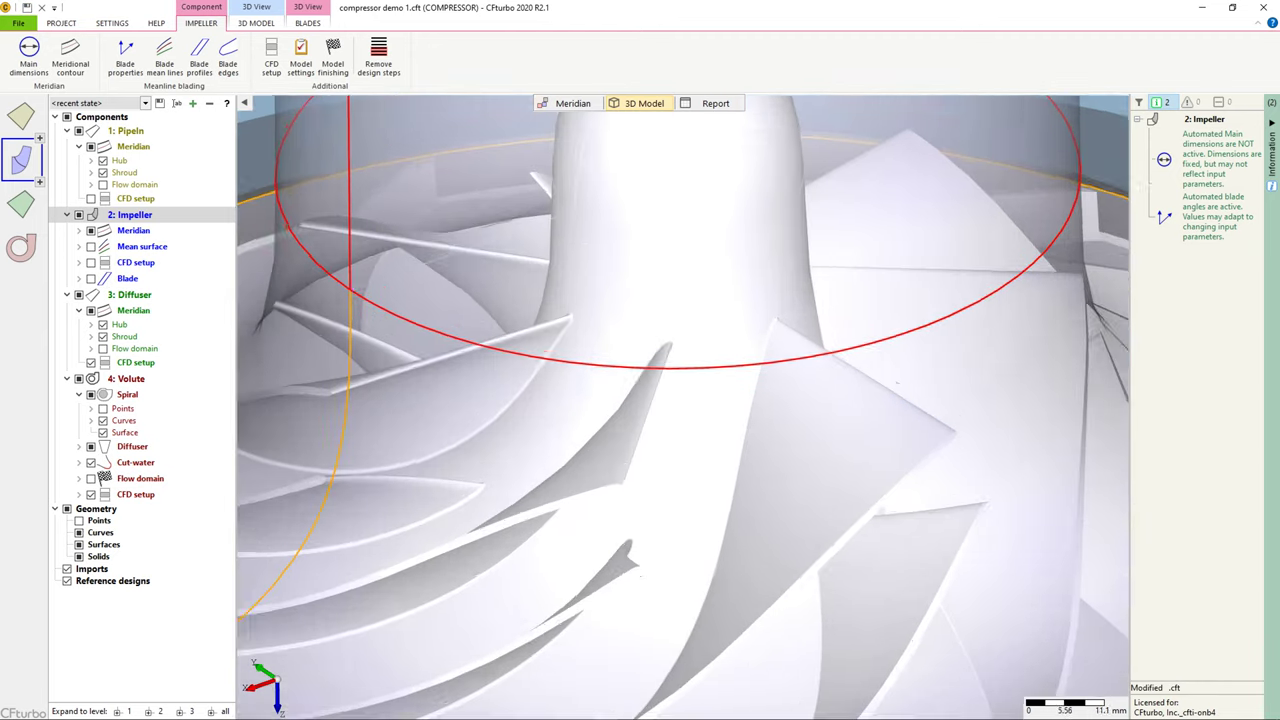
scroll(675, 380, "up", 4)
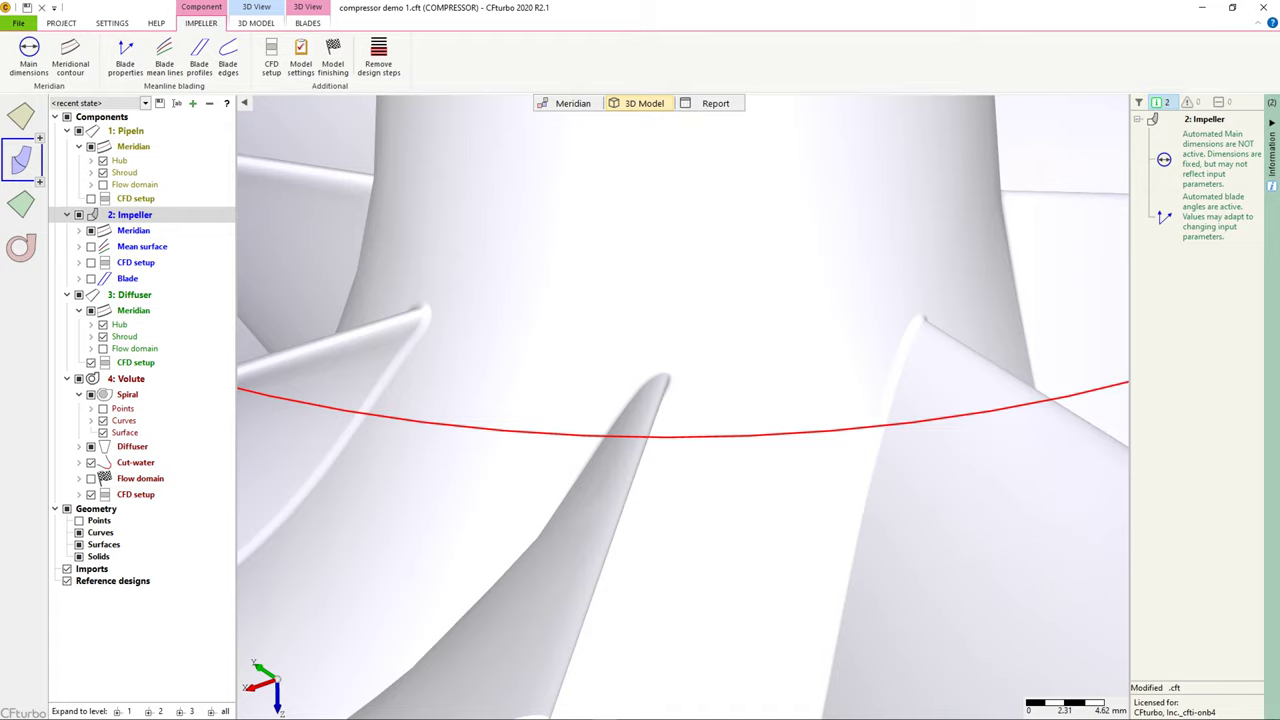
scroll(675, 380, "up", 4)
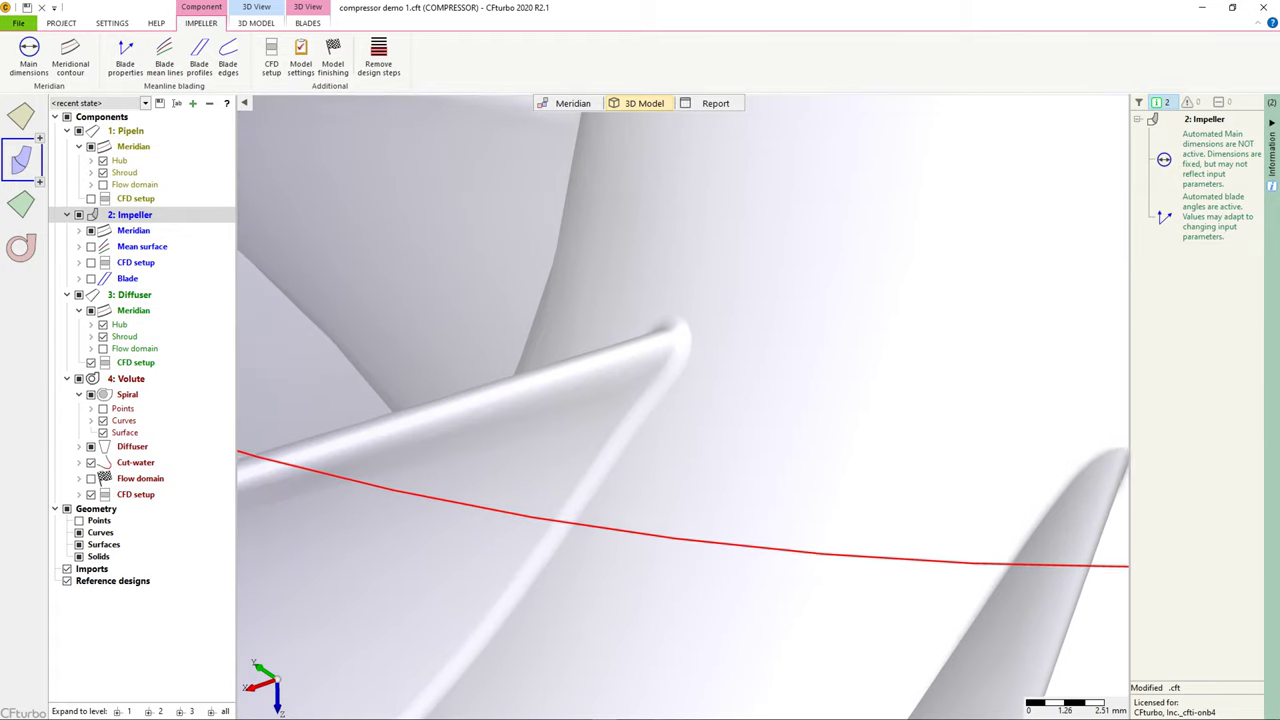
scroll(675, 380, "down", 5)
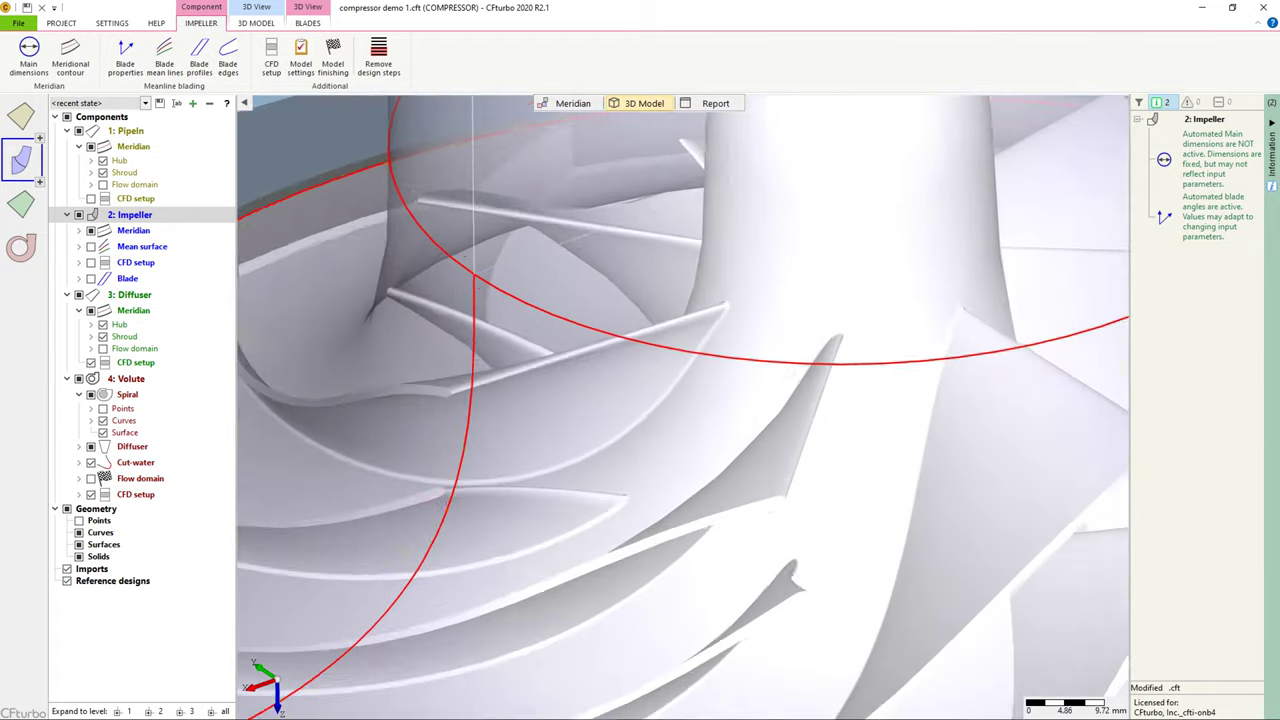
scroll(675, 380, "down", 2)
middle_click_drag(500, 450, 799, 255)
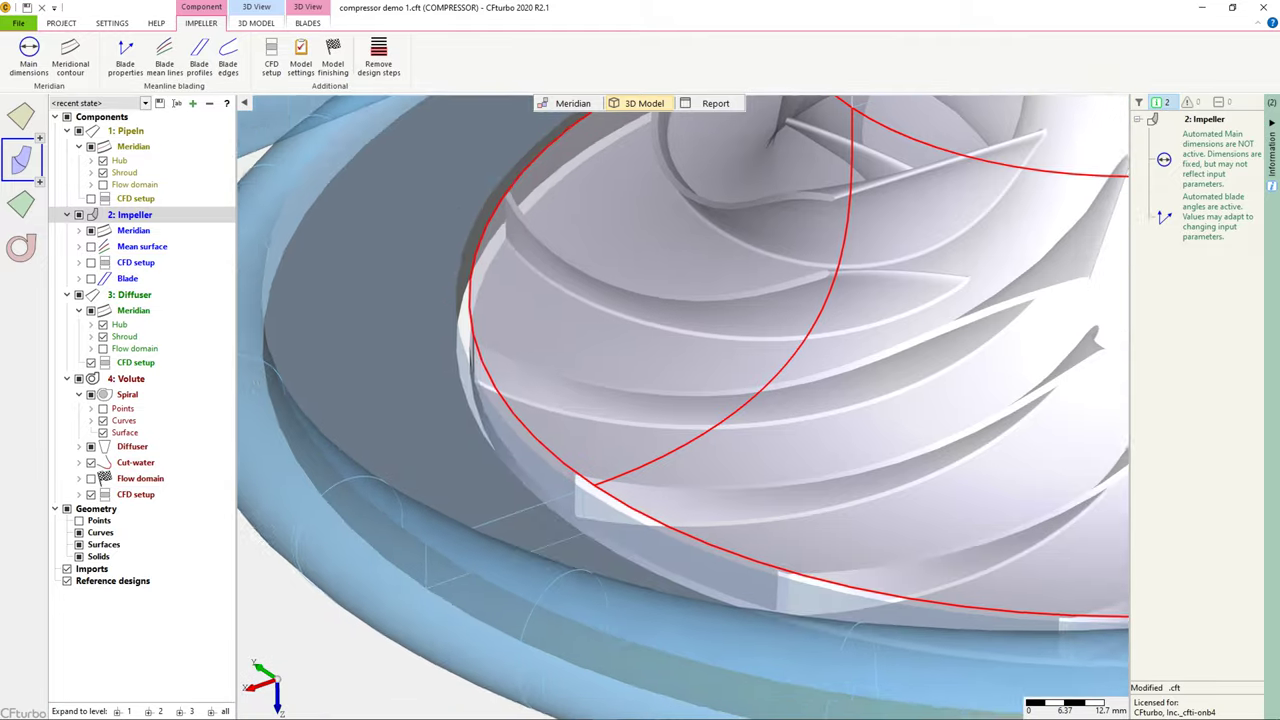
scroll(467, 366, "up", 4)
mouse_move(469, 350)
left_mouse_down()
mouse_move(466, 337)
mouse_move(471, 351)
left_mouse_up()
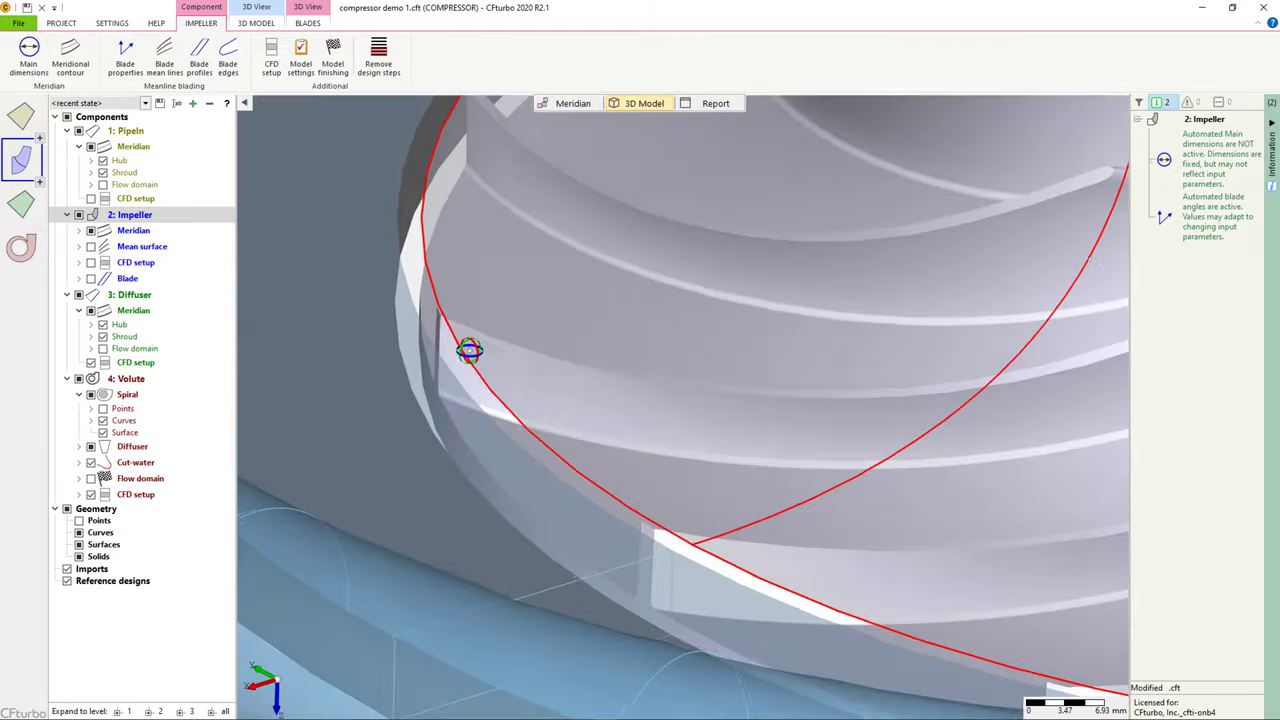
scroll(471, 351, "down", 3)
scroll(605, 342, "down", 4)
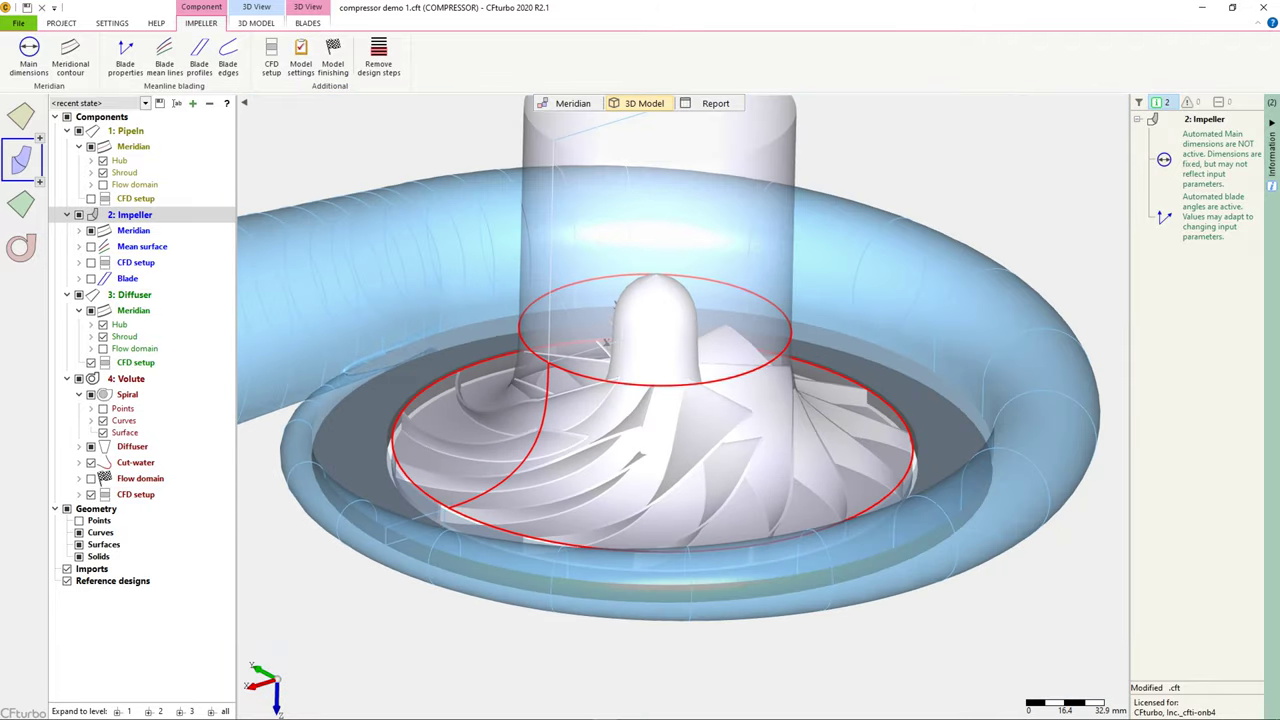
middle_click_drag(564, 433, 626, 467)
mouse_move(665, 380)
left_mouse_down()
mouse_move(610, 457)
mouse_move(627, 328)
left_mouse_up()
scroll(627, 330, "up", 2)
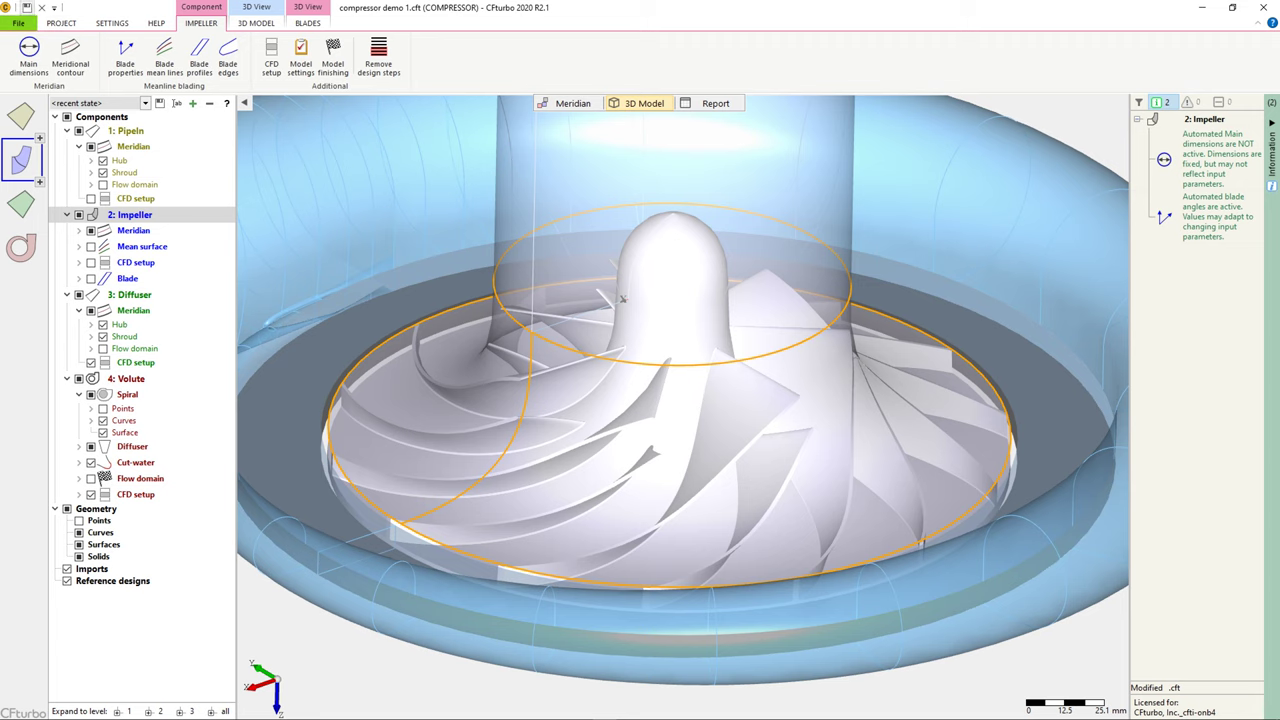
Save the project with the finished impeller and open the project's geometry export
left_click(27, 8)
left_click(61, 23)
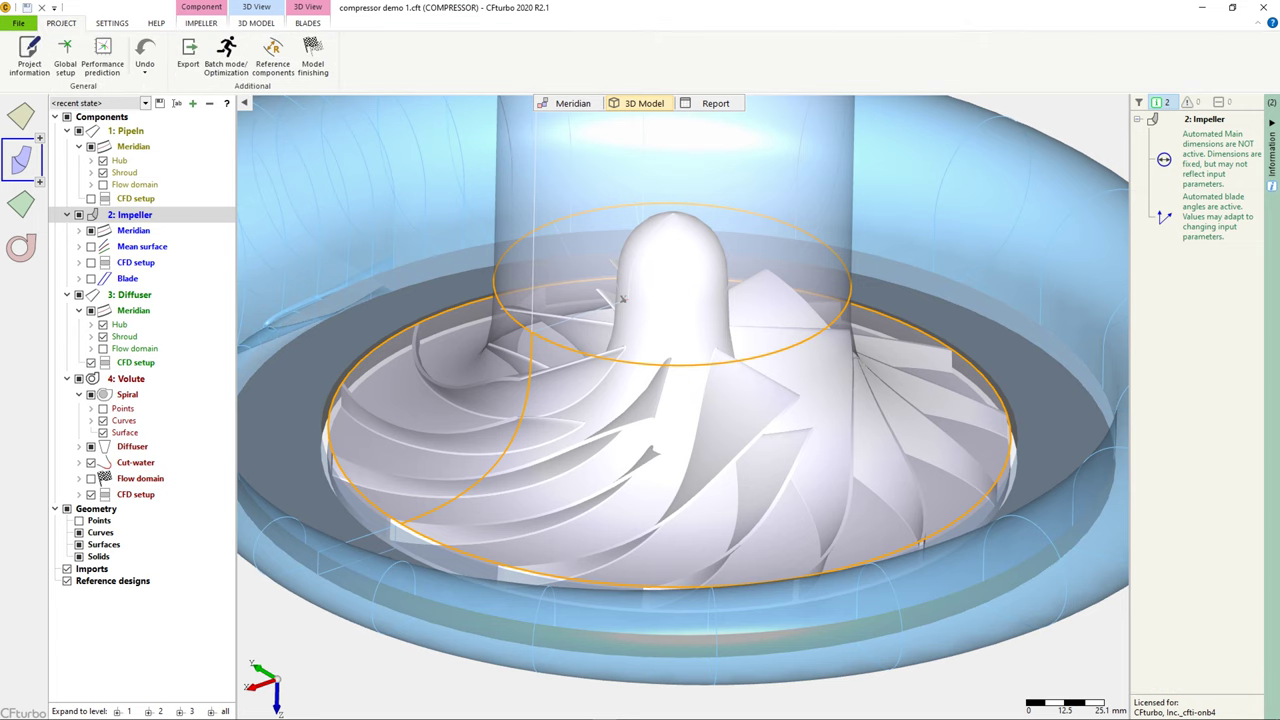
left_click(188, 52)
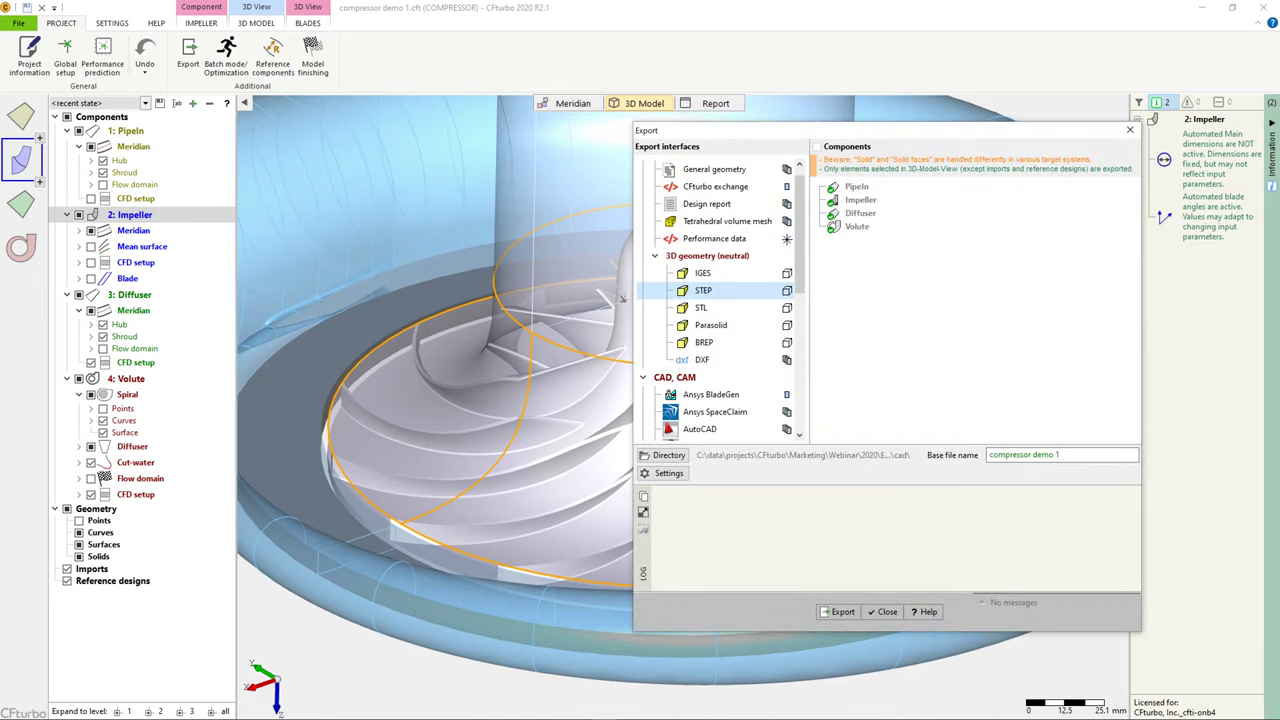
Review the available export interfaces, from the neutral 3D geometry formats through the CAD, CAM and CFD targets
left_click_drag(800, 130, 543, 85)
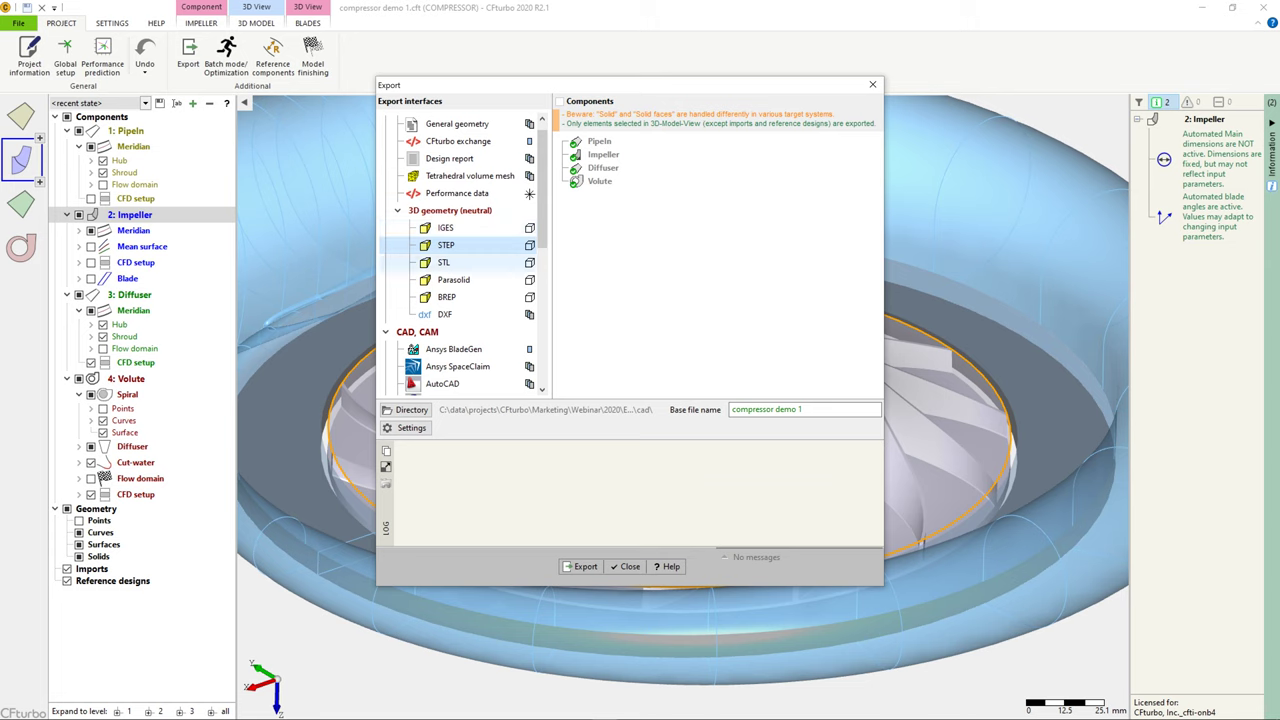
scroll(460, 260, "down", 6)
scroll(460, 255, "down", 2)
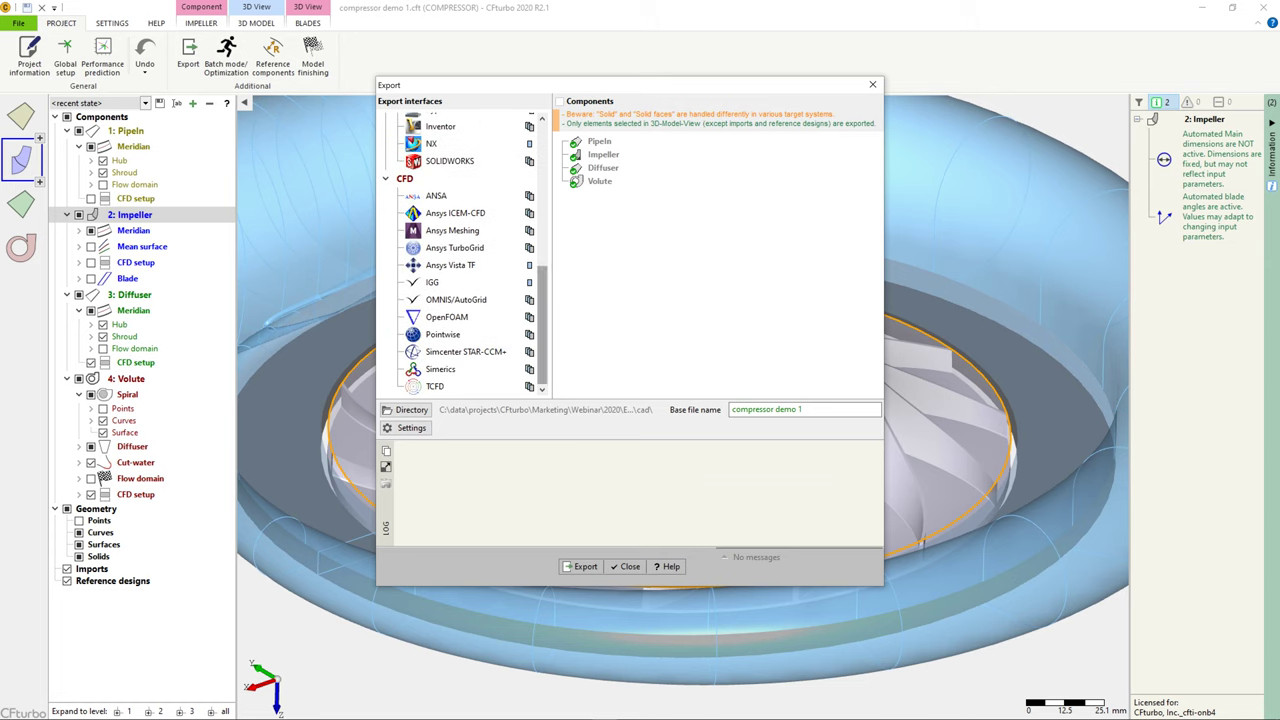
scroll(445, 160, "up", 5)
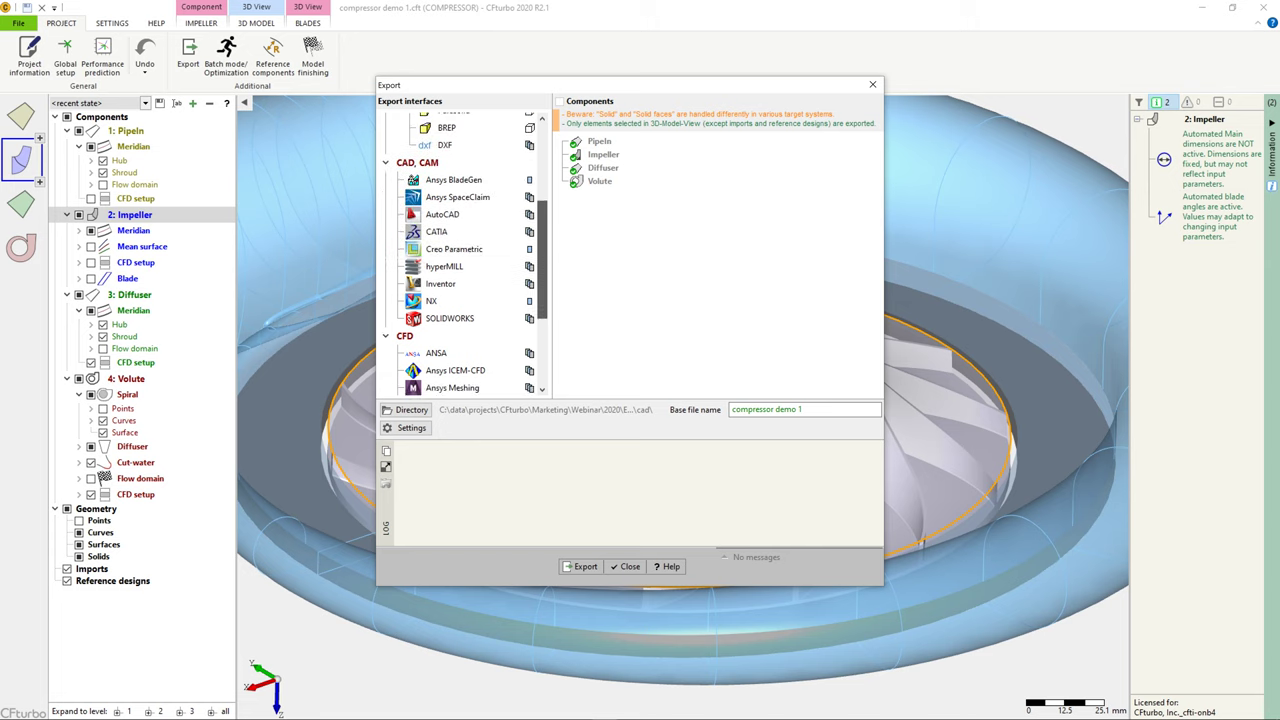
scroll(445, 160, "up", 2)
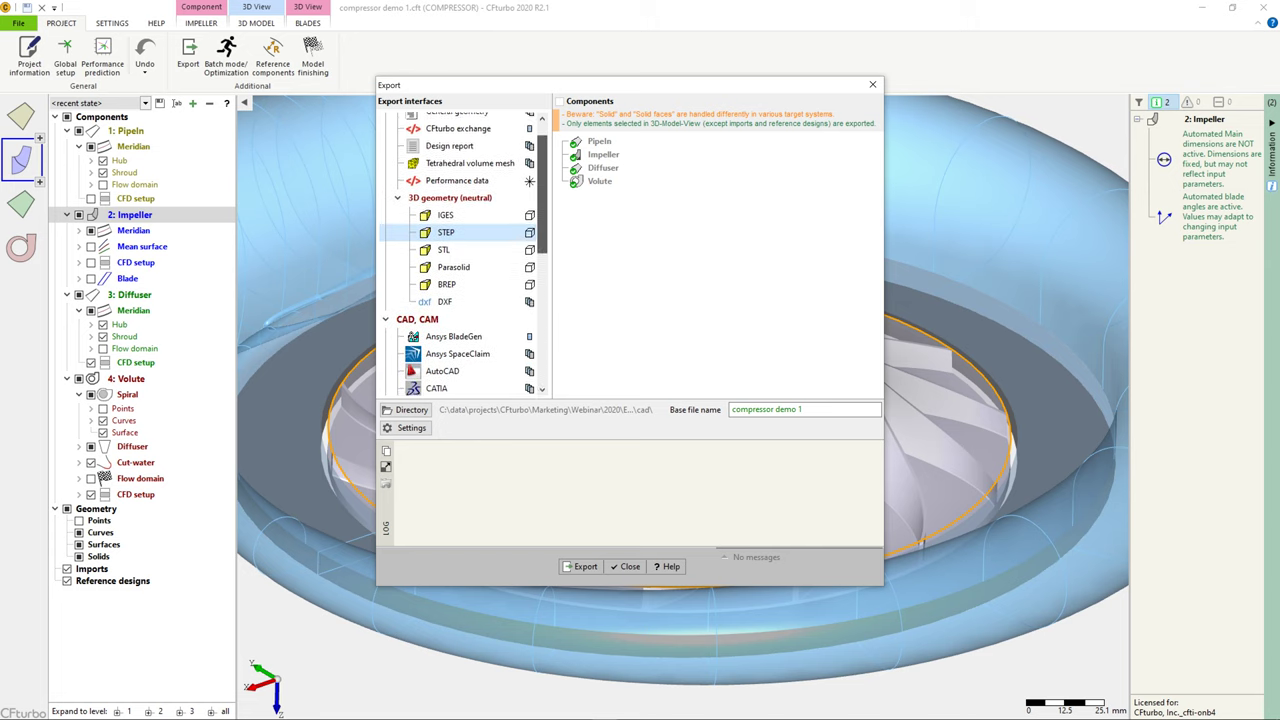
scroll(445, 165, "down", 2)
scroll(445, 165, "down", 2)
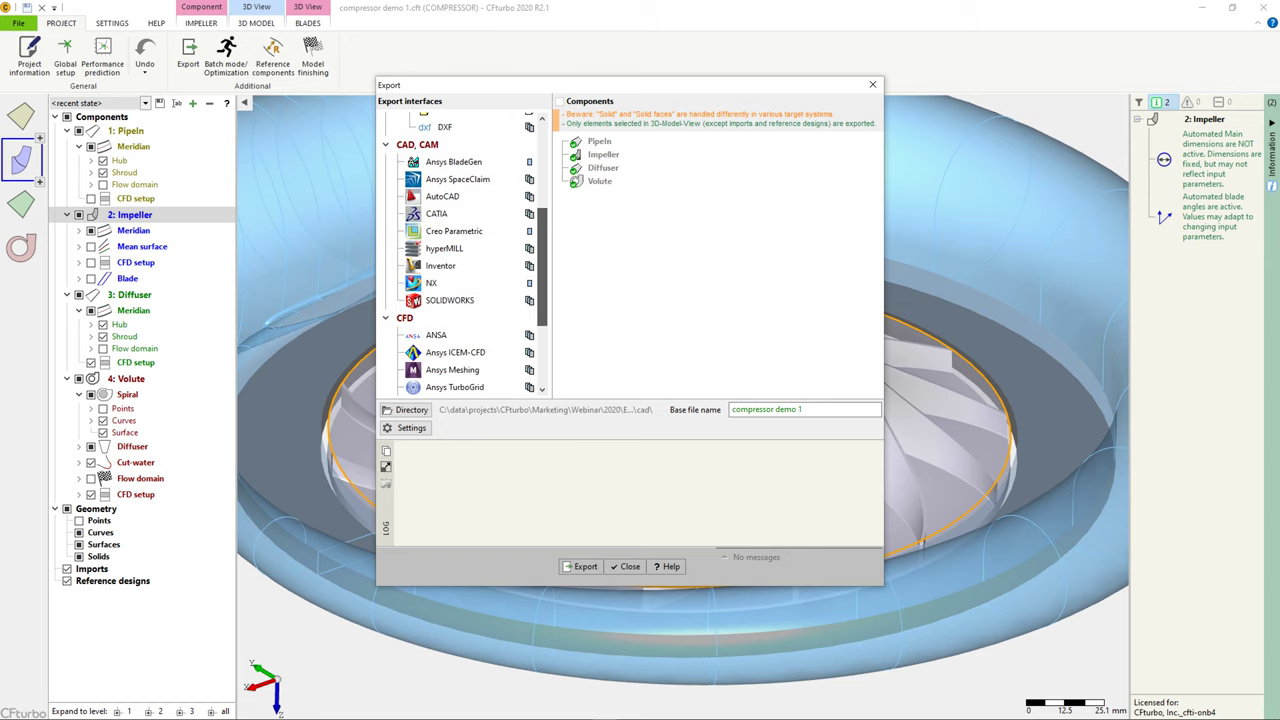
scroll(465, 254, "down", 3)
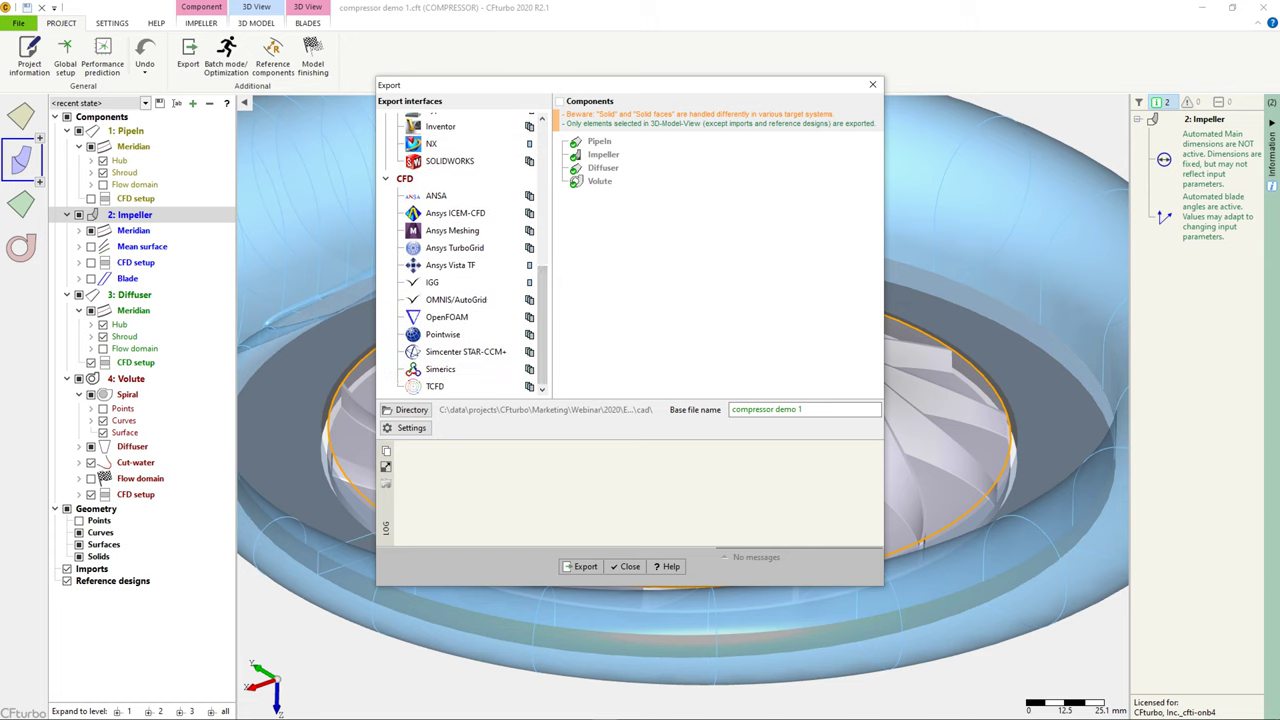
Set up a Simerics export with all four components included, and close the dialog without exporting
left_click(441, 369)
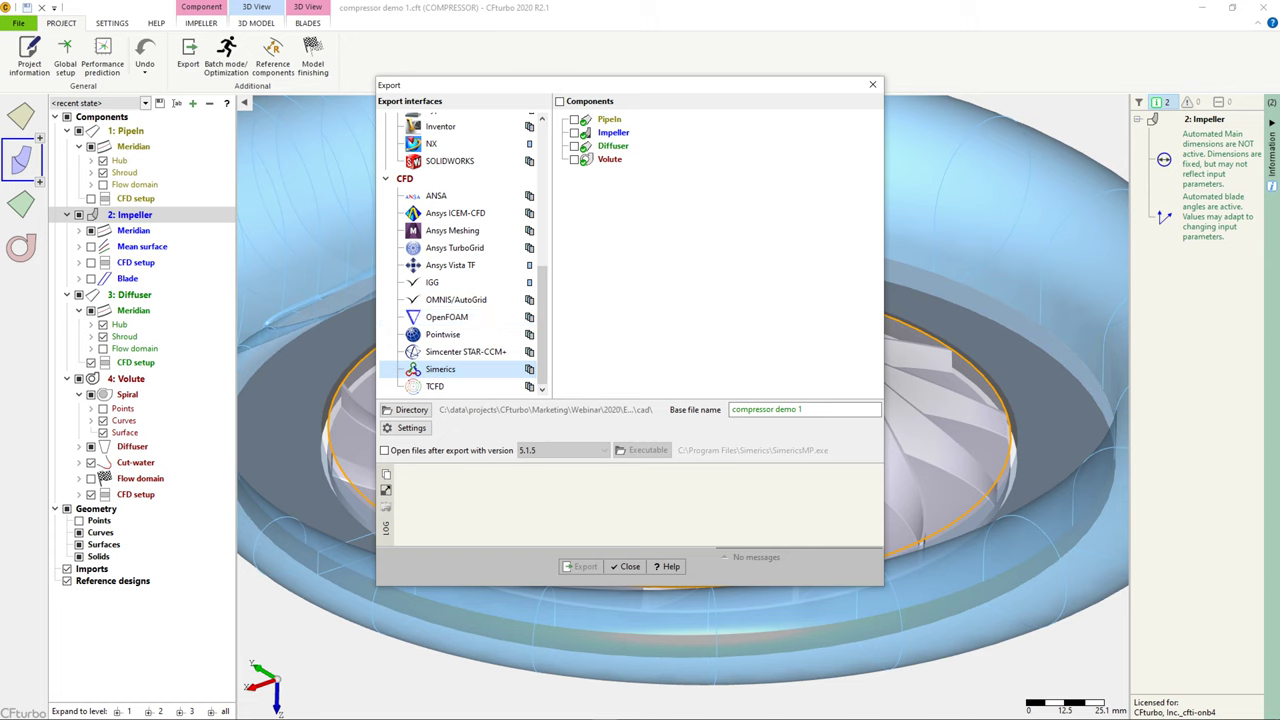
left_click(560, 101)
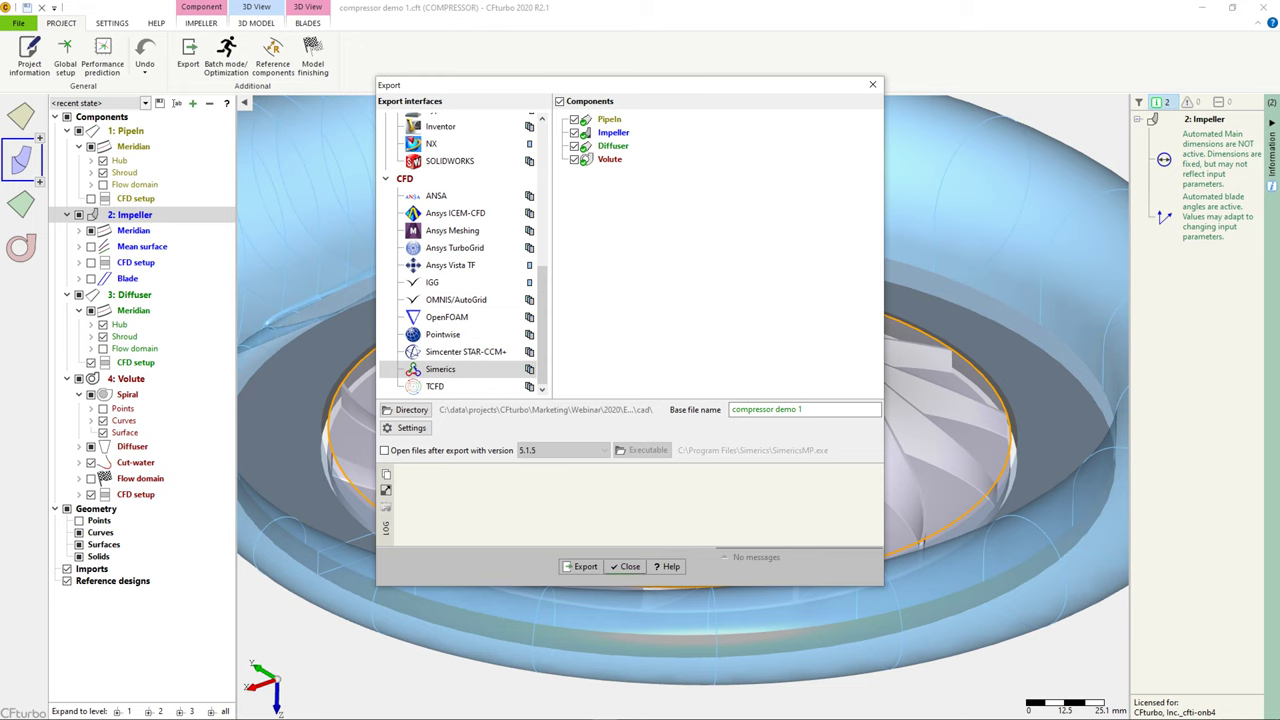
left_click(626, 566)
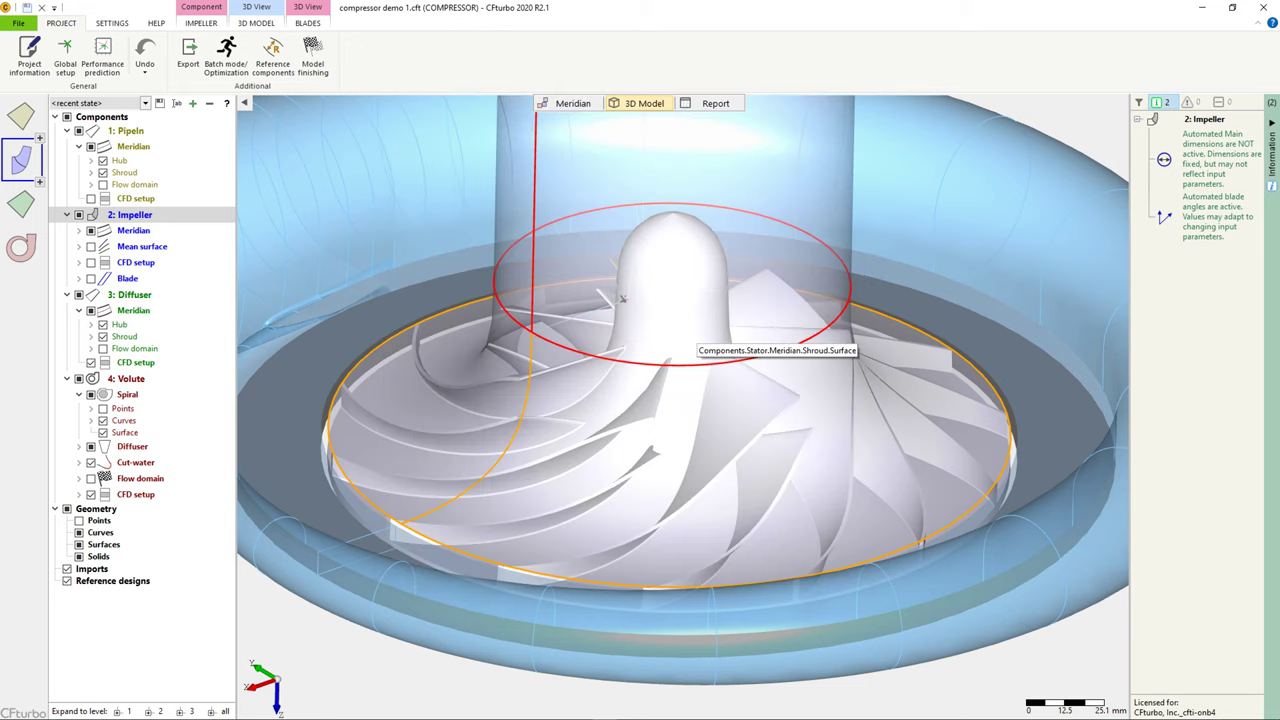